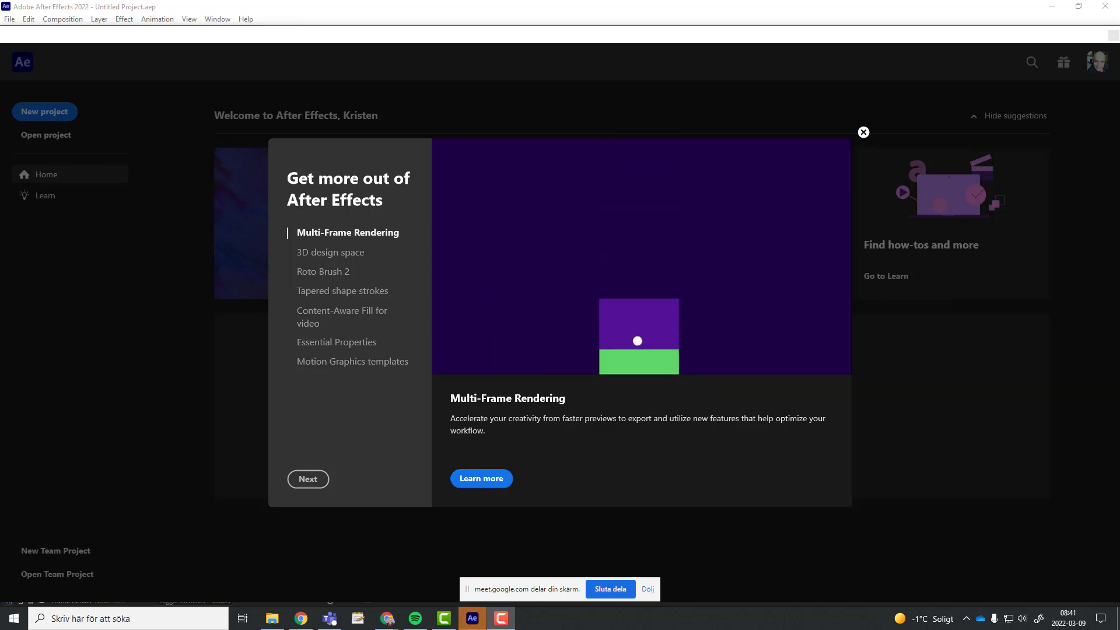
# - Close the 'Get more out of After Effects' feature tour to reveal the Home screen
pyautogui.click(863, 133)
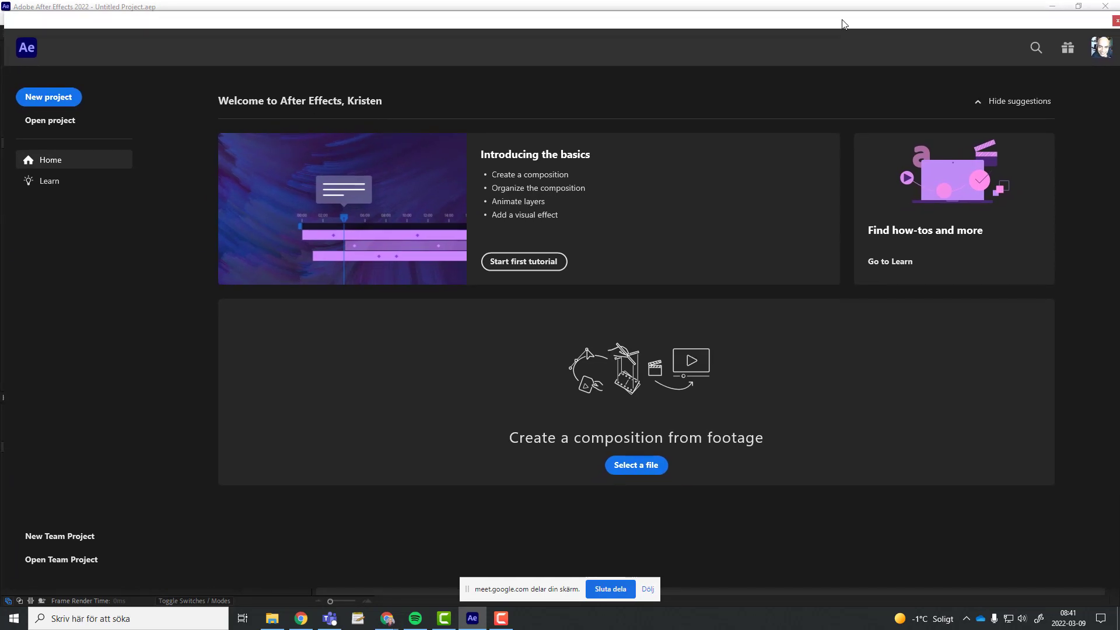
# - Start a new project and bring up Save As on the Windows (C:) drive
pyautogui.click(56, 104)
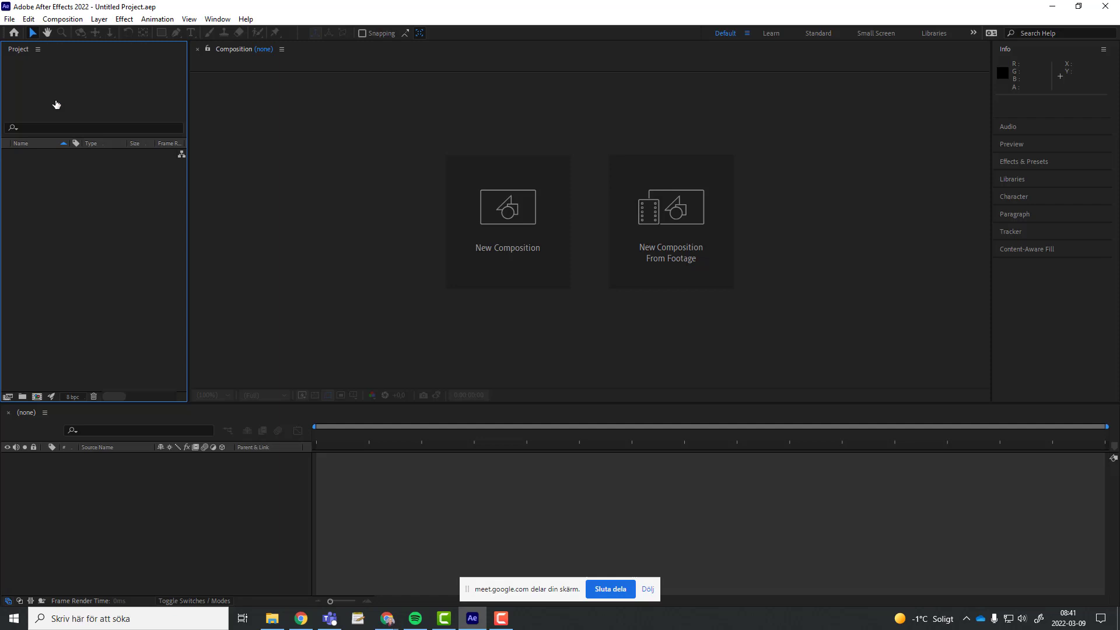
pyautogui.click(11, 23)
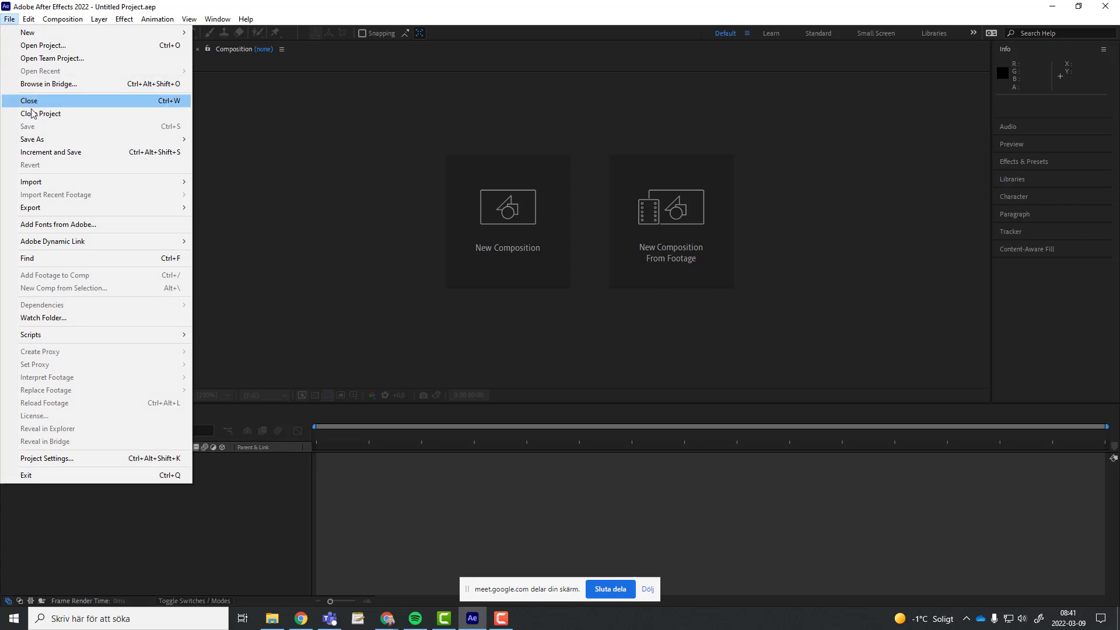
pyautogui.moveTo(35, 140)
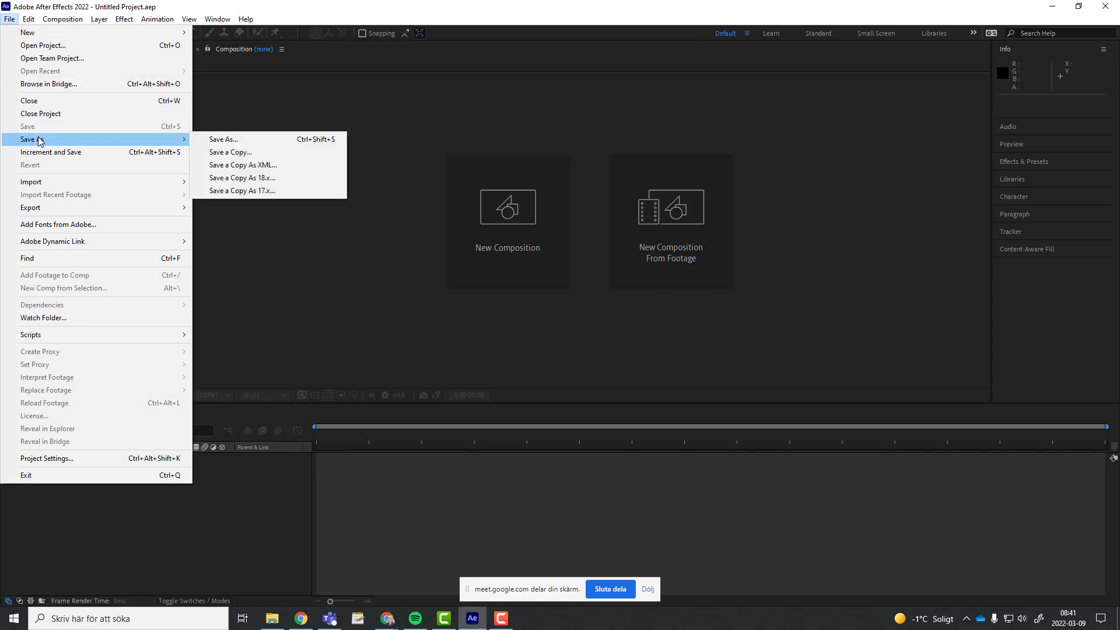
pyautogui.click(249, 143)
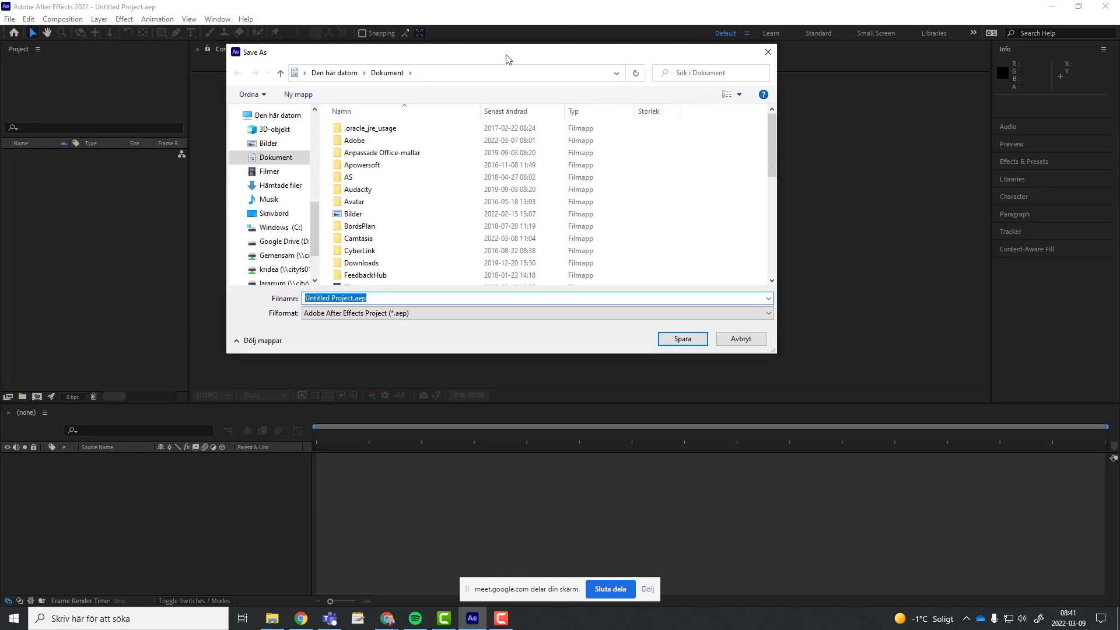
pyautogui.click(295, 227)
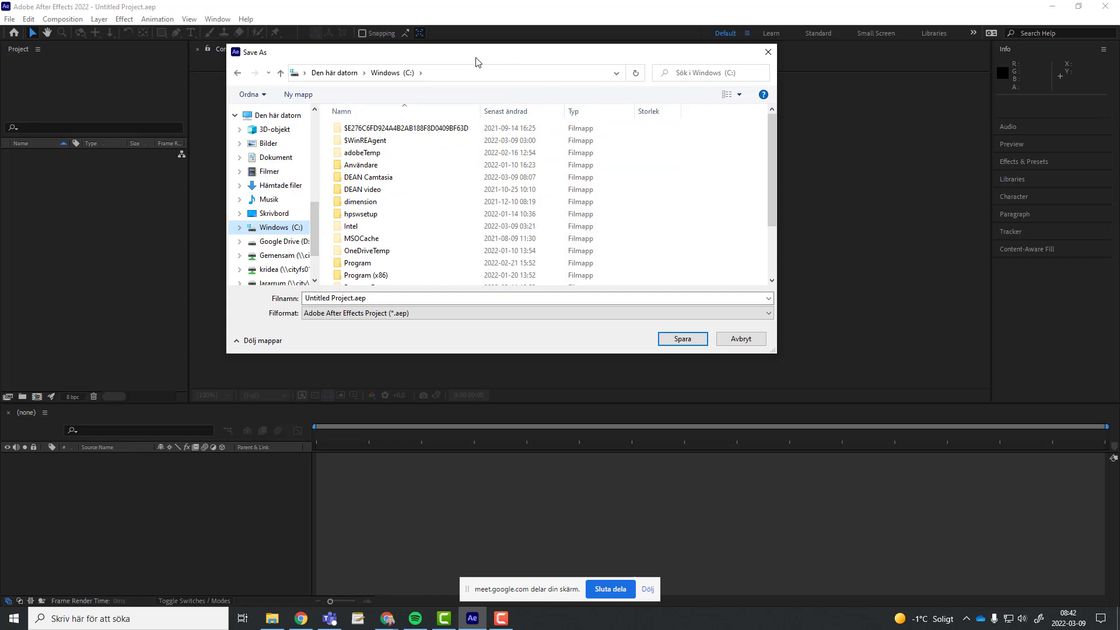
pyautogui.moveTo(475, 62); pyautogui.dragTo(489, 60)
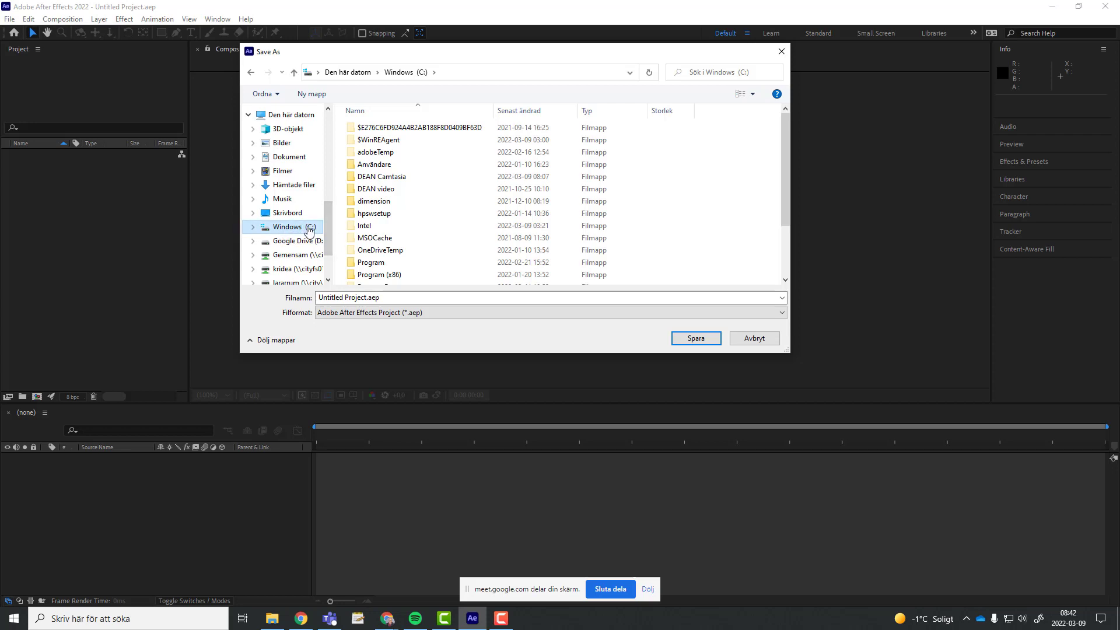
# - Create an Aftereffects folder on C: with a Dag1 folder inside it
pyautogui.click(318, 94)
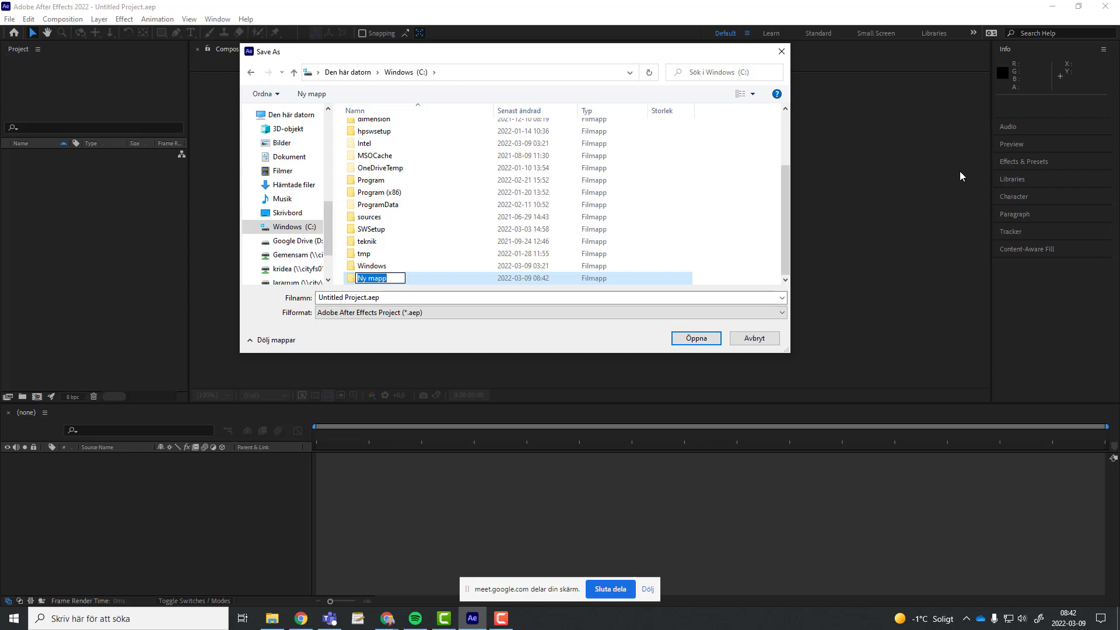
pyautogui.write('A')
pyautogui.write('ftereffe')
pyautogui.write('cts')
pyautogui.doubleClick(352, 279)
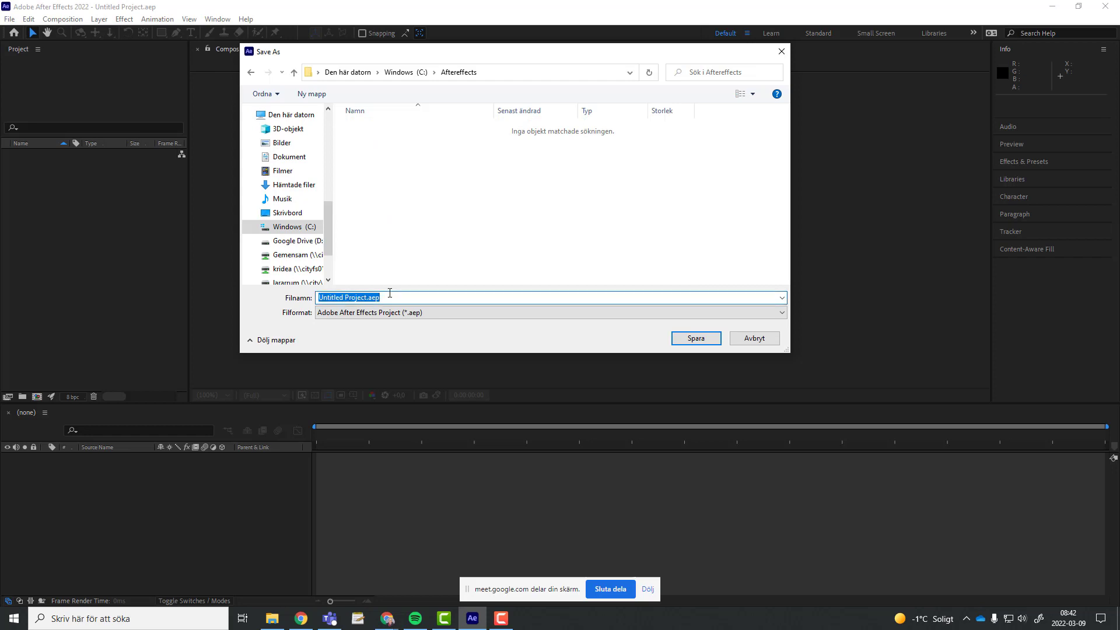
pyautogui.click(312, 93)
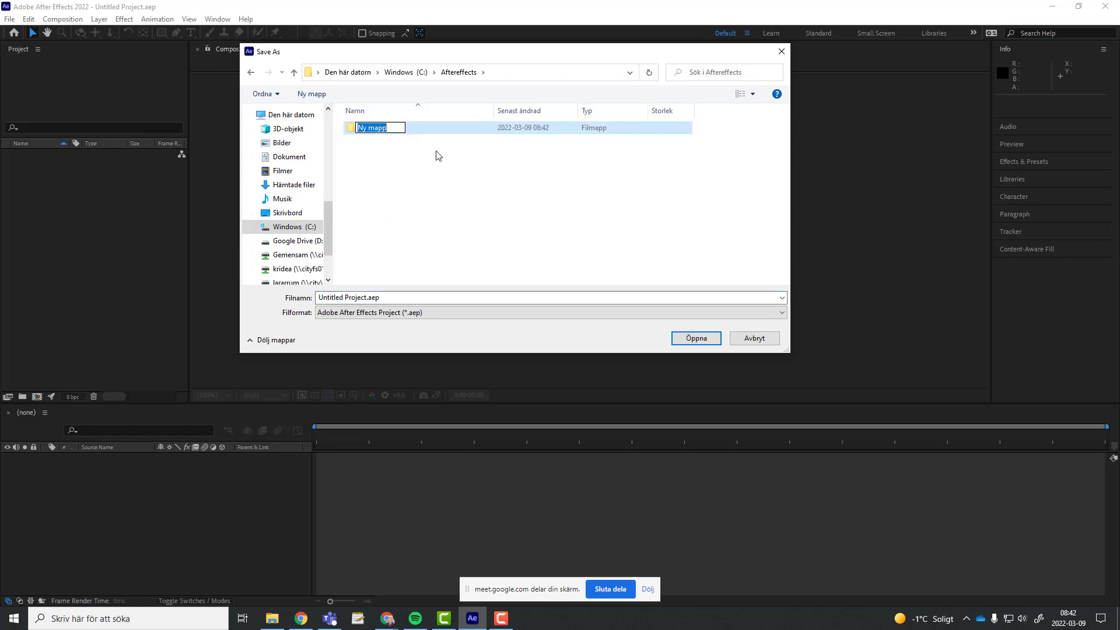
pyautogui.write('Dag1')
pyautogui.press('Return')
pyautogui.press('Return')
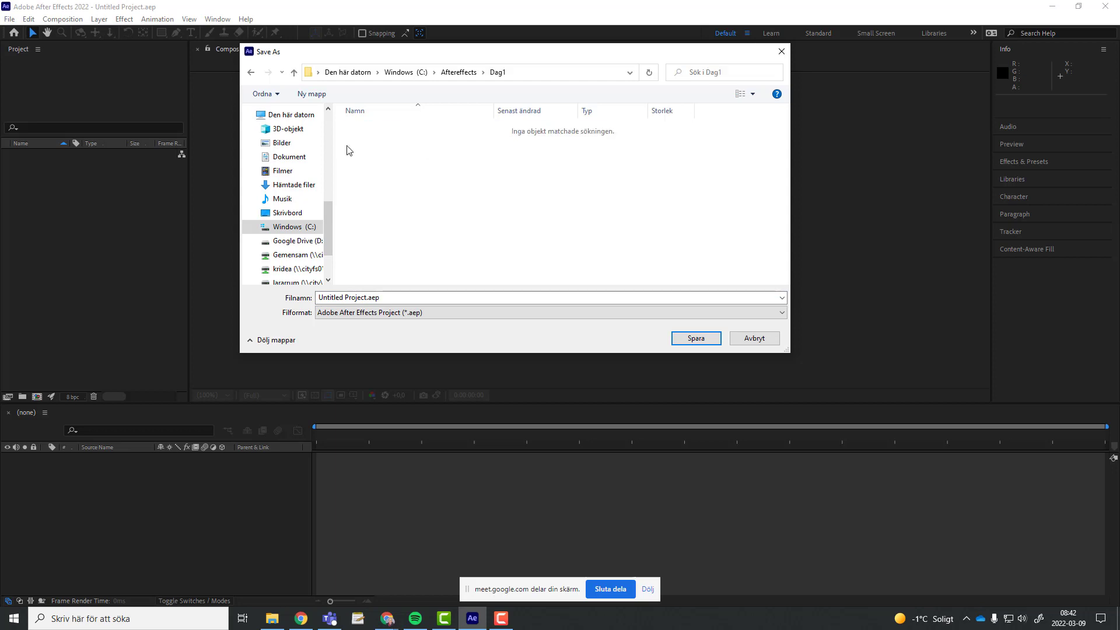
# - Save the project as visning.aep in the Dag1 folder
pyautogui.click(404, 298)
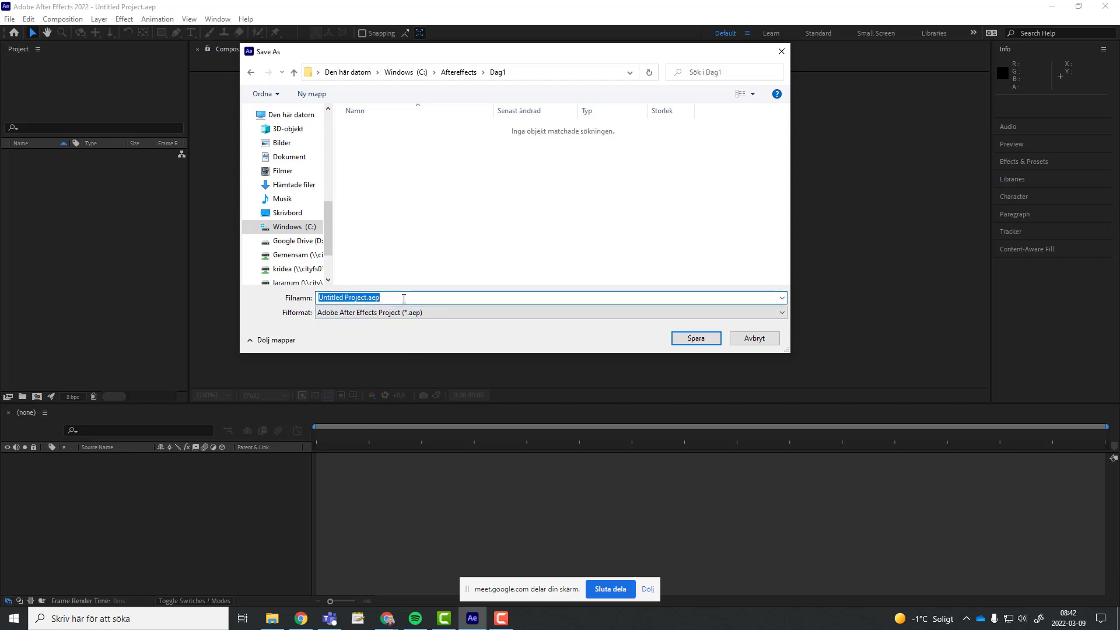
pyautogui.write('visning')
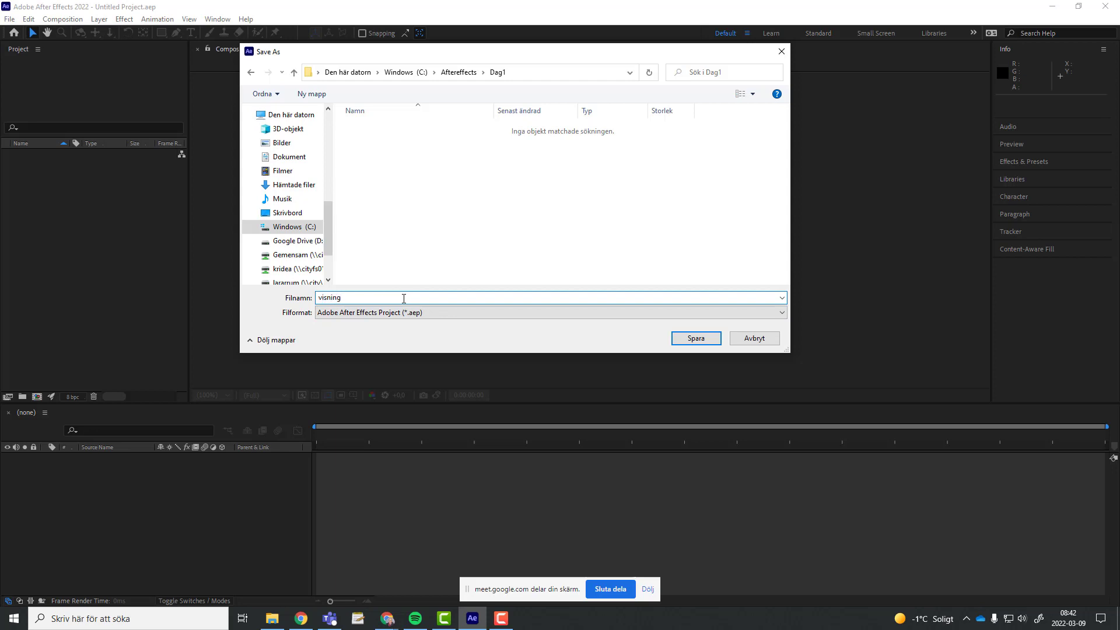
pyautogui.click(703, 338)
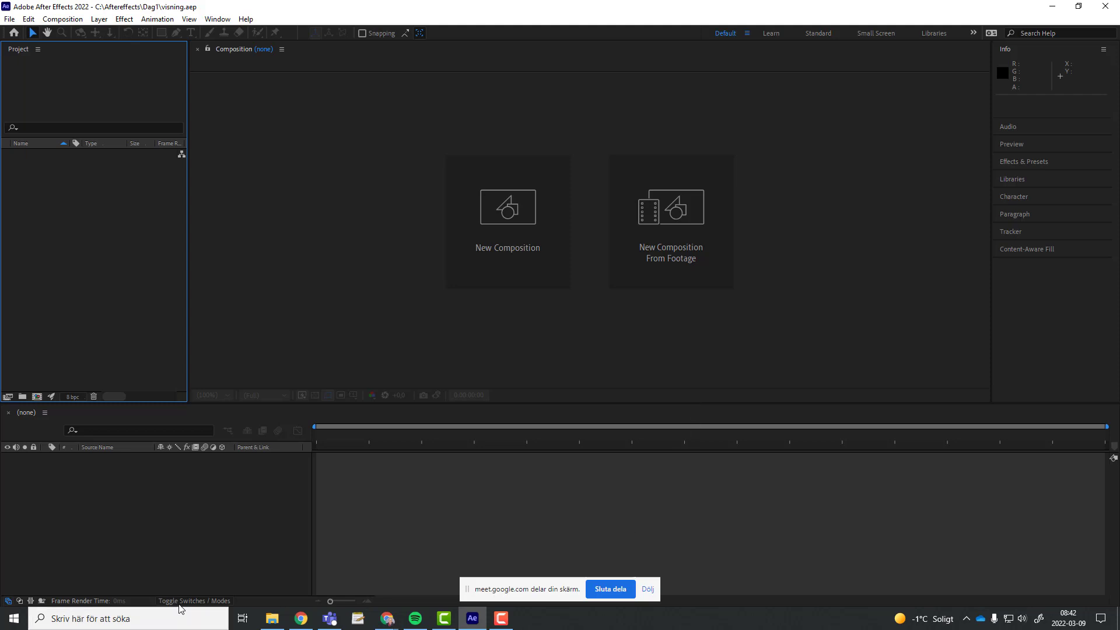
# - Open File Explorer from the taskbar, showing the Windows (C:) drive
pyautogui.click(272, 619)
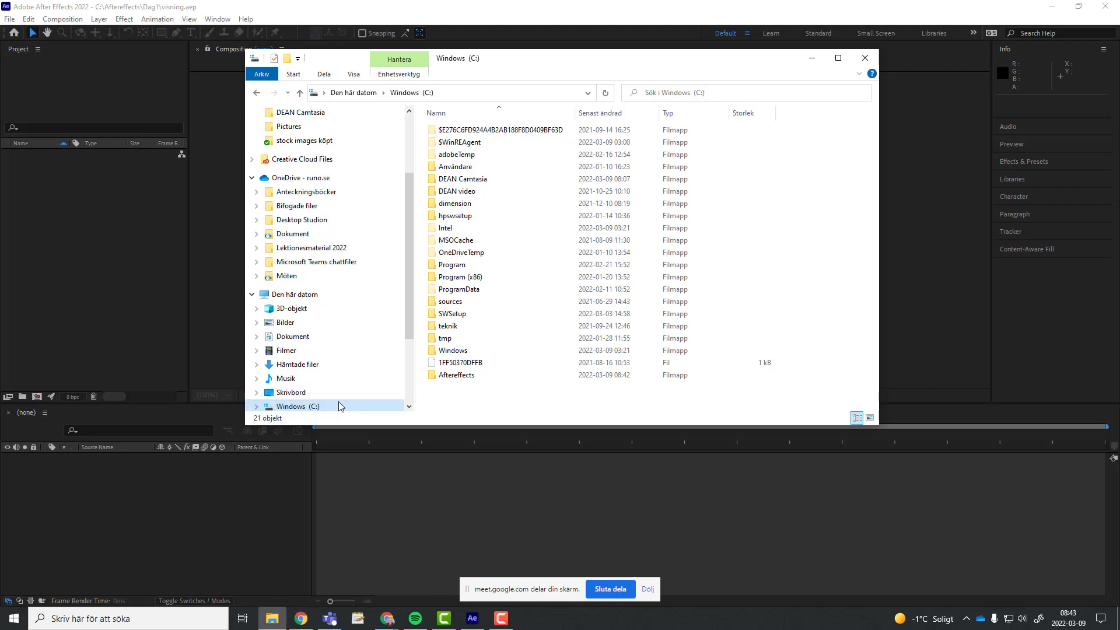
# - On Q:, browse Lektionsmaterial > Aftereffects kurs > … > Ovningsfiler (2019) > Filmer and select nyheten.mp4
pyautogui.moveTo(410, 319); pyautogui.dragTo(412, 381)
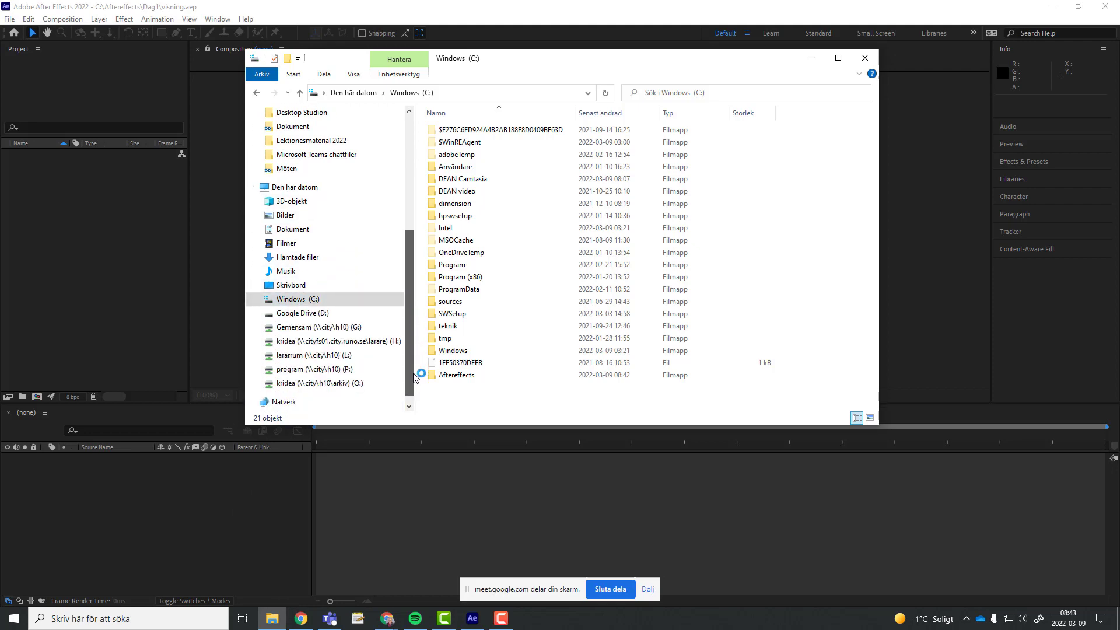
pyautogui.click(330, 372)
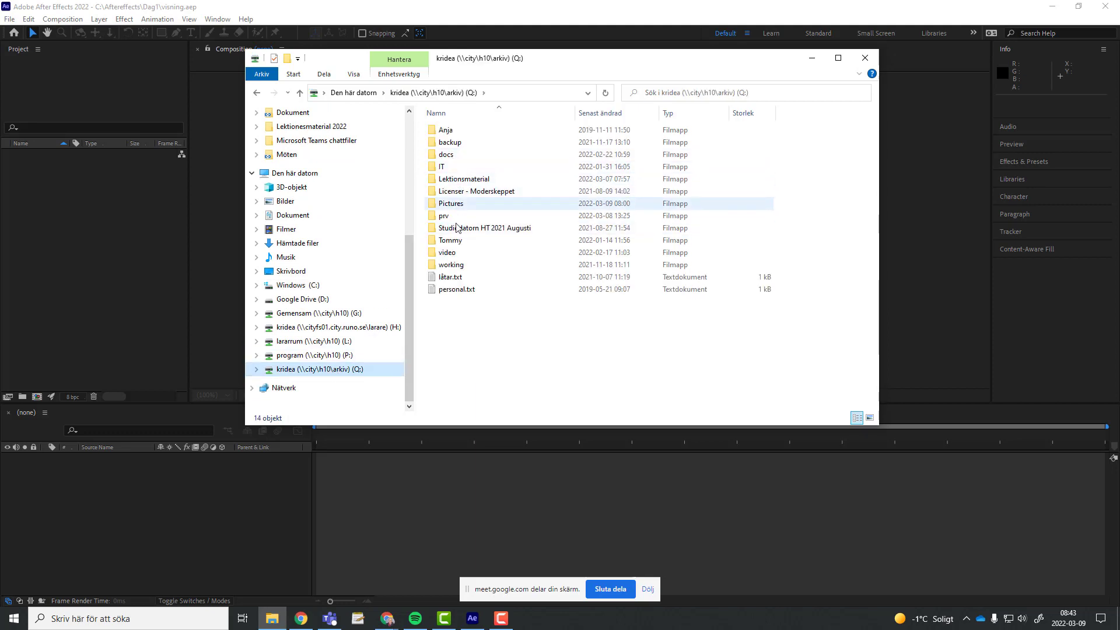
pyautogui.doubleClick(462, 209)
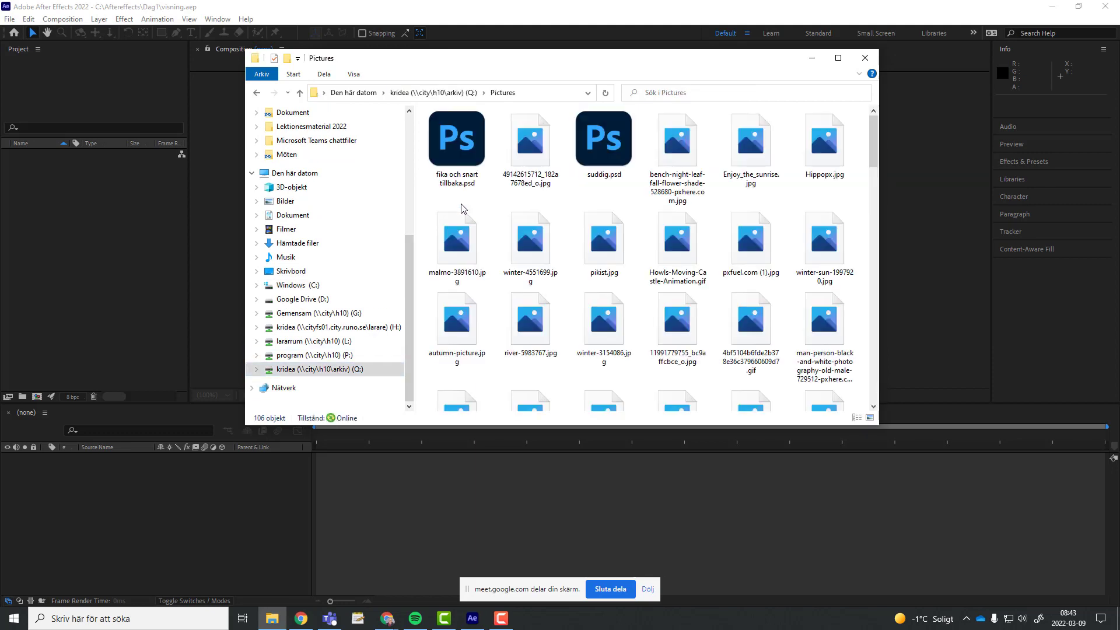
pyautogui.click(433, 92)
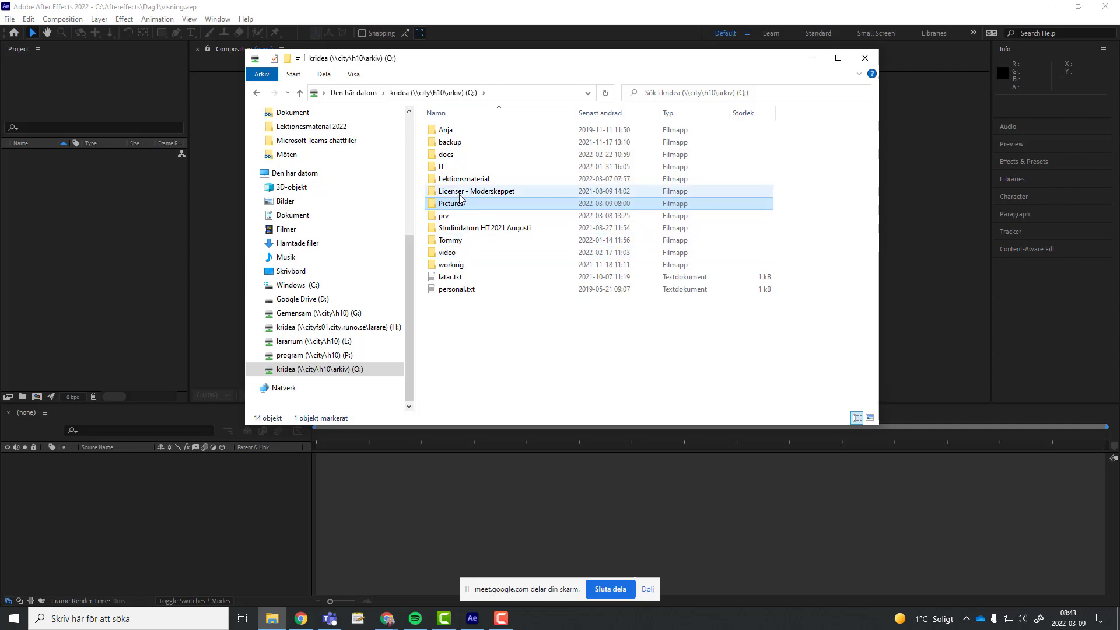
pyautogui.doubleClick(464, 178)
pyautogui.doubleClick(444, 129)
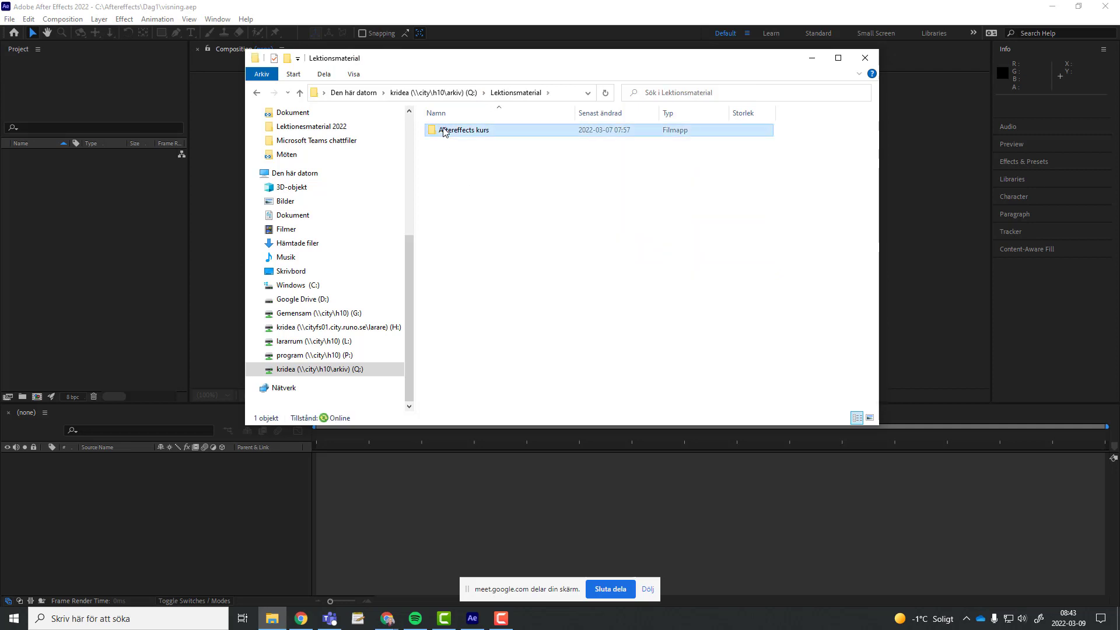
pyautogui.doubleClick(445, 130)
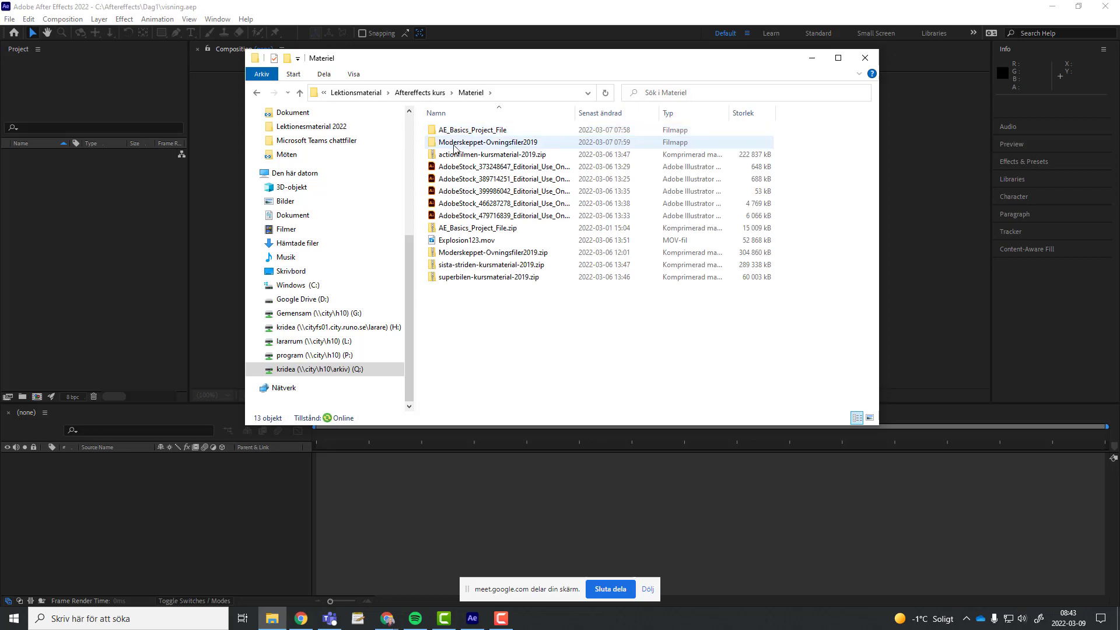
pyautogui.doubleClick(460, 144)
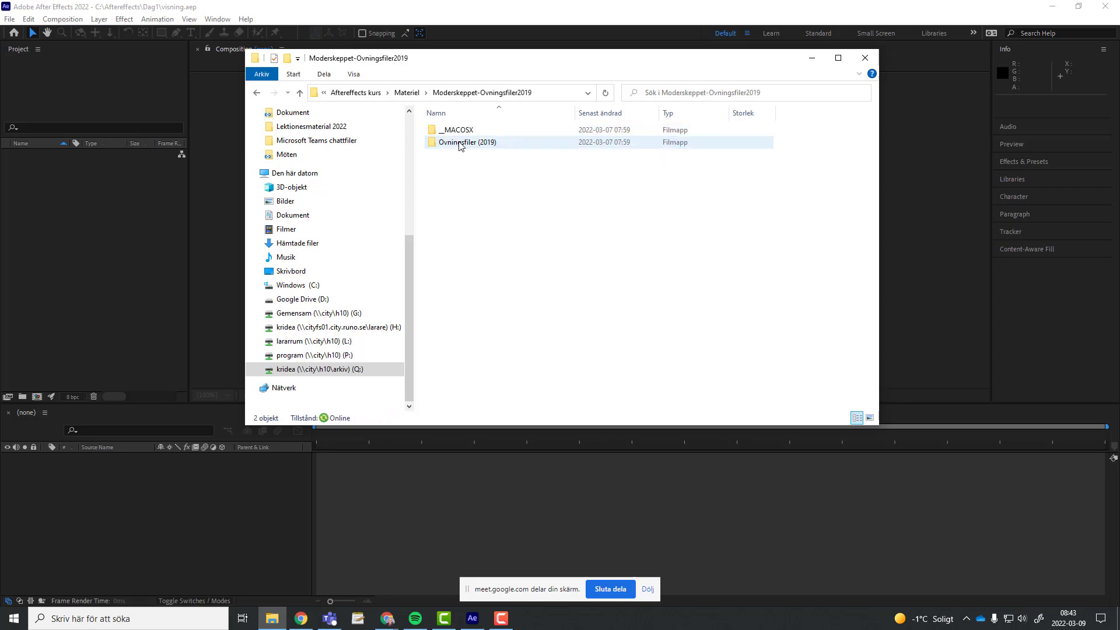
pyautogui.doubleClick(458, 143)
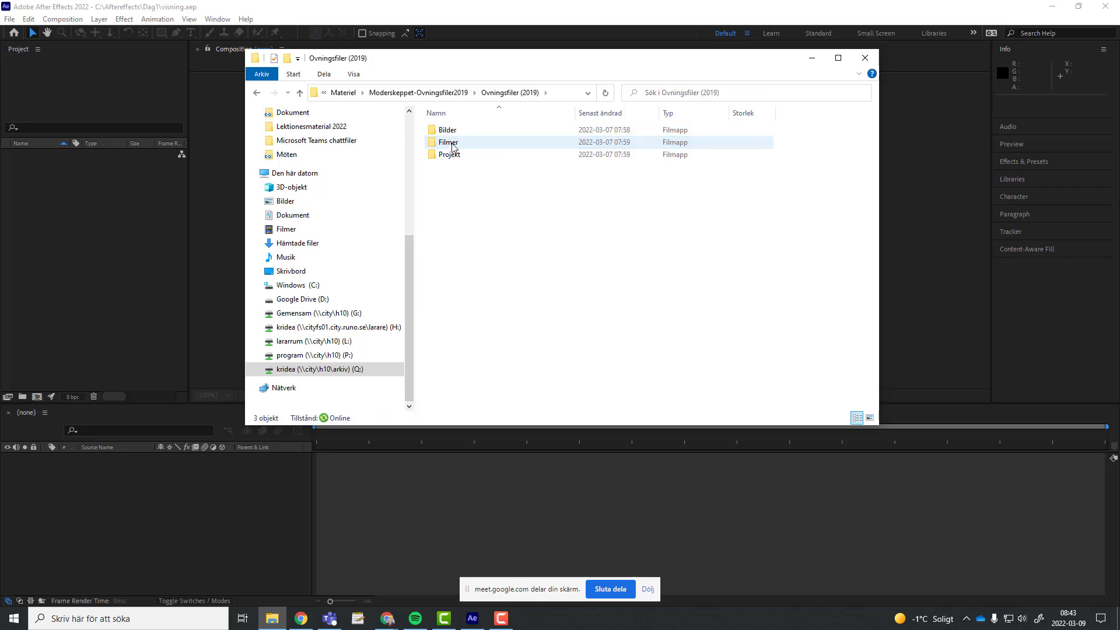
pyautogui.doubleClick(453, 144)
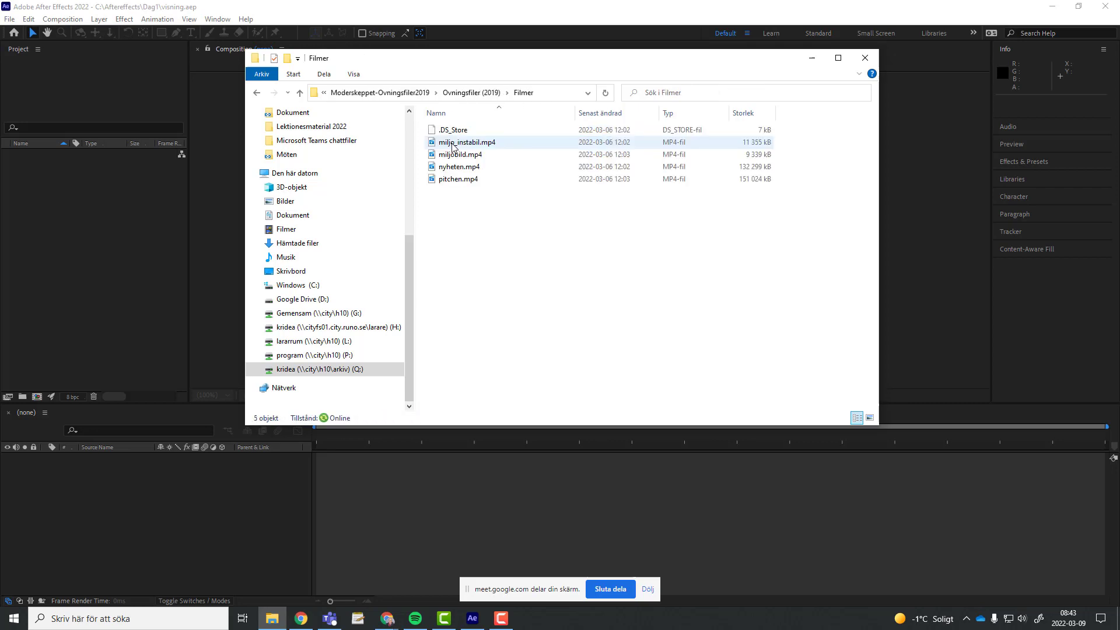
pyautogui.click(449, 168)
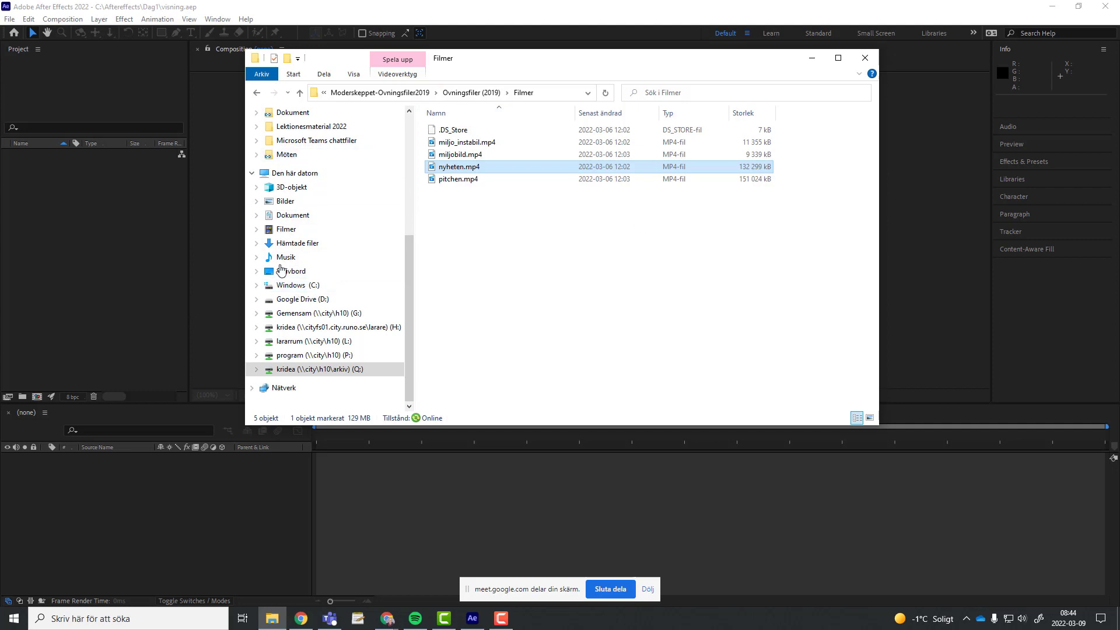
# - Create a Material folder in C:\Aftereffects\Dag1 and paste nyheten.mp4 into it
pyautogui.click(291, 285)
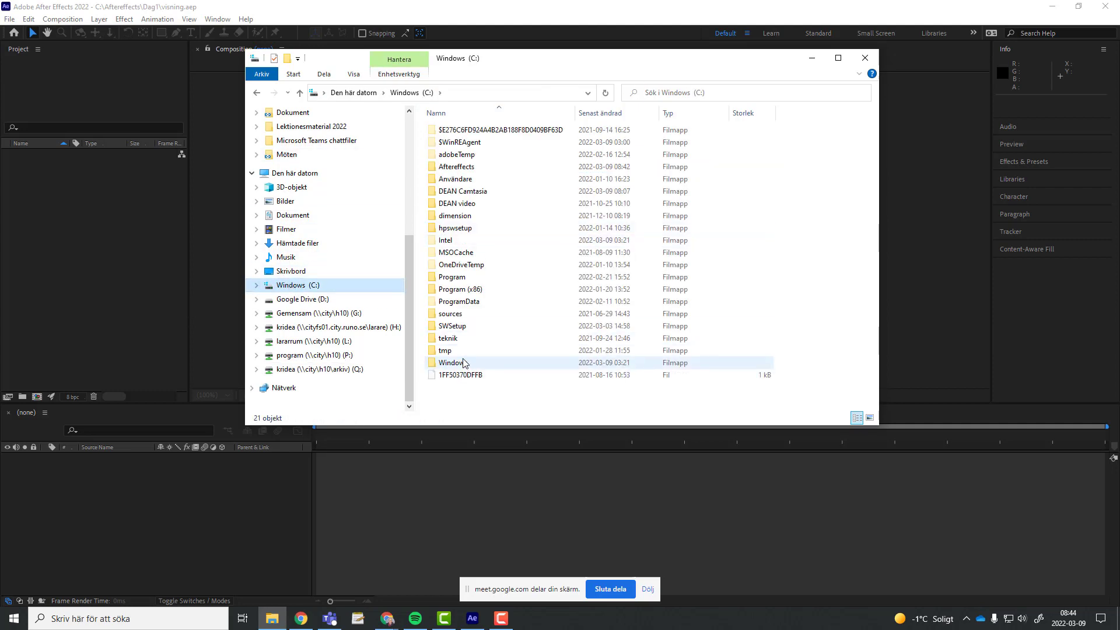
pyautogui.doubleClick(458, 167)
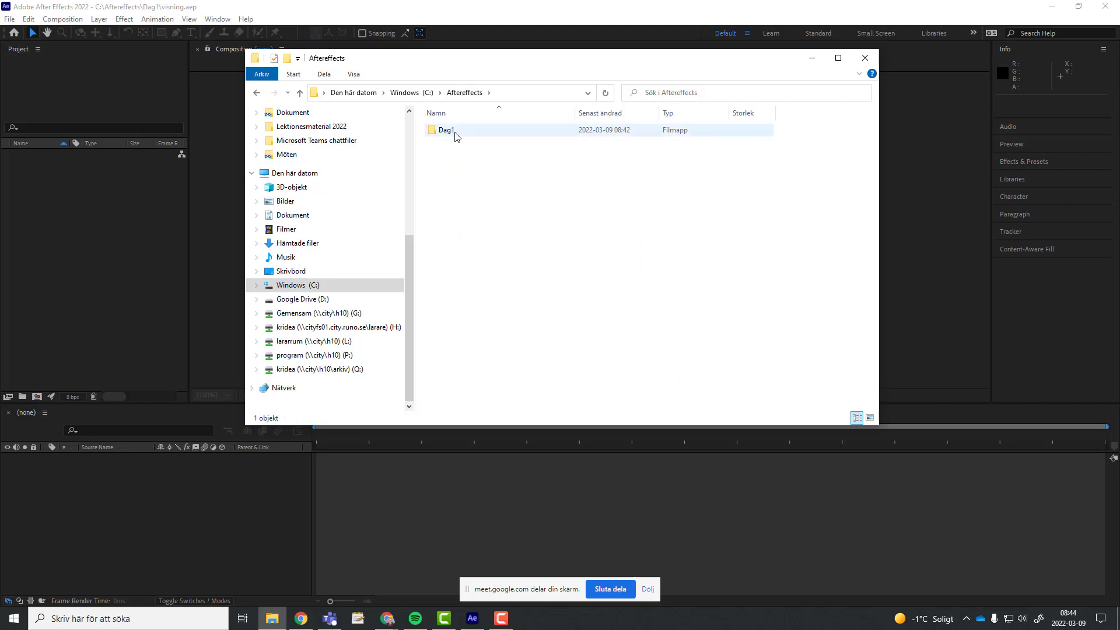
pyautogui.doubleClick(456, 135)
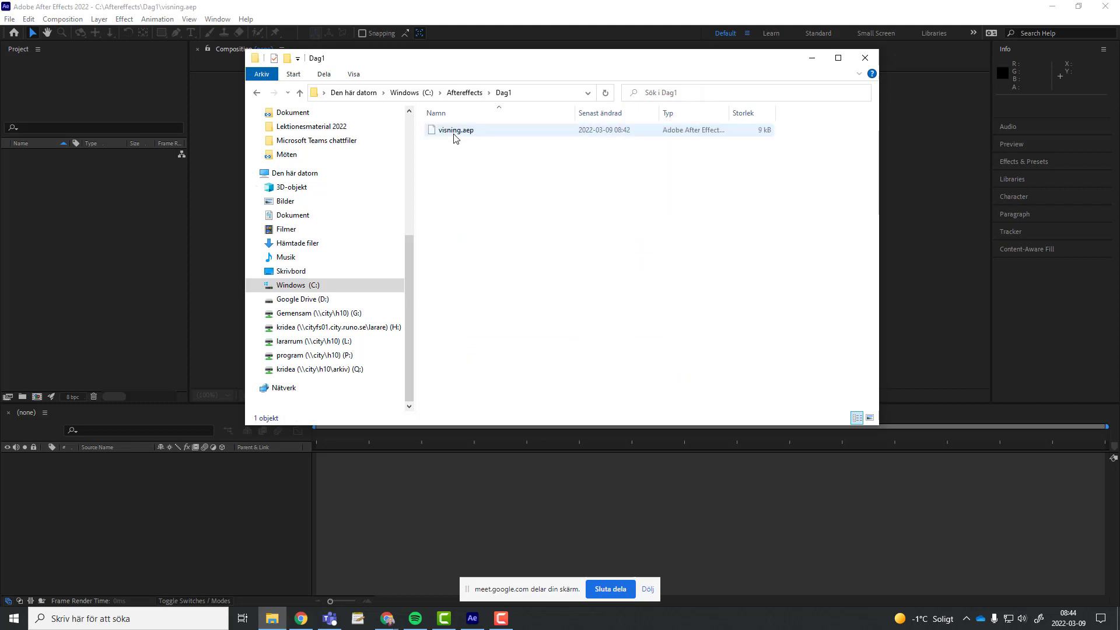
pyautogui.click(287, 59)
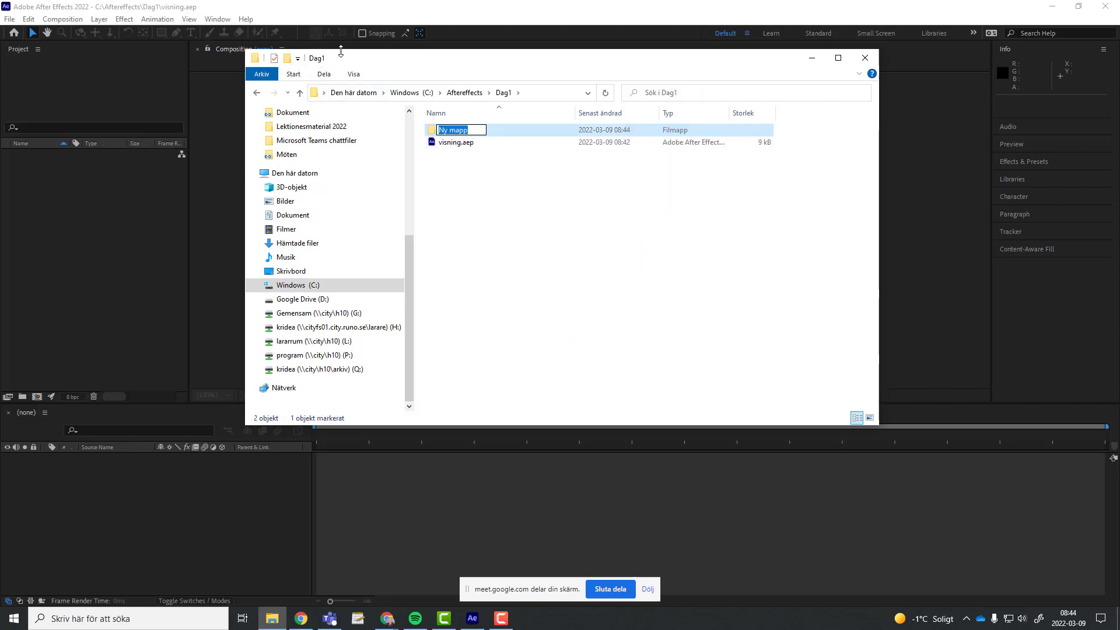
pyautogui.write('Material')
pyautogui.press('Return')
pyautogui.press('Return')
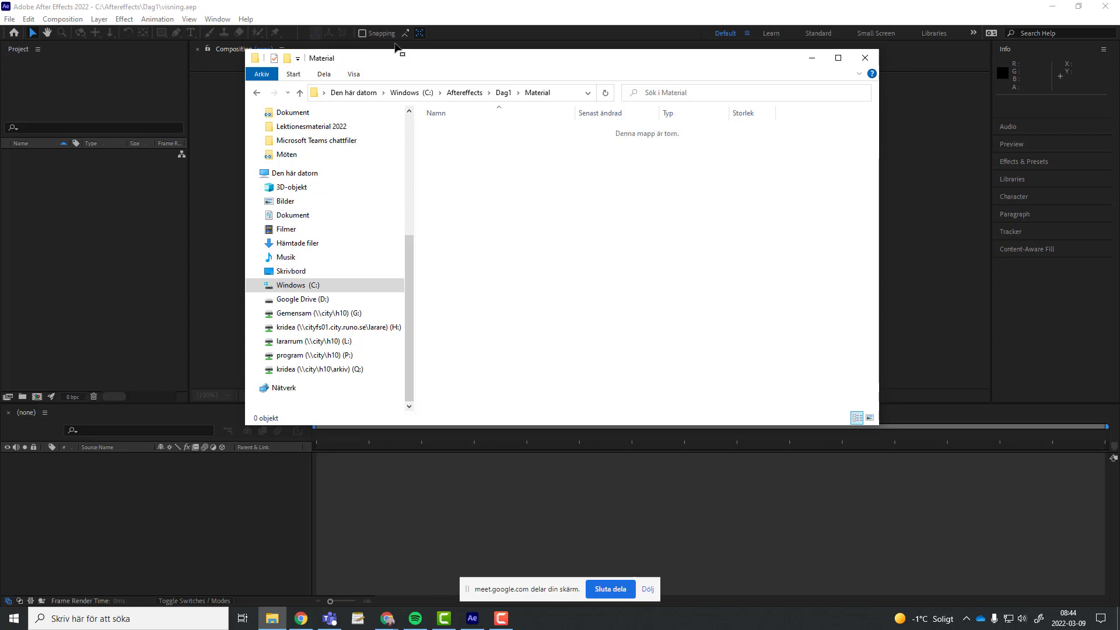
pyautogui.hotkey('ctrl', 'v')
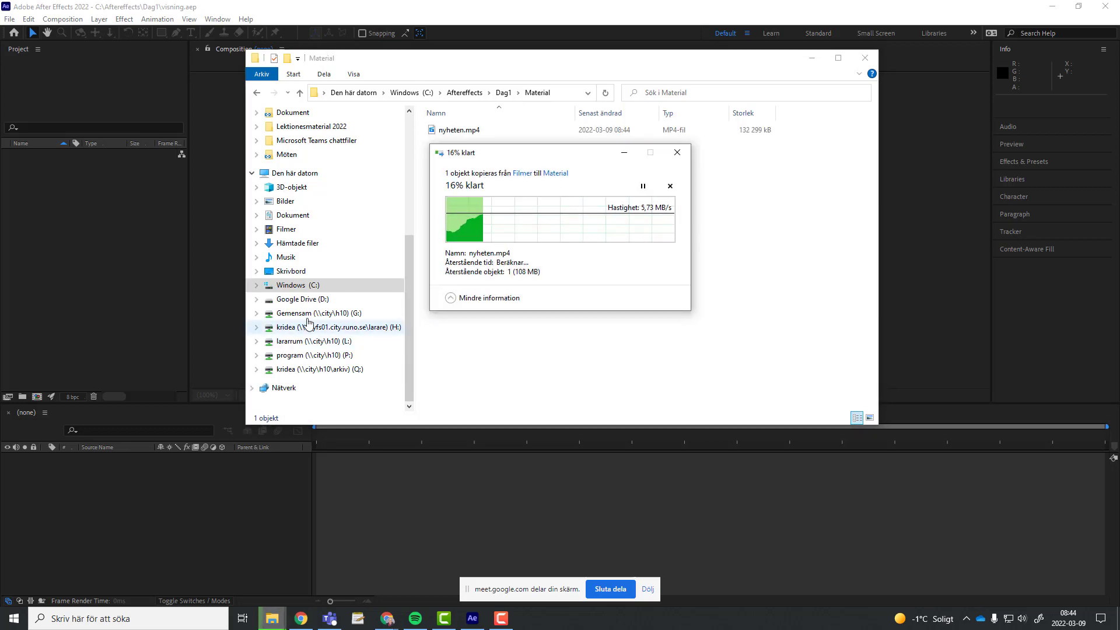
# - Pick the After Effects icon image on the desktop, then return to C:\Aftereffects\Dag1\Material
pyautogui.click(290, 276)
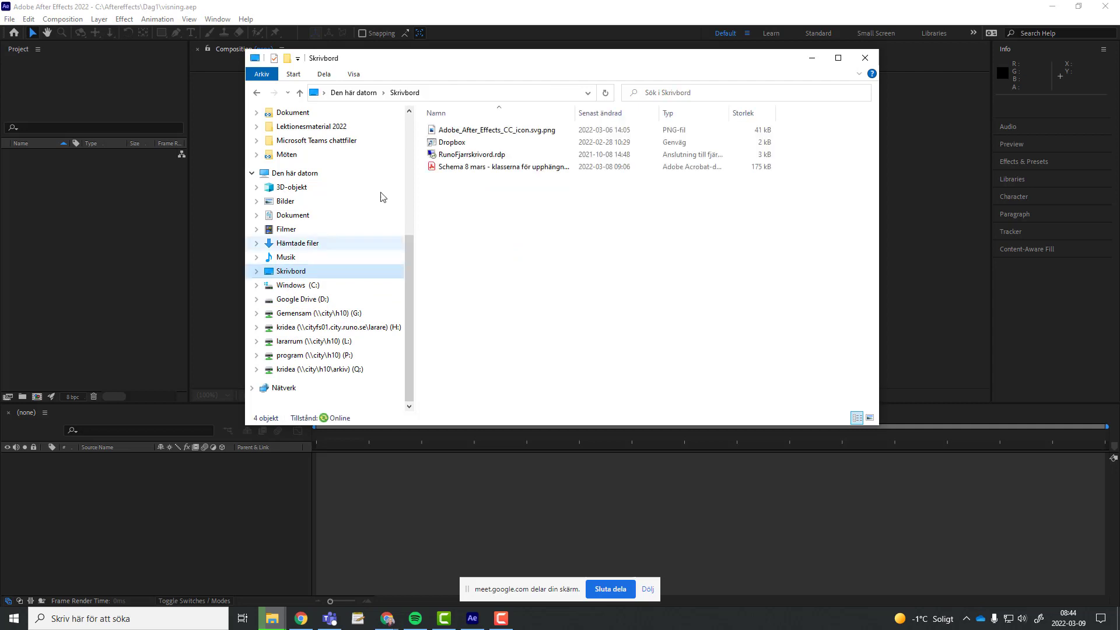
pyautogui.click(478, 133)
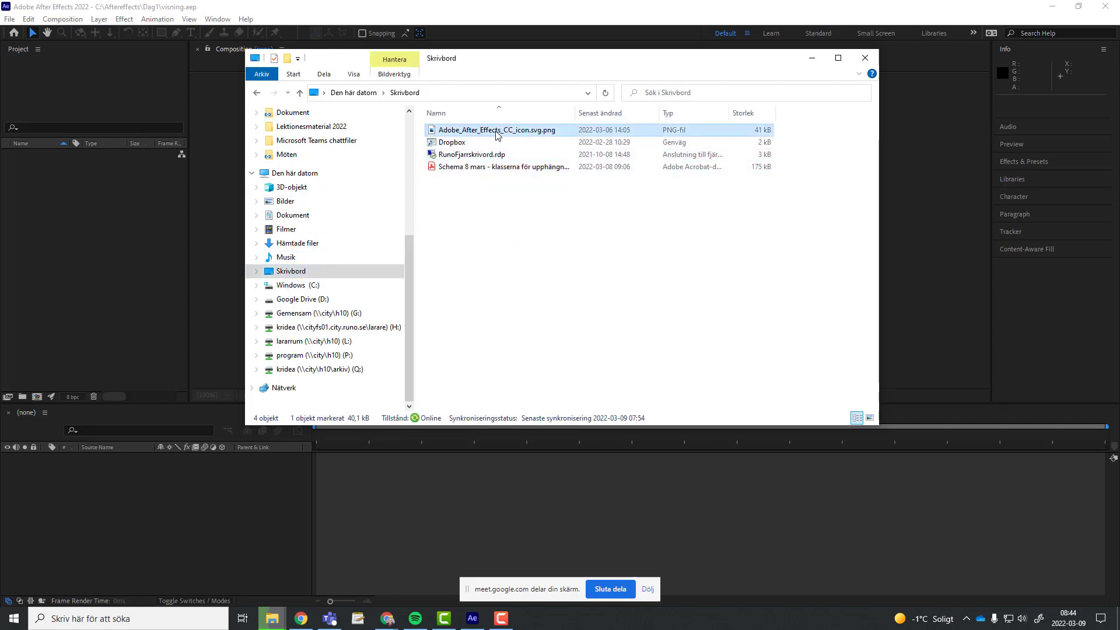
pyautogui.click(355, 93)
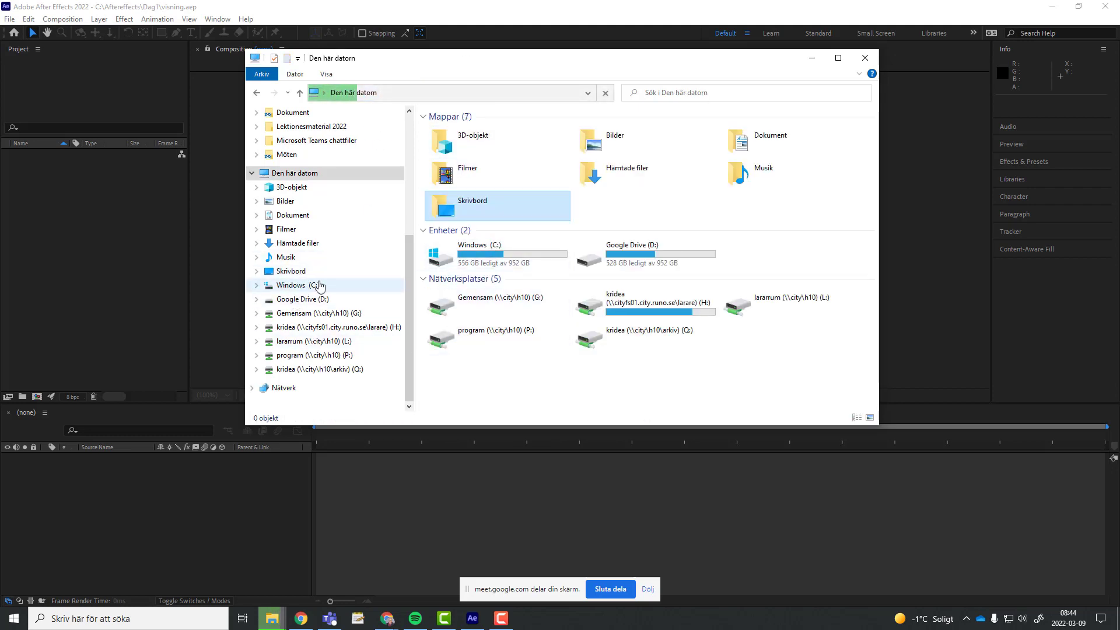
pyautogui.click(286, 285)
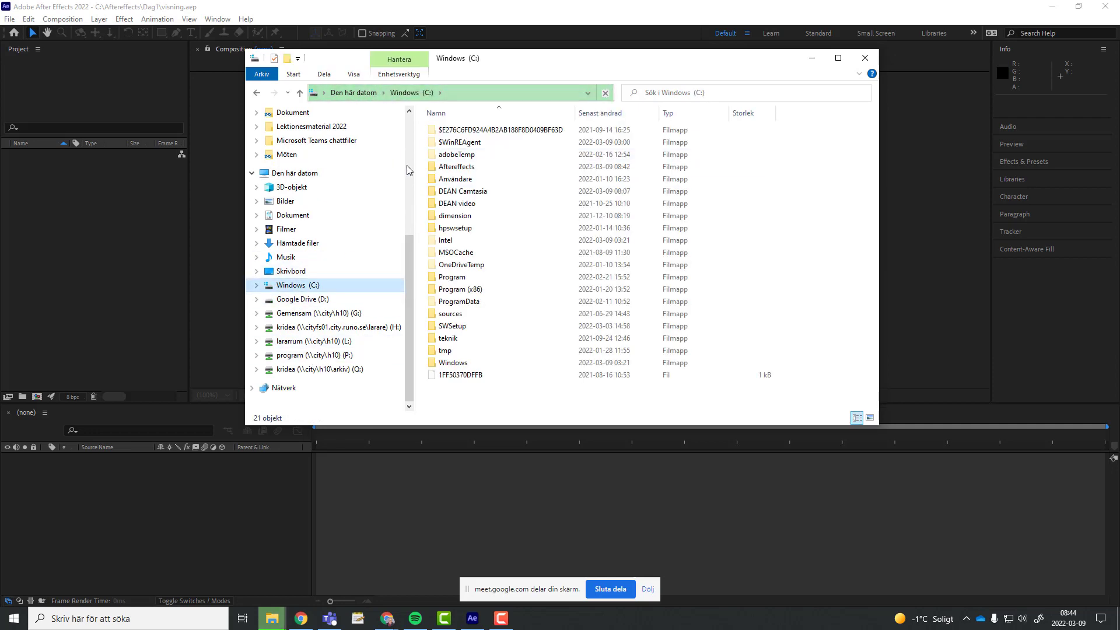
pyautogui.doubleClick(456, 167)
pyautogui.click(452, 131)
pyautogui.doubleClick(452, 131)
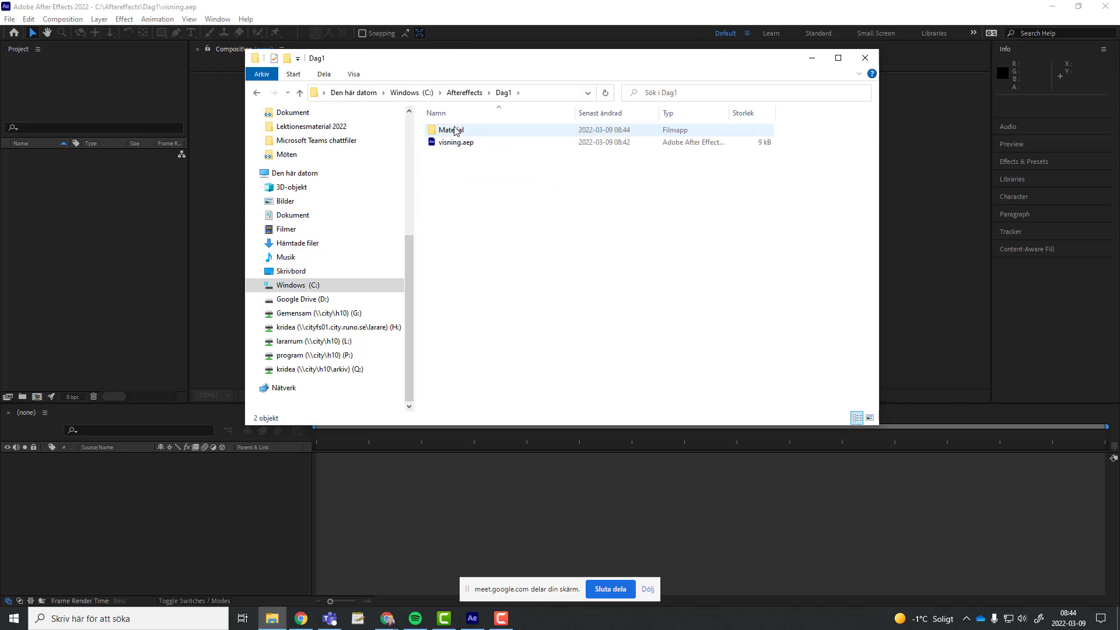
pyautogui.doubleClick(453, 129)
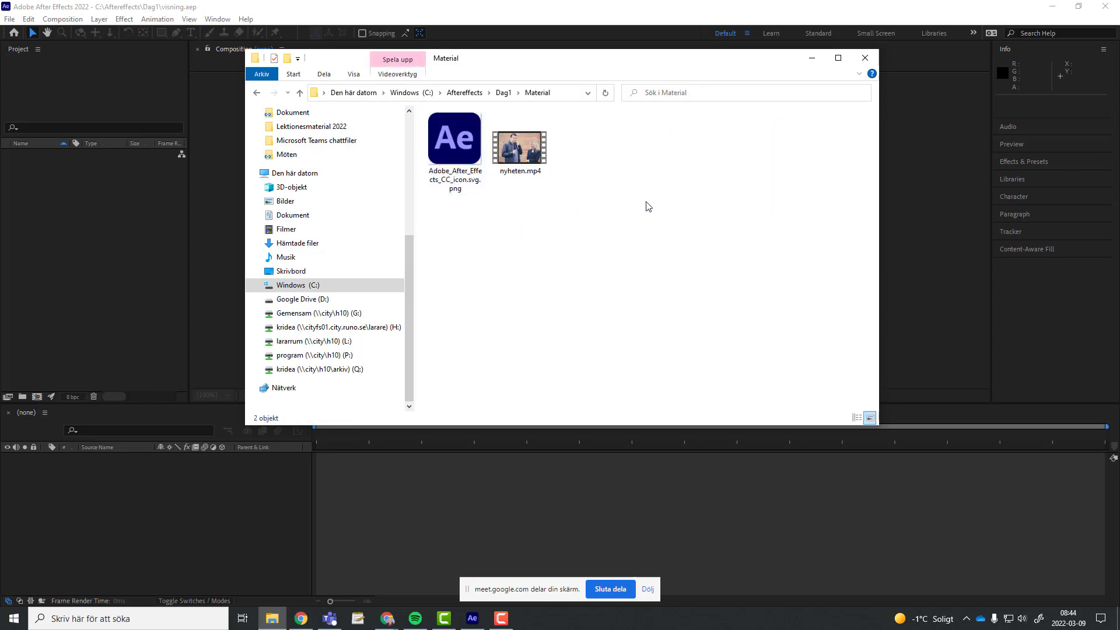
# - Minimise File Explorer to get back to the visning.aep project in After Effects
pyautogui.click(810, 58)
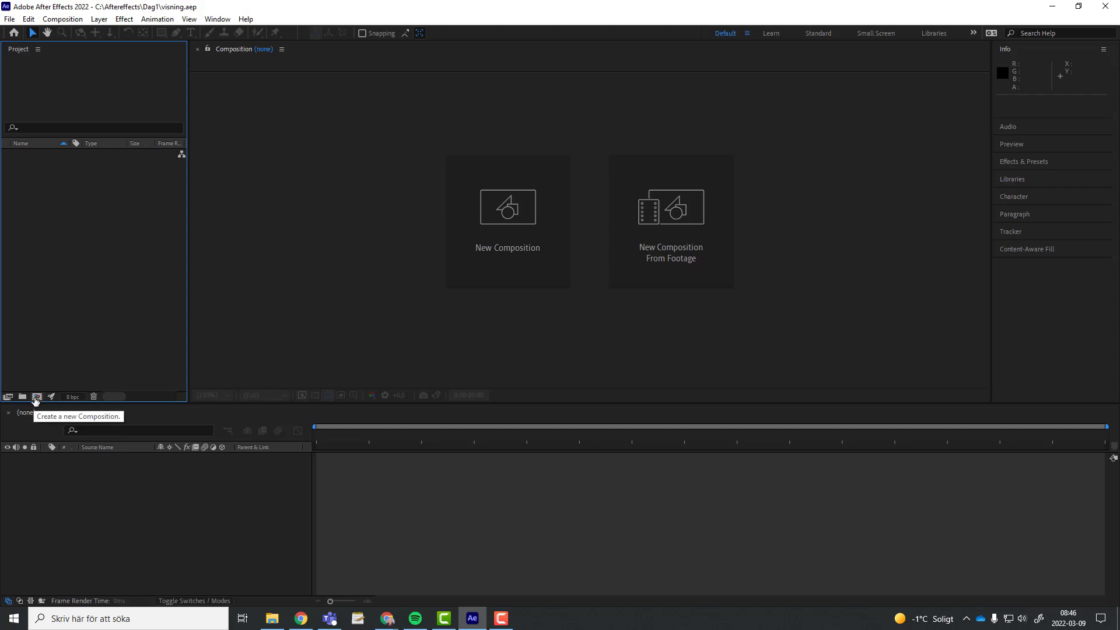
# - Start a new composition from the Project panel's Create a new Composition button
pyautogui.click(36, 399)
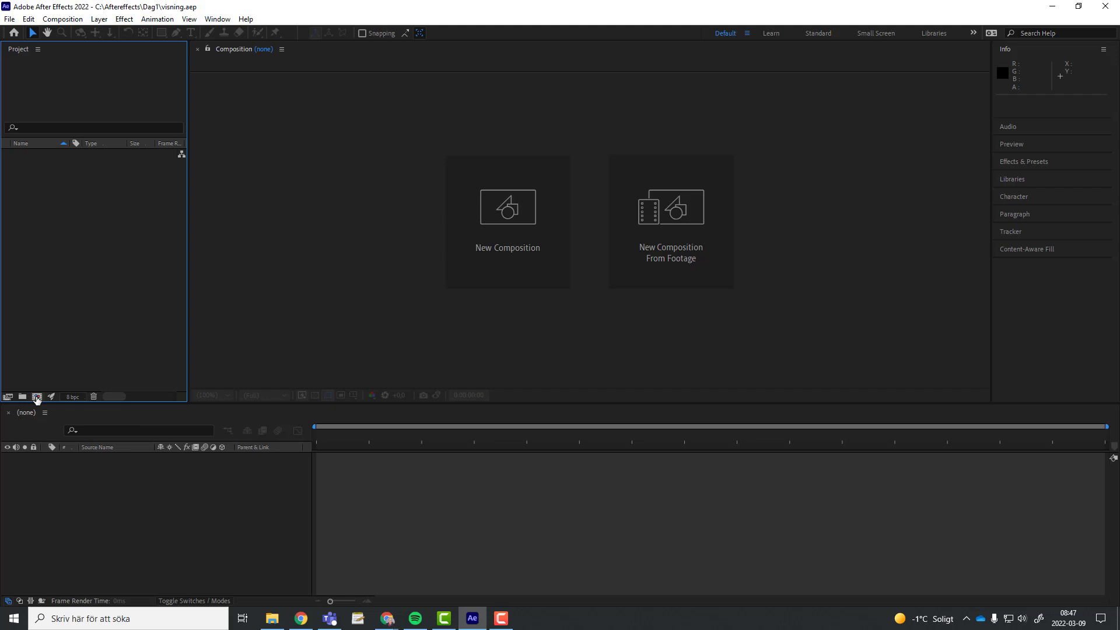
# - In Composition Settings, choose the HDTV 1080 25 preset (1920×1080, 25 fps)
pyautogui.click(37, 397)
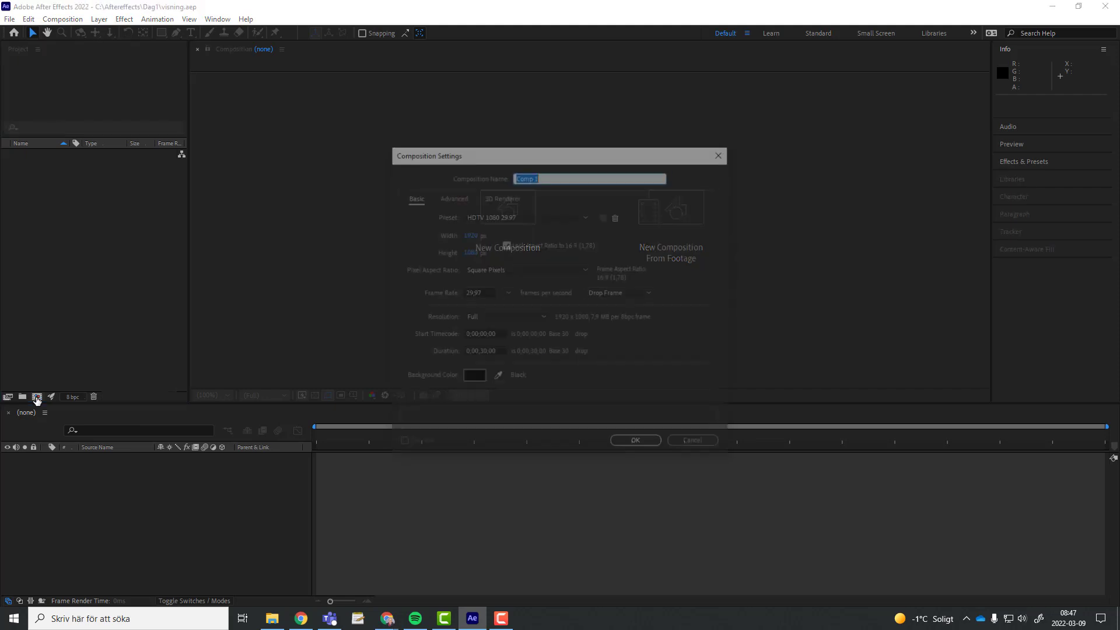
pyautogui.moveTo(574, 157); pyautogui.dragTo(569, 57)
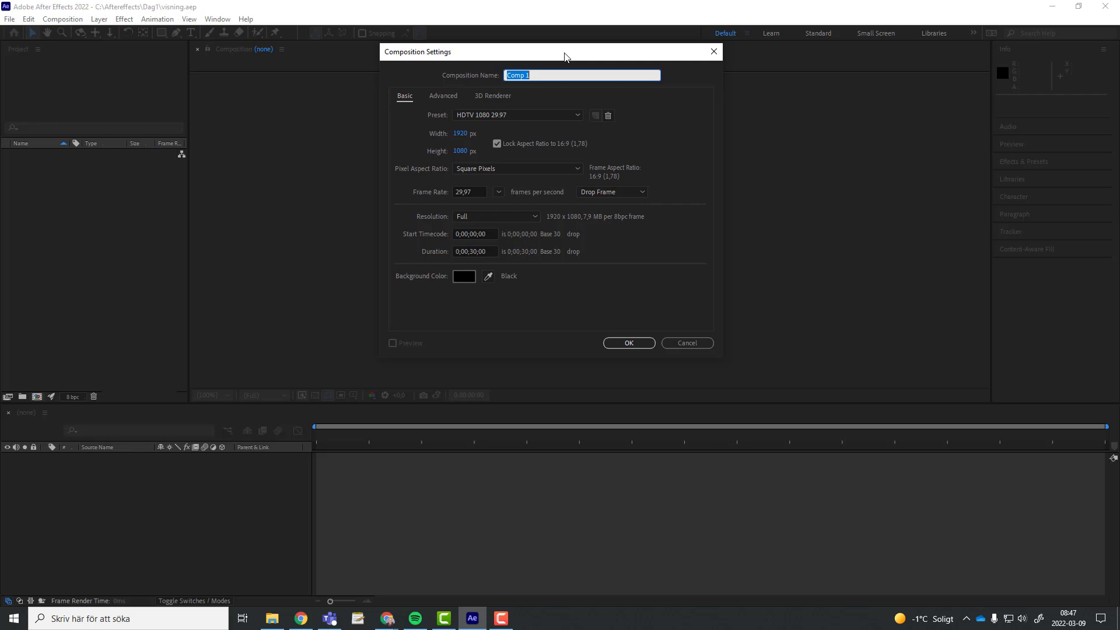
pyautogui.moveTo(568, 57); pyautogui.dragTo(555, 60)
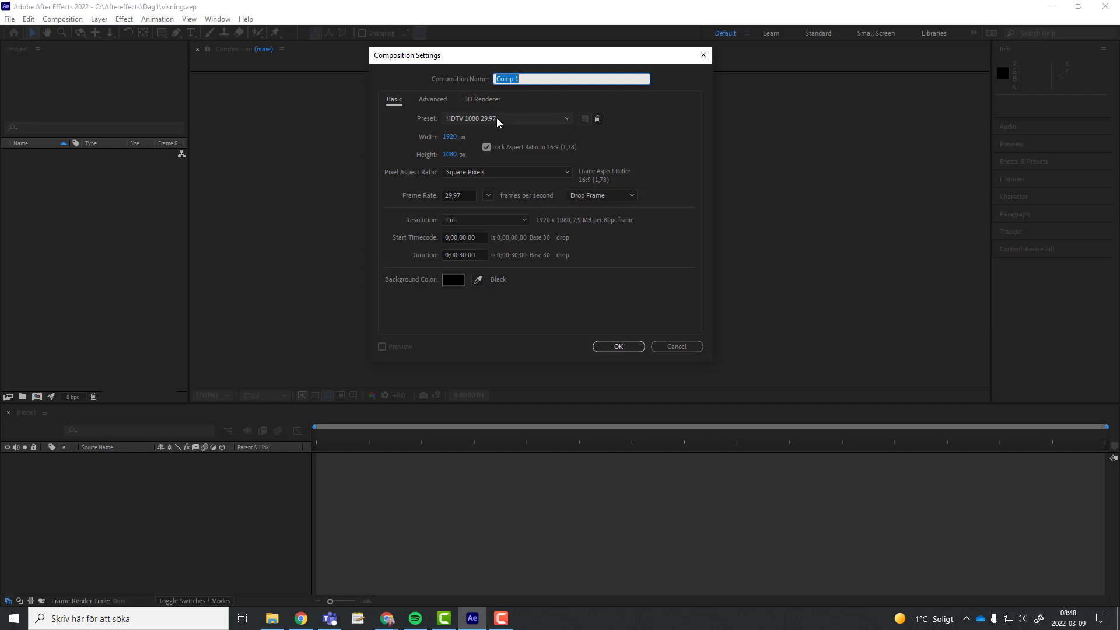
pyautogui.click(565, 119)
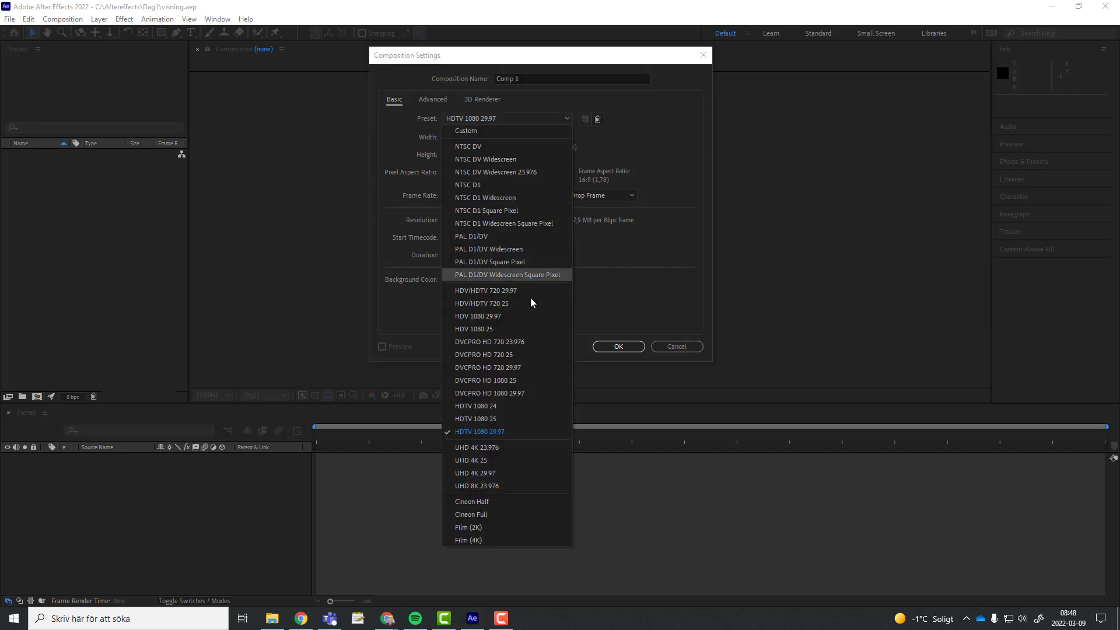
pyautogui.click(479, 418)
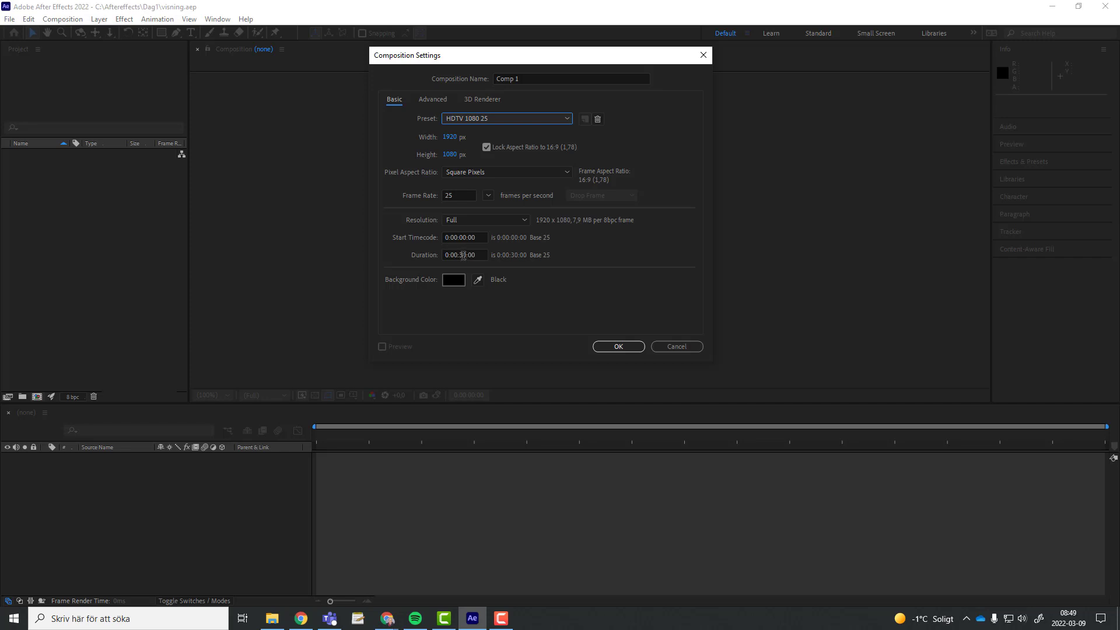
pyautogui.click(463, 255)
pyautogui.write('4')
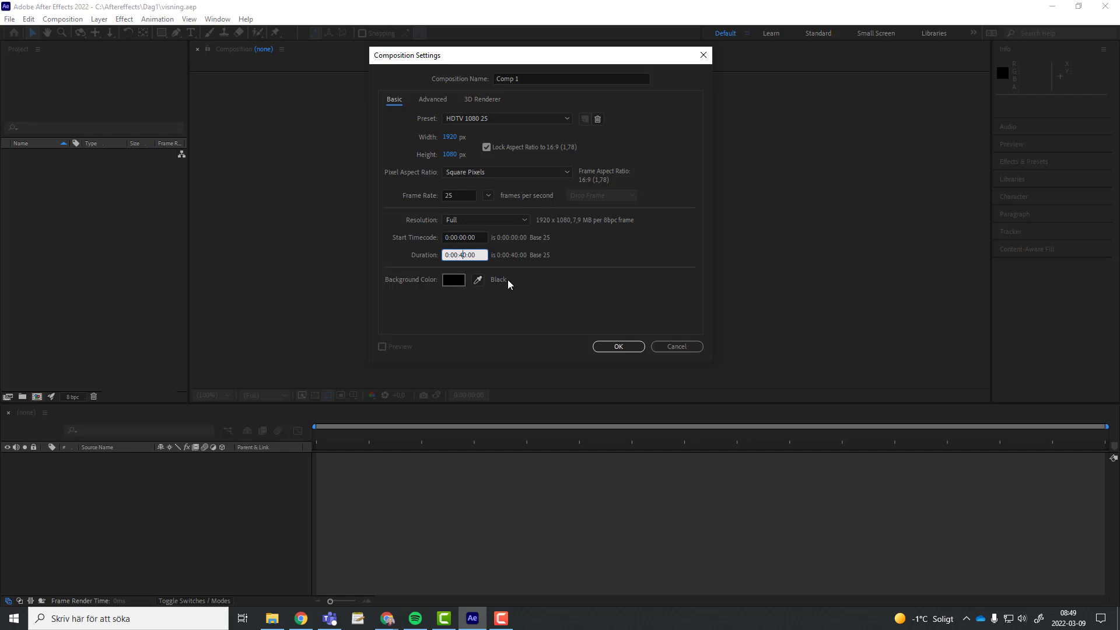
pyautogui.click(580, 257)
pyautogui.click(457, 255)
pyautogui.write('1')
pyautogui.click(462, 257)
pyautogui.write('00')
pyautogui.moveTo(464, 255); pyautogui.dragTo(461, 256)
pyautogui.write('3')
# - Confirm the settings to create Comp 1 at 1920×1080, 25 fps, 30 seconds
pyautogui.click(610, 347)
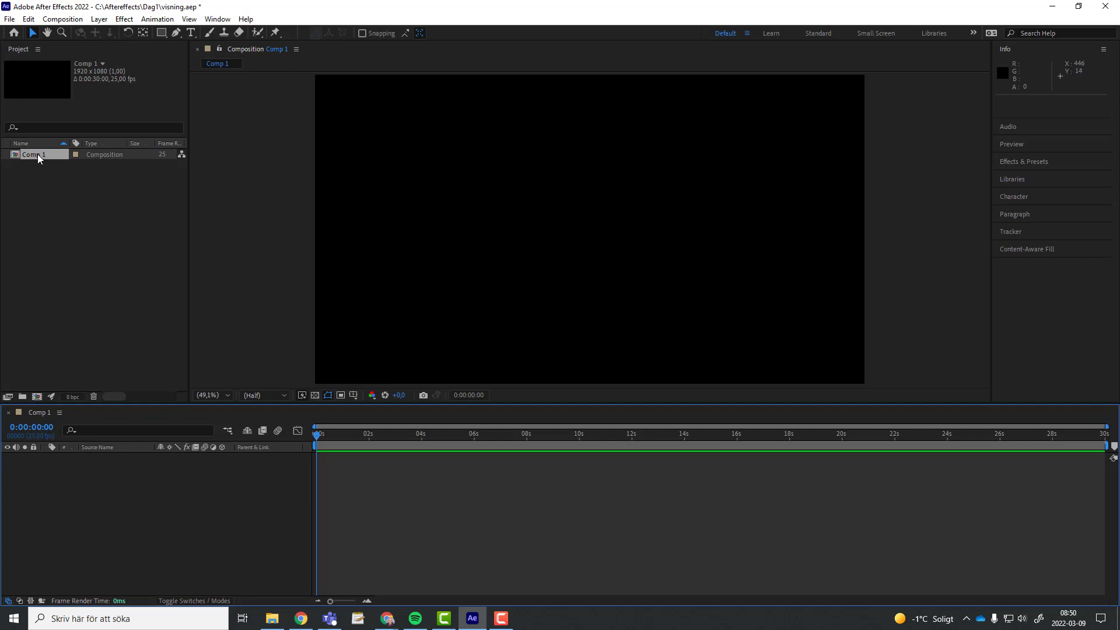
# - Rename Comp 1 to 'Namnplattan' from its right-click menu in the Project panel
pyautogui.rightClick(37, 155)
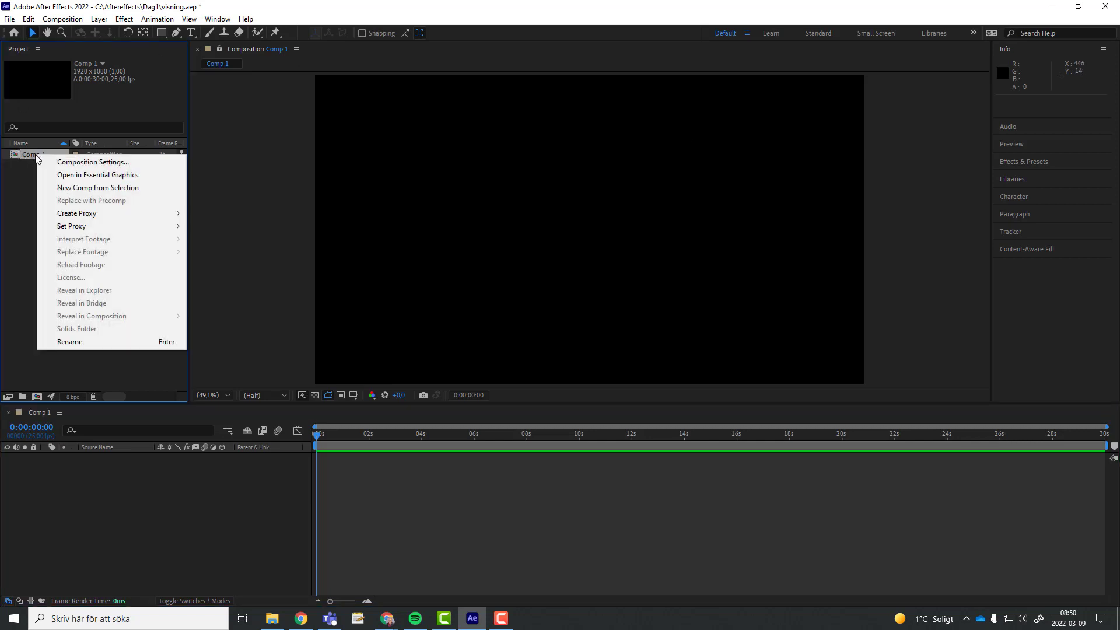
pyautogui.click(72, 343)
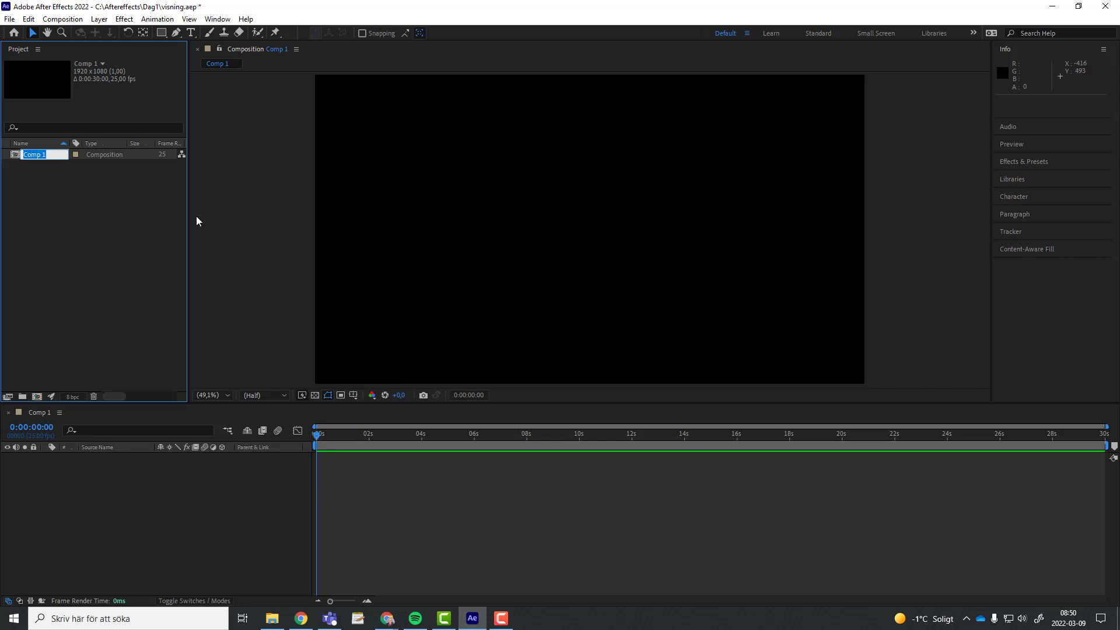
pyautogui.write('Namn')
pyautogui.write('pla')
pyautogui.write('ttan')
pyautogui.click(80, 234)
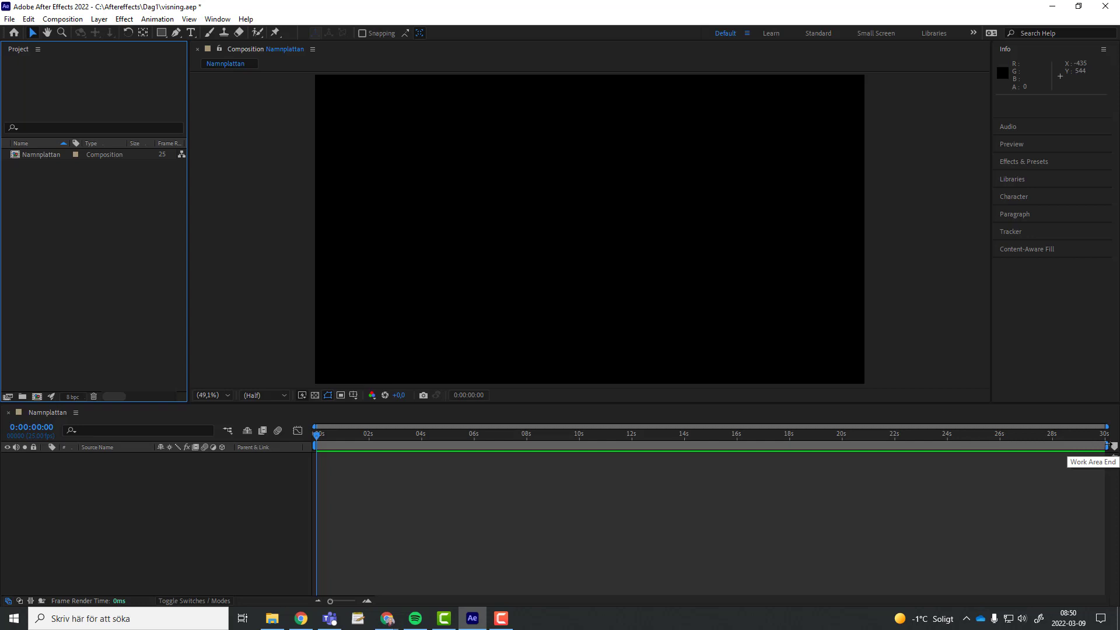
# - Shorten the work area from its end to just under two seconds and preview it
pyautogui.moveTo(1107, 446); pyautogui.dragTo(379, 443)
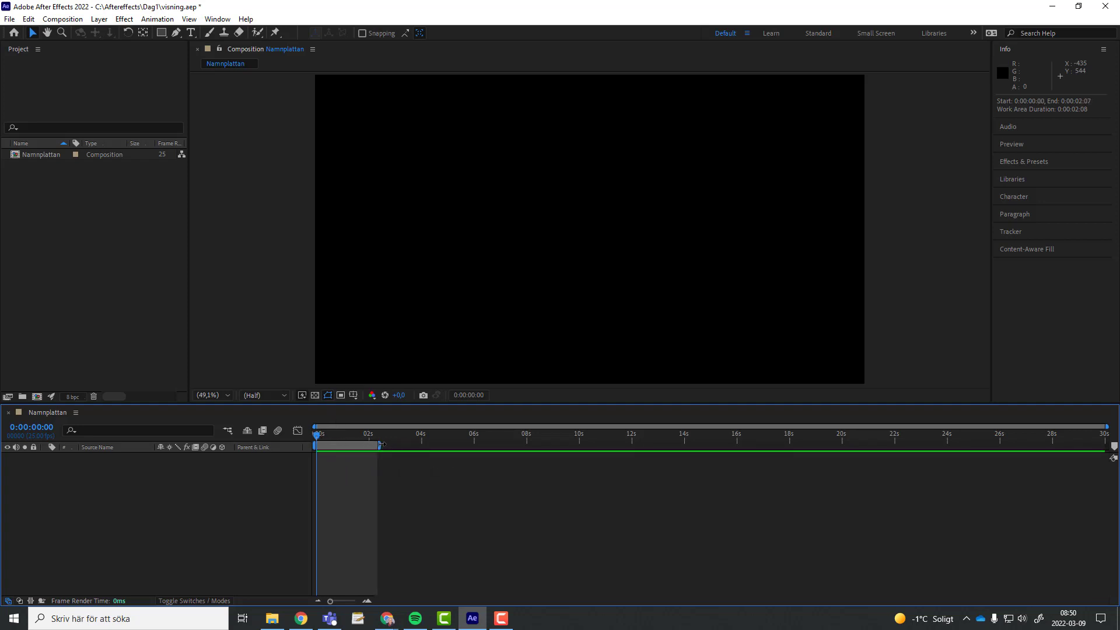
pyautogui.moveTo(381, 444); pyautogui.dragTo(370, 444)
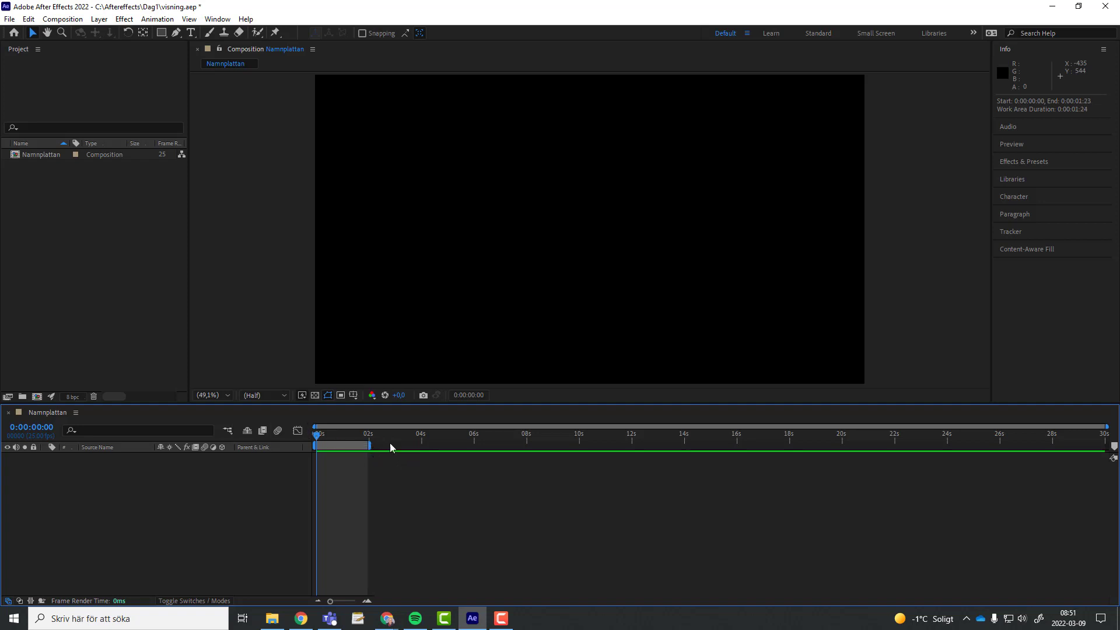
pyautogui.press('space')
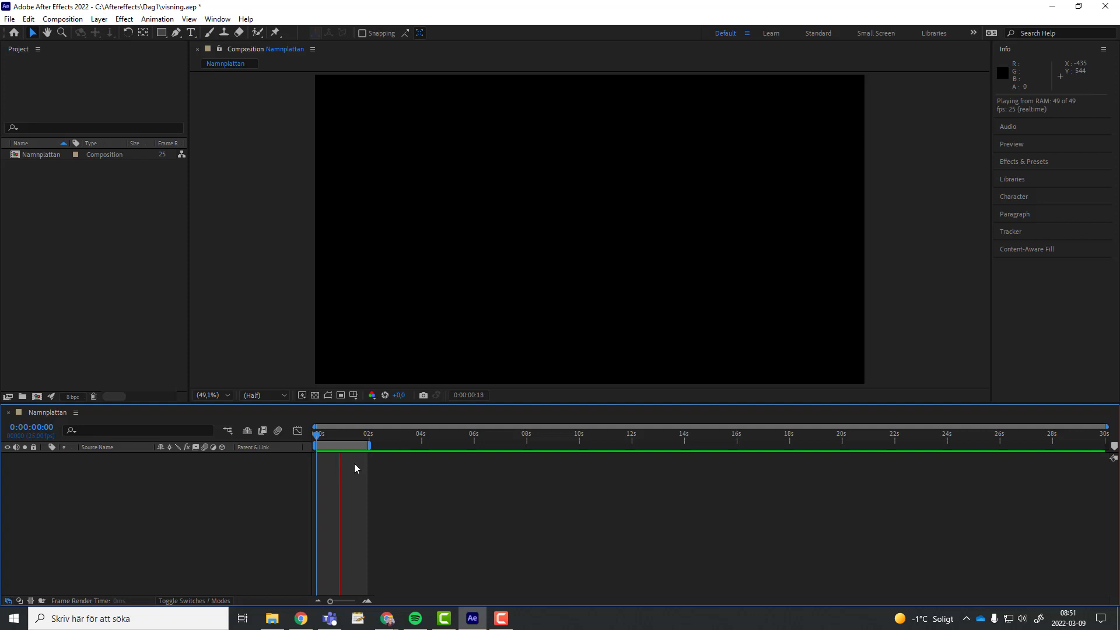
pyautogui.press('space')
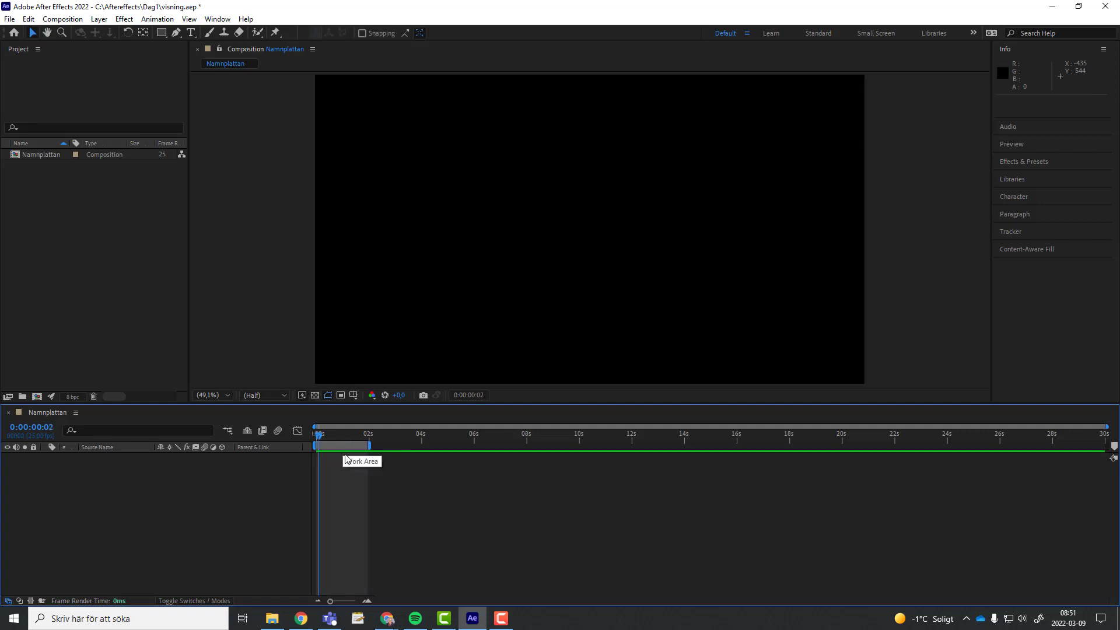
# - Try the short work area around 10–12 seconds with previews, then move it back to 0–2 seconds
pyautogui.moveTo(341, 444); pyautogui.dragTo(606, 453)
pyautogui.press('space')
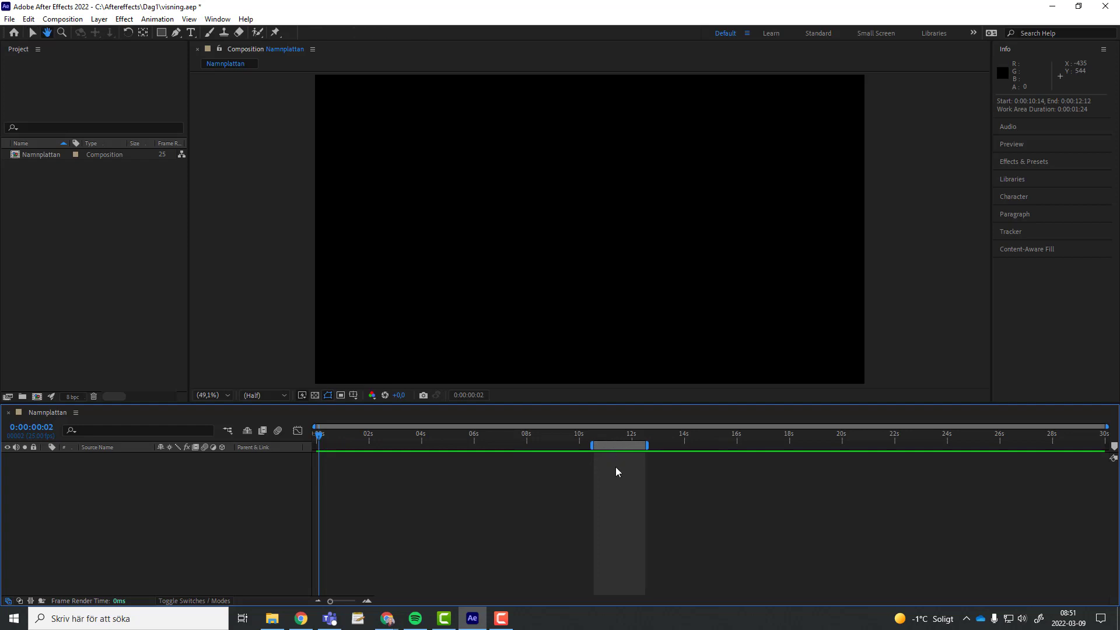
pyautogui.press('space')
pyautogui.moveTo(338, 441); pyautogui.dragTo(593, 437)
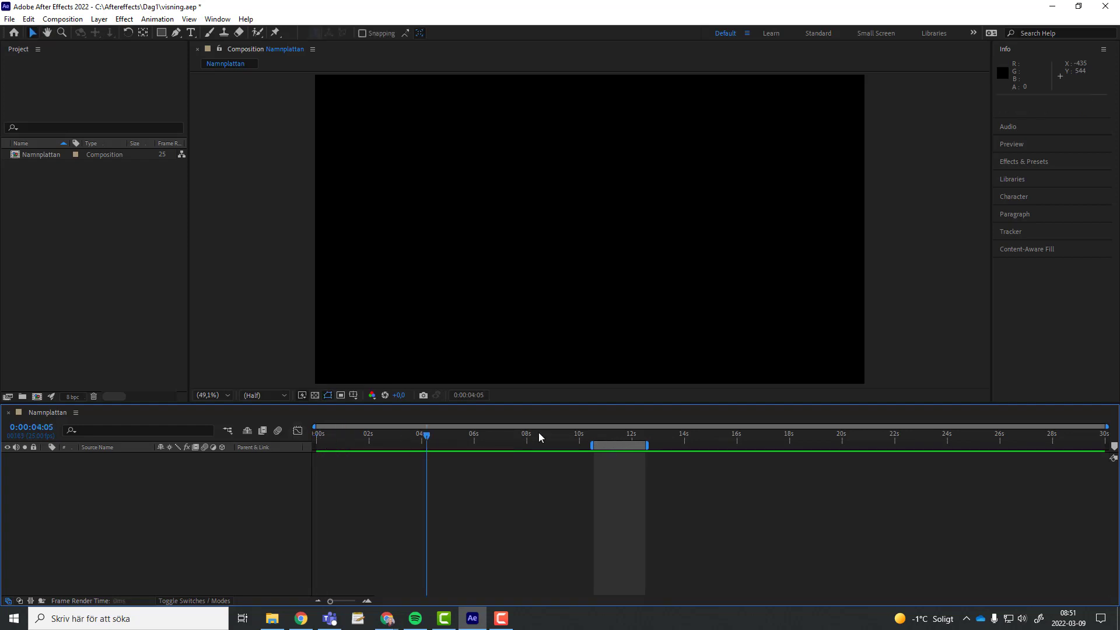
pyautogui.press('space')
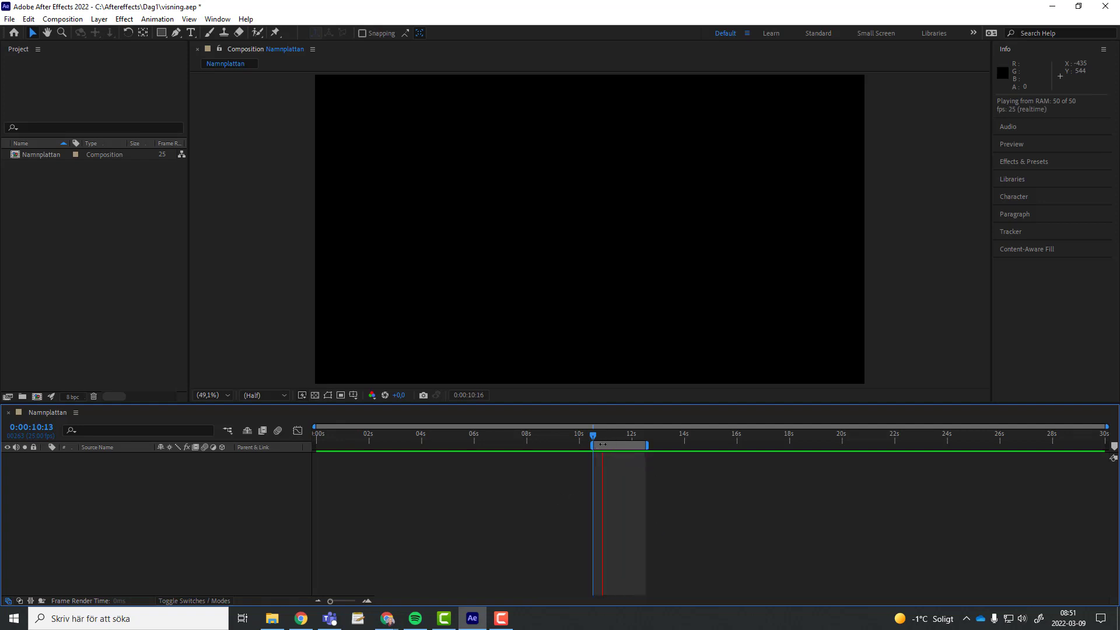
pyautogui.press('space')
pyautogui.moveTo(616, 436); pyautogui.dragTo(596, 444)
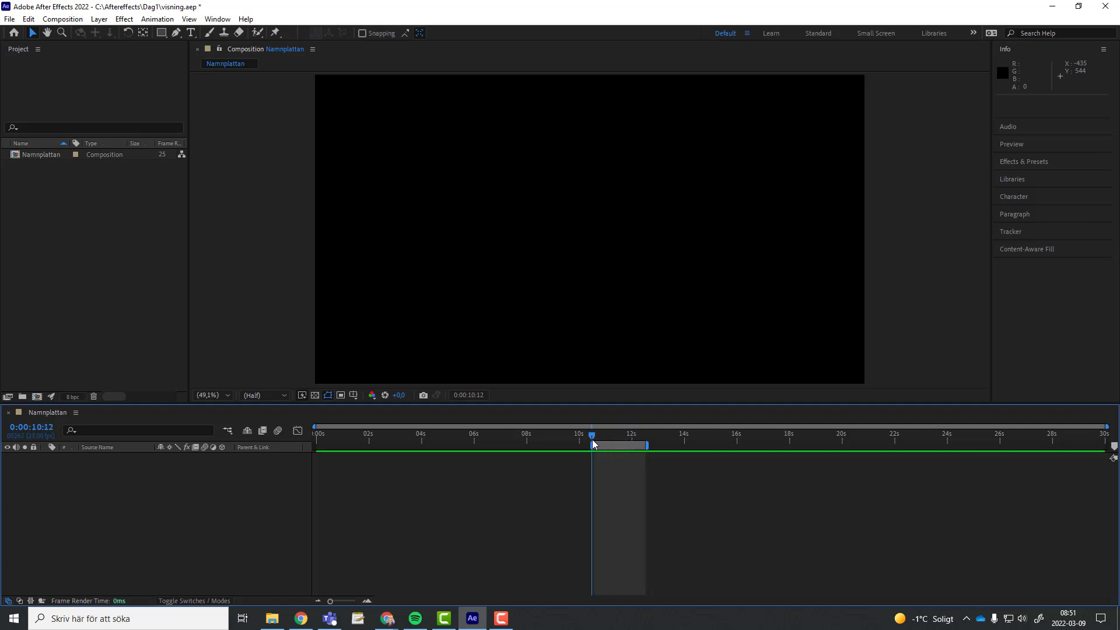
pyautogui.press('space')
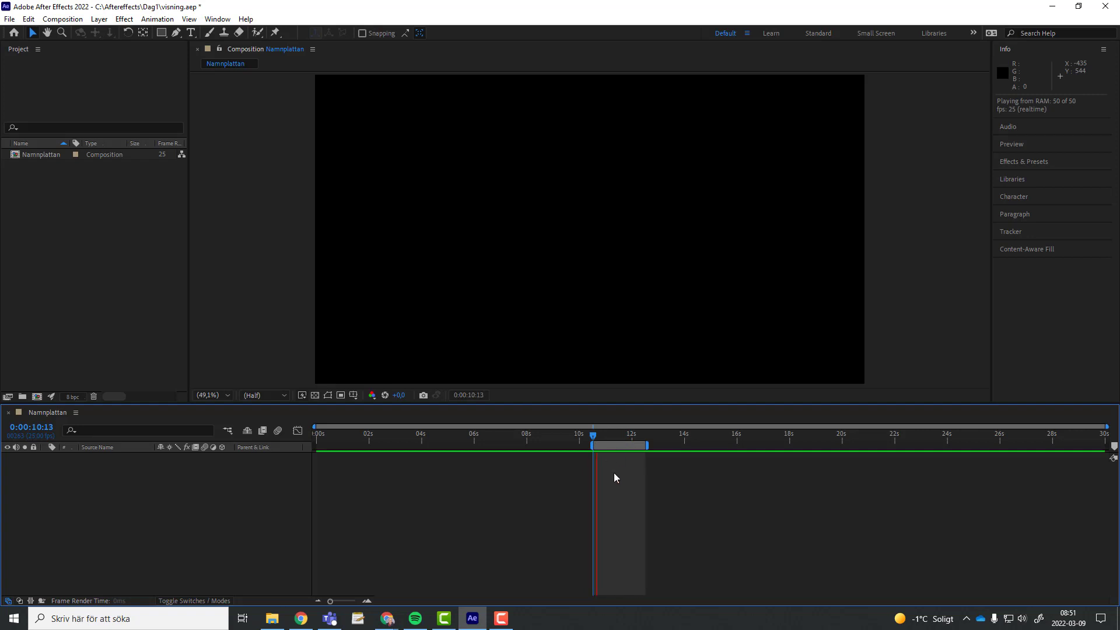
pyautogui.press('space')
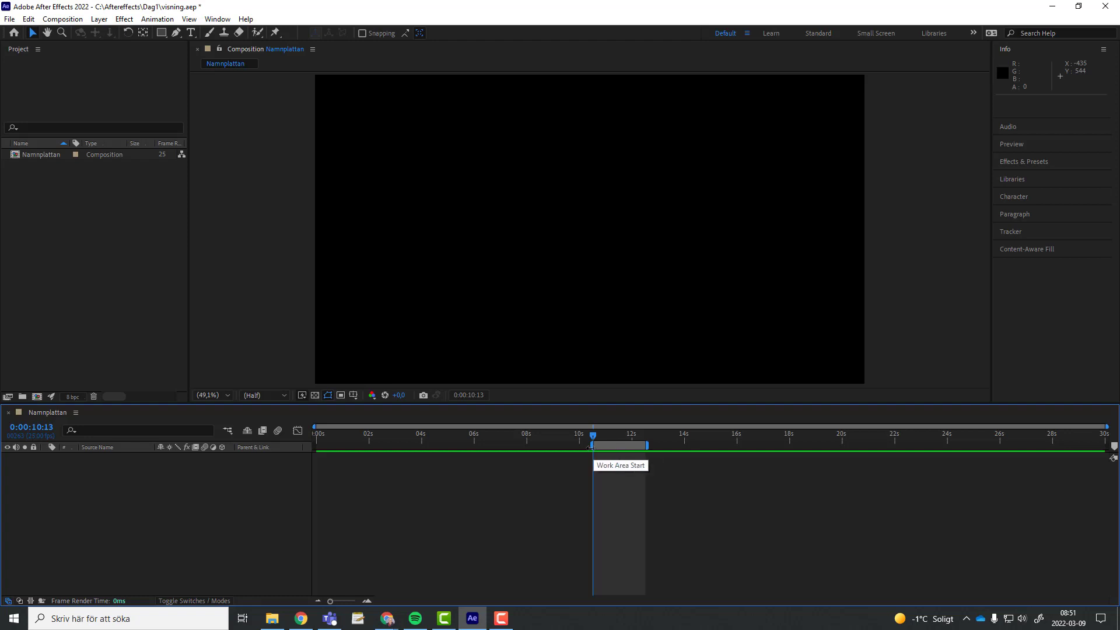
pyautogui.moveTo(591, 447); pyautogui.dragTo(316, 445)
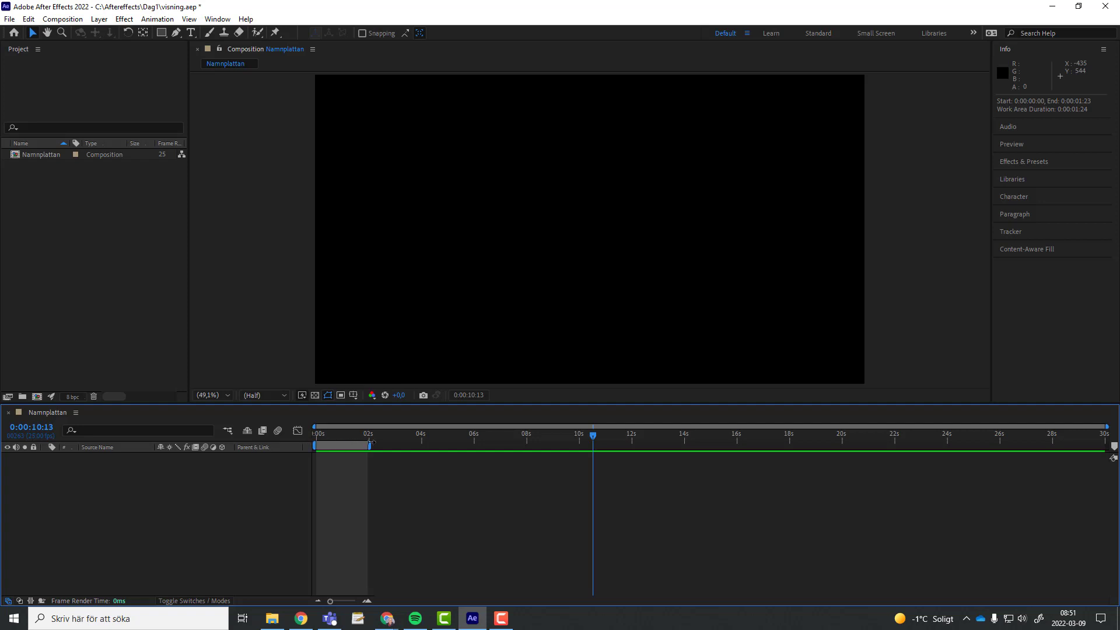
# - Stretch the work area end to the 30s mark so it runs 0:00:00:00 to 0:00:29:24
pyautogui.moveTo(369, 445); pyautogui.dragTo(1106, 445)
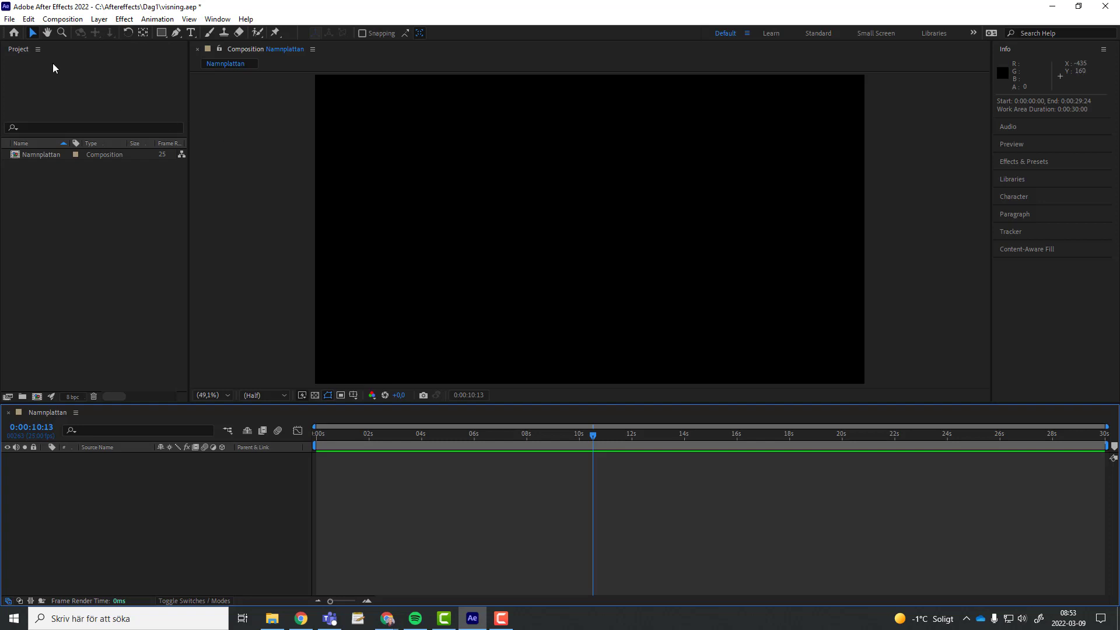
pyautogui.click(29, 19)
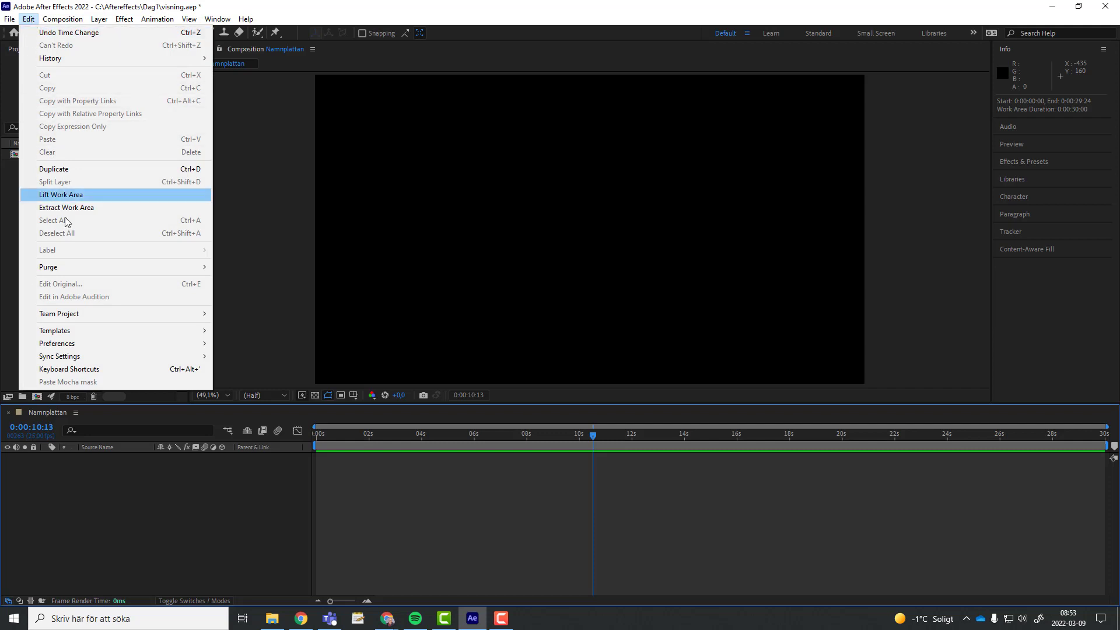
pyautogui.moveTo(85, 271)
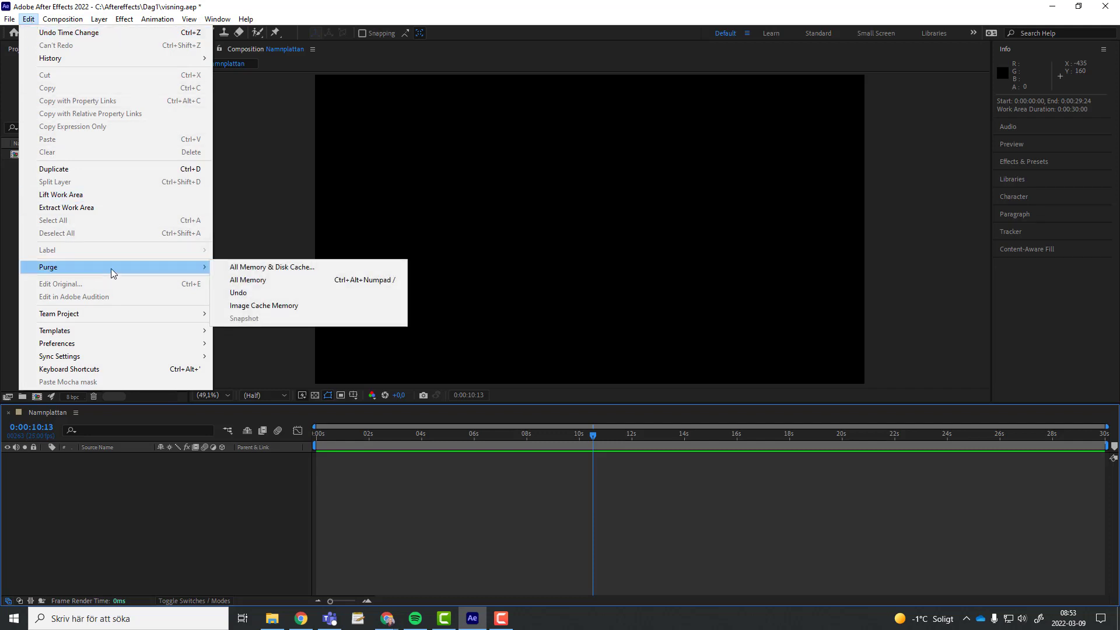
pyautogui.click(279, 268)
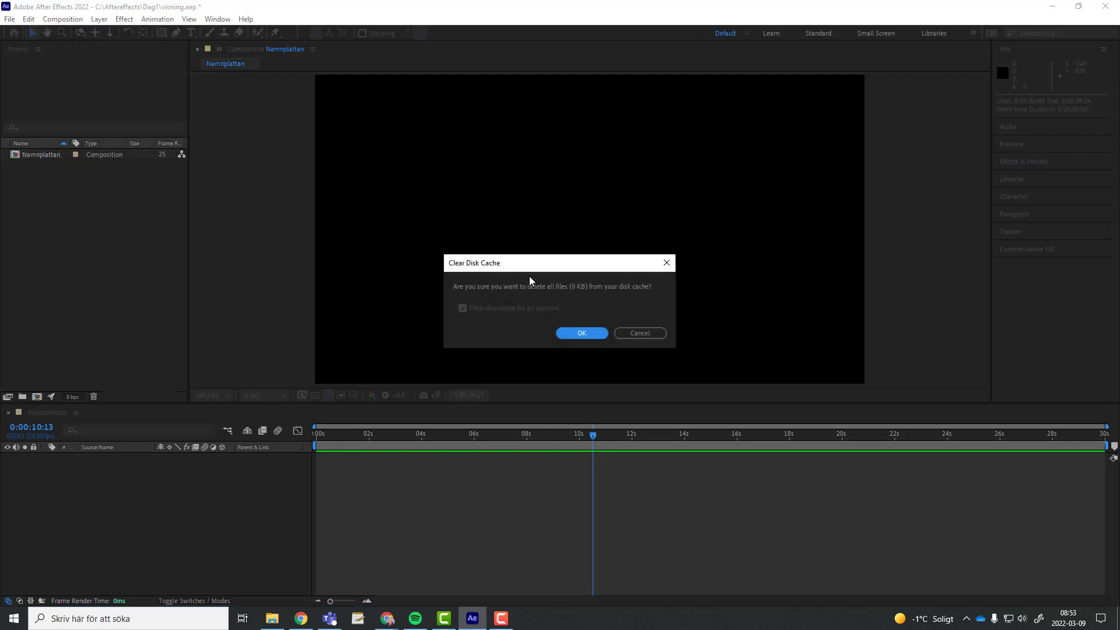
pyautogui.moveTo(563, 269); pyautogui.dragTo(572, 148)
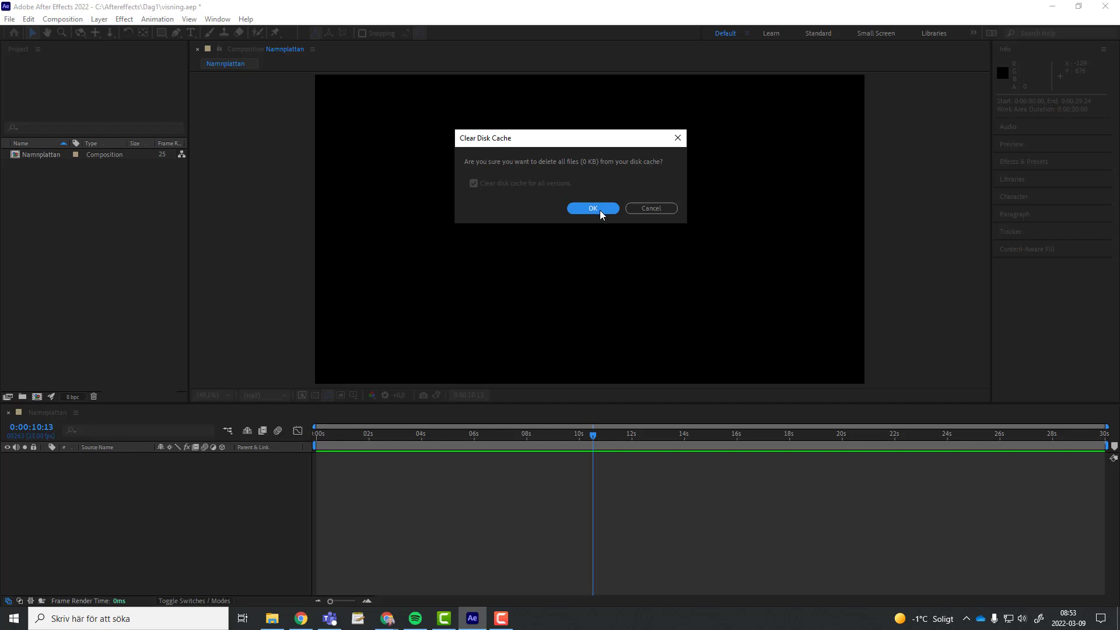
pyautogui.click(586, 208)
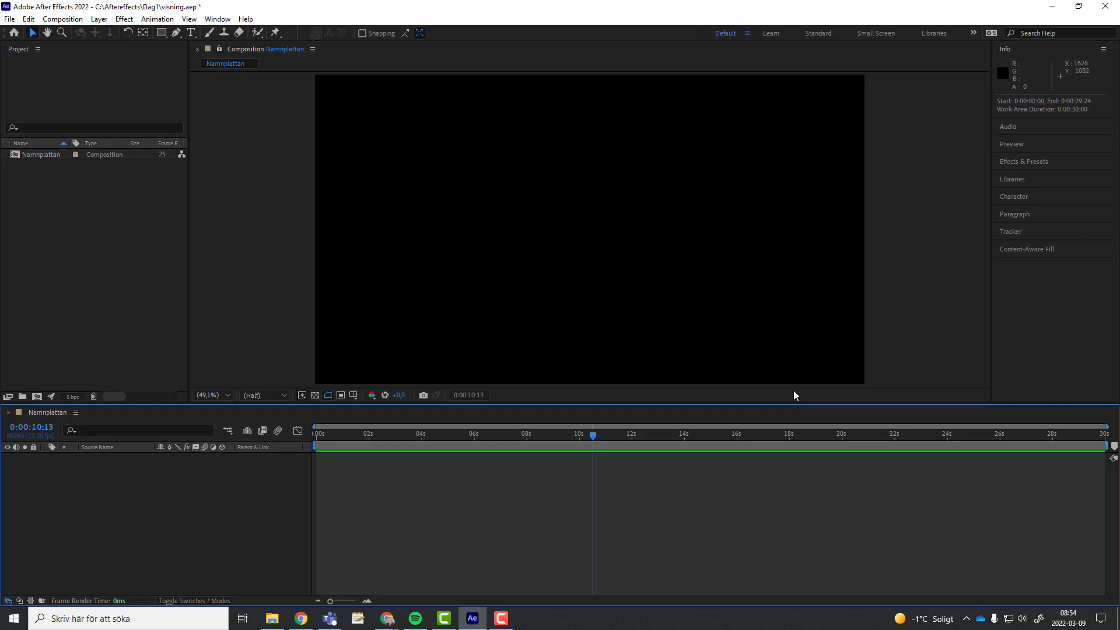
# - Expand the Preview panel controls and try Play and Stop
pyautogui.click(1004, 145)
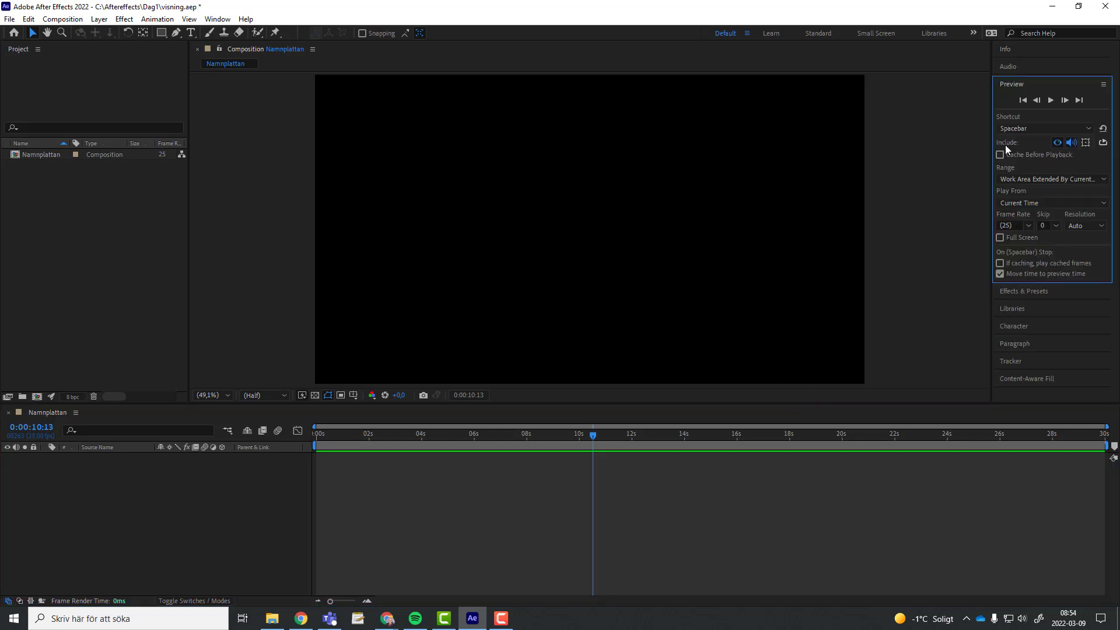
pyautogui.click(1015, 87)
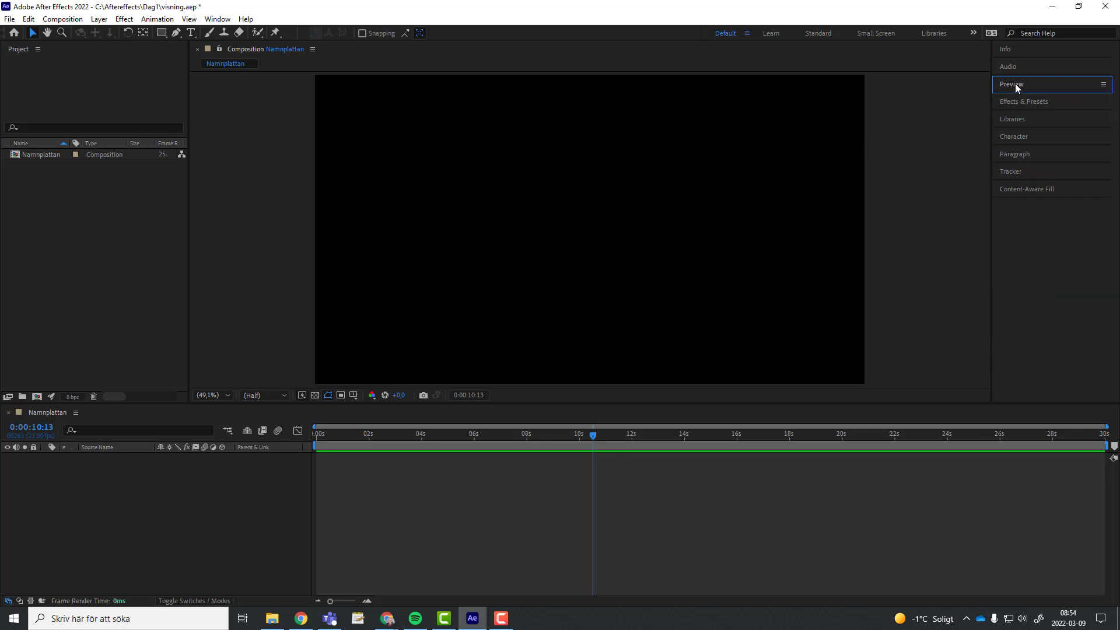
pyautogui.click(1015, 88)
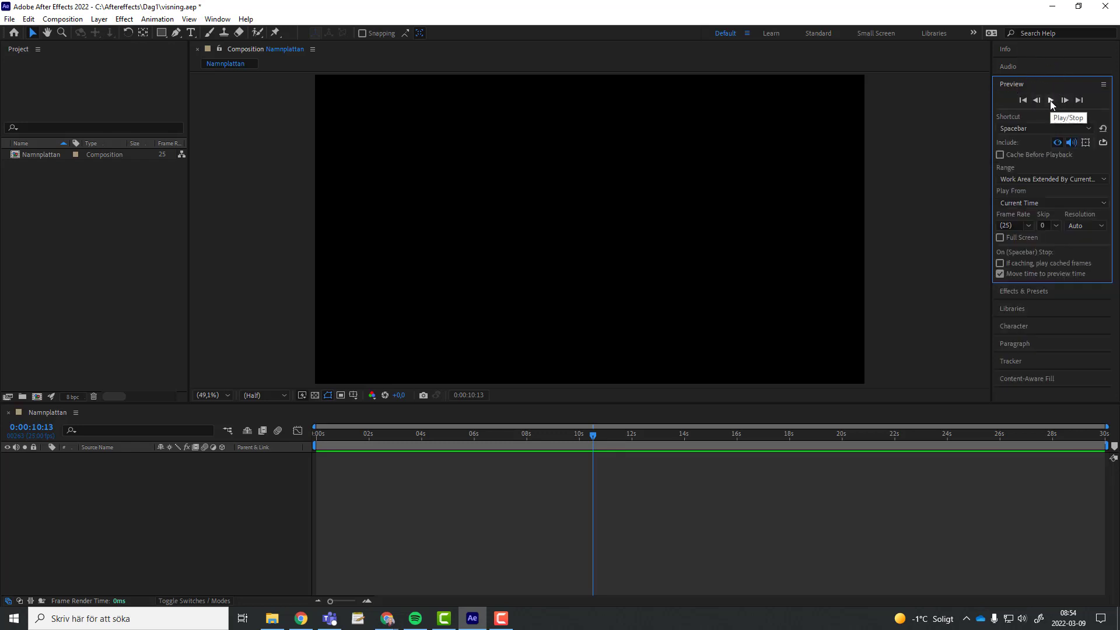
pyautogui.click(1051, 100)
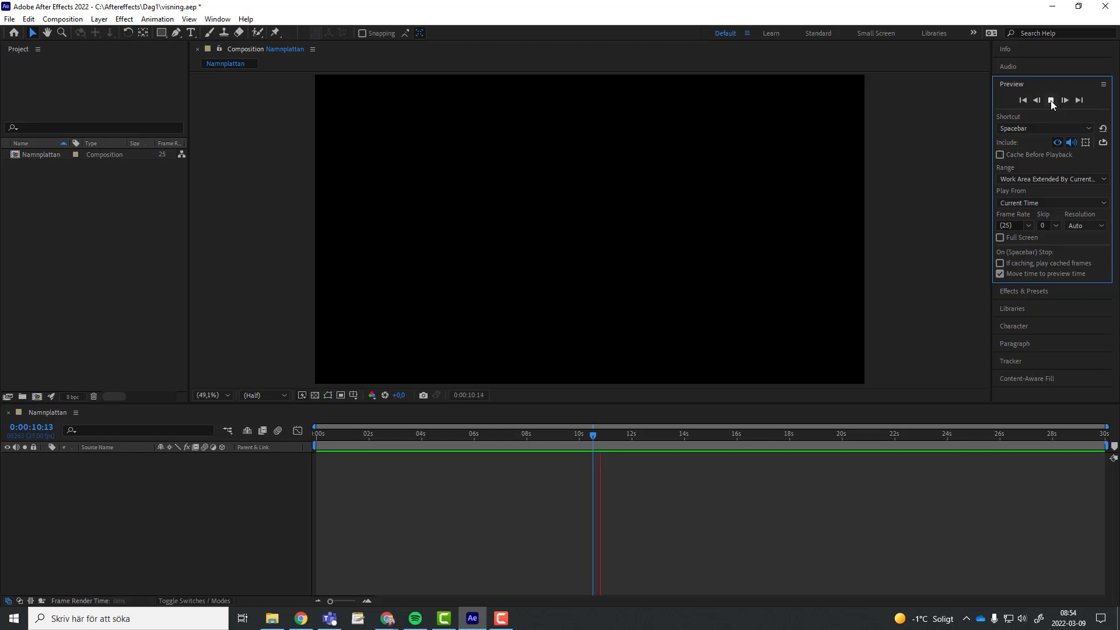
pyautogui.click(1051, 100)
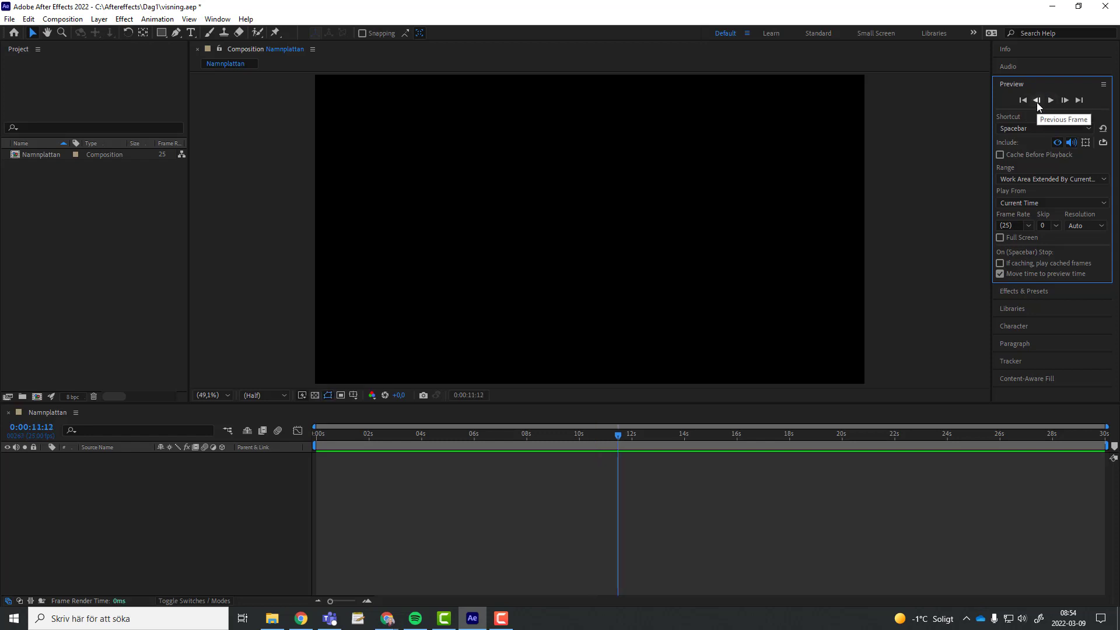
# - Step the playhead back and forward frame by frame, jump to the last frame, then return to the first
pyautogui.click(1036, 100)
pyautogui.click(1036, 100)
pyautogui.click(1036, 100)
pyautogui.click(1036, 101)
pyautogui.click(1037, 100)
pyautogui.click(1036, 101)
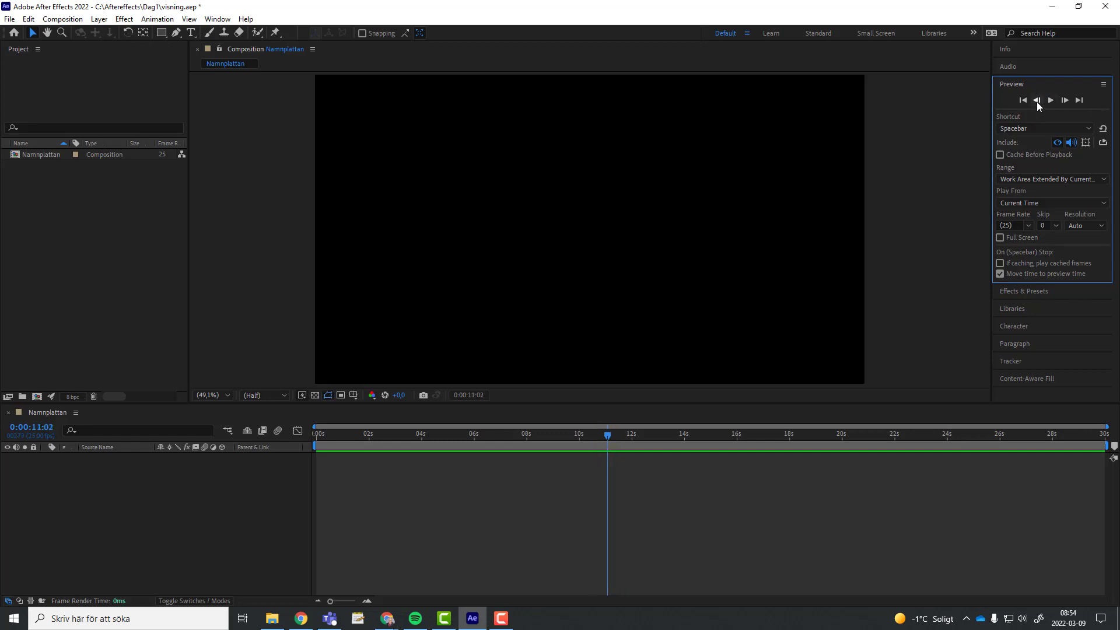
pyautogui.click(1036, 101)
pyautogui.click(1036, 100)
pyautogui.click(1064, 100)
pyautogui.click(1064, 100)
pyautogui.click(1064, 101)
pyautogui.click(1064, 100)
pyautogui.click(1021, 102)
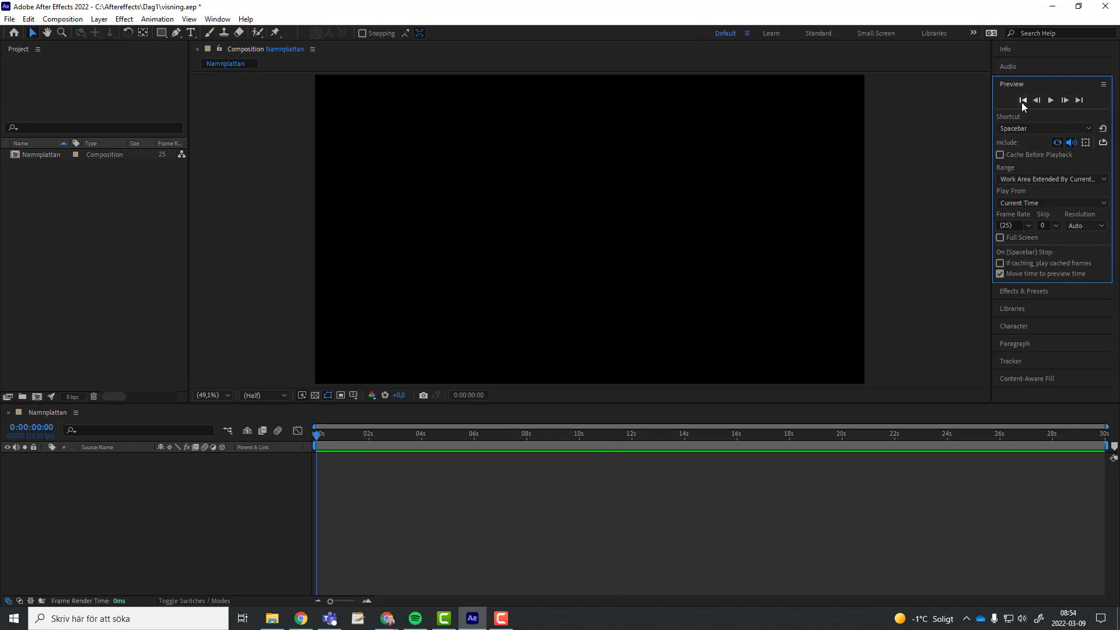
pyautogui.click(1078, 101)
pyautogui.click(1024, 103)
# - Play and stop the preview with Spacebar, then bring the playhead back to 0:00:00:00
pyautogui.press('space')
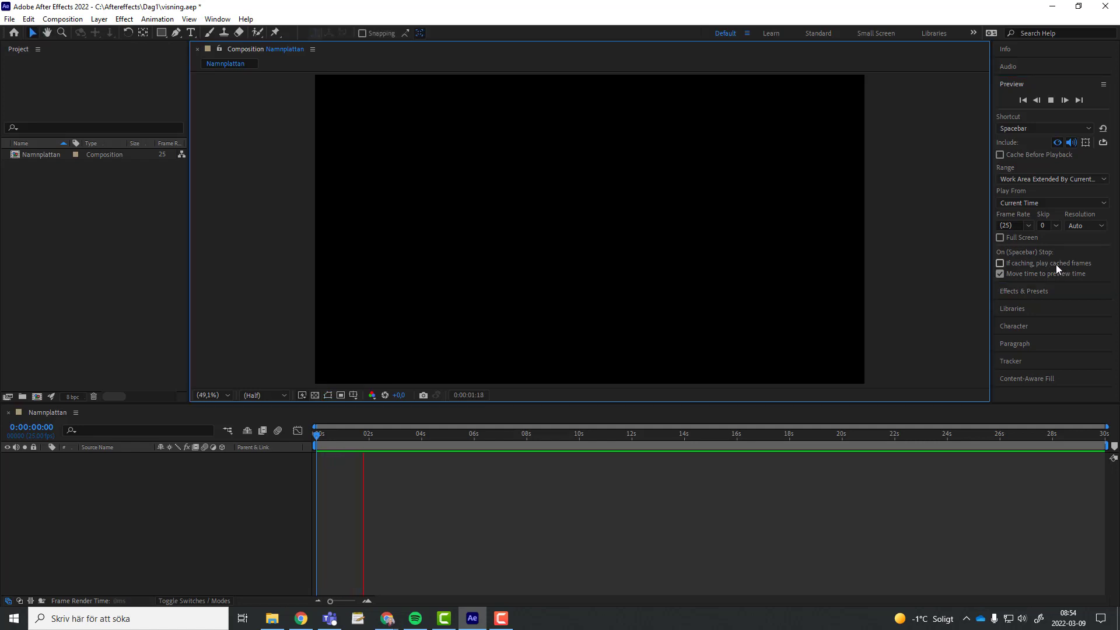
pyautogui.press('space')
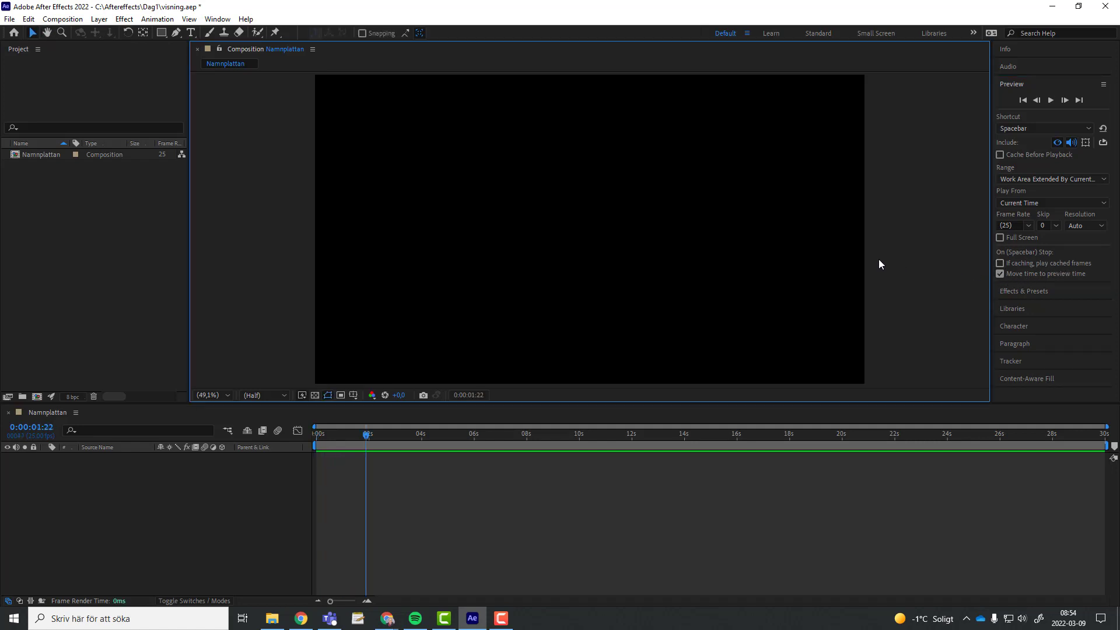
pyautogui.press('space')
pyautogui.press('space')
pyautogui.press('space')
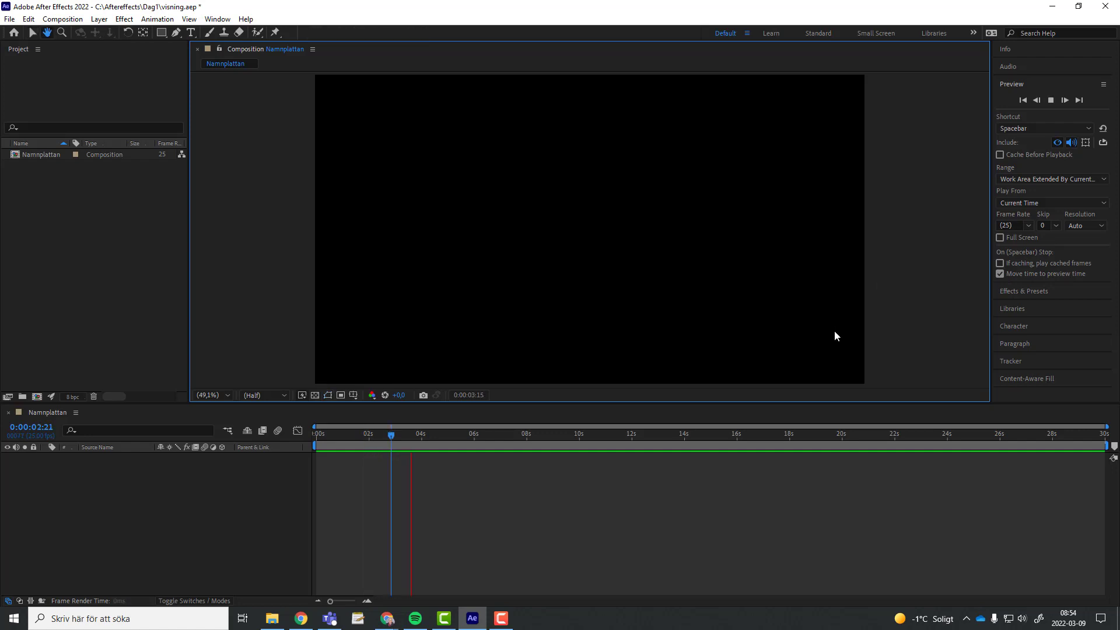
pyautogui.press('space')
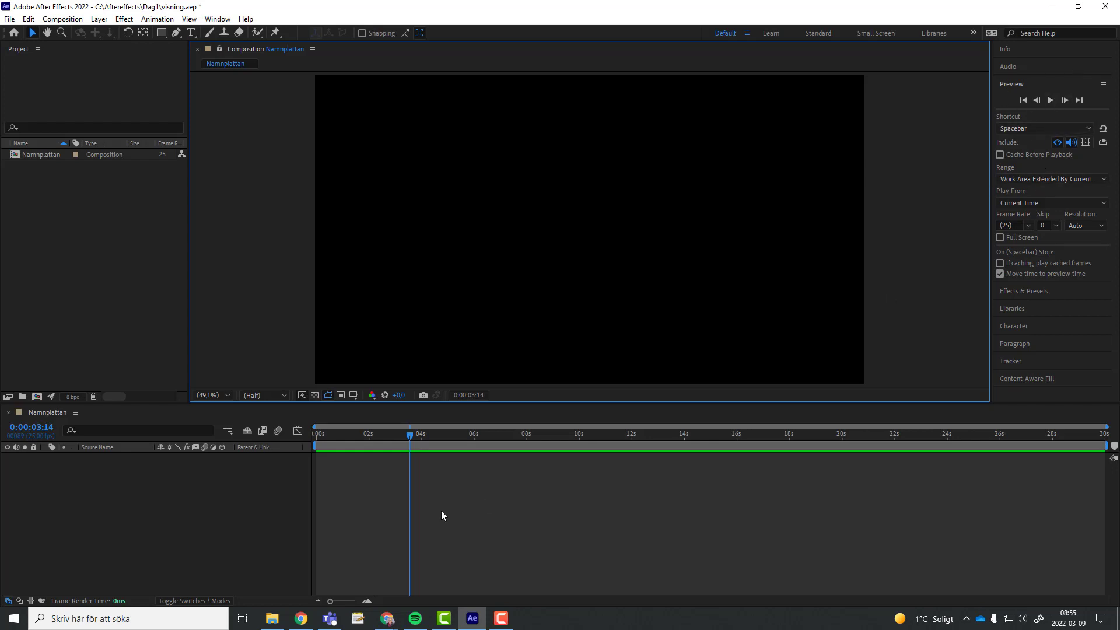
pyautogui.click(421, 449)
pyautogui.moveTo(424, 433); pyautogui.dragTo(317, 446)
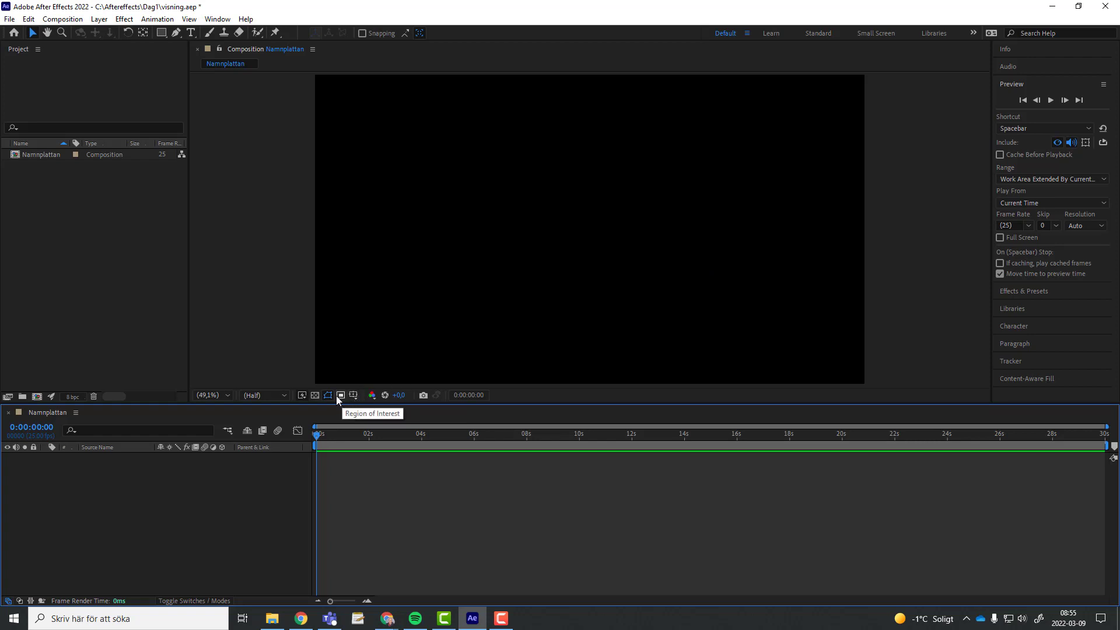
# - Switch the viewer's preview resolution to Full, then set it to Half
pyautogui.click(305, 397)
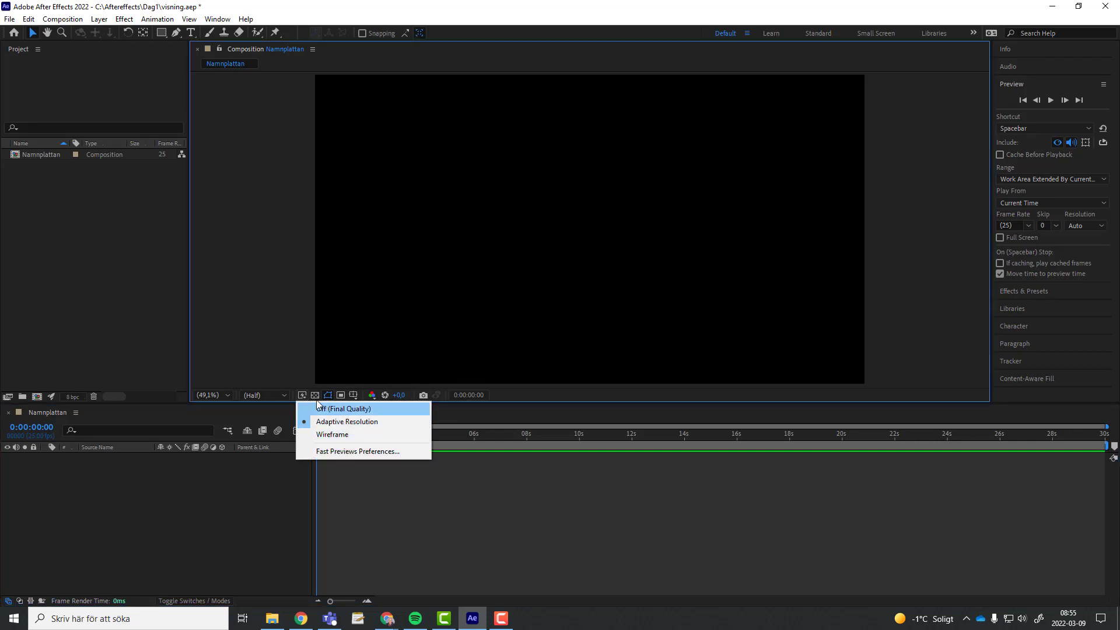
pyautogui.click(284, 395)
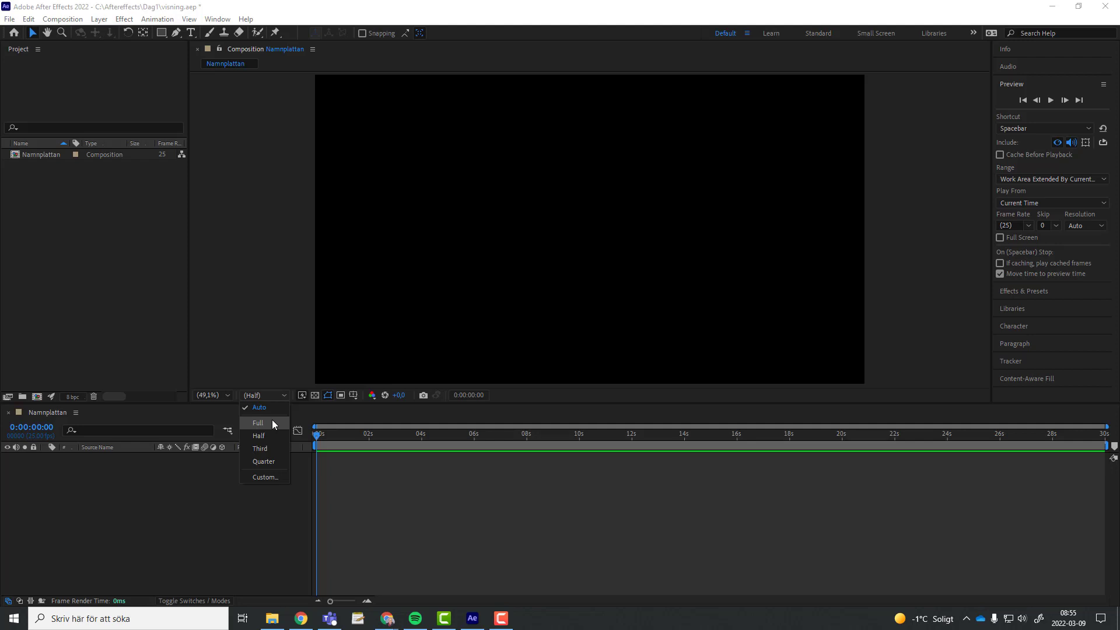
pyautogui.click(273, 418)
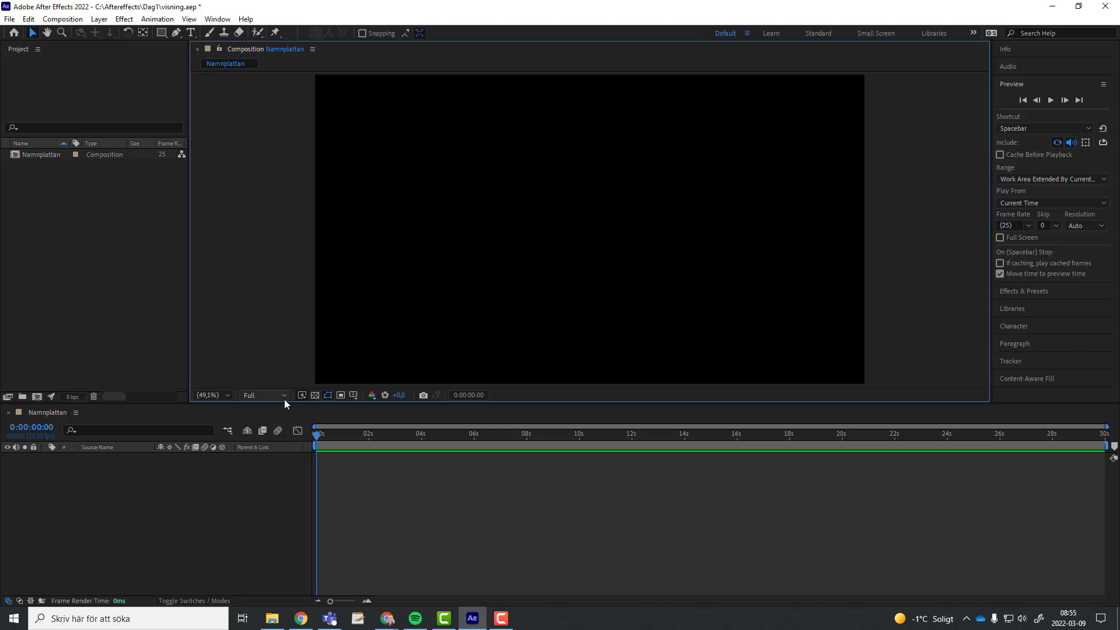
pyautogui.click(284, 396)
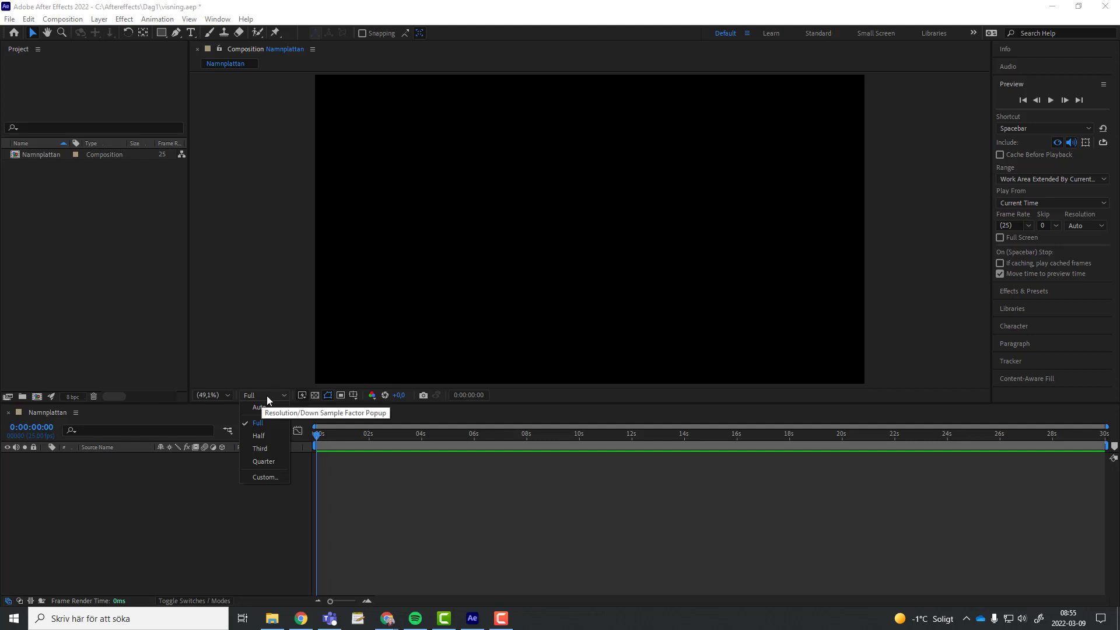
pyautogui.click(265, 435)
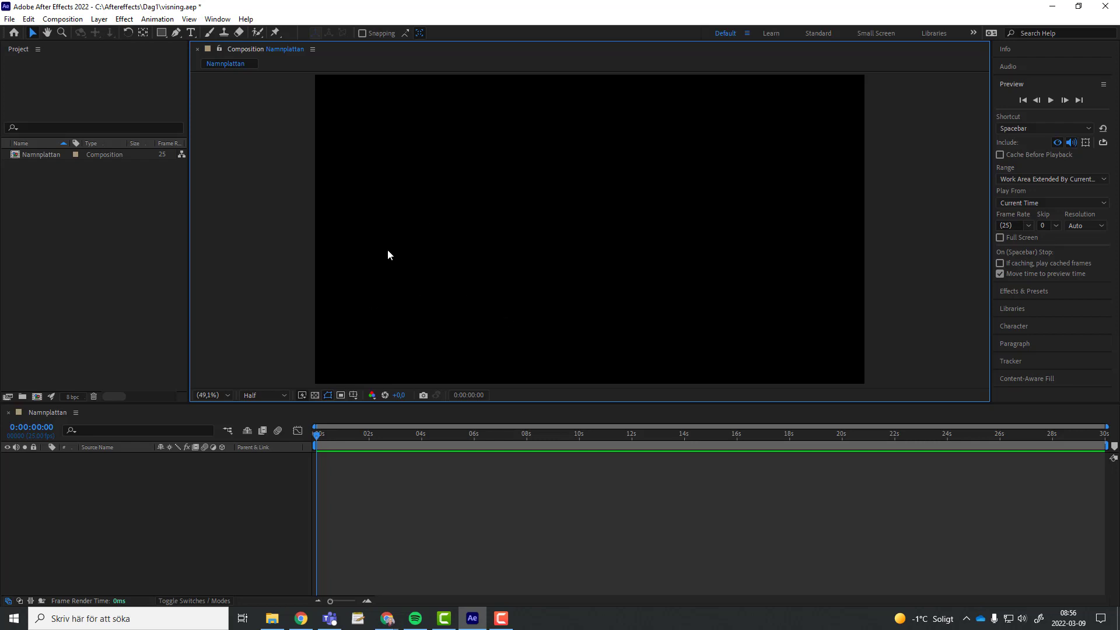
pyautogui.click(228, 396)
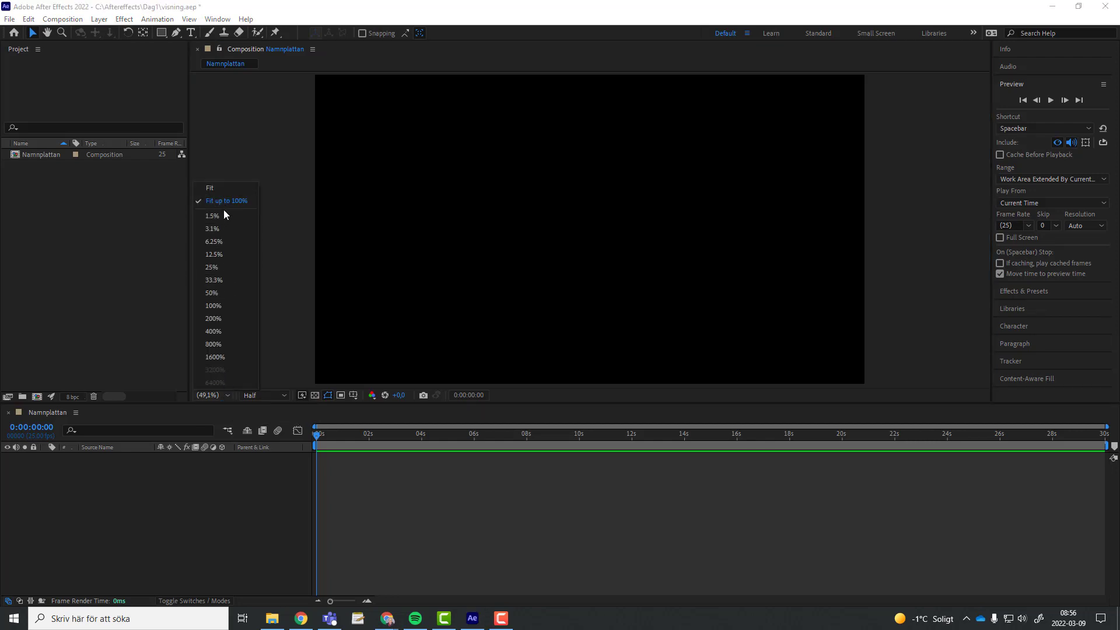
pyautogui.click(220, 255)
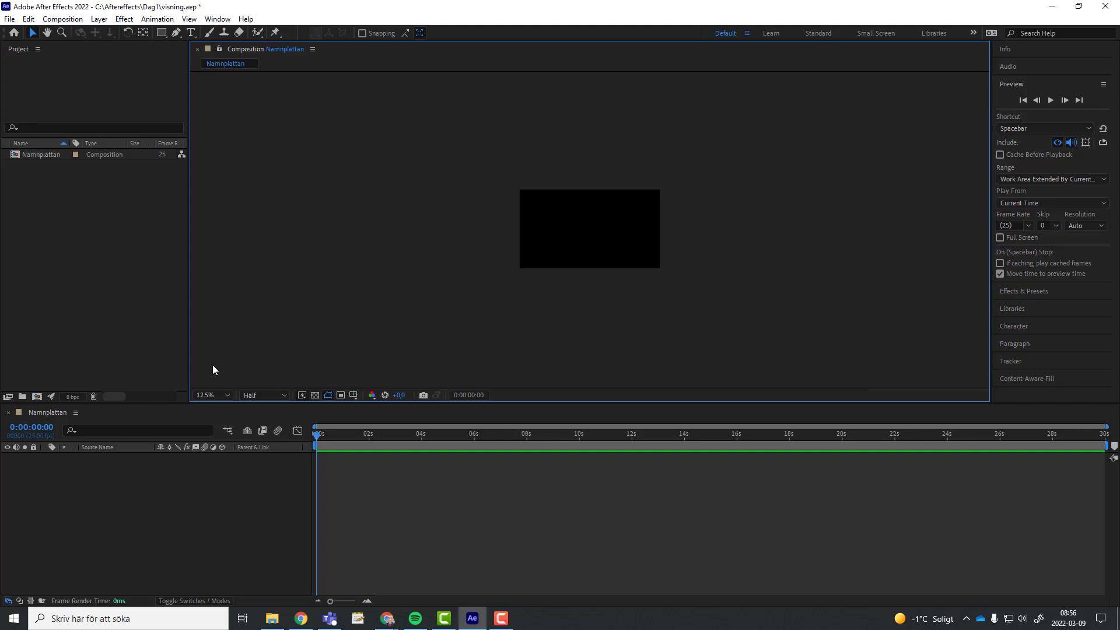
pyautogui.click(225, 395)
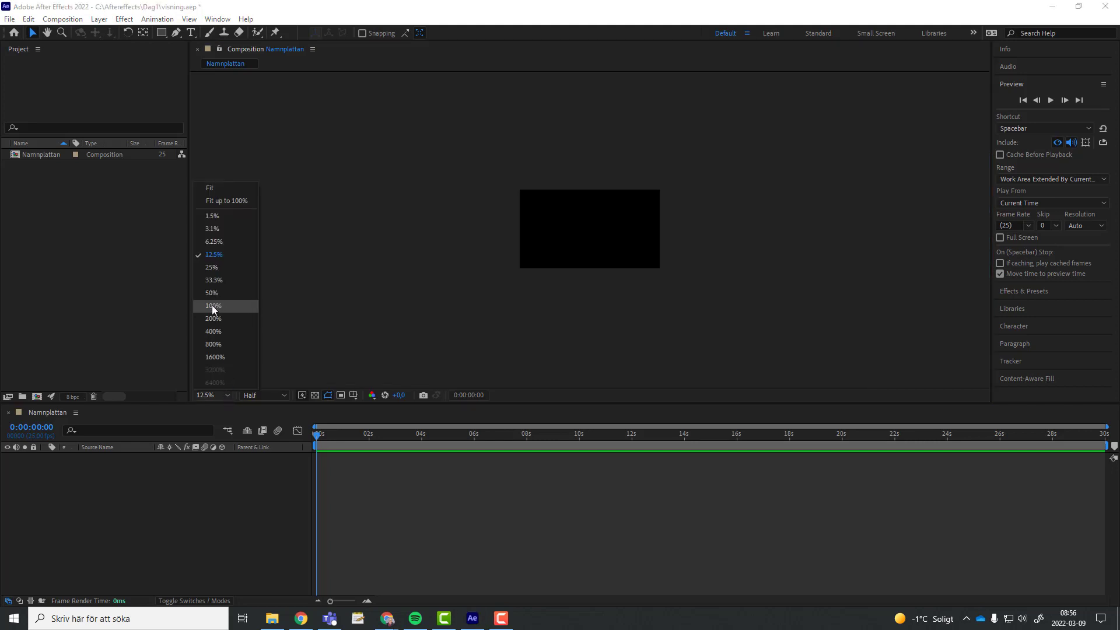
pyautogui.click(215, 307)
pyautogui.click(226, 396)
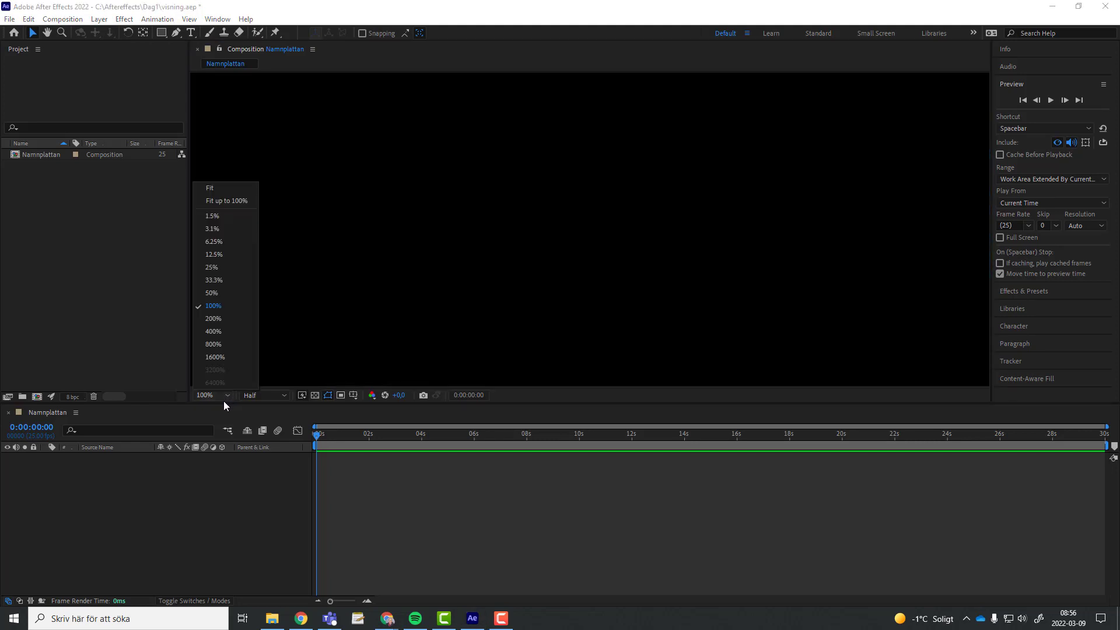
pyautogui.click(215, 294)
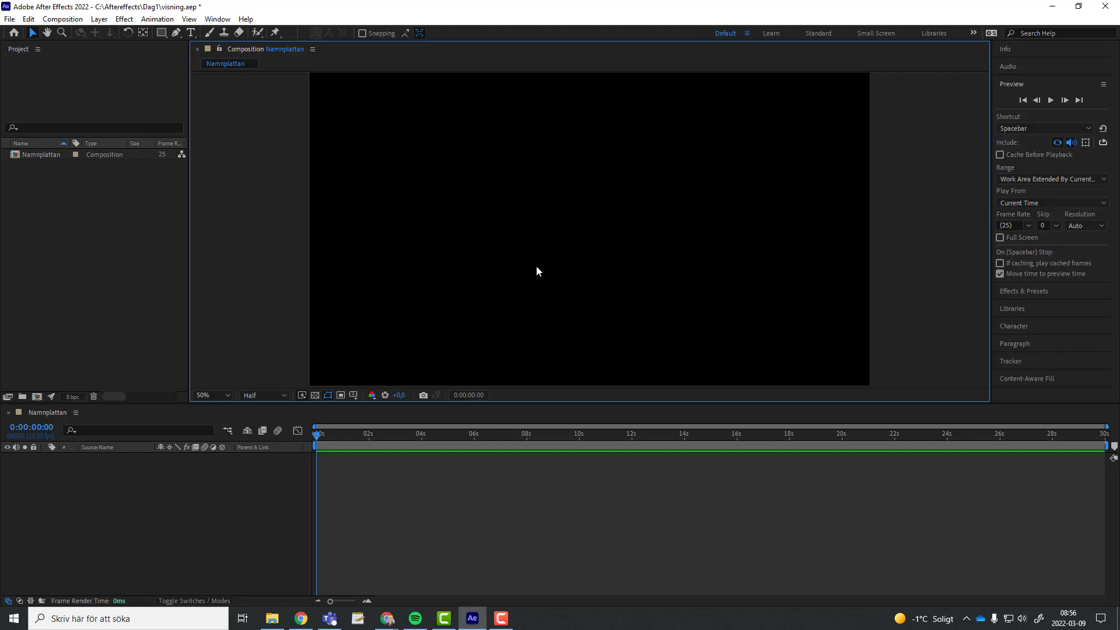
pyautogui.scroll(-6, 536, 267)
pyautogui.scroll(2, 536, 267)
pyautogui.scroll(4, 536, 267)
pyautogui.scroll(-2, 537, 267)
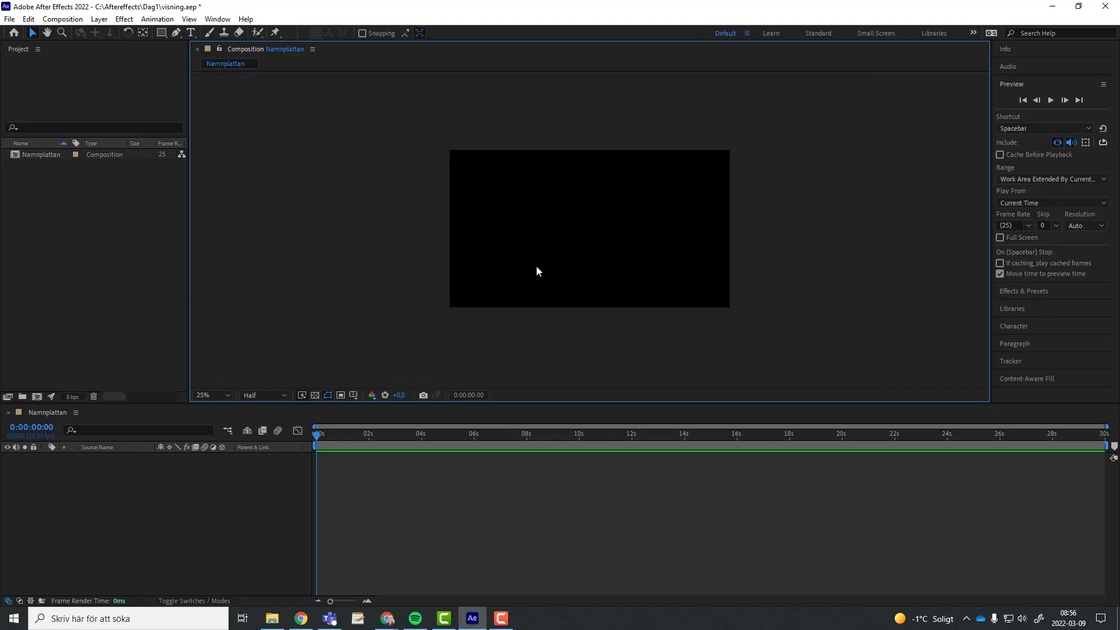
pyautogui.scroll(-1, 537, 267)
pyautogui.scroll(1, 536, 266)
pyautogui.scroll(1, 537, 267)
pyautogui.scroll(-1, 537, 267)
pyautogui.scroll(2, 543, 263)
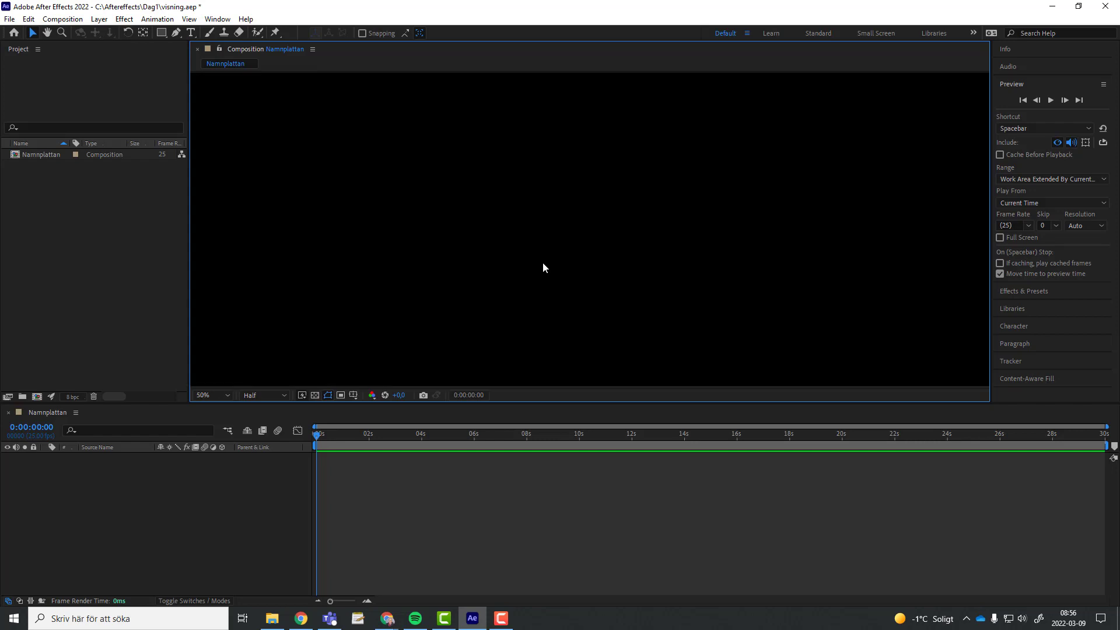
pyautogui.scroll(-2, 543, 262)
pyautogui.scroll(1, 542, 263)
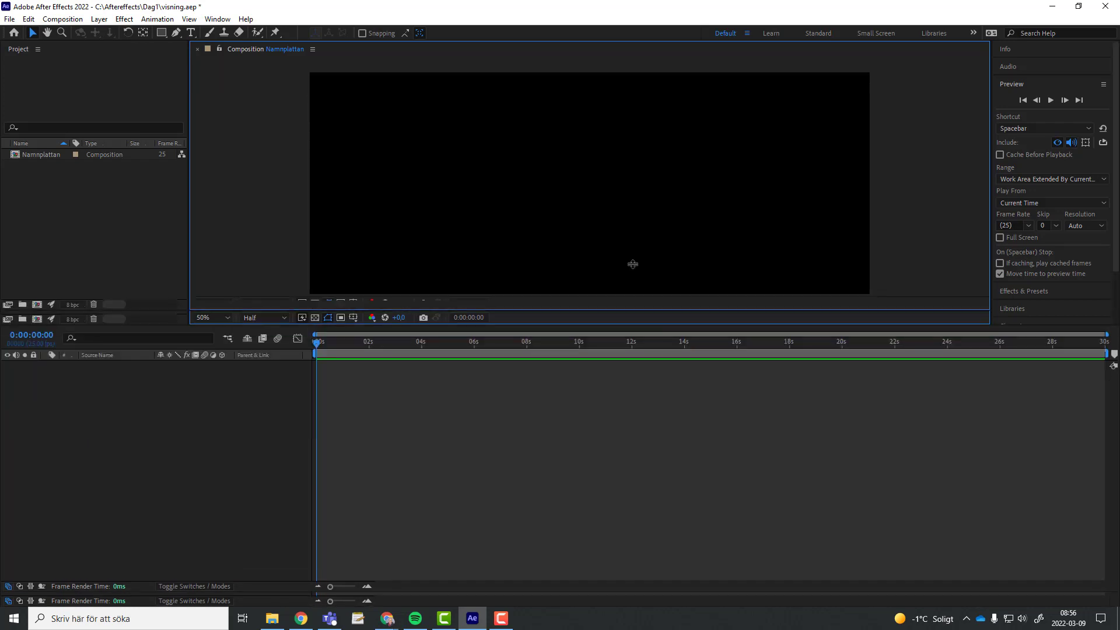
# - Widen the Project panel until the In Point column shows, and widen the right-hand panel column
pyautogui.moveTo(637, 402)
pyautogui.mouseDown()
pyautogui.moveTo(630, 259)
pyautogui.moveTo(631, 415)
pyautogui.mouseUp()
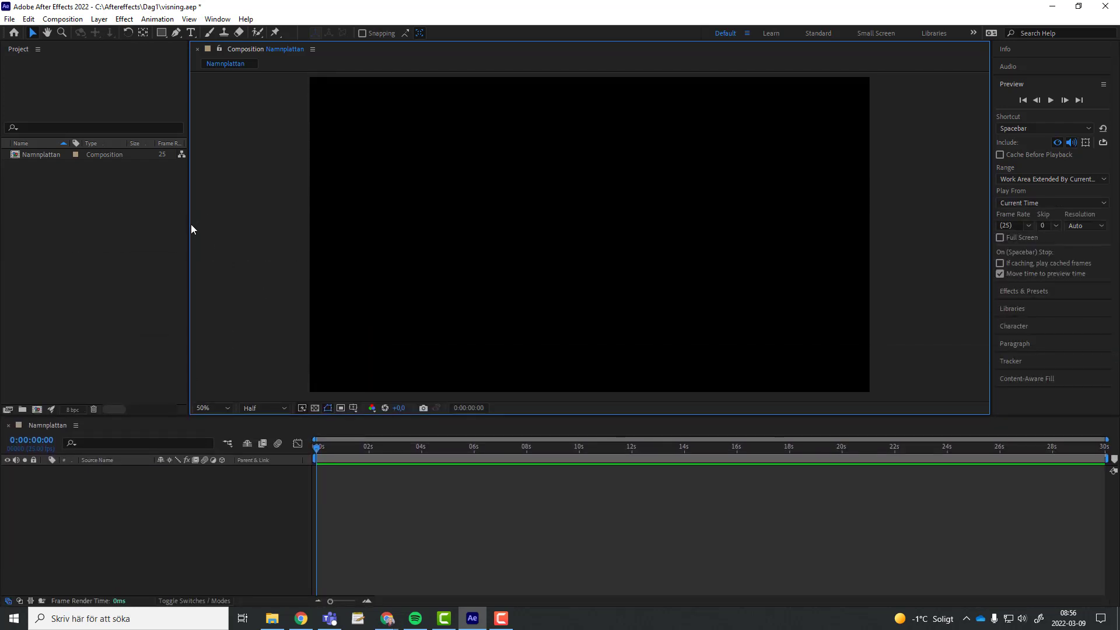
pyautogui.moveTo(188, 226)
pyautogui.mouseDown()
pyautogui.moveTo(328, 233)
pyautogui.moveTo(187, 233)
pyautogui.mouseUp()
pyautogui.moveTo(990, 175); pyautogui.dragTo(968, 177)
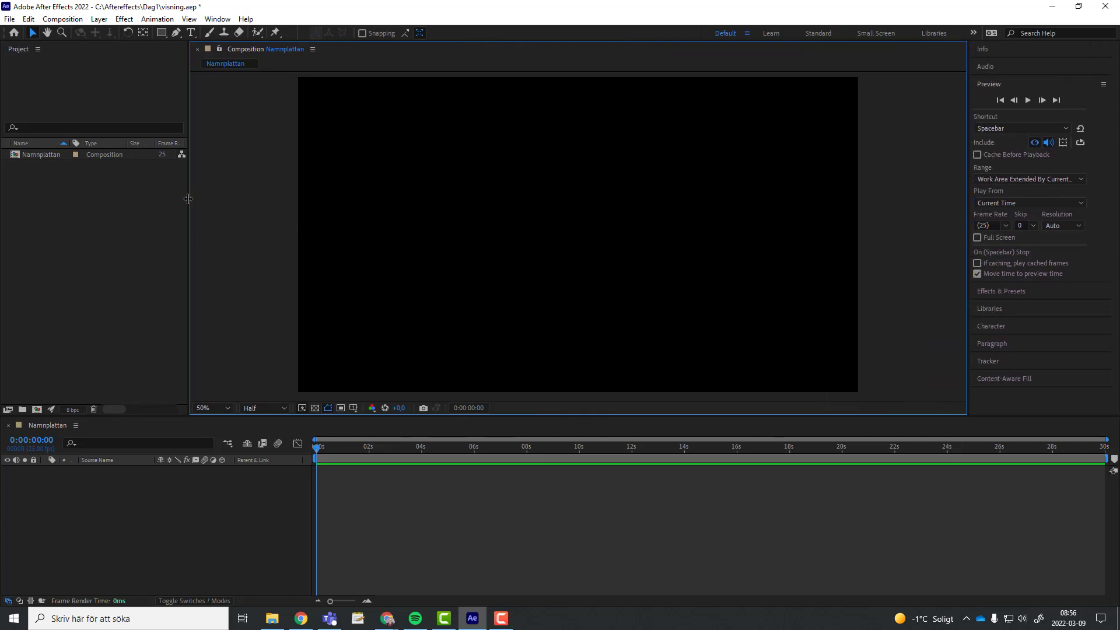
pyautogui.moveTo(188, 199); pyautogui.dragTo(221, 195)
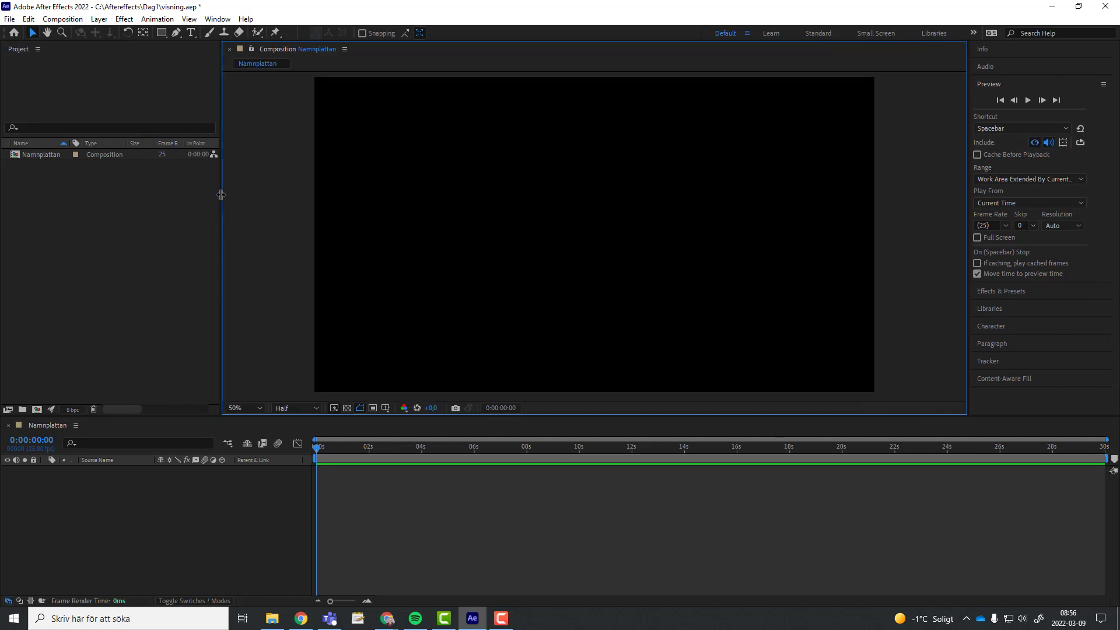
pyautogui.moveTo(221, 194); pyautogui.dragTo(242, 196)
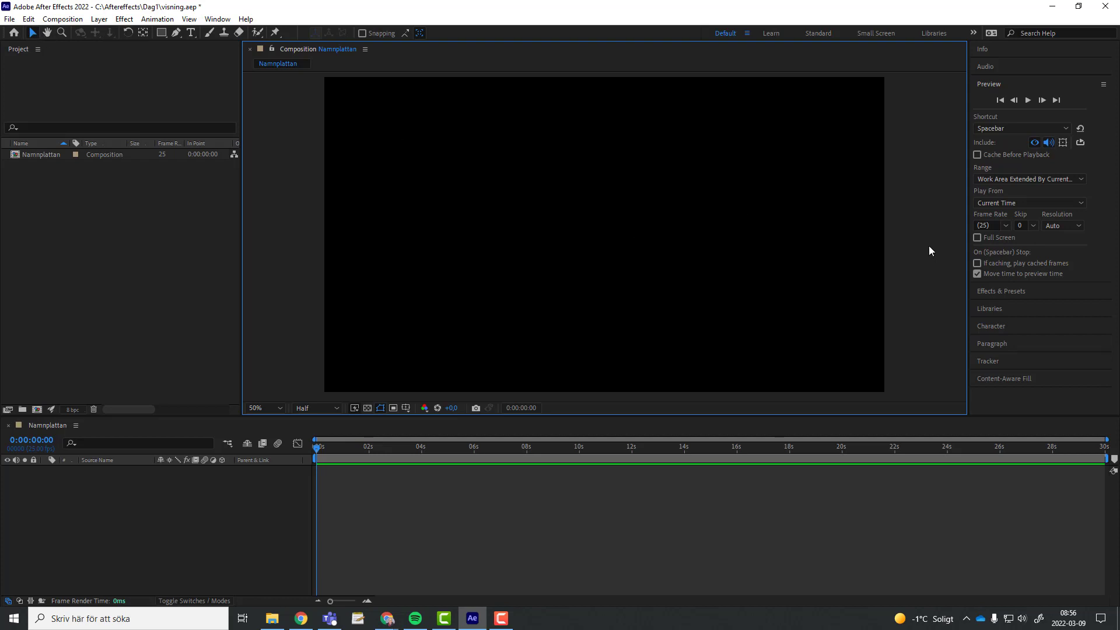
pyautogui.moveTo(634, 190); pyautogui.dragTo(680, 211)
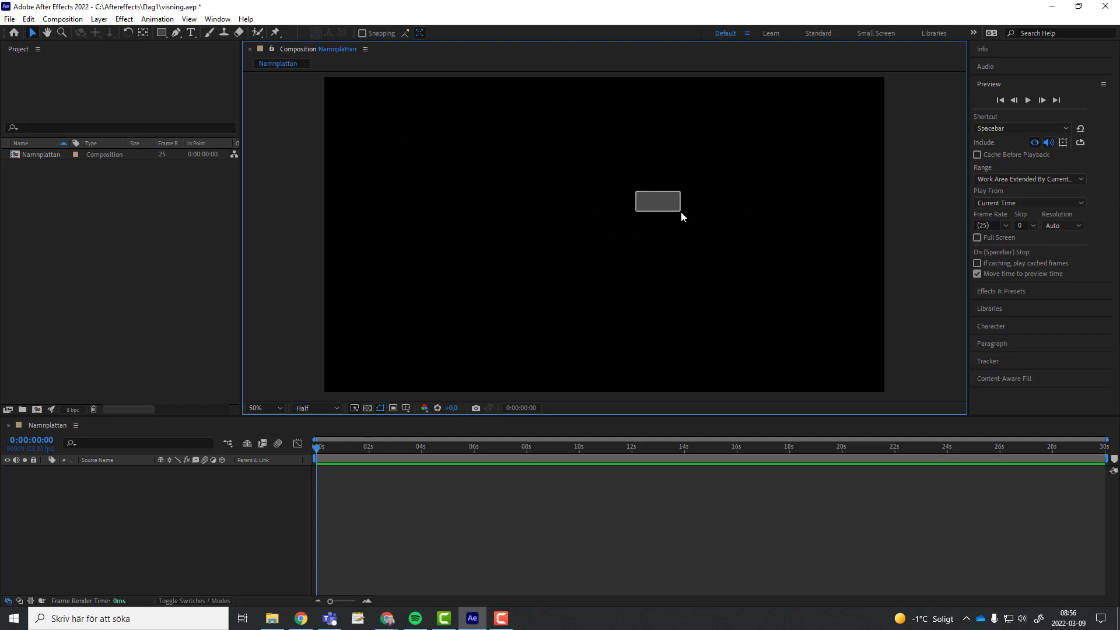
pyautogui.moveTo(525, 109); pyautogui.dragTo(612, 172)
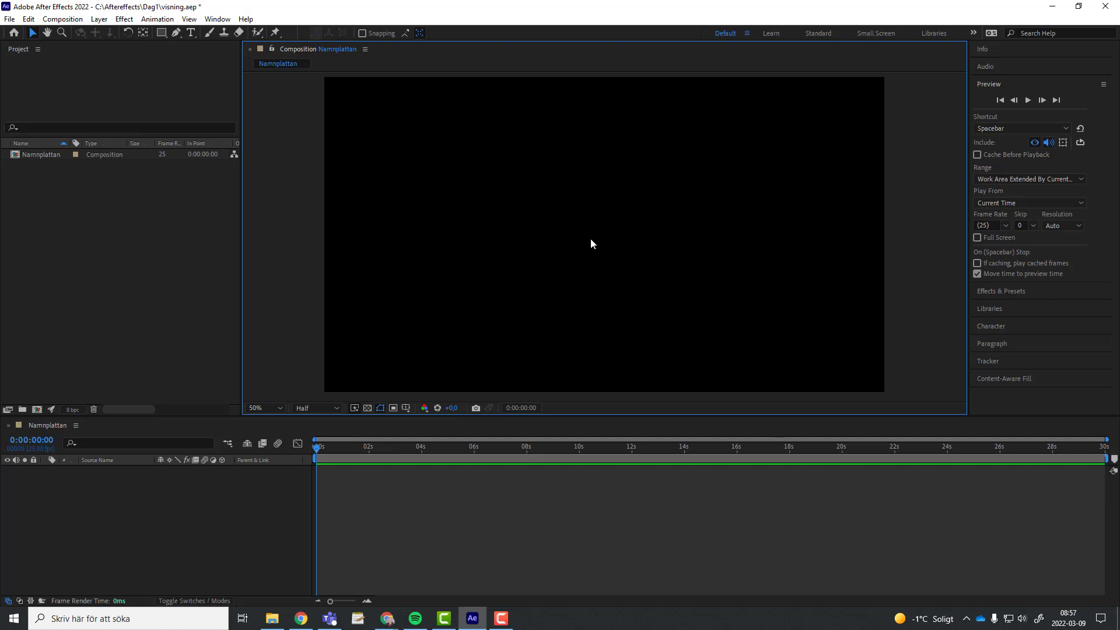
pyautogui.click(47, 33)
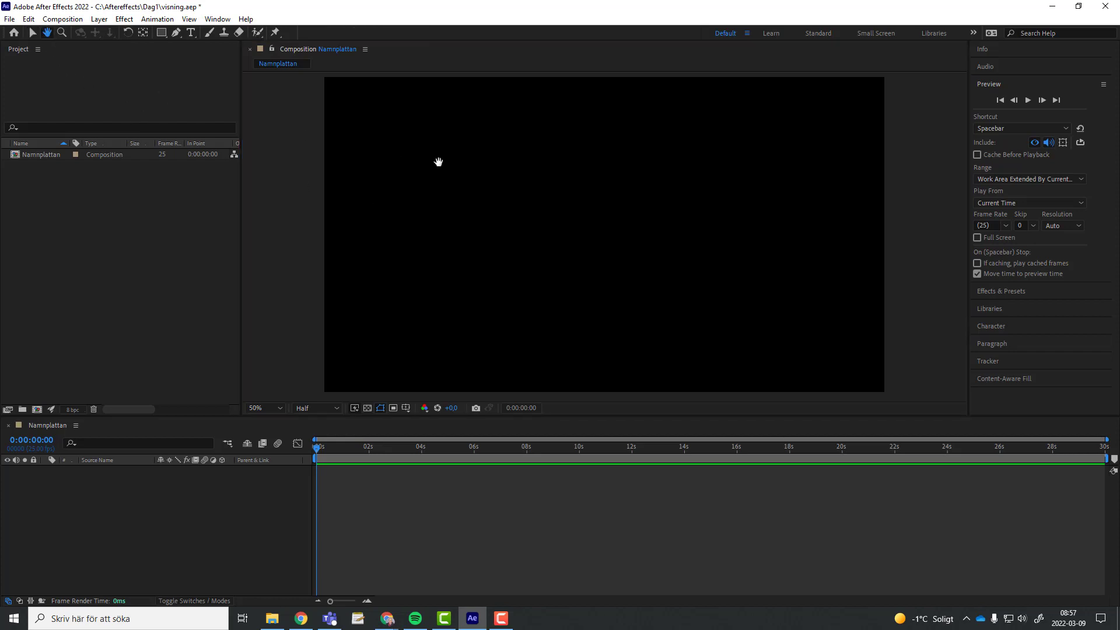
pyautogui.click(278, 407)
pyautogui.click(267, 344)
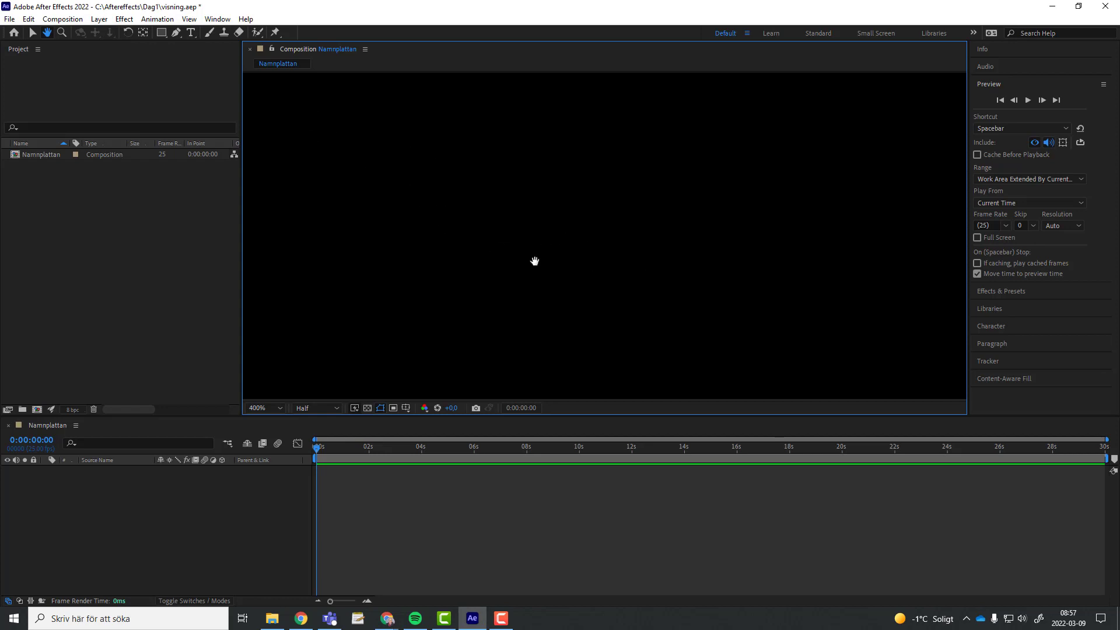
pyautogui.moveTo(534, 261)
pyautogui.mouseDown()
pyautogui.moveTo(588, 238)
pyautogui.moveTo(495, 290)
pyautogui.mouseUp()
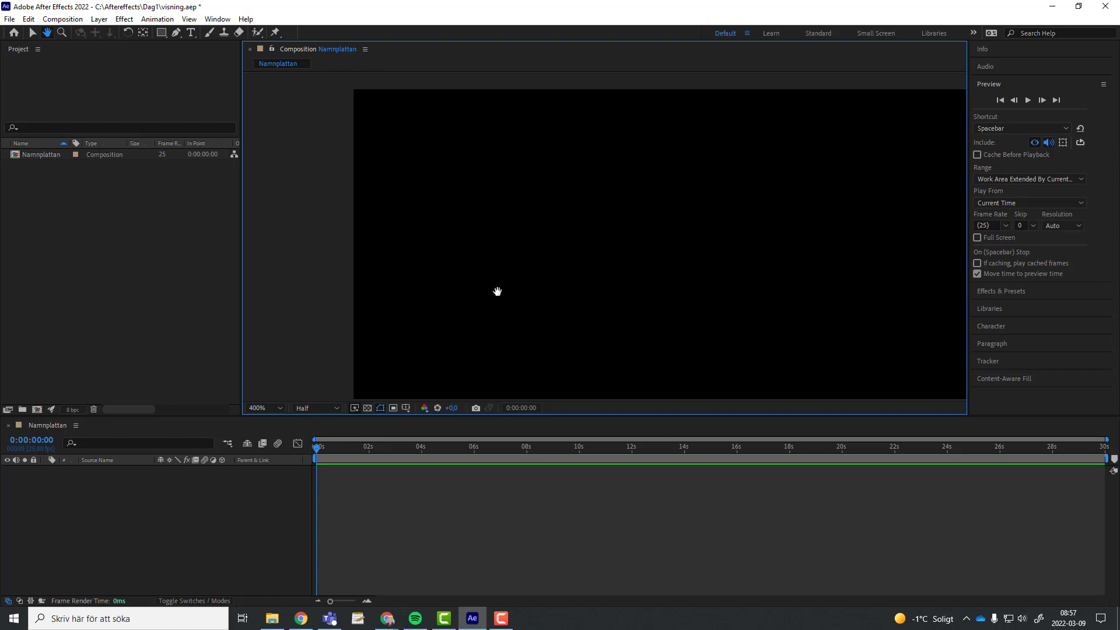
pyautogui.moveTo(412, 208); pyautogui.dragTo(514, 184)
pyautogui.moveTo(644, 244)
pyautogui.mouseDown()
pyautogui.moveTo(465, 185)
pyautogui.moveTo(512, 162)
pyautogui.mouseUp()
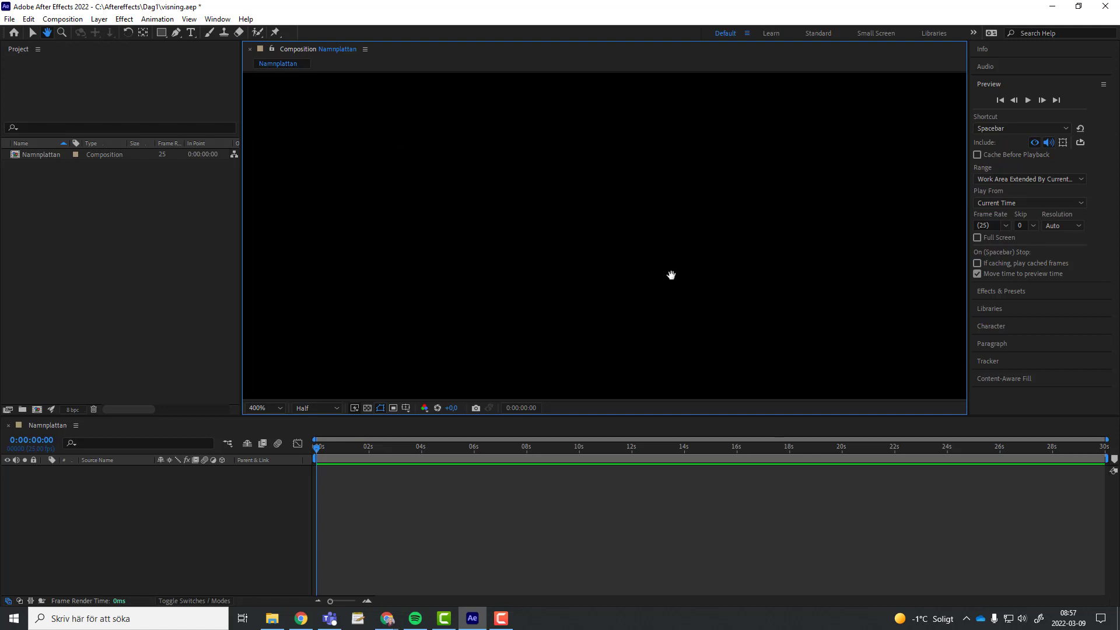
pyautogui.click(282, 408)
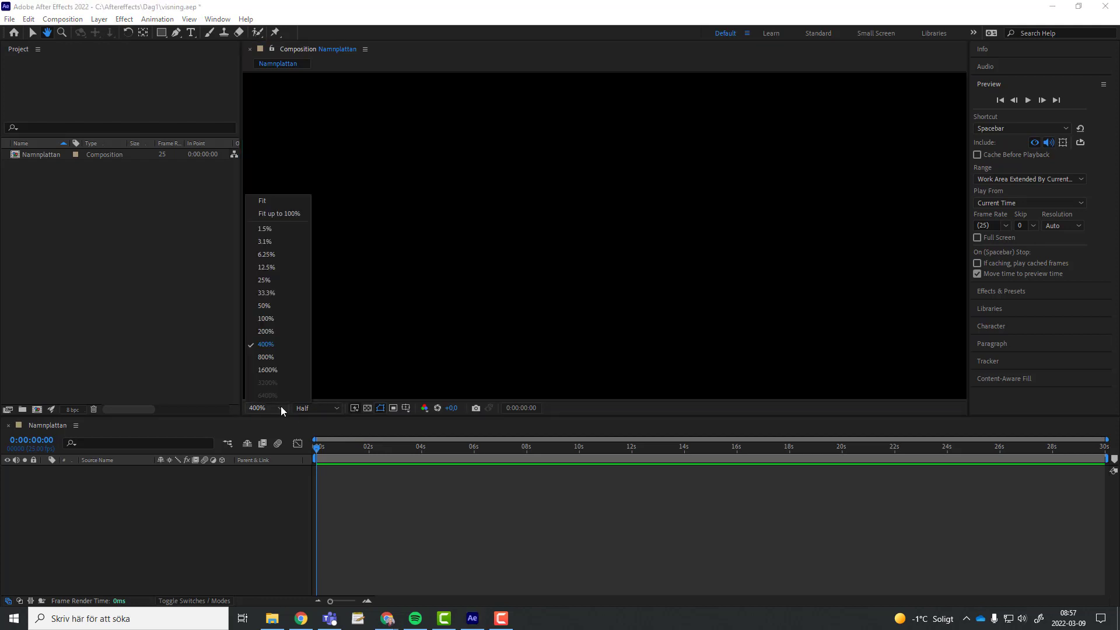
pyautogui.click(281, 320)
pyautogui.moveTo(356, 330); pyautogui.dragTo(405, 272)
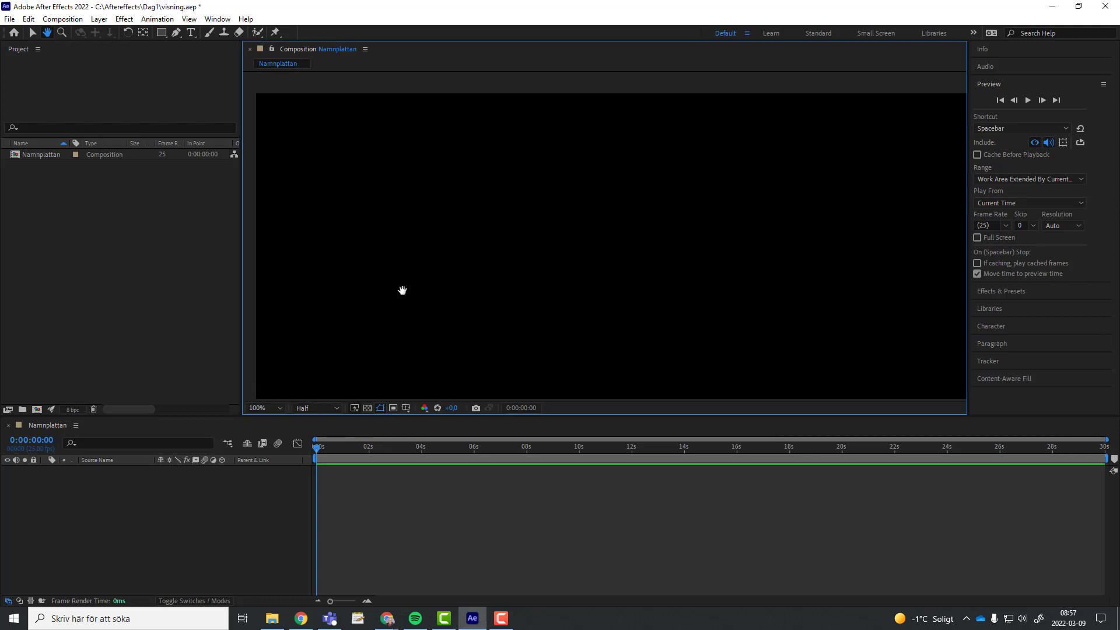
pyautogui.press(',')
pyautogui.press(',')
pyautogui.press(',')
pyautogui.press('.')
pyautogui.press('.')
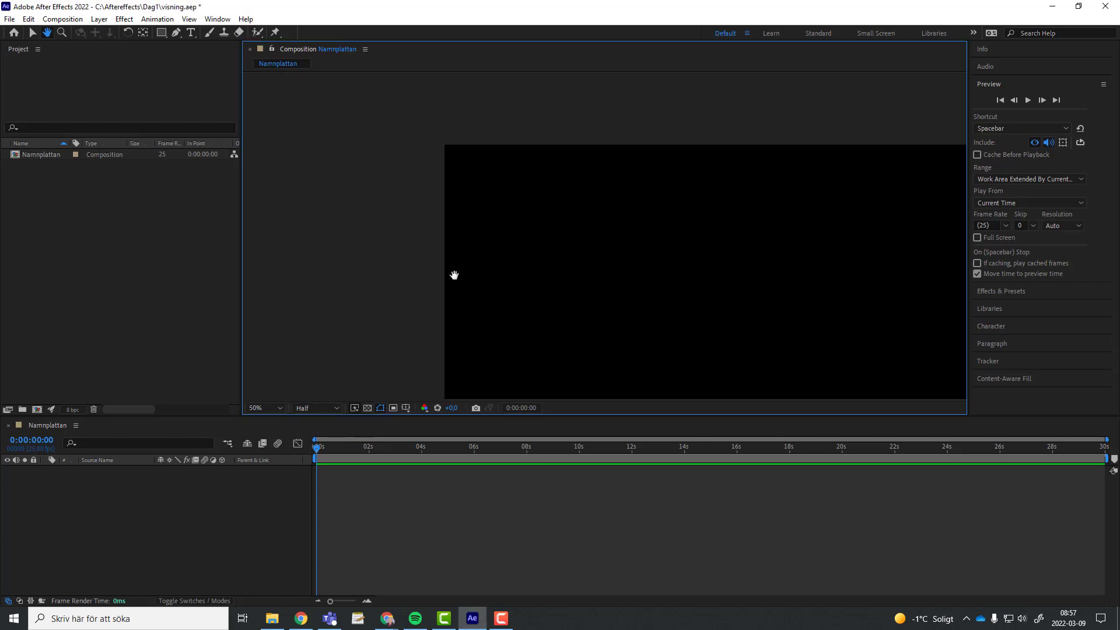
pyautogui.moveTo(599, 279); pyautogui.dragTo(475, 215)
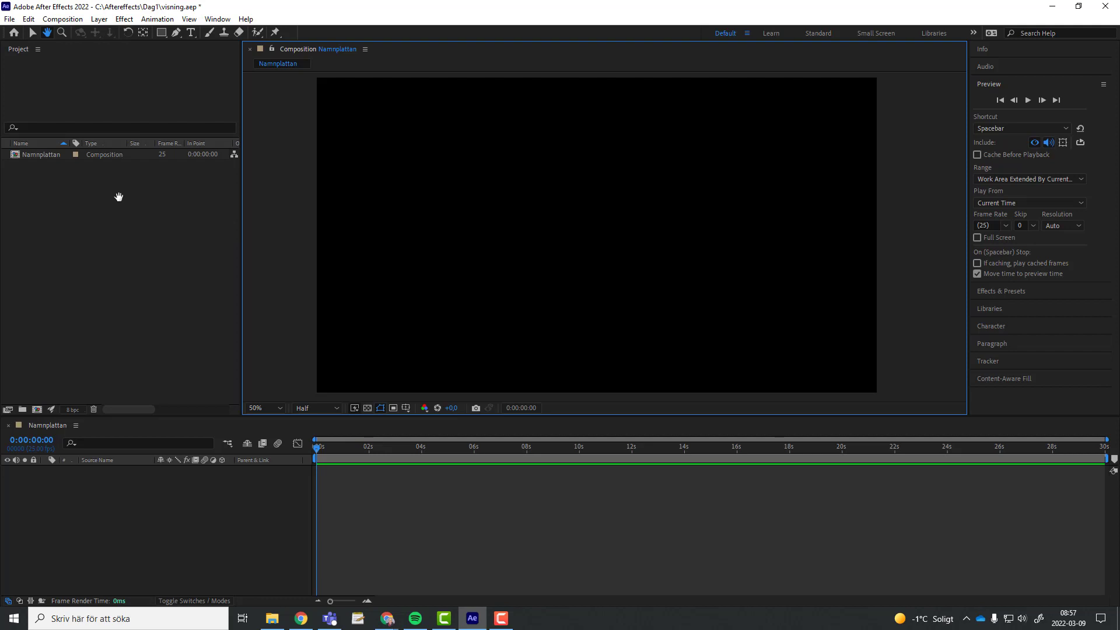
# - Look through the File > Import options, then close the menu without choosing anything
pyautogui.click(10, 19)
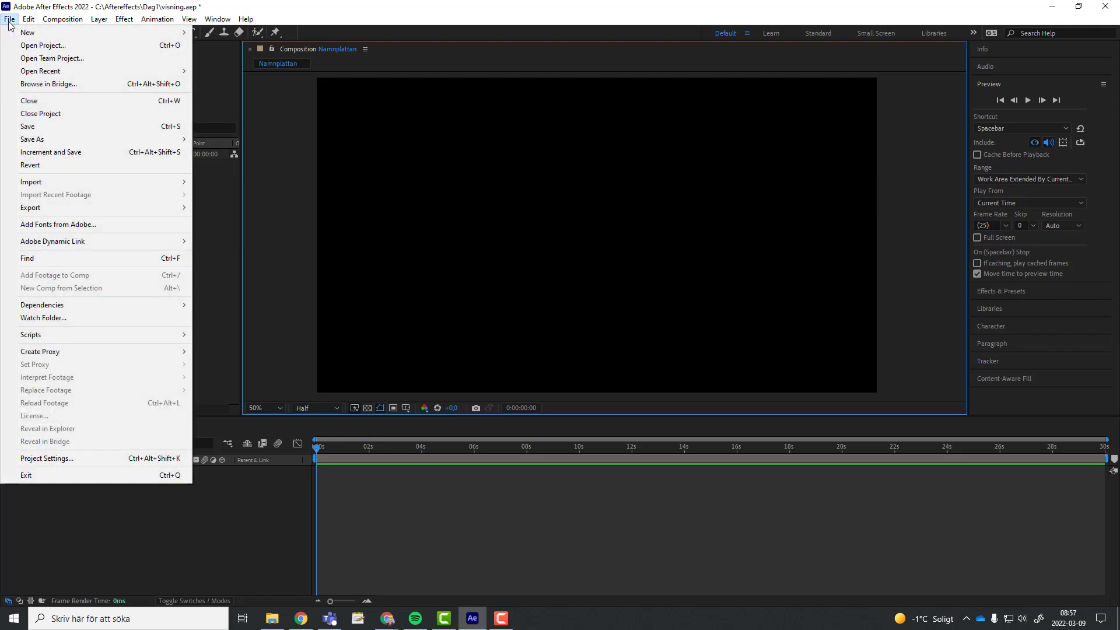
pyautogui.moveTo(29, 182)
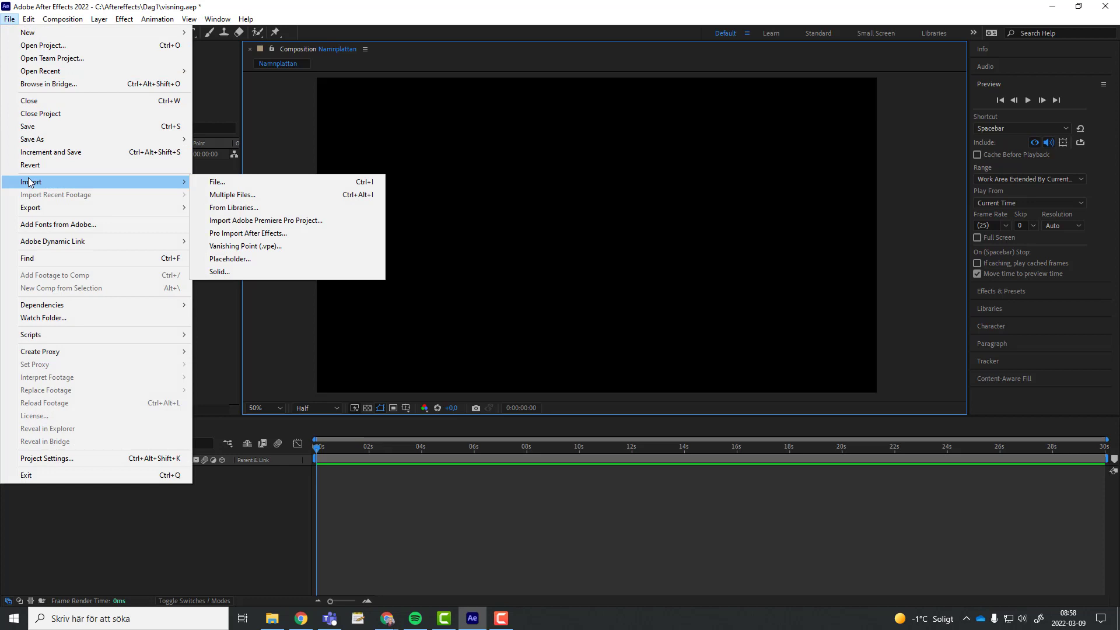
pyautogui.click(63, 257)
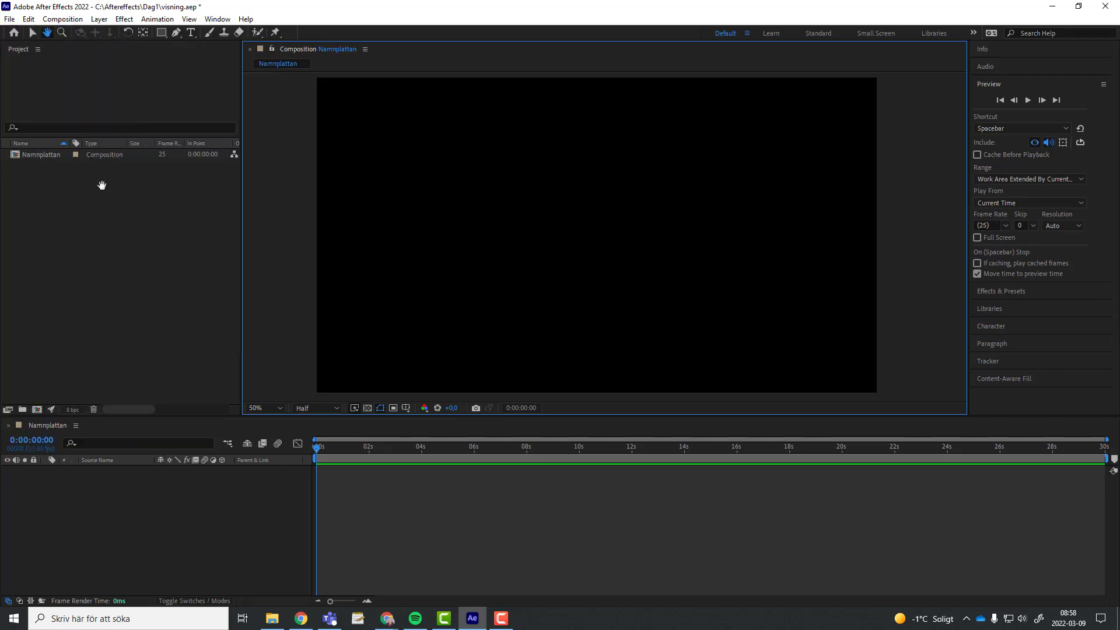
pyautogui.click(33, 33)
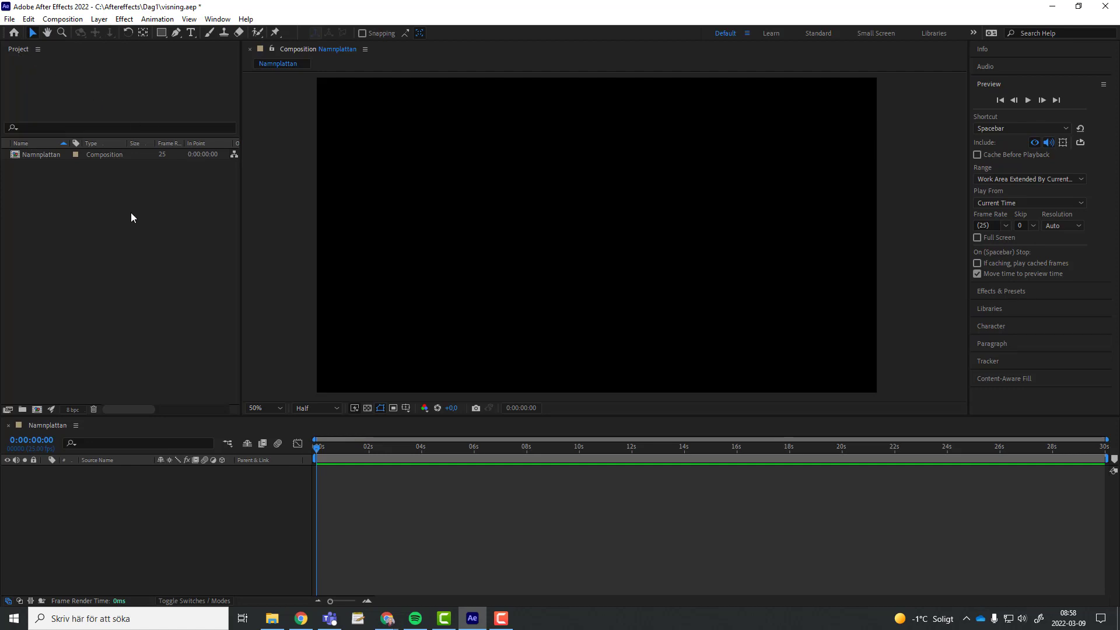
# - Open the Import File dialog from the Project panel and browse to C:\Aftereffects\Dag1\Material
pyautogui.doubleClick(54, 215)
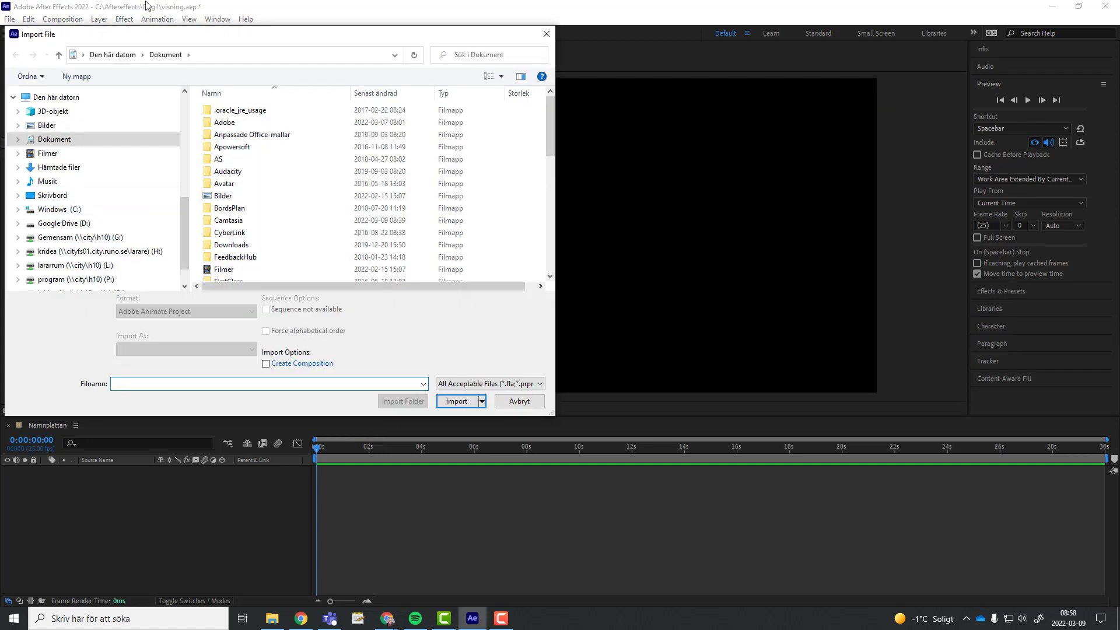
pyautogui.moveTo(153, 38); pyautogui.dragTo(240, 35)
pyautogui.click(147, 205)
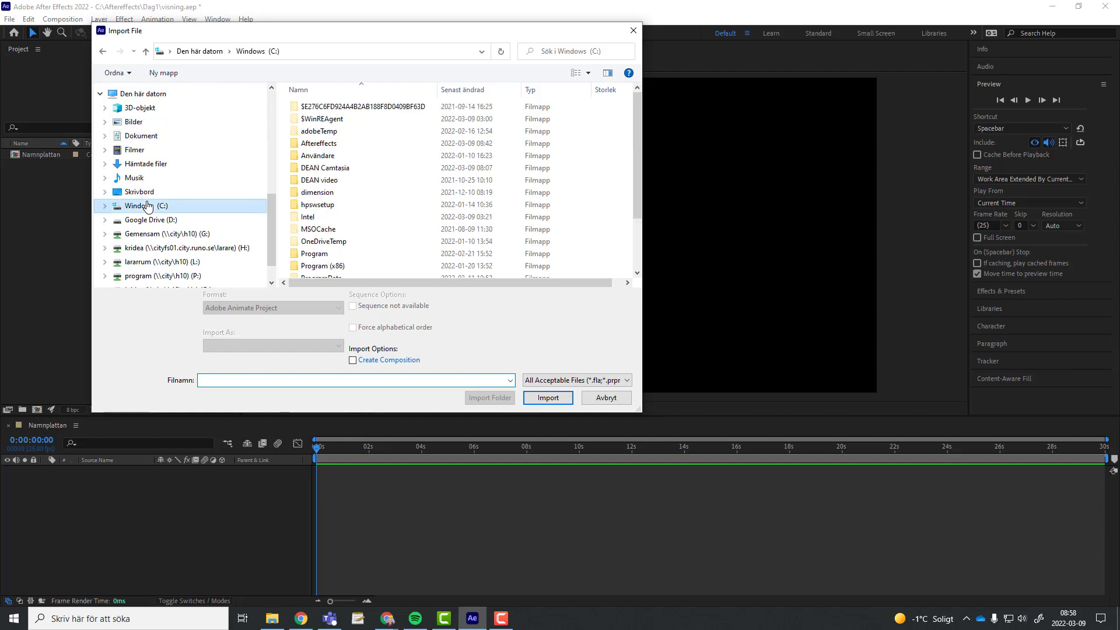
pyautogui.doubleClick(328, 145)
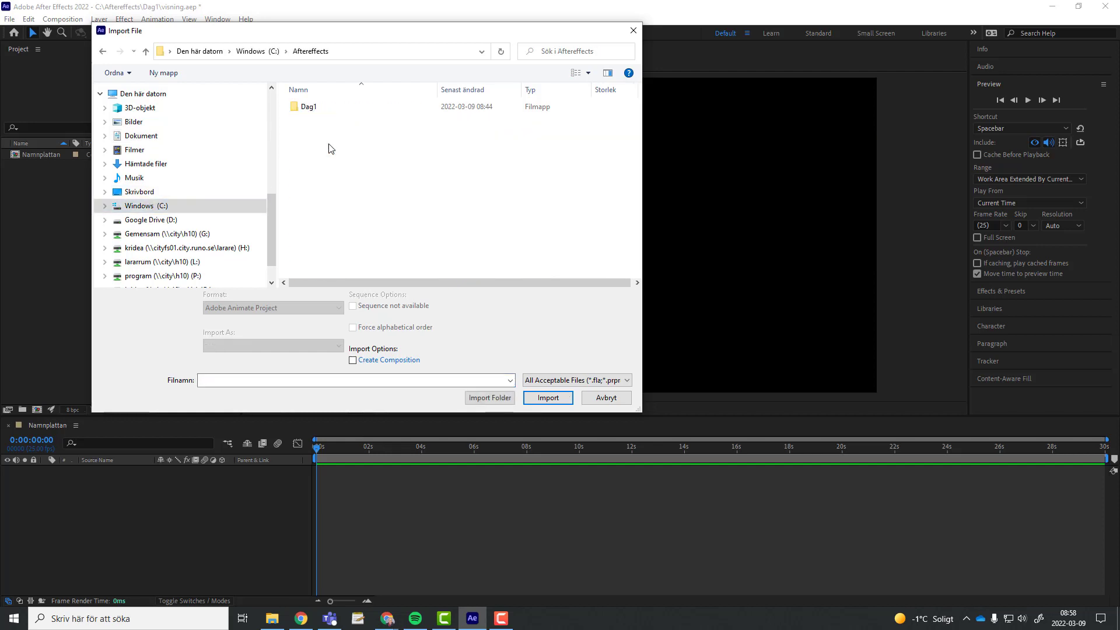
pyautogui.doubleClick(307, 107)
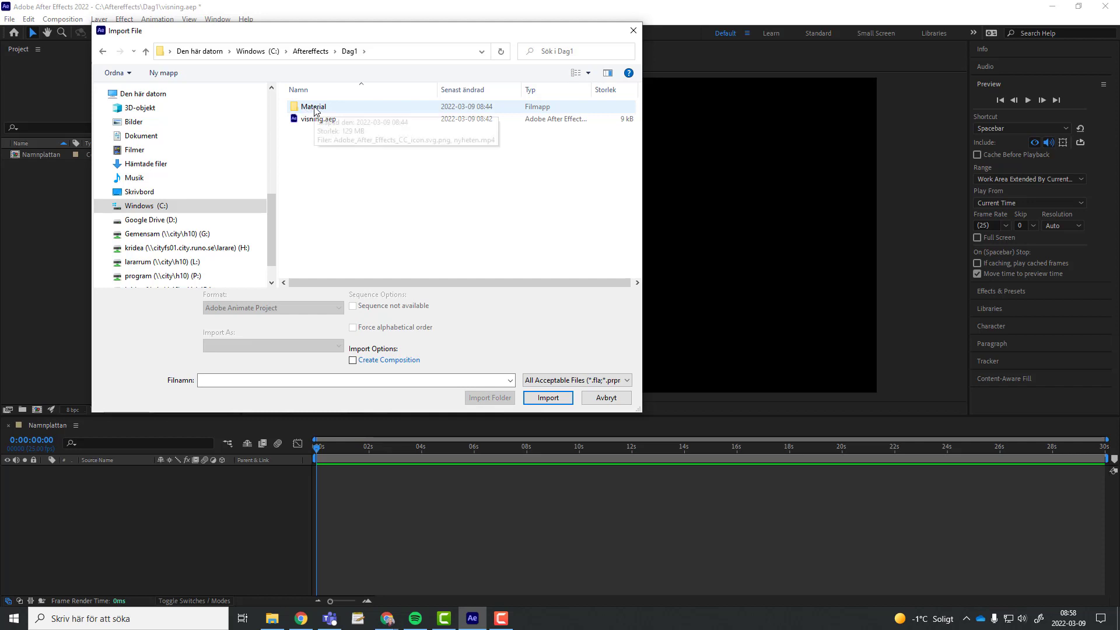
pyautogui.doubleClick(315, 107)
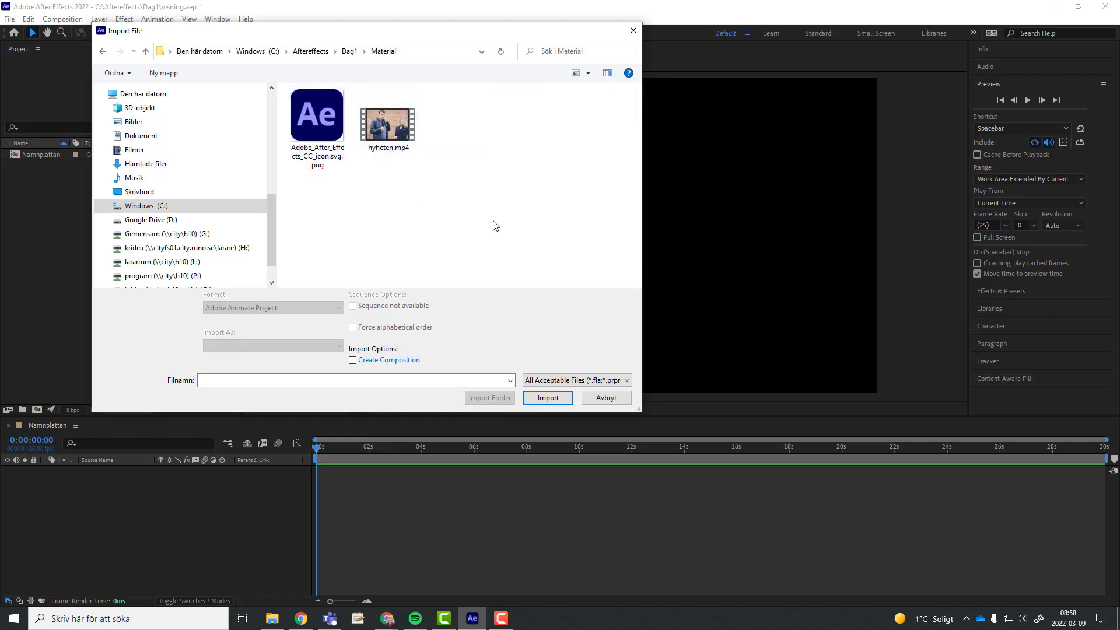
# - Marquee-select the Ae icon PNG and nyheten.mp4, and import both files
pyautogui.moveTo(500, 226); pyautogui.dragTo(330, 114)
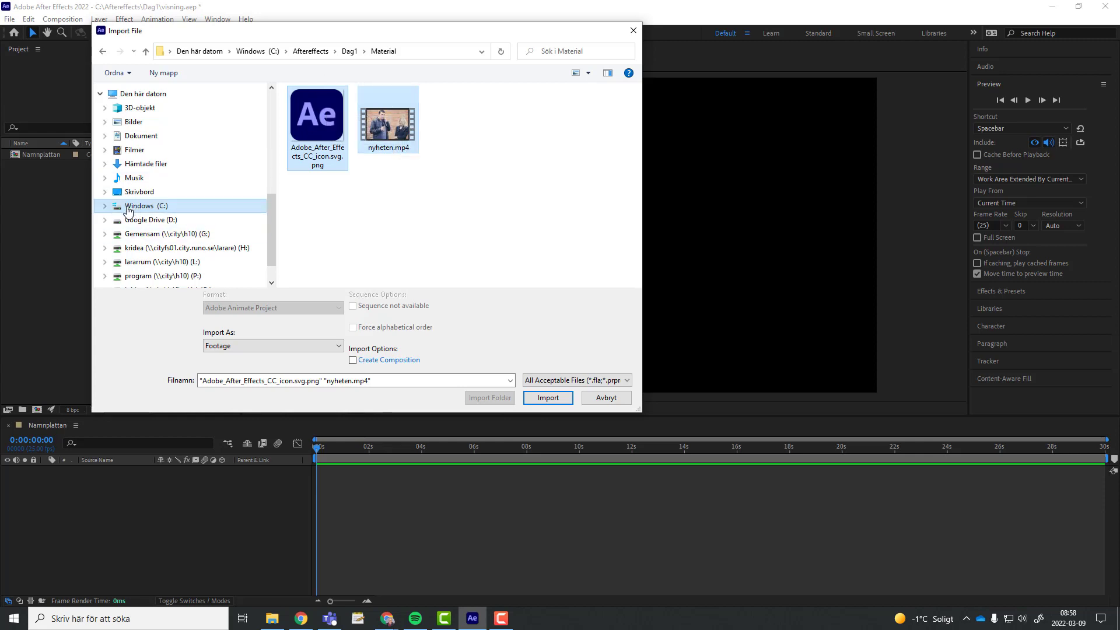
pyautogui.scroll(-1, 272, 236)
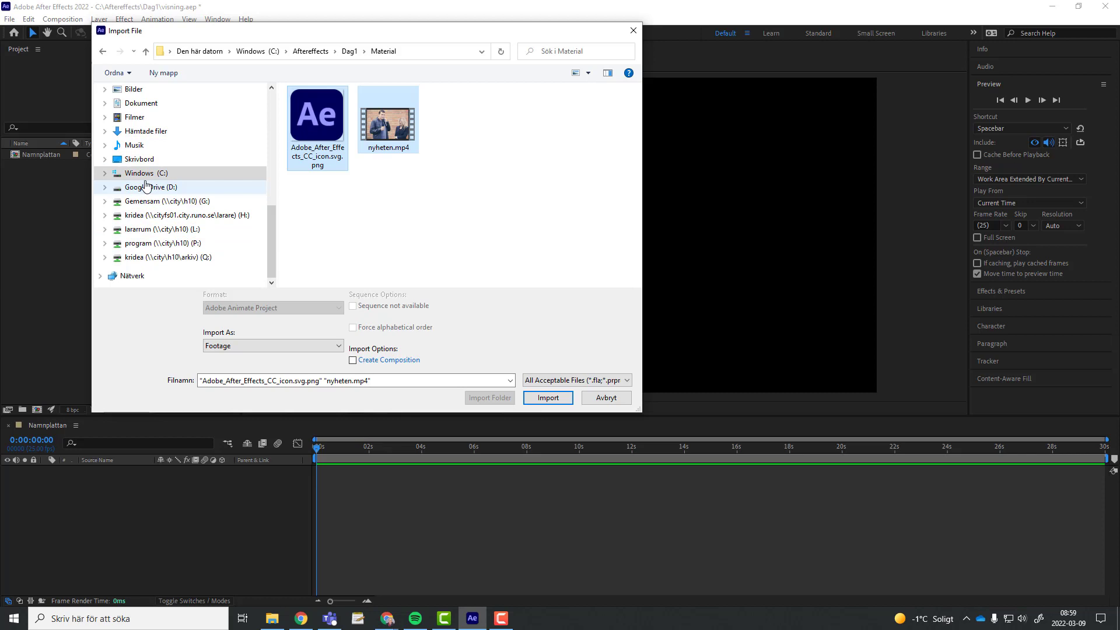
pyautogui.moveTo(432, 207); pyautogui.dragTo(309, 112)
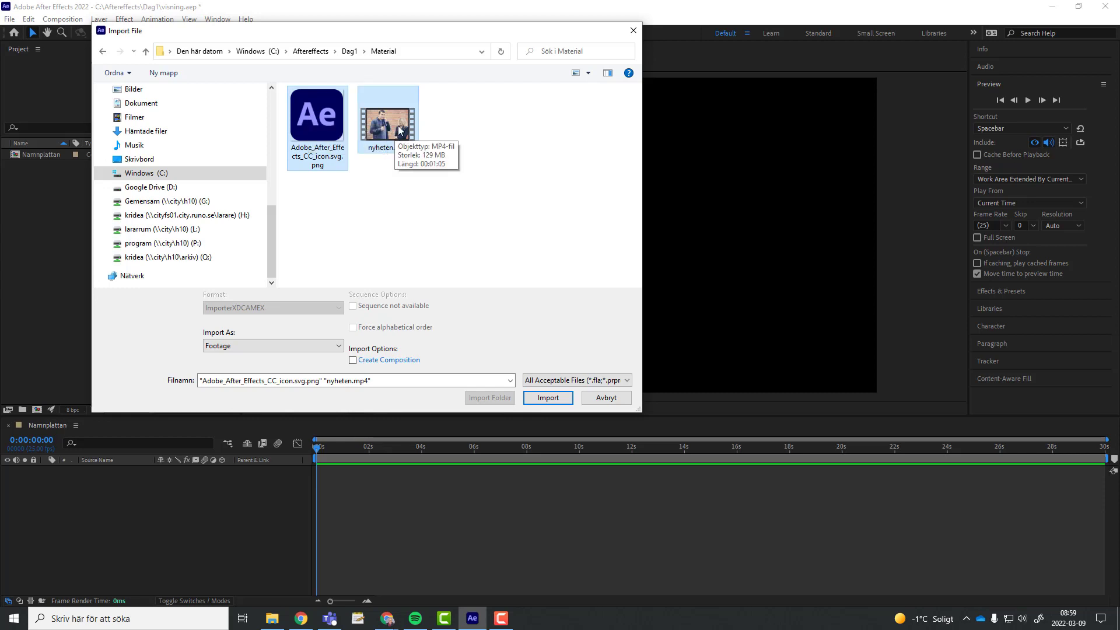
pyautogui.click(548, 398)
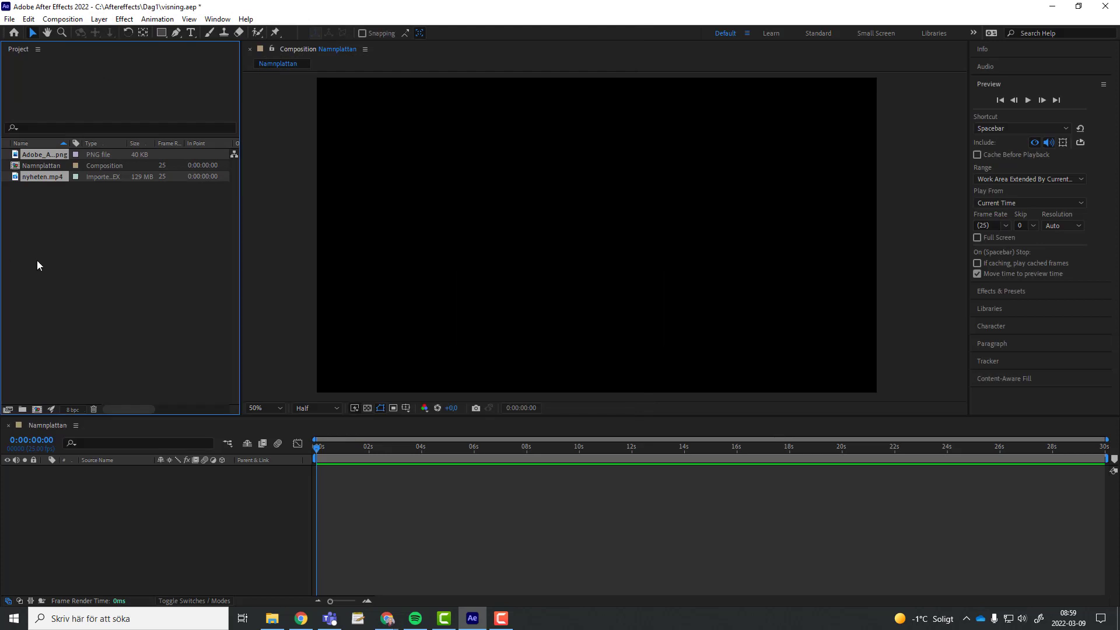
pyautogui.click(108, 259)
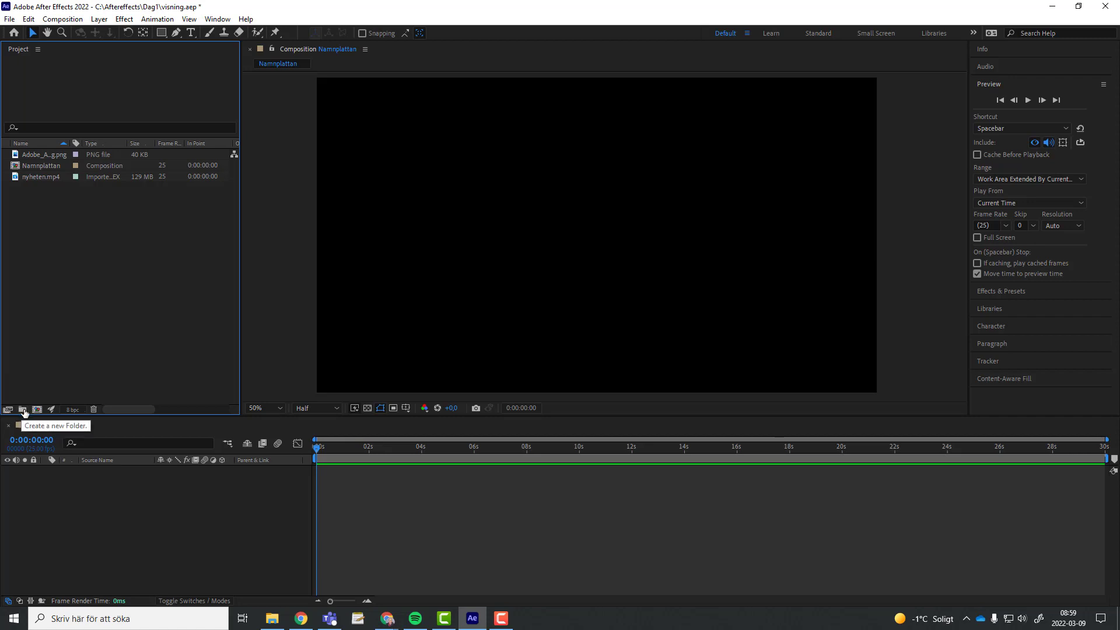
# - Create a project folder named Material and move the After Effects icon PNG into it
pyautogui.click(23, 410)
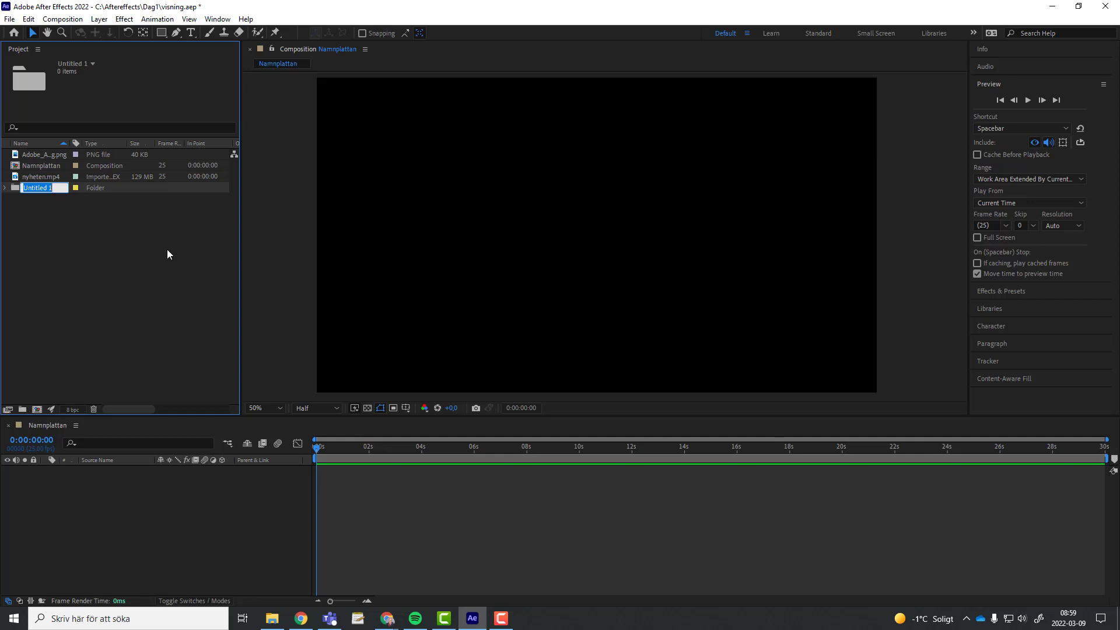
pyautogui.write('Mater')
pyautogui.write('isal')
pyautogui.press('BackSpace')
pyautogui.press('BackSpace')
pyautogui.press('BackSpace')
pyautogui.write('al')
pyautogui.press('Return')
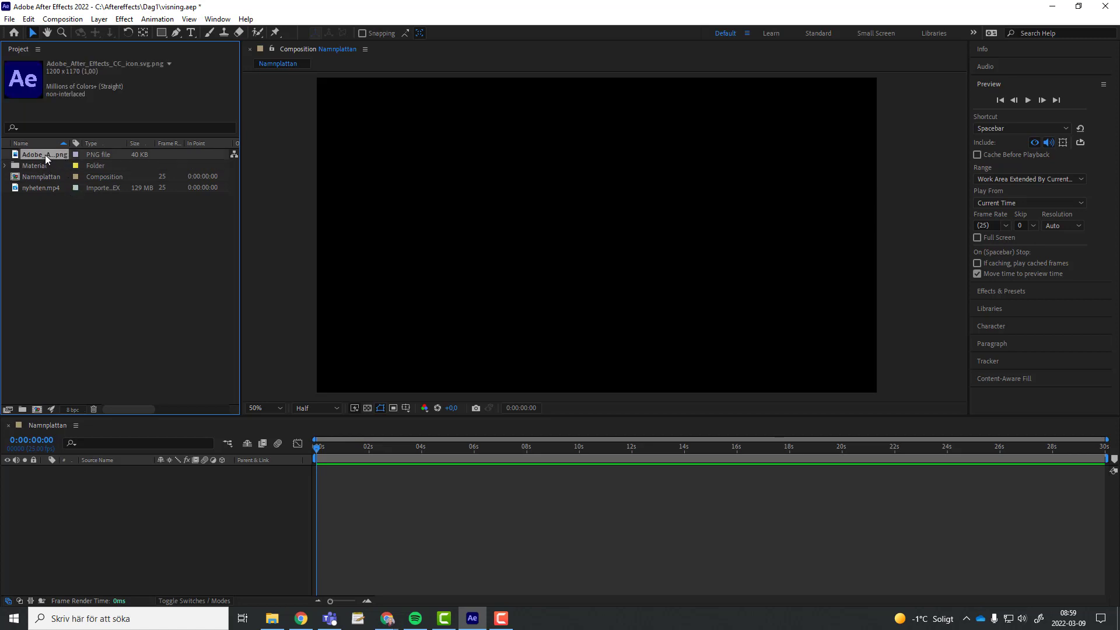
pyautogui.moveTo(44, 155)
pyautogui.mouseDown()
pyautogui.moveTo(46, 166)
pyautogui.moveTo(37, 158)
pyautogui.mouseUp()
pyautogui.doubleClick(119, 257)
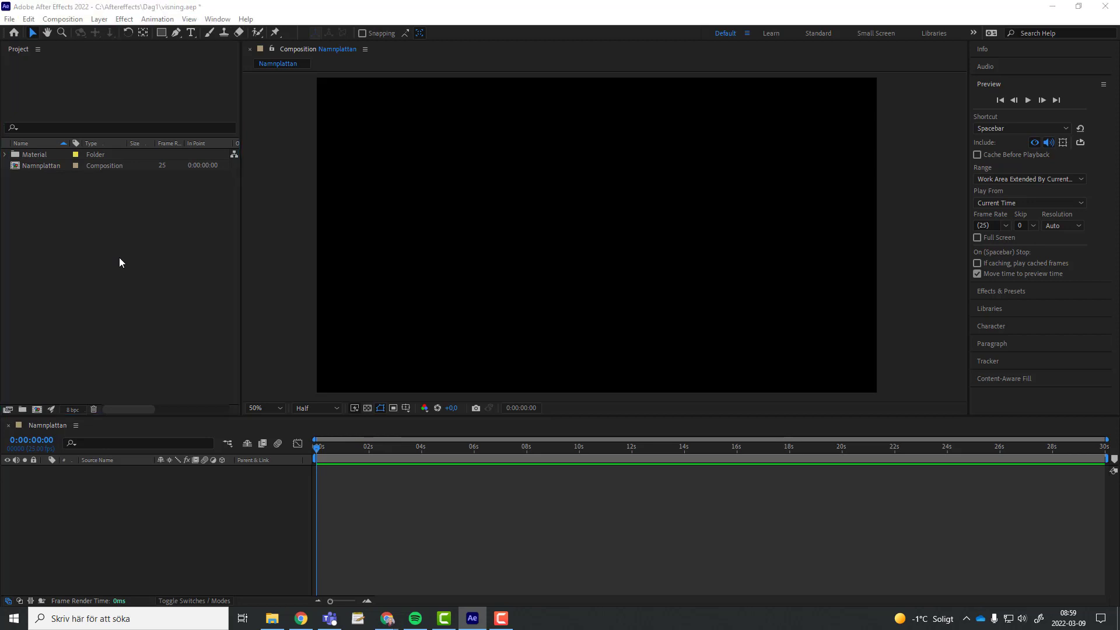
# - Cancel the Import File dialog, expand the Material folder, and open nyheten.mp4 in the Footage viewer
pyautogui.click(350, 51)
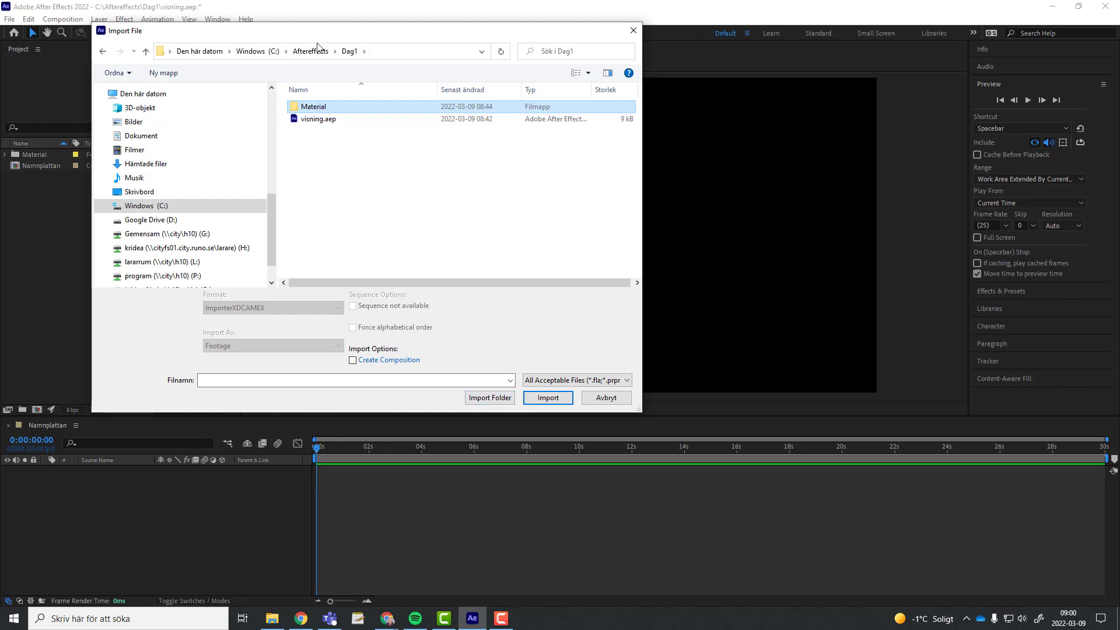
pyautogui.click(606, 399)
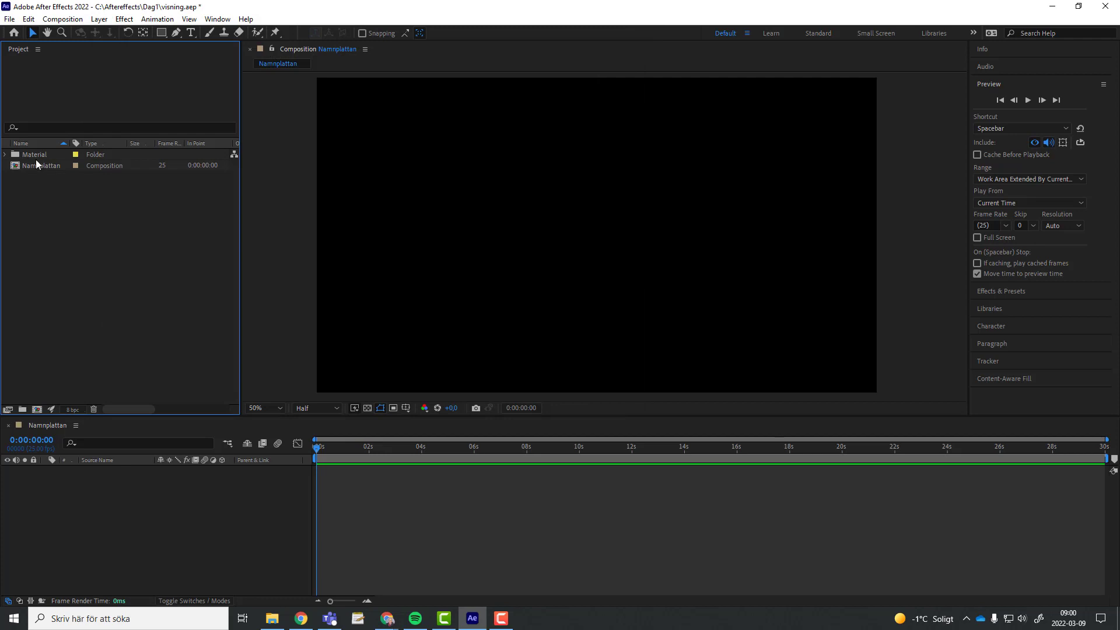
pyautogui.click(6, 156)
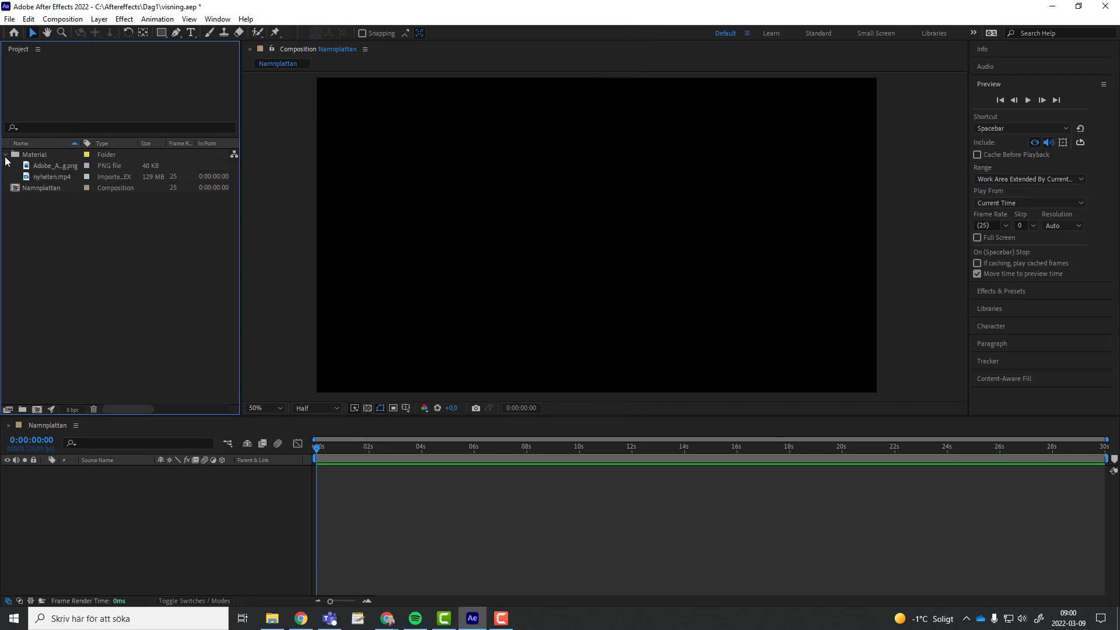
pyautogui.click(6, 155)
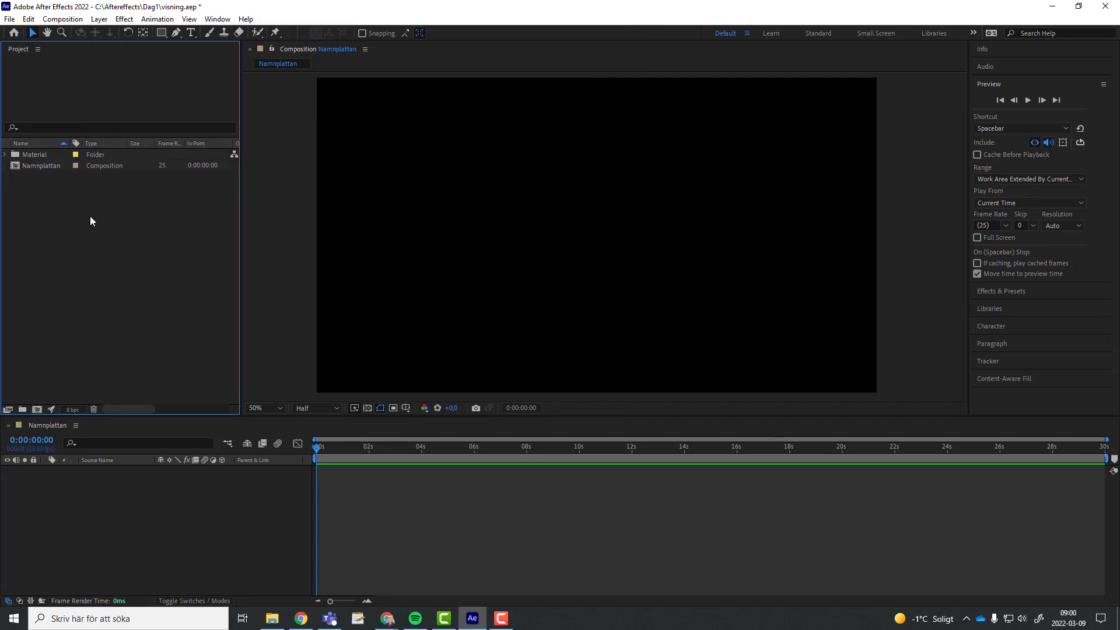
pyautogui.click(46, 155)
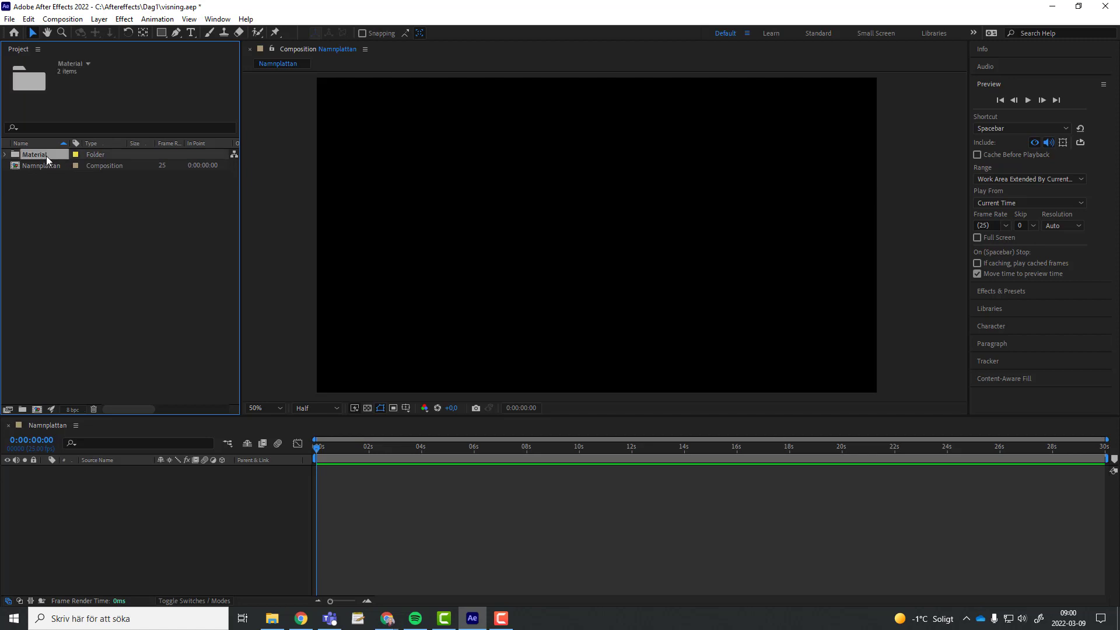
pyautogui.click(5, 154)
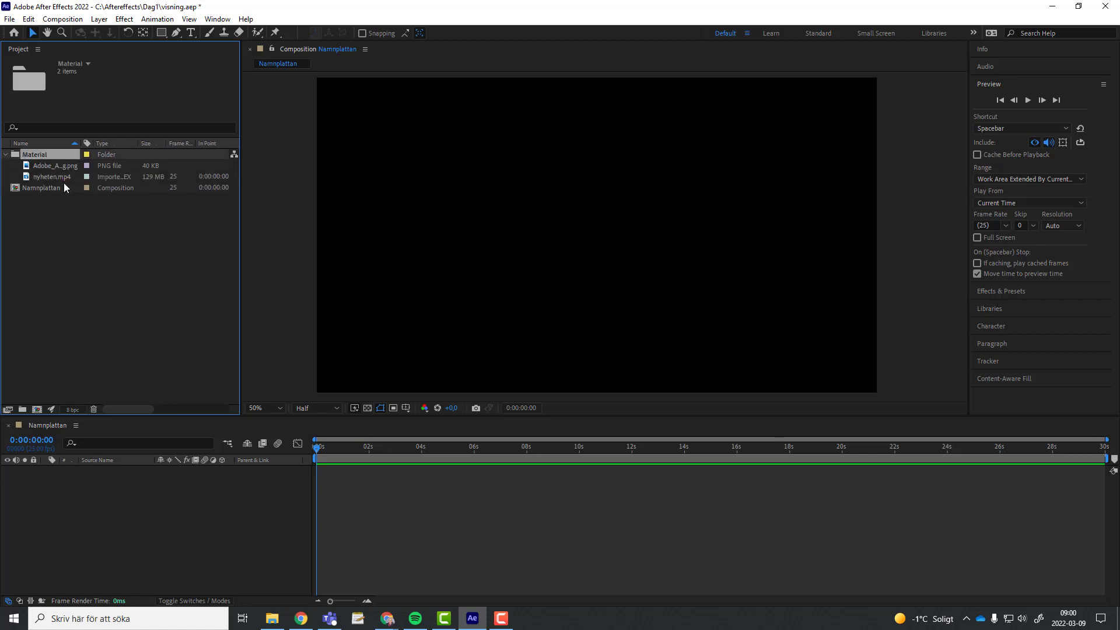
pyautogui.doubleClick(29, 176)
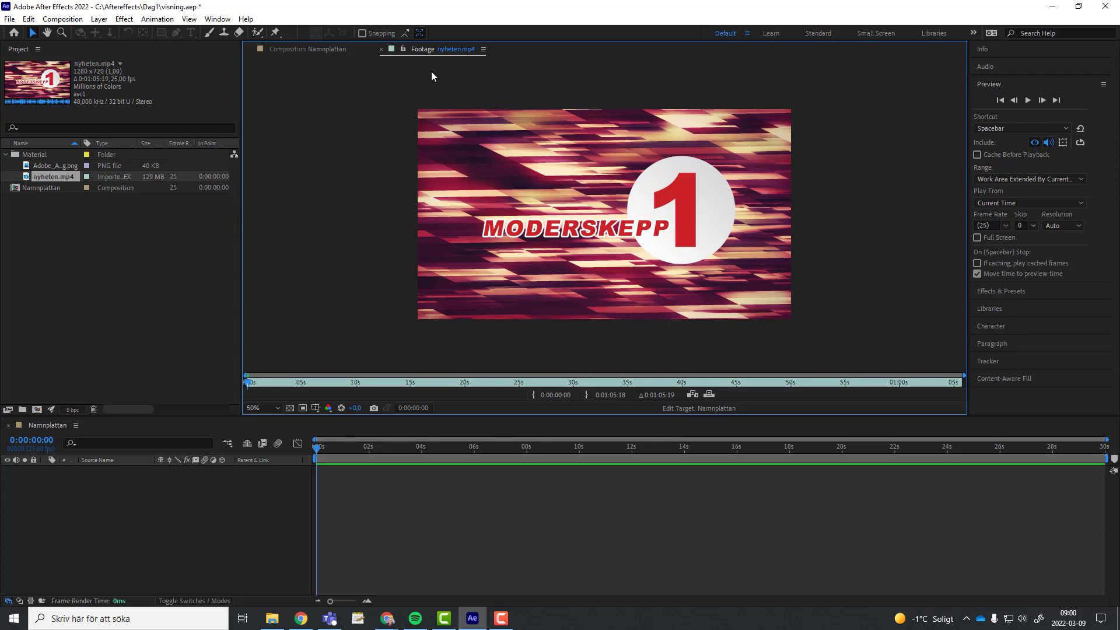
# - Play and stop the nyheten.mp4 footage, then close its viewer
pyautogui.click(1028, 99)
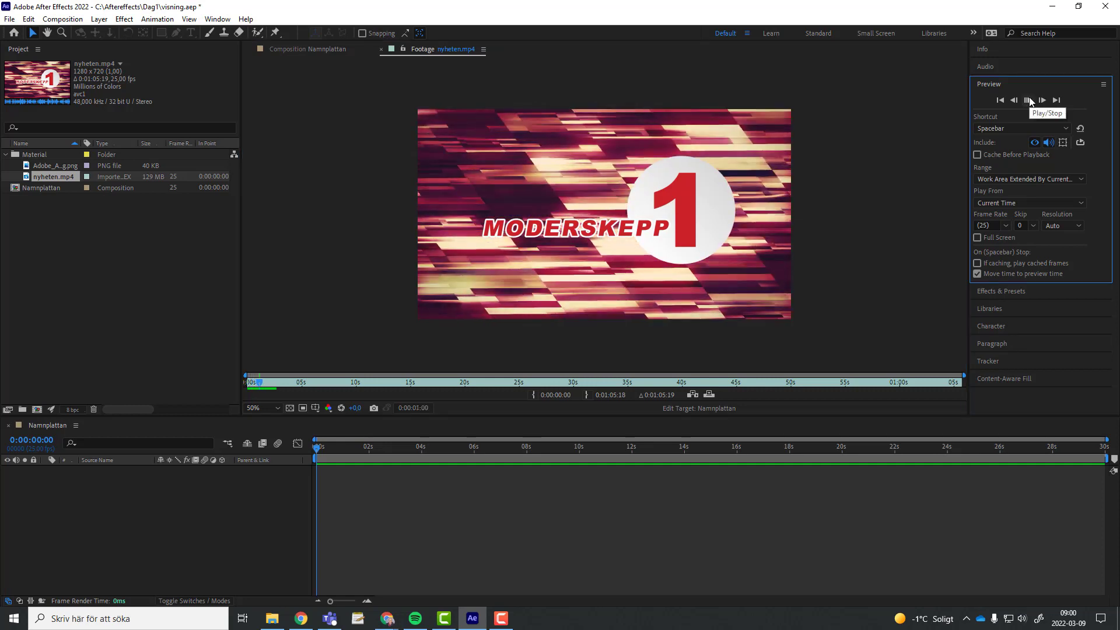
pyautogui.click(1027, 100)
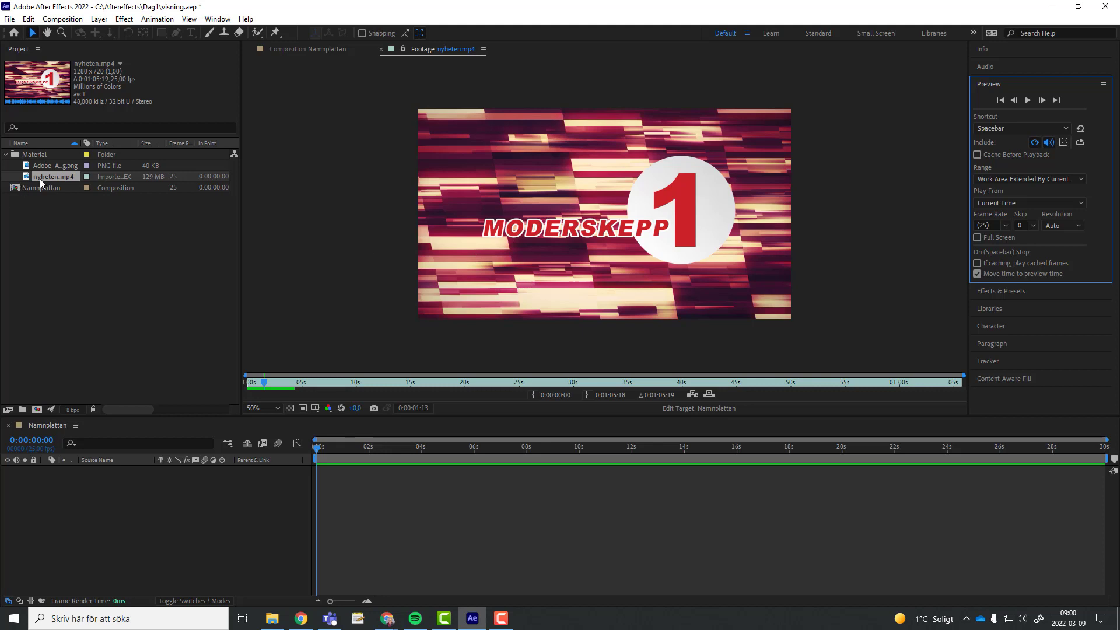
pyautogui.click(380, 49)
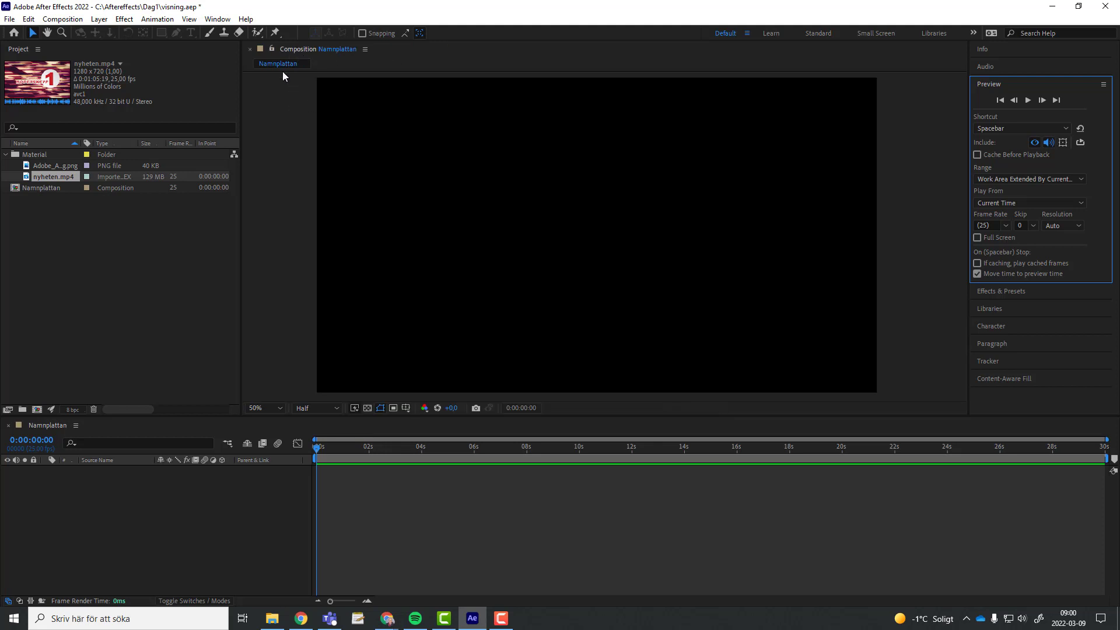
pyautogui.click(111, 216)
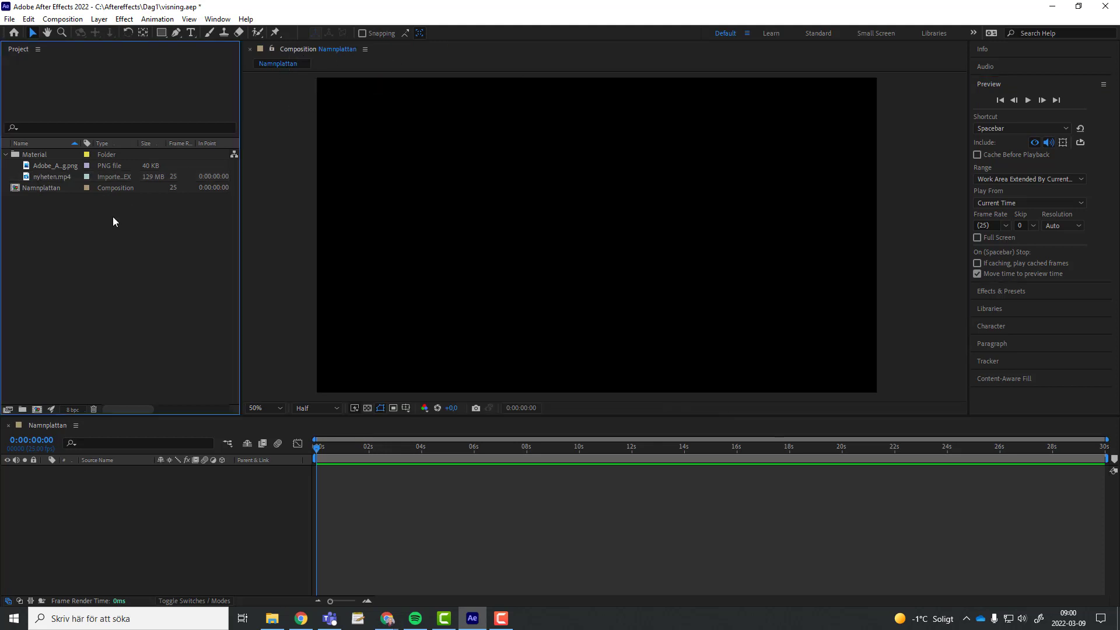
# - Reopen nyheten.mp4, scrub to the interview shot around 21 seconds, and close the viewer
pyautogui.click(6, 154)
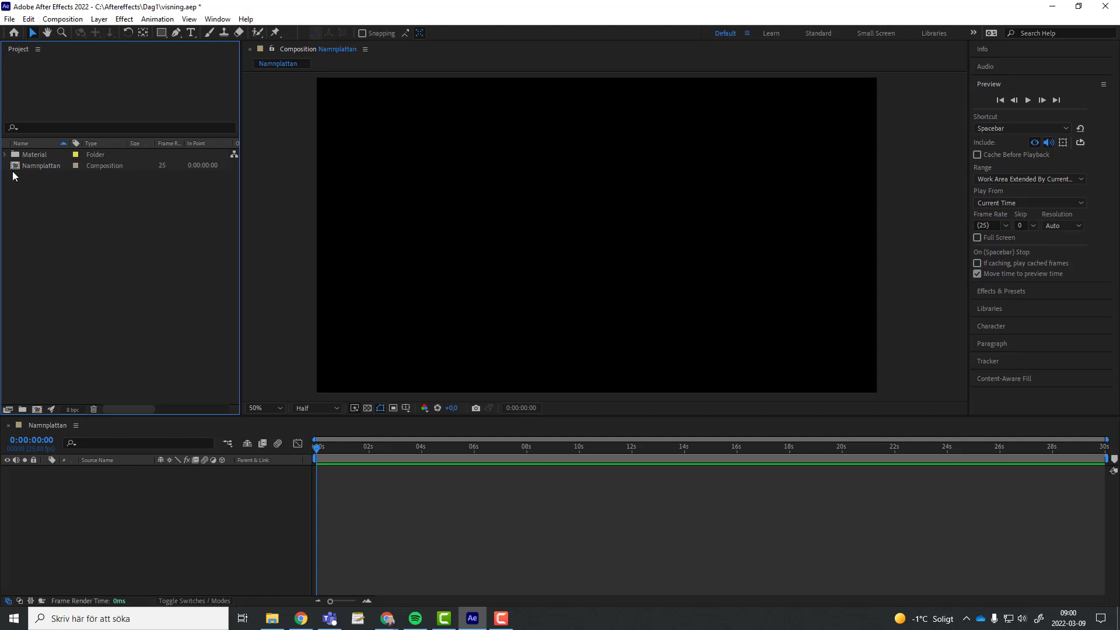
pyautogui.click(6, 154)
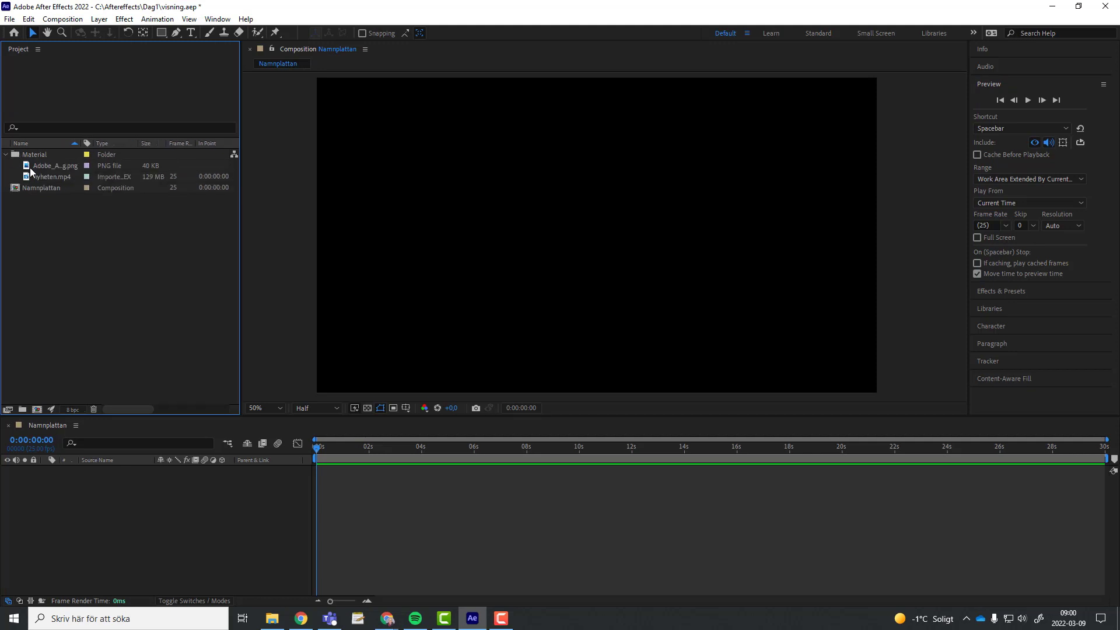
pyautogui.doubleClick(28, 175)
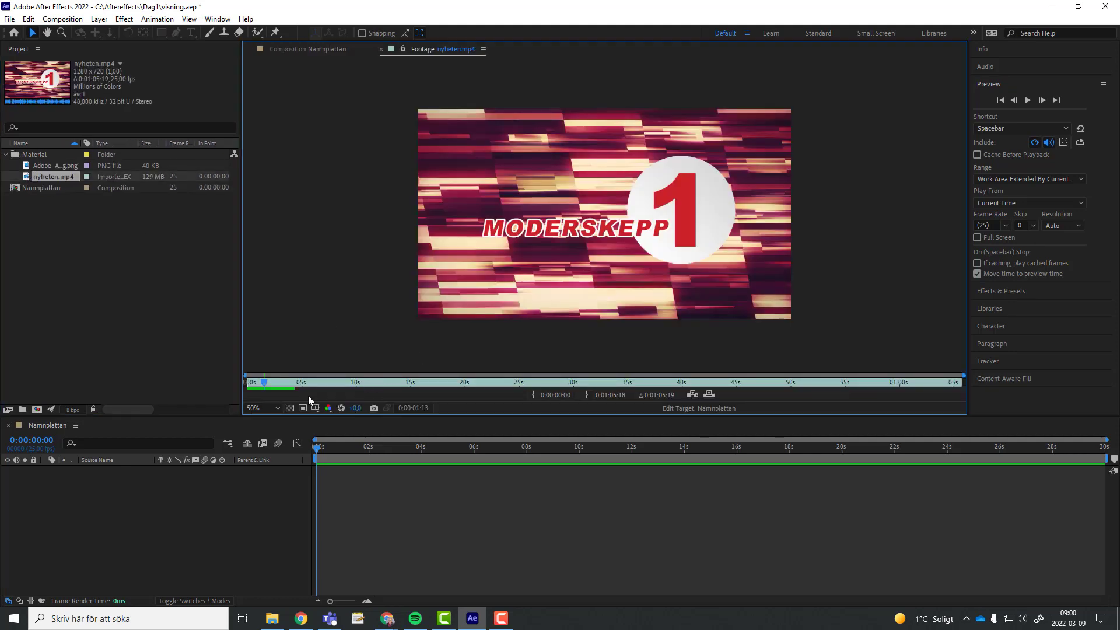
pyautogui.moveTo(267, 386)
pyautogui.mouseDown()
pyautogui.moveTo(677, 386)
pyautogui.moveTo(513, 382)
pyautogui.mouseUp()
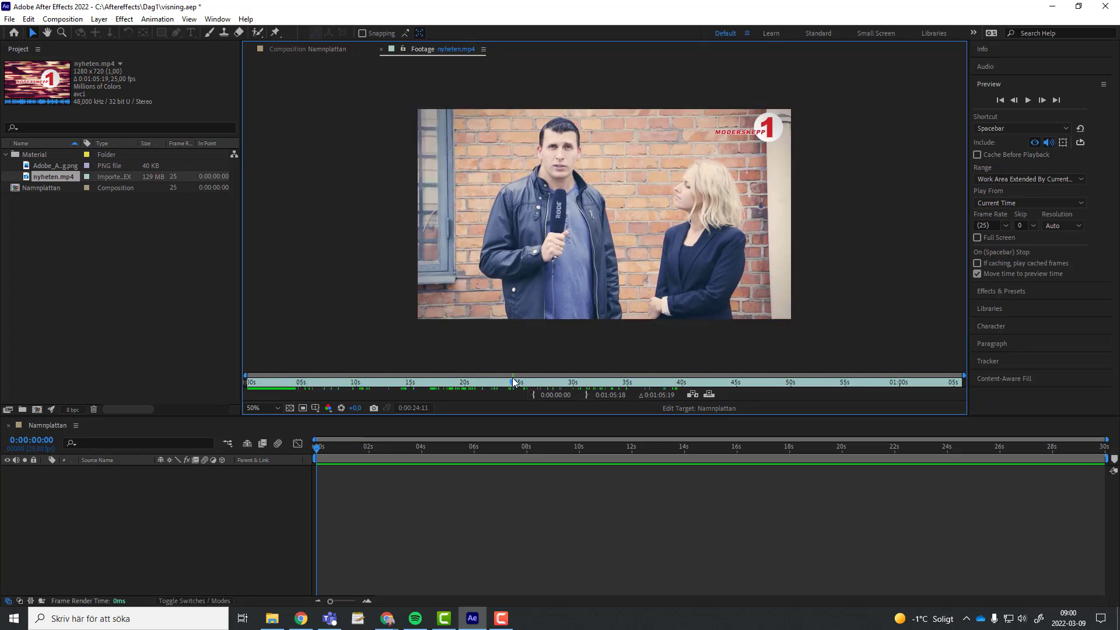
pyautogui.moveTo(511, 381); pyautogui.dragTo(480, 381)
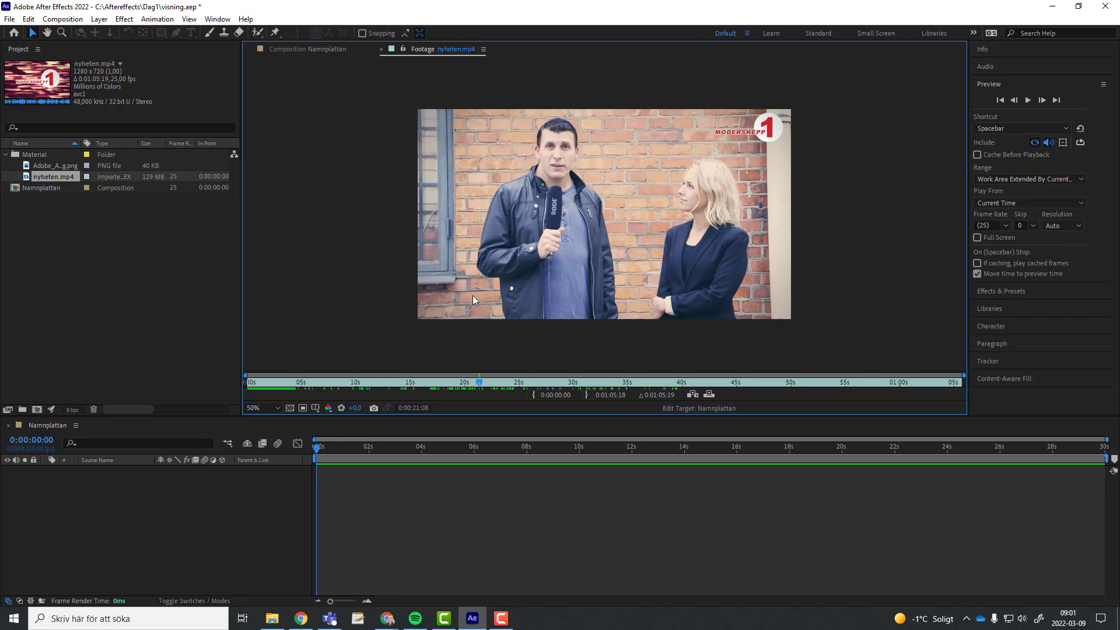
pyautogui.click(381, 49)
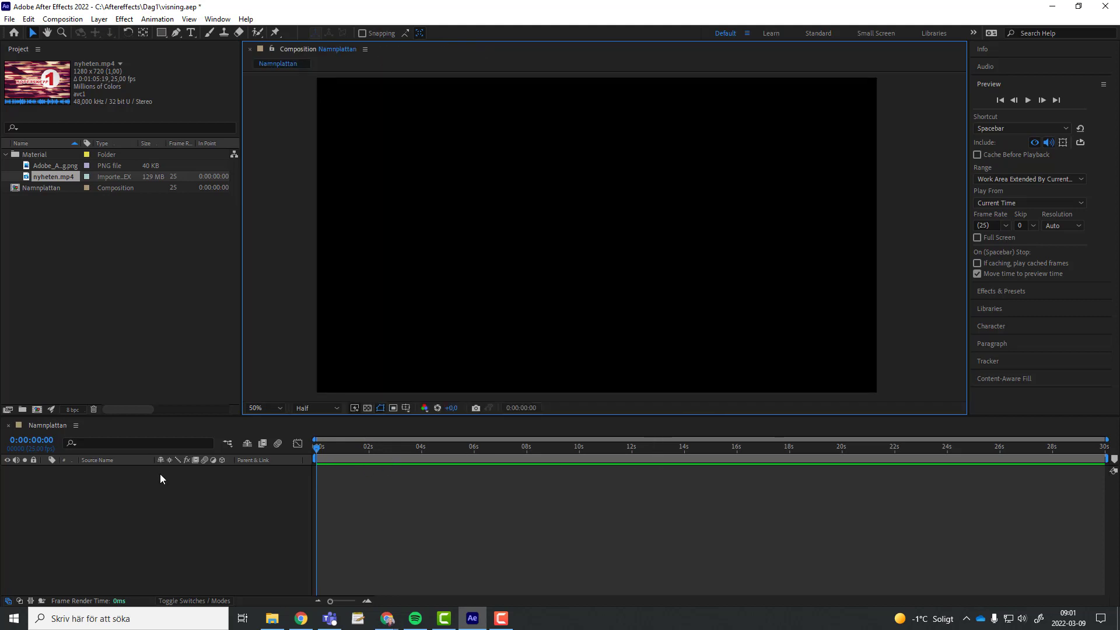
pyautogui.click(7, 153)
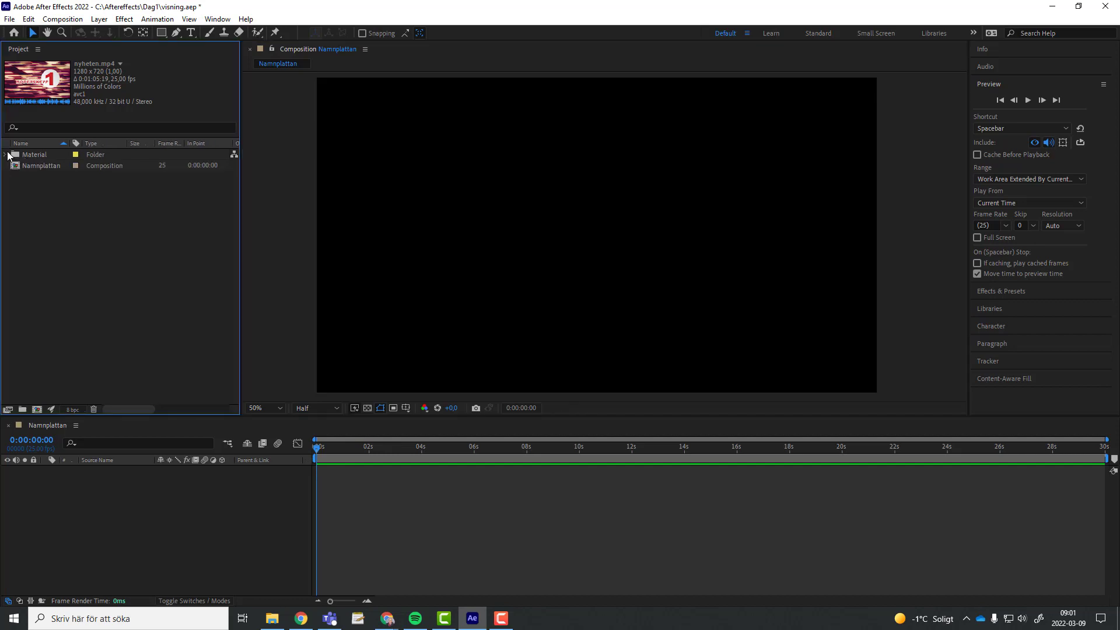
pyautogui.click(38, 168)
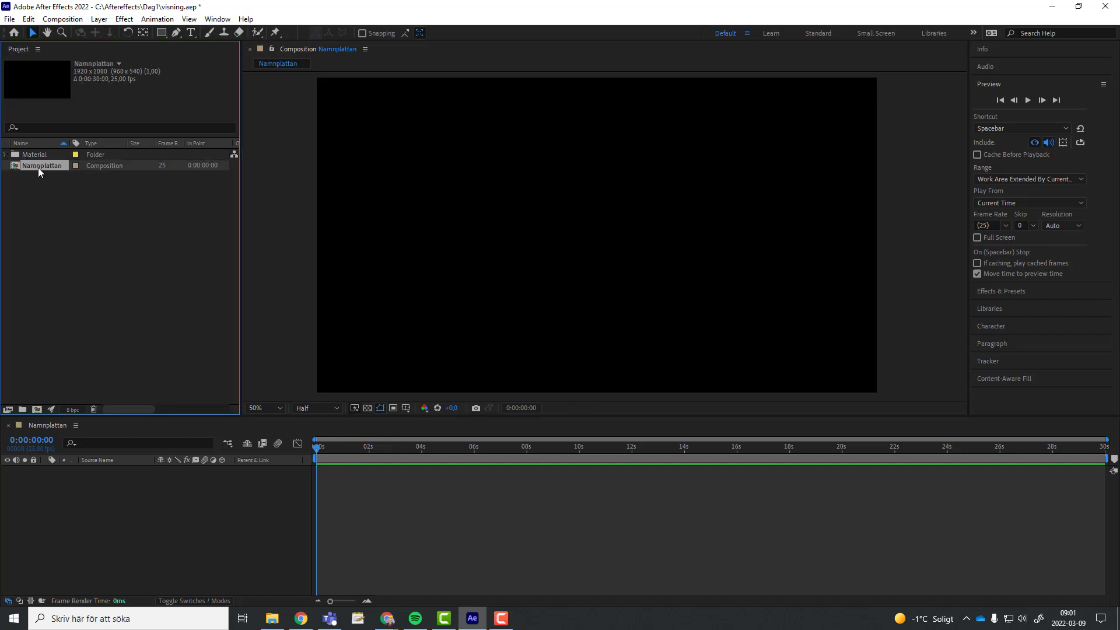
pyautogui.click(6, 154)
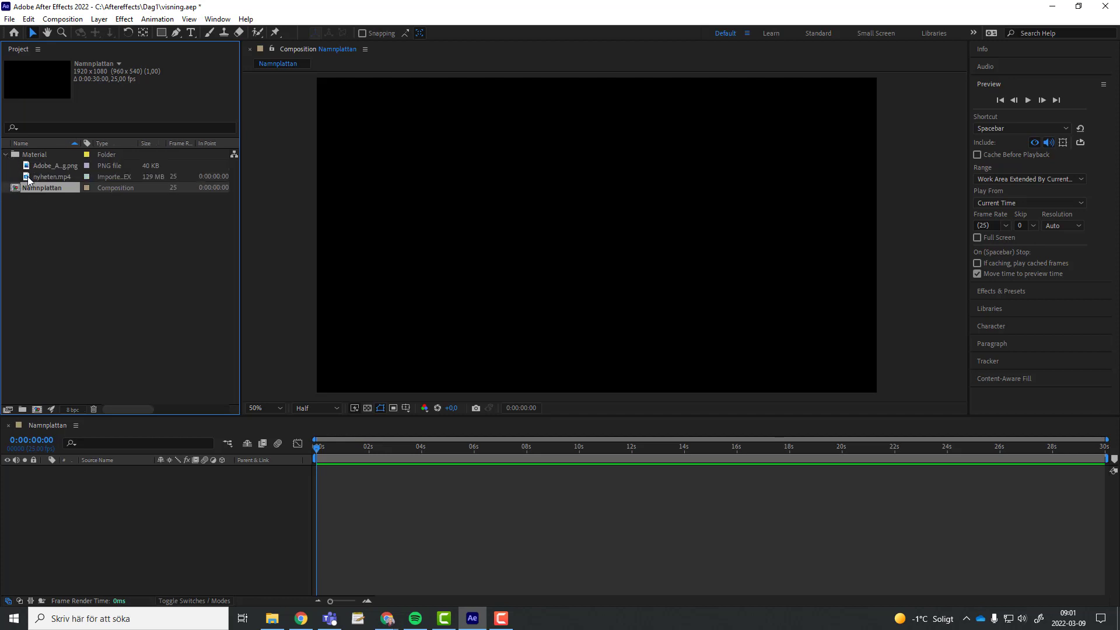
pyautogui.click(29, 177)
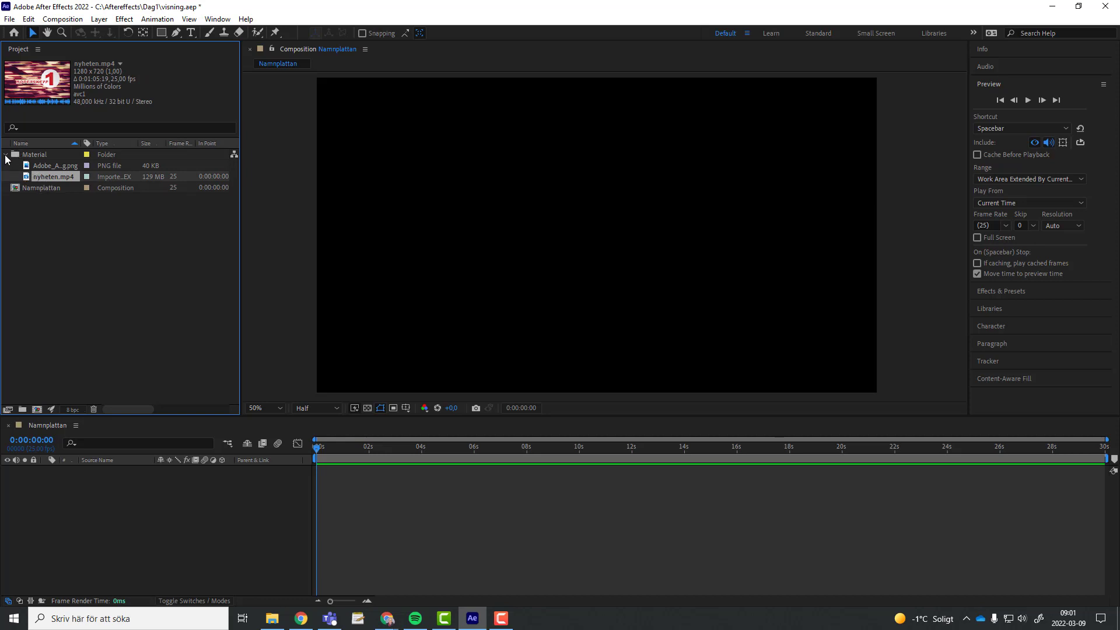
pyautogui.click(7, 155)
pyautogui.click(35, 167)
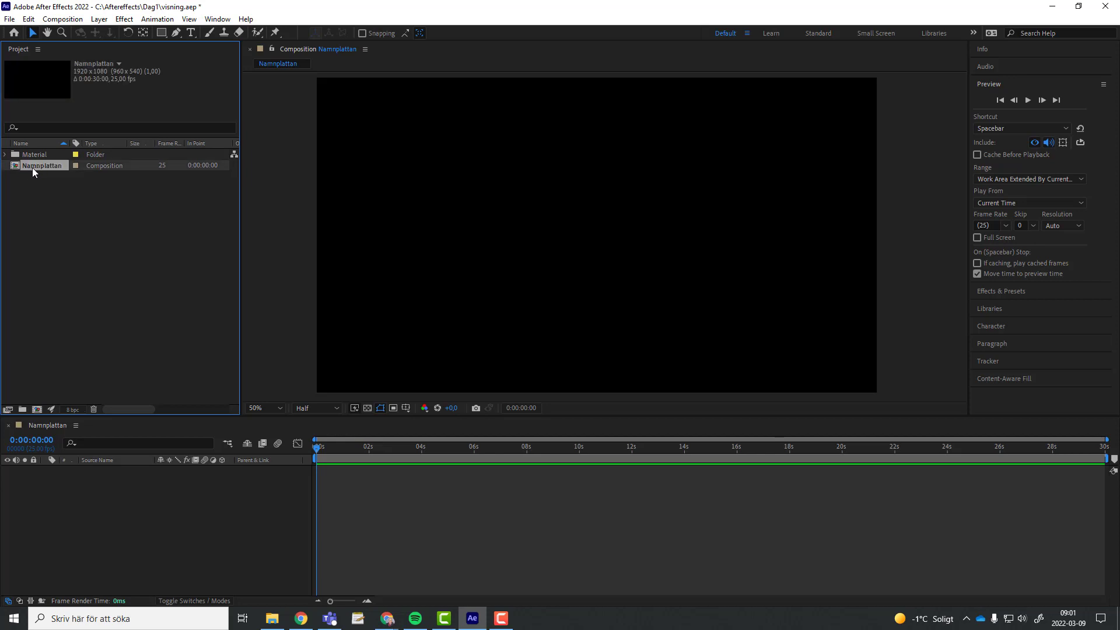
pyautogui.click(6, 154)
pyautogui.click(48, 176)
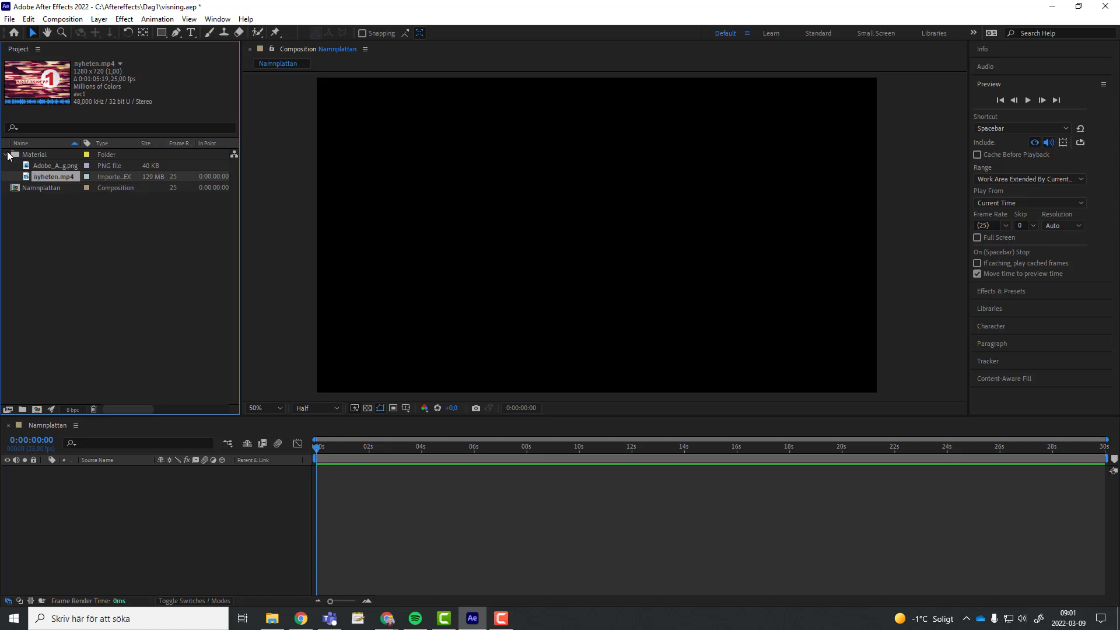
pyautogui.click(6, 155)
pyautogui.click(43, 168)
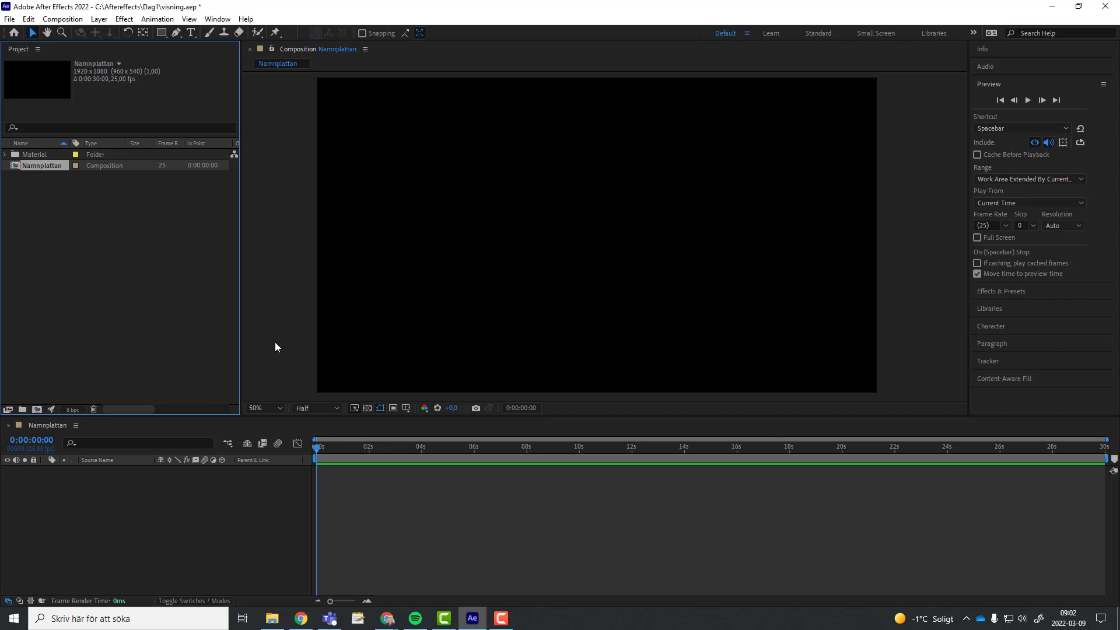
# - Pick the plain Rectangle Tool from the toolbar's shape tool flyout
pyautogui.click(162, 36)
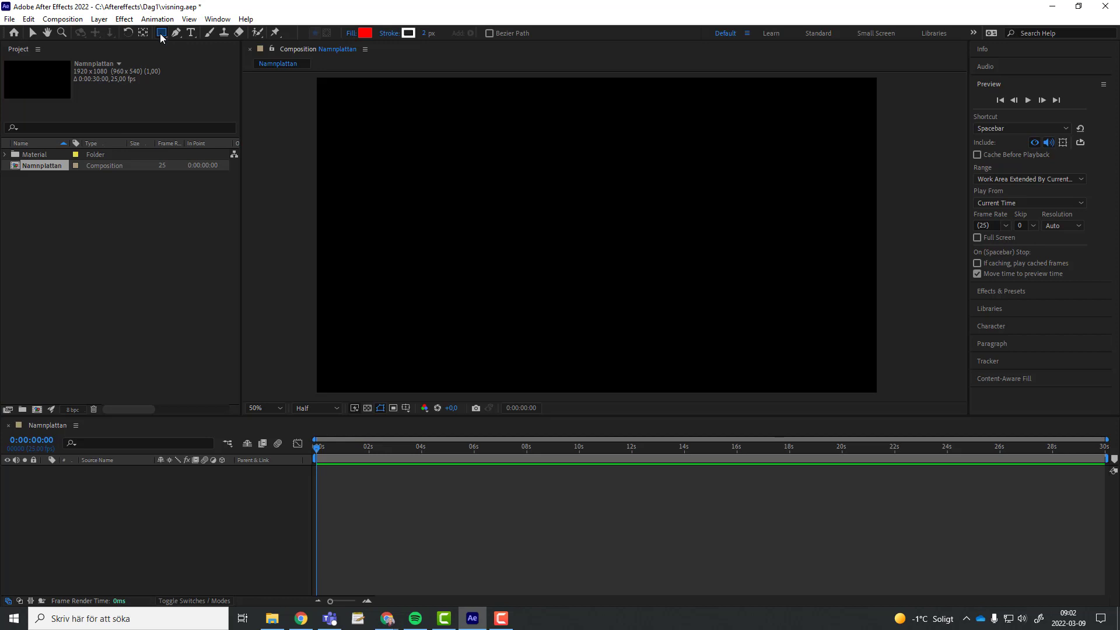
pyautogui.click(162, 33)
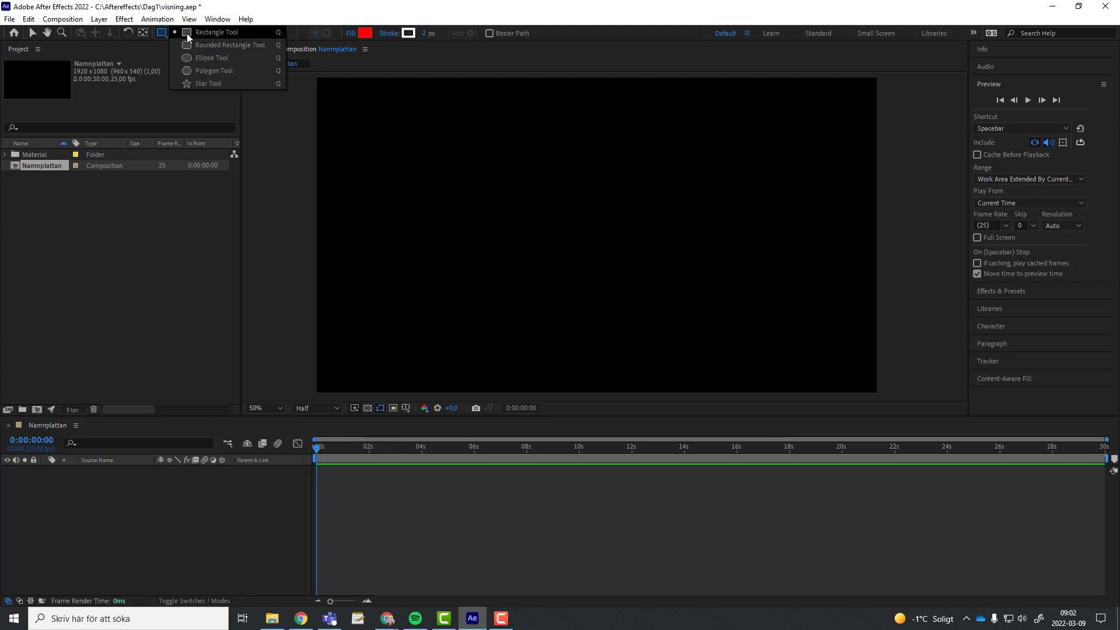
pyautogui.click(186, 33)
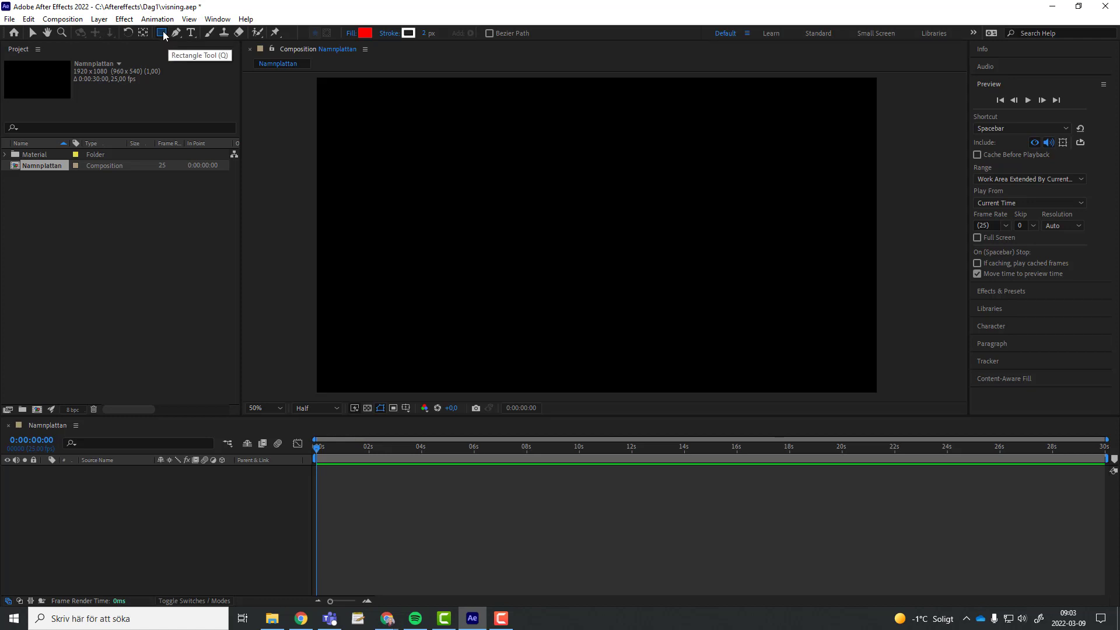
pyautogui.click(162, 35)
pyautogui.click(162, 35)
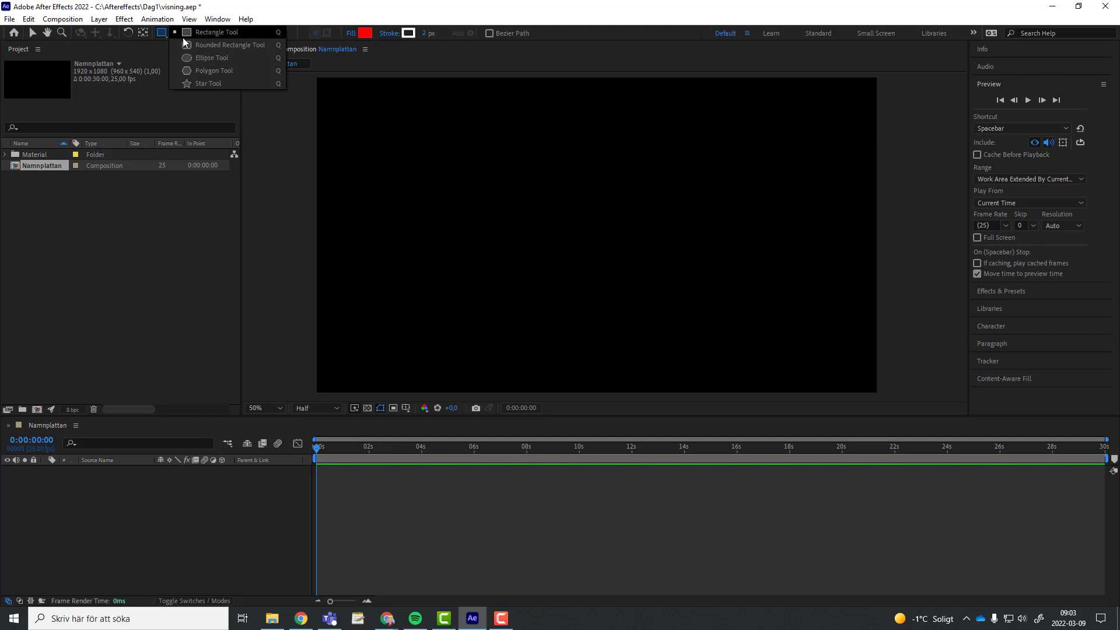
pyautogui.click(185, 32)
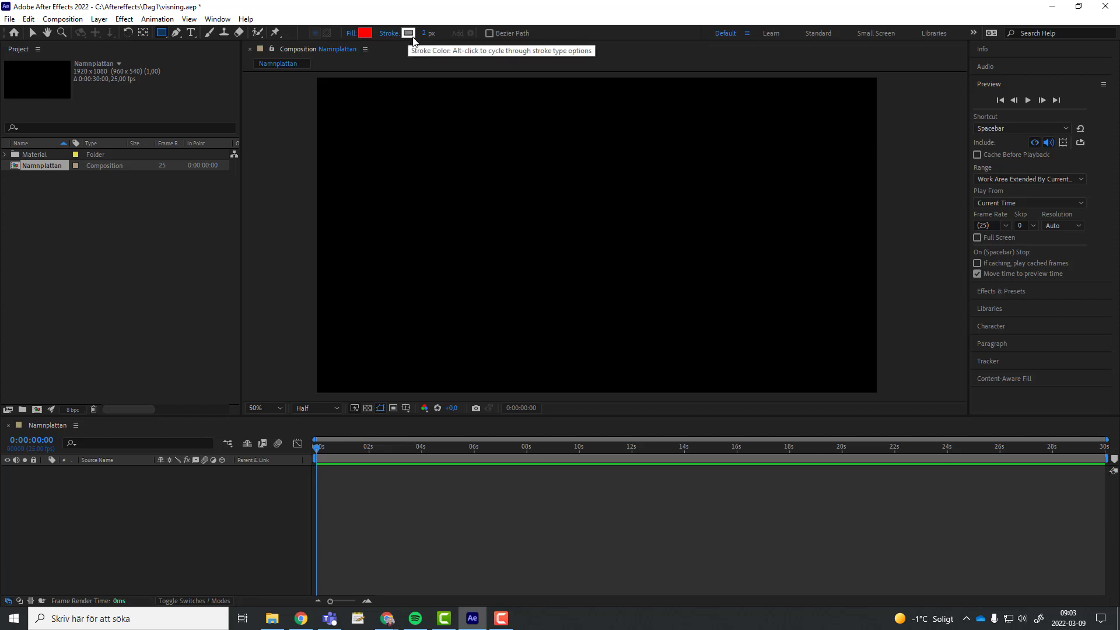
# - Set the fill colour for new shapes to a medium blue (3C90B7)
pyautogui.click(365, 35)
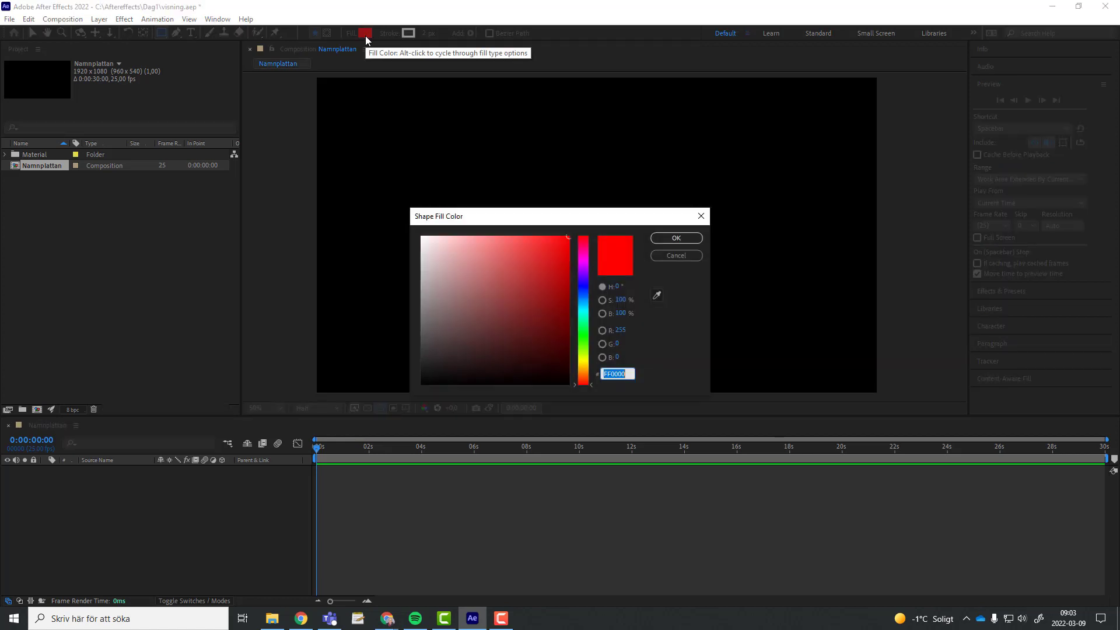
pyautogui.click(584, 310)
pyautogui.click(585, 310)
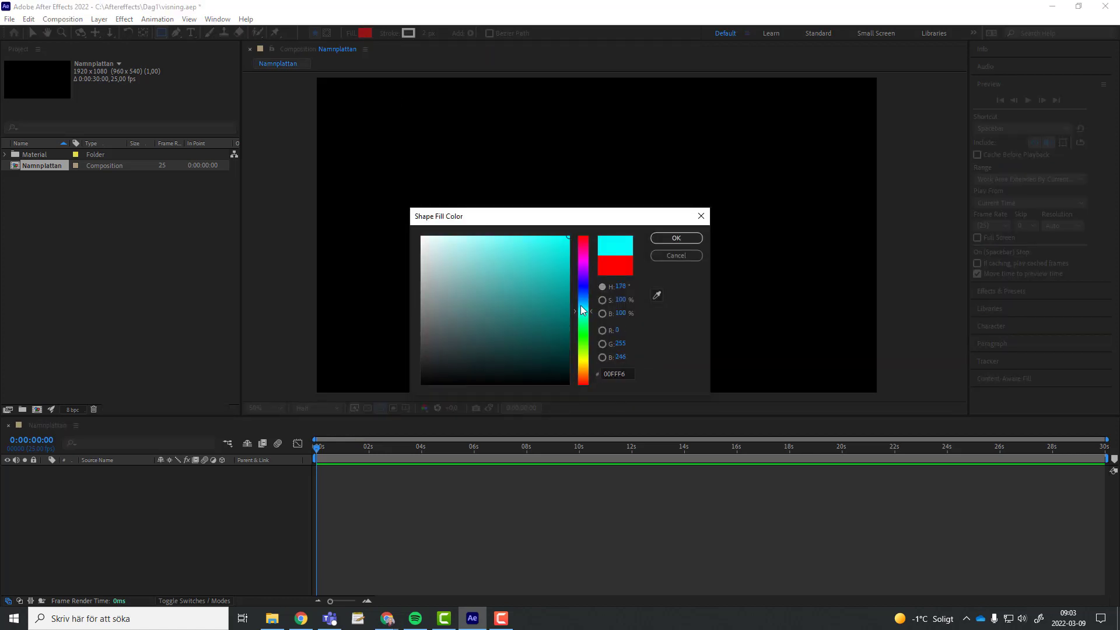
pyautogui.click(580, 302)
pyautogui.moveTo(562, 294); pyautogui.dragTo(493, 322)
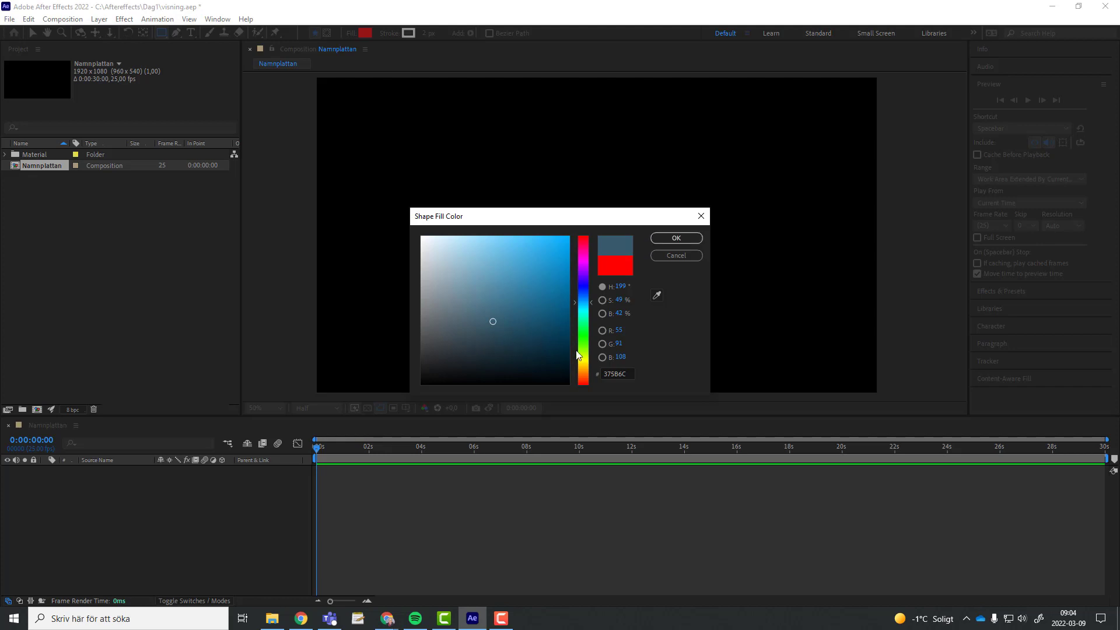
pyautogui.moveTo(579, 347); pyautogui.dragTo(585, 343)
pyautogui.moveTo(530, 301); pyautogui.dragTo(518, 299)
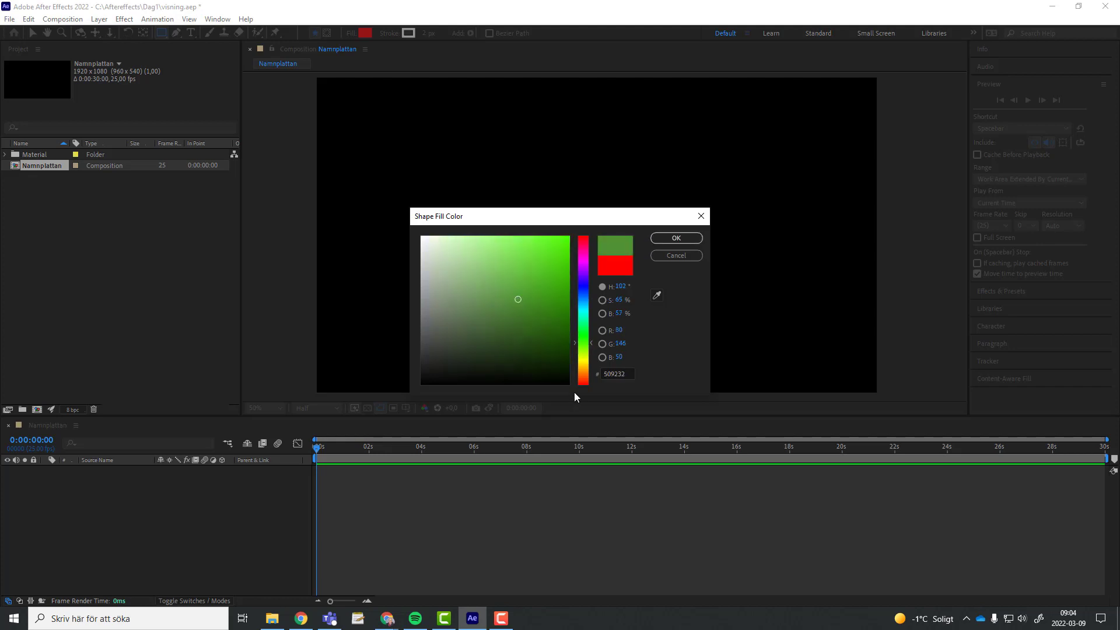
pyautogui.click(579, 378)
pyautogui.moveTo(557, 333)
pyautogui.mouseDown()
pyautogui.moveTo(513, 268)
pyautogui.moveTo(520, 278)
pyautogui.mouseUp()
pyautogui.click(576, 302)
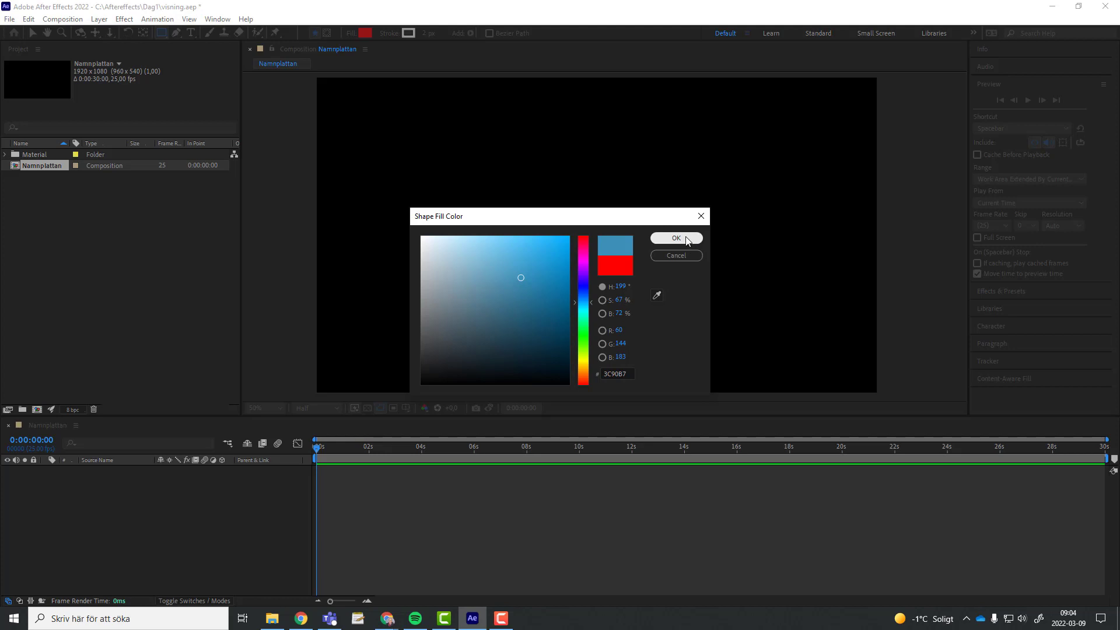
pyautogui.click(686, 240)
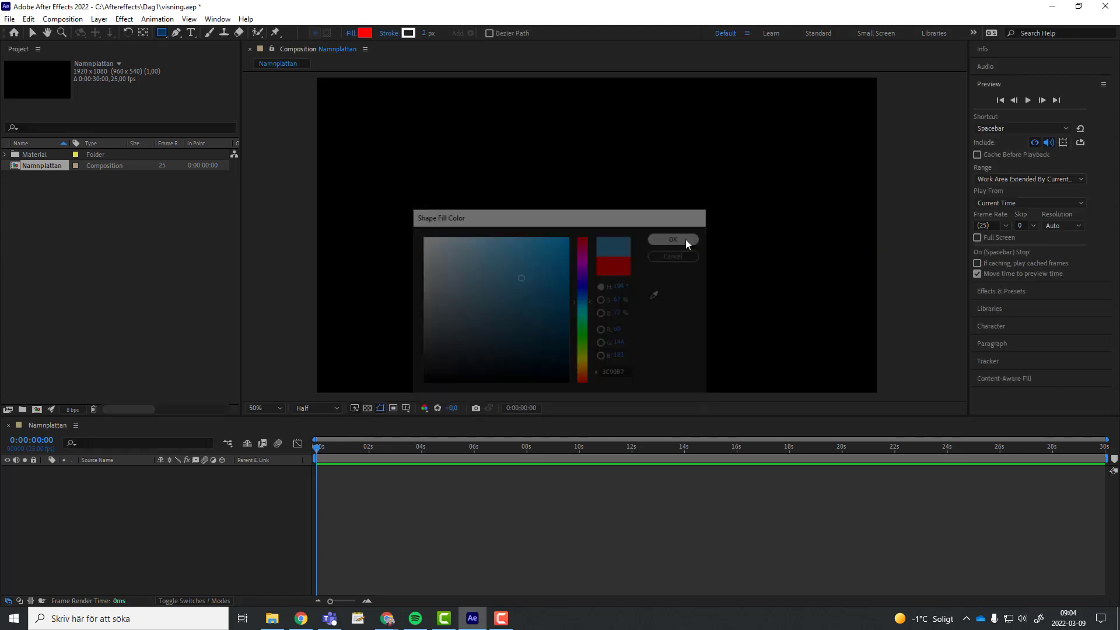
# - Set the stroke colour for new shapes to dark teal 06232B
pyautogui.click(409, 33)
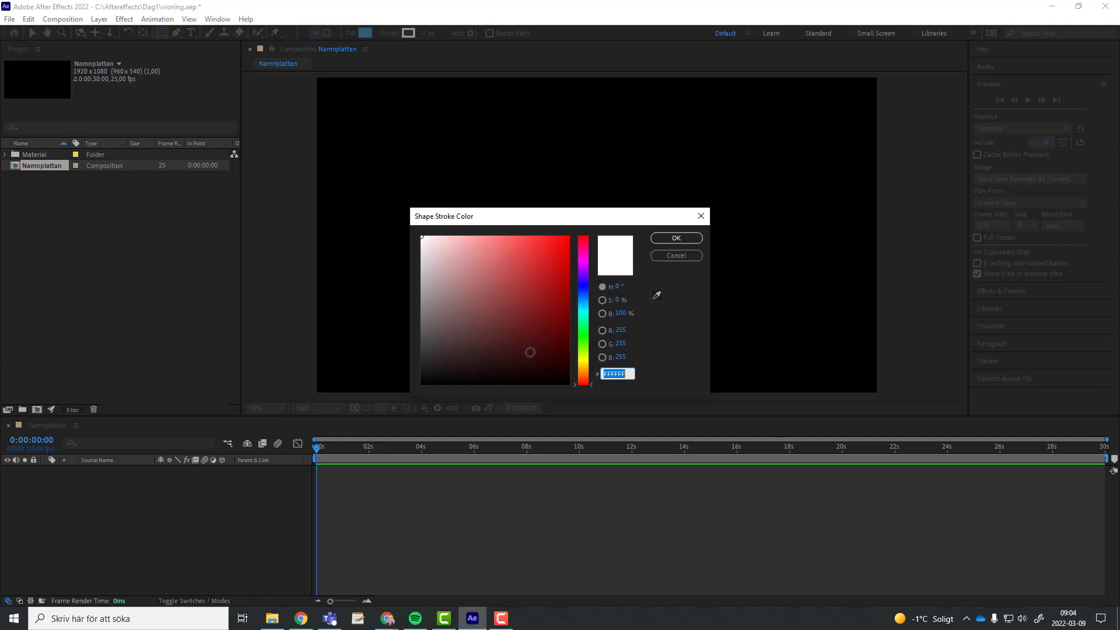
pyautogui.moveTo(548, 355)
pyautogui.mouseDown()
pyautogui.moveTo(536, 295)
pyautogui.moveTo(499, 280)
pyautogui.mouseUp()
pyautogui.moveTo(583, 335); pyautogui.dragTo(583, 304)
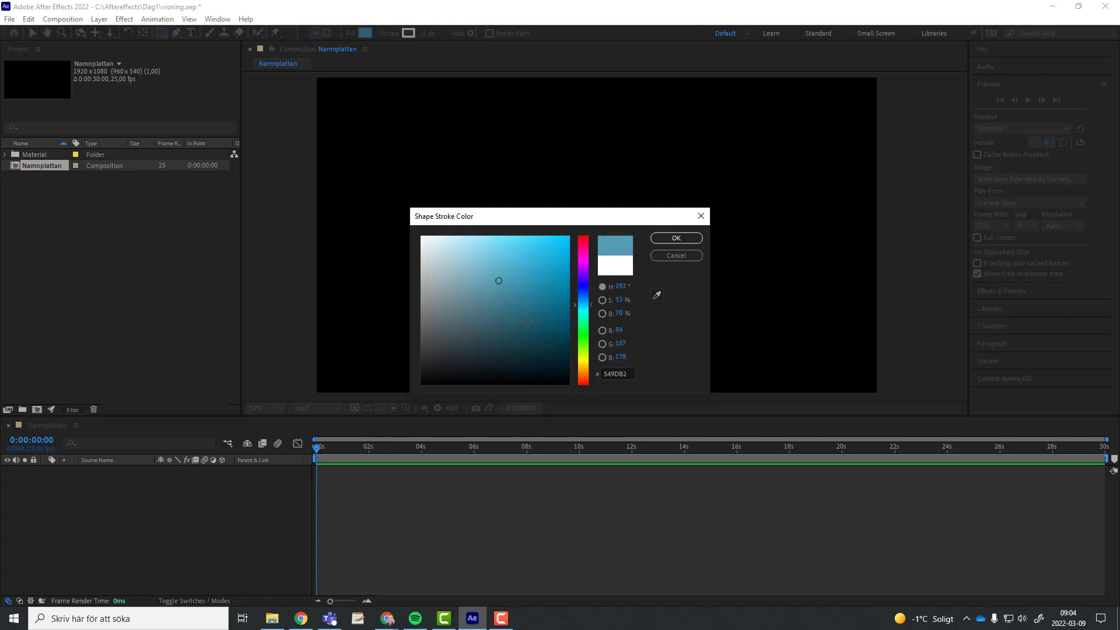
pyautogui.click(548, 360)
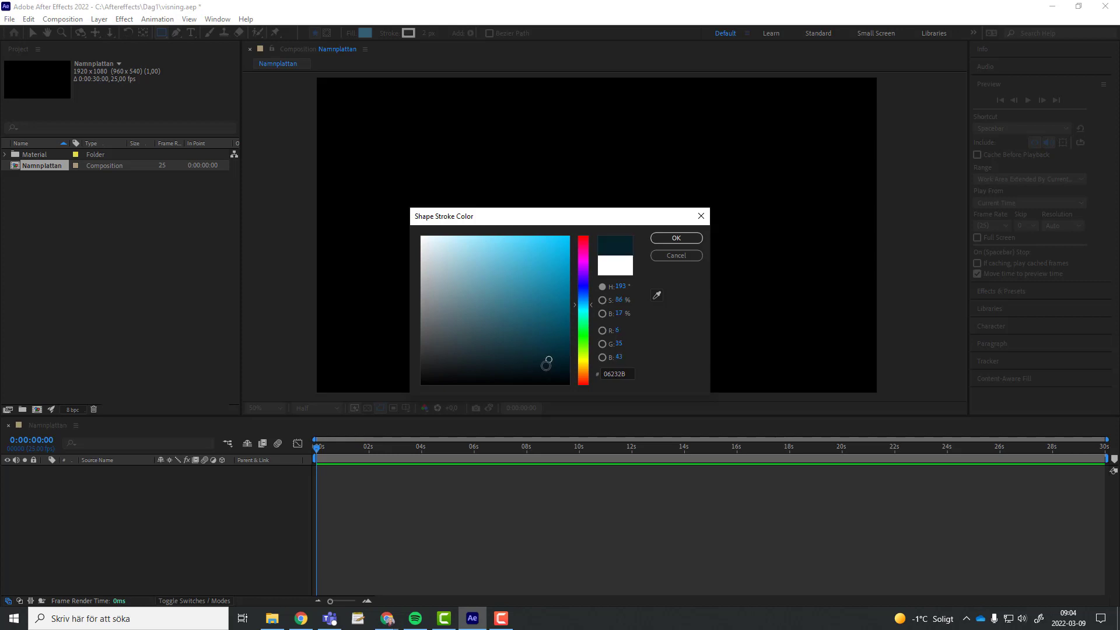
pyautogui.click(674, 238)
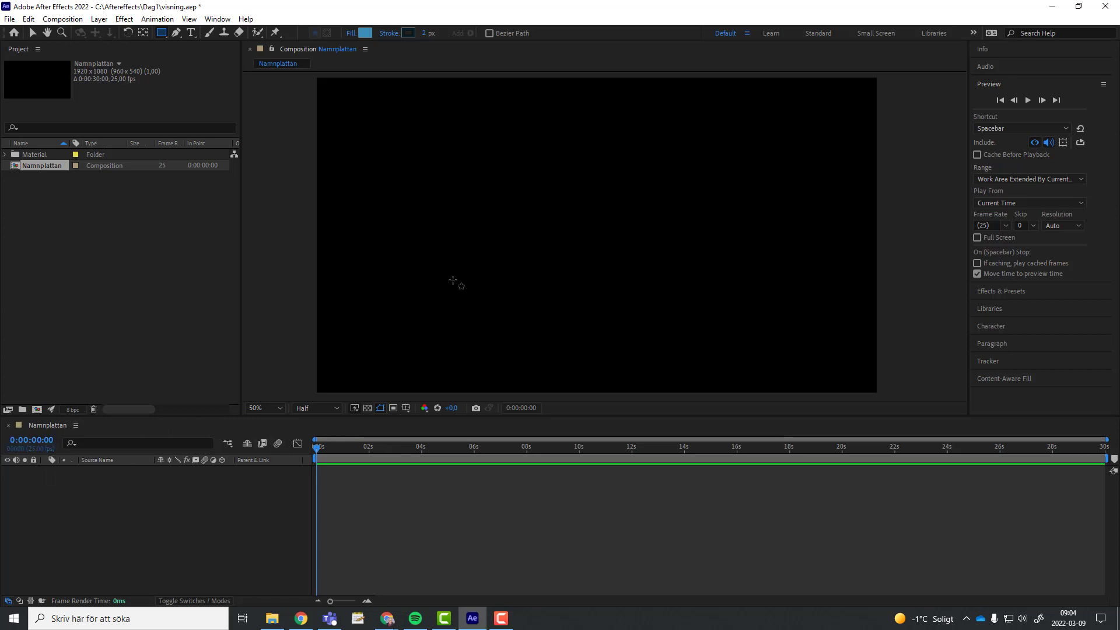
# - Draw a wide rectangle across the lower half of Namnplattan, creating Shape Layer 1
pyautogui.moveTo(352, 294); pyautogui.dragTo(700, 336)
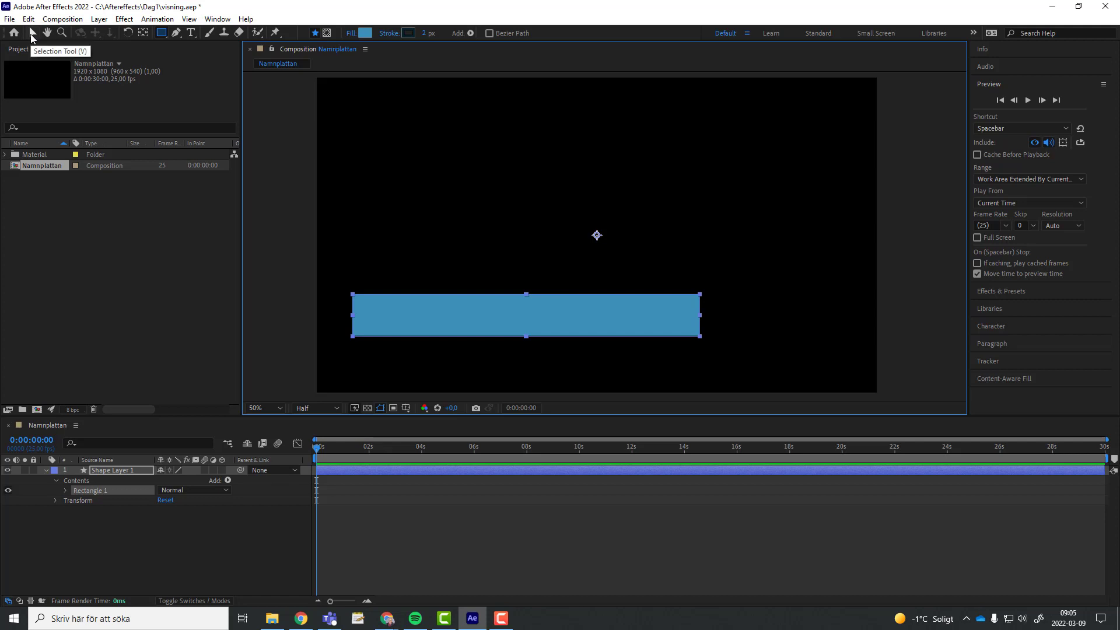
# - Reshape the rectangle into a long, level flat bar and move it toward the lower-left edge
pyautogui.click(30, 34)
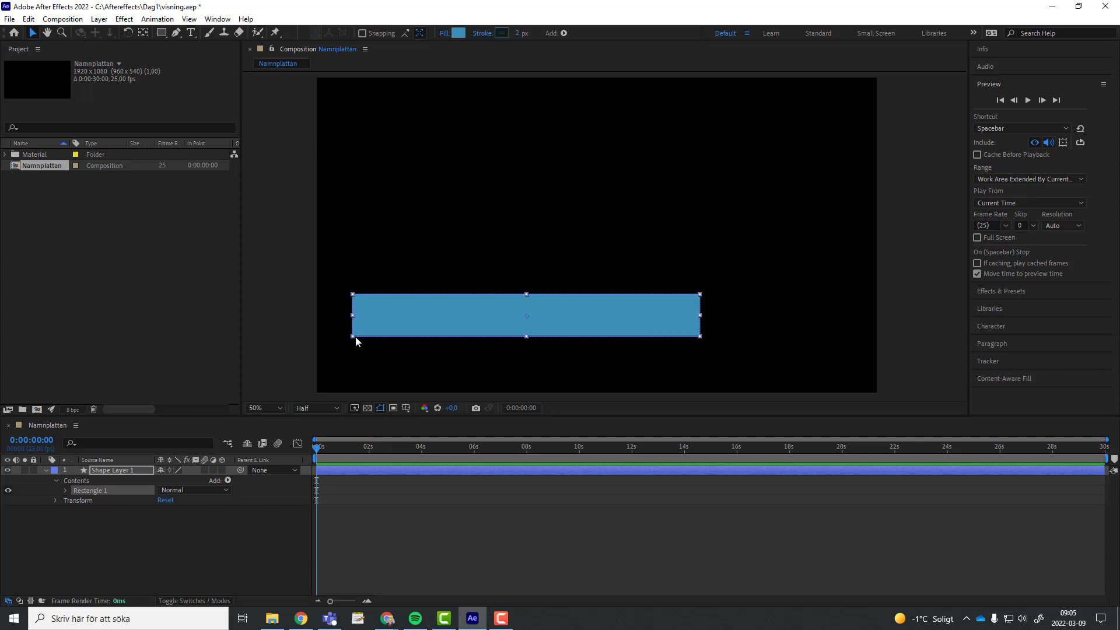
pyautogui.moveTo(355, 337); pyautogui.dragTo(427, 374)
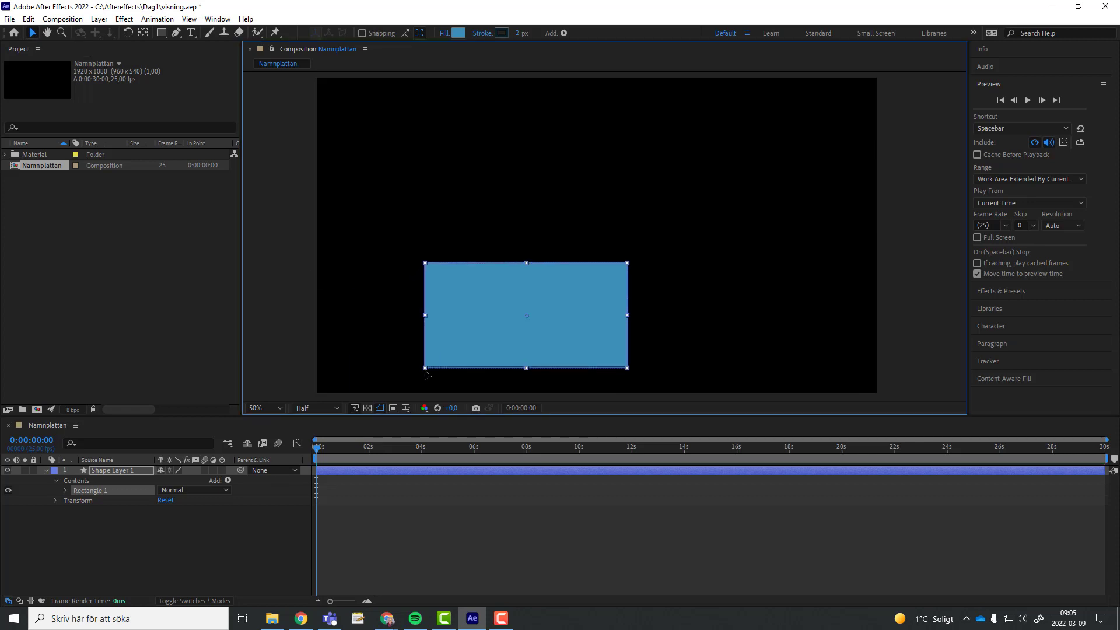
pyautogui.moveTo(426, 374)
pyautogui.mouseDown()
pyautogui.moveTo(366, 316)
pyautogui.moveTo(350, 315)
pyautogui.mouseUp()
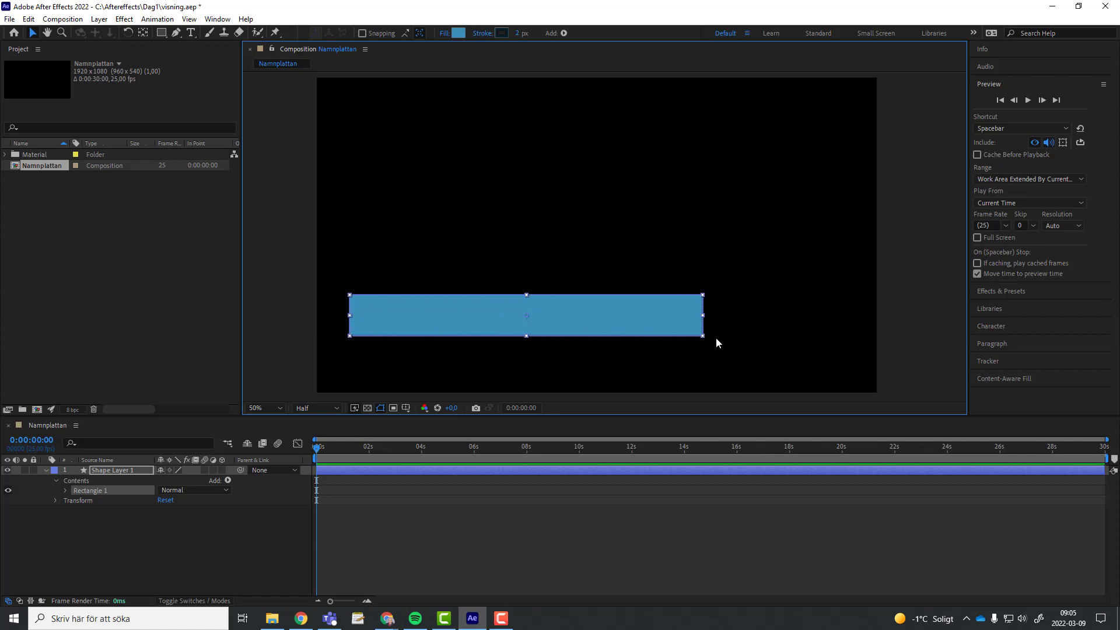
pyautogui.moveTo(712, 344); pyautogui.dragTo(653, 376)
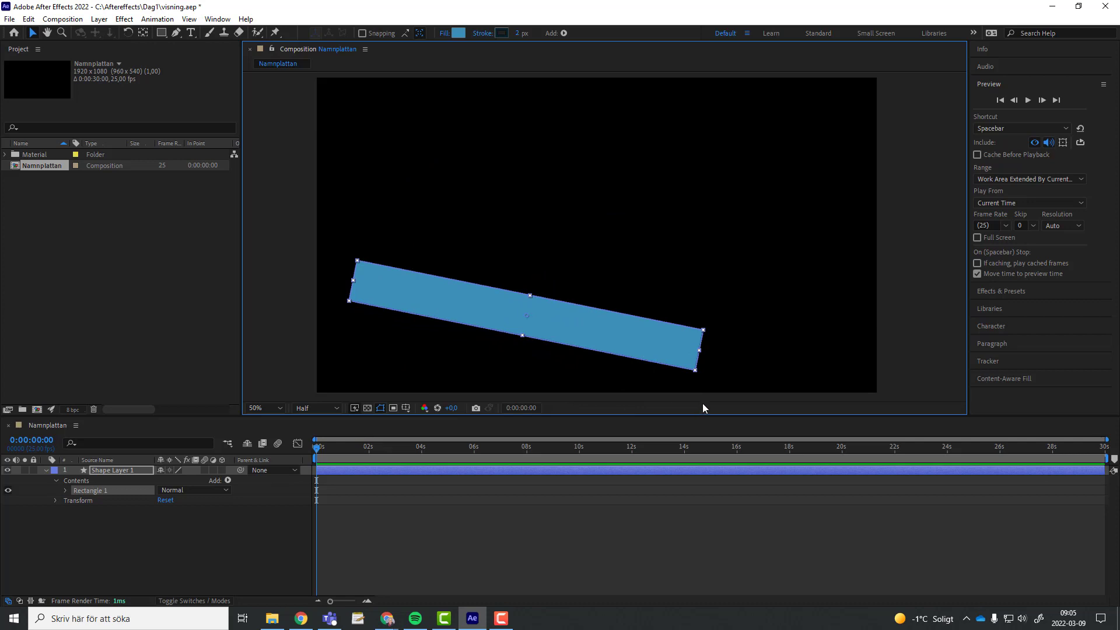
pyautogui.hotkey('ctrl', 'z')
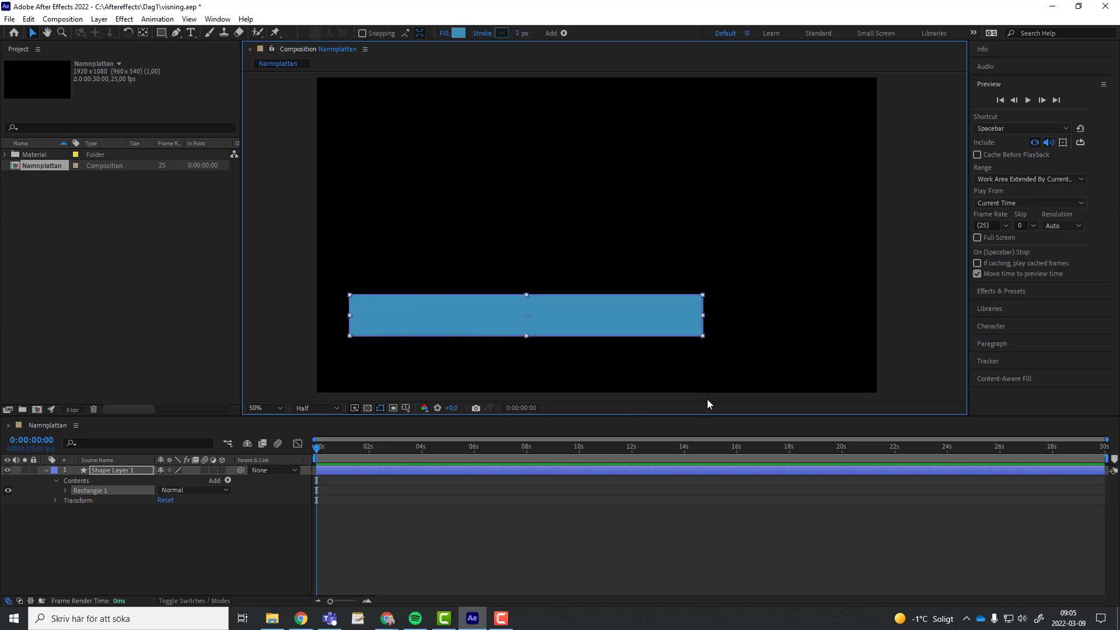
pyautogui.moveTo(573, 315)
pyautogui.mouseDown()
pyautogui.moveTo(606, 261)
pyautogui.moveTo(554, 356)
pyautogui.mouseUp()
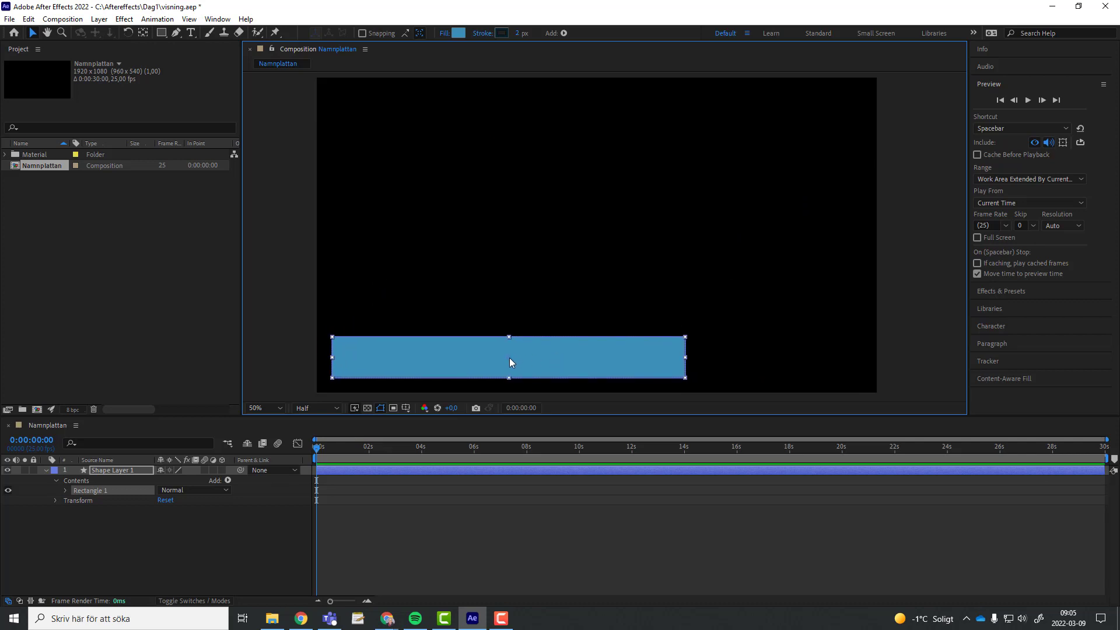
# - Reposition the bar's anchor point with the Pan Behind tool, centring it with Ctrl+Alt+Home
pyautogui.press('y')
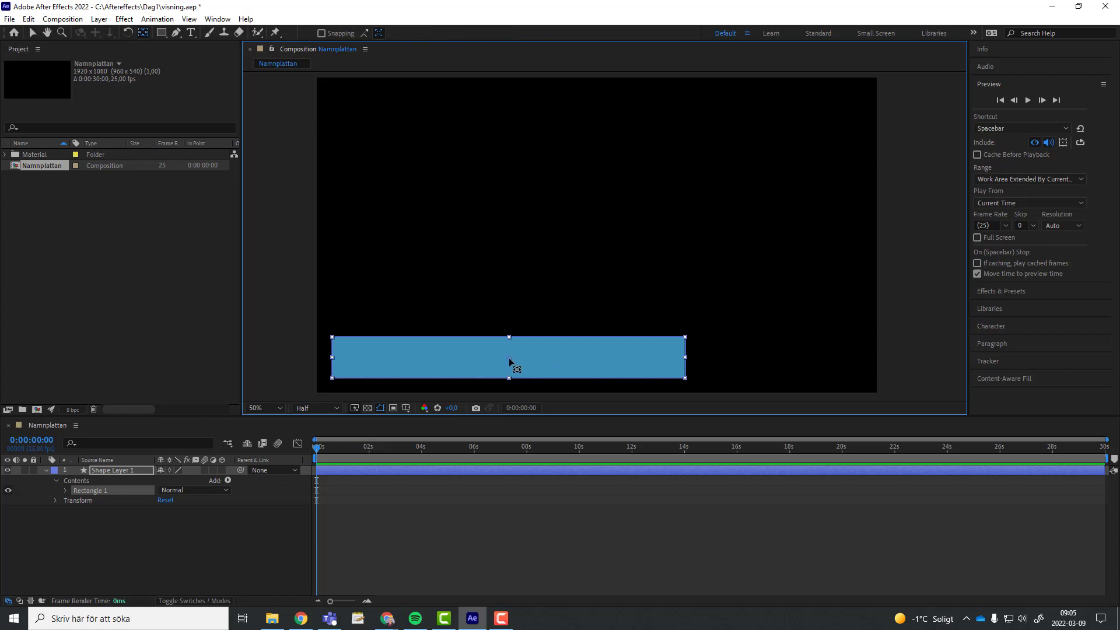
pyautogui.moveTo(511, 362)
pyautogui.mouseDown()
pyautogui.moveTo(571, 358)
pyautogui.moveTo(511, 362)
pyautogui.mouseUp()
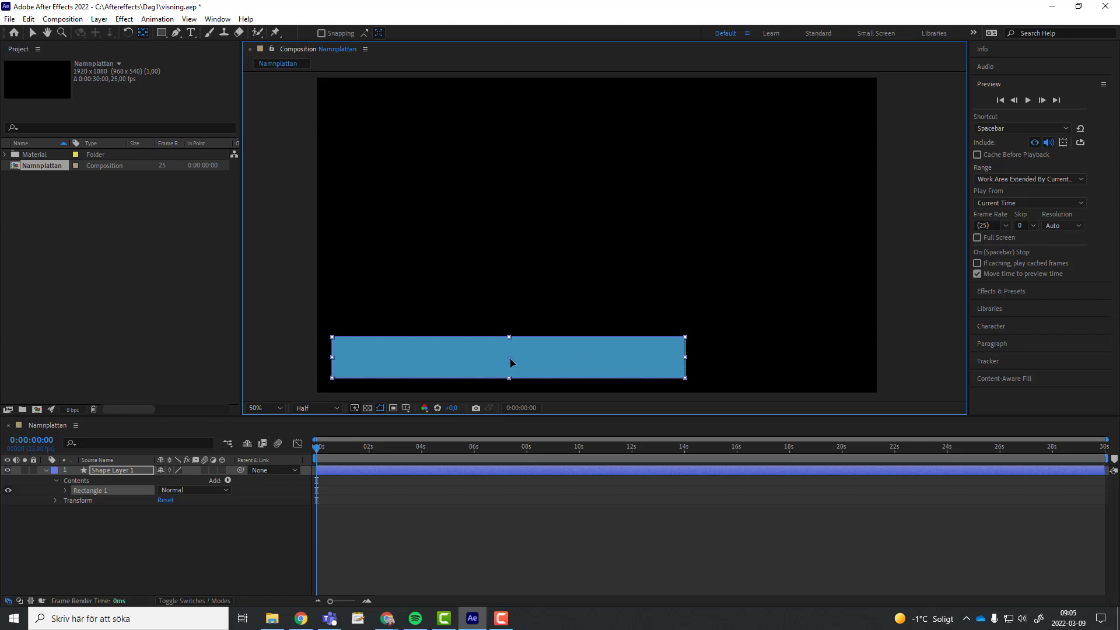
pyautogui.press('v')
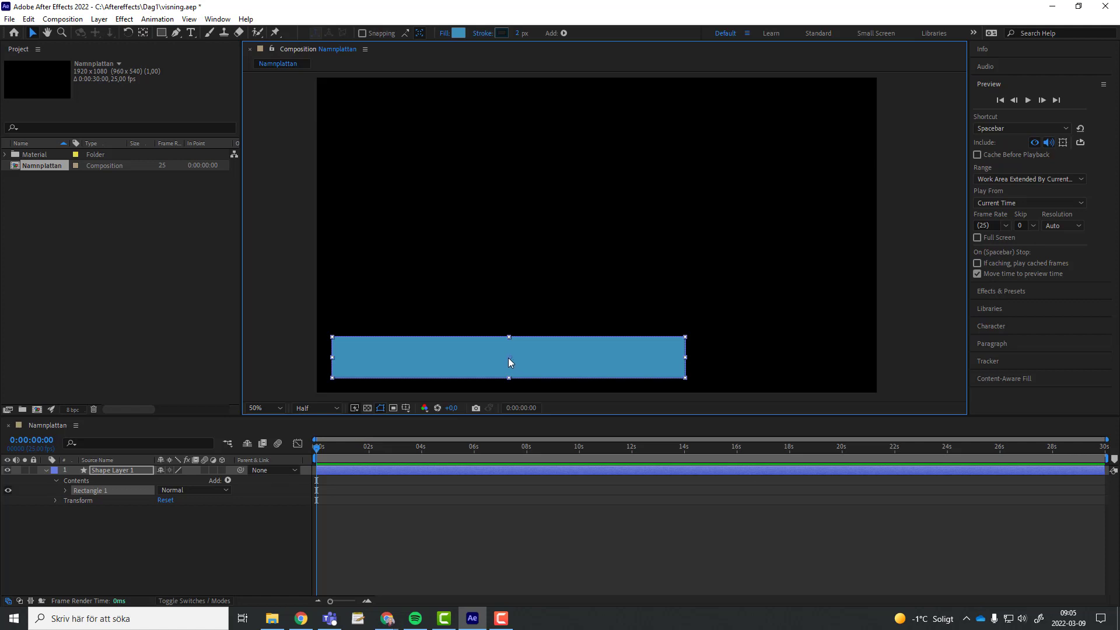
pyautogui.press('y')
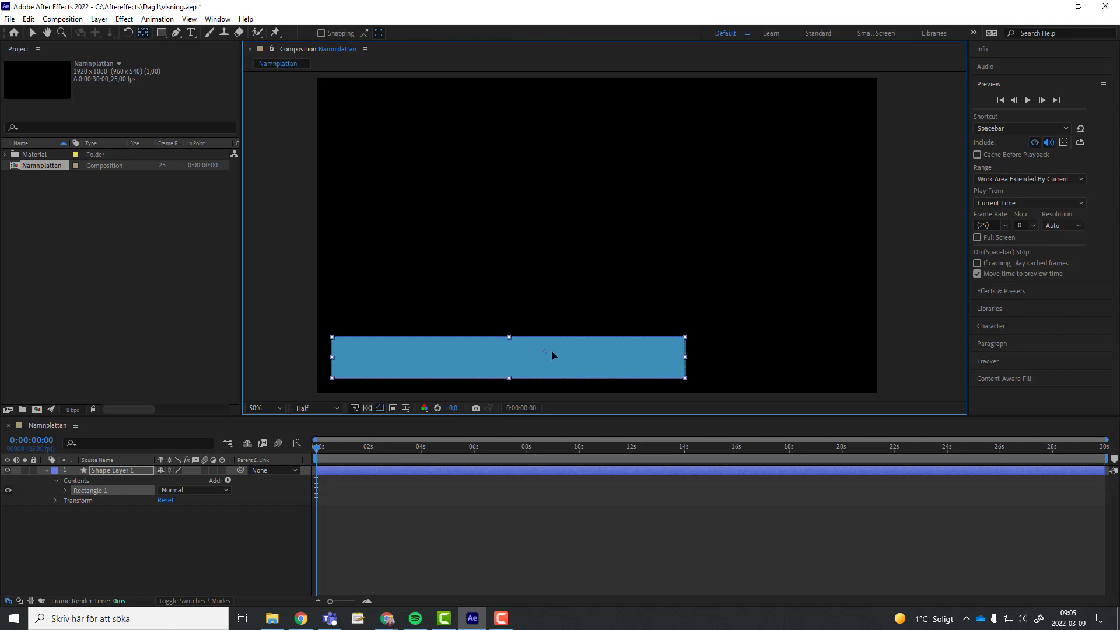
pyautogui.moveTo(551, 352); pyautogui.dragTo(510, 360)
pyautogui.press('v')
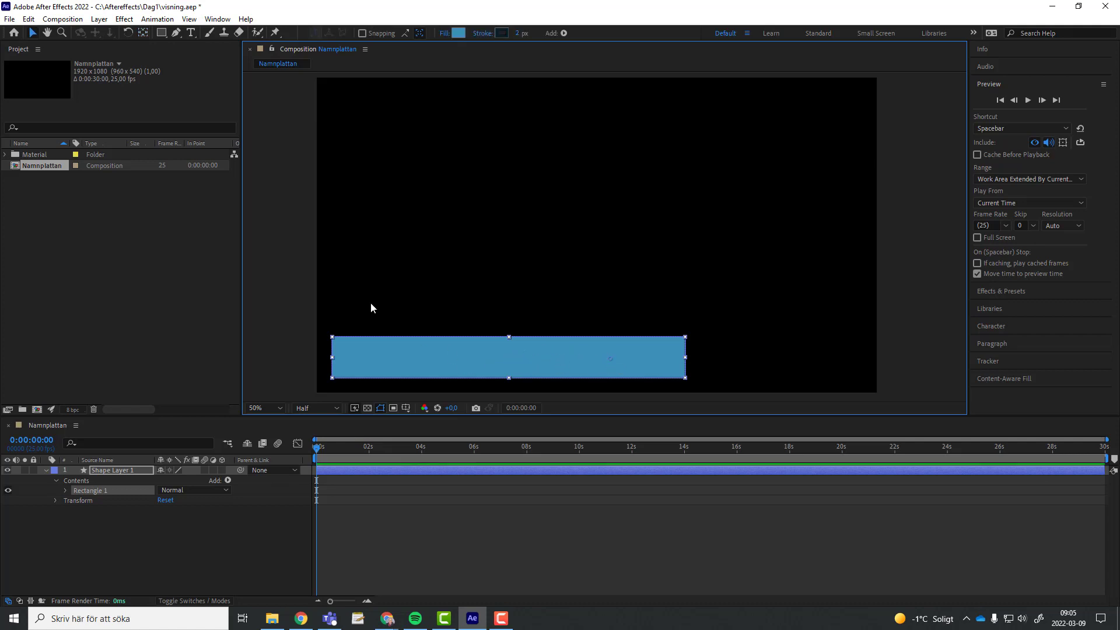
pyautogui.click(325, 331)
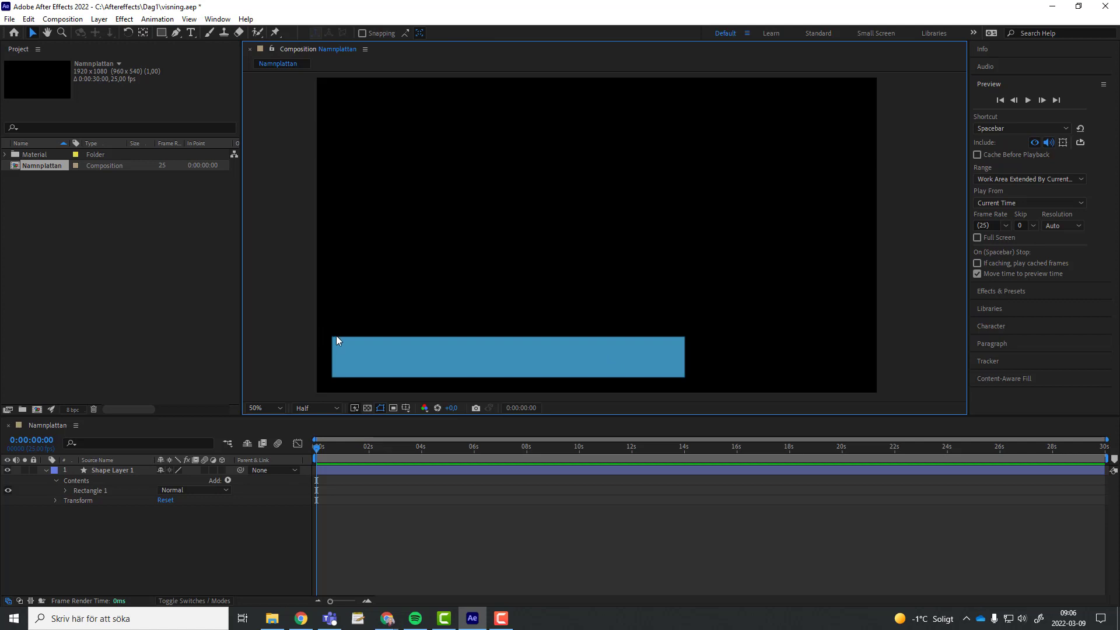
pyautogui.click(336, 338)
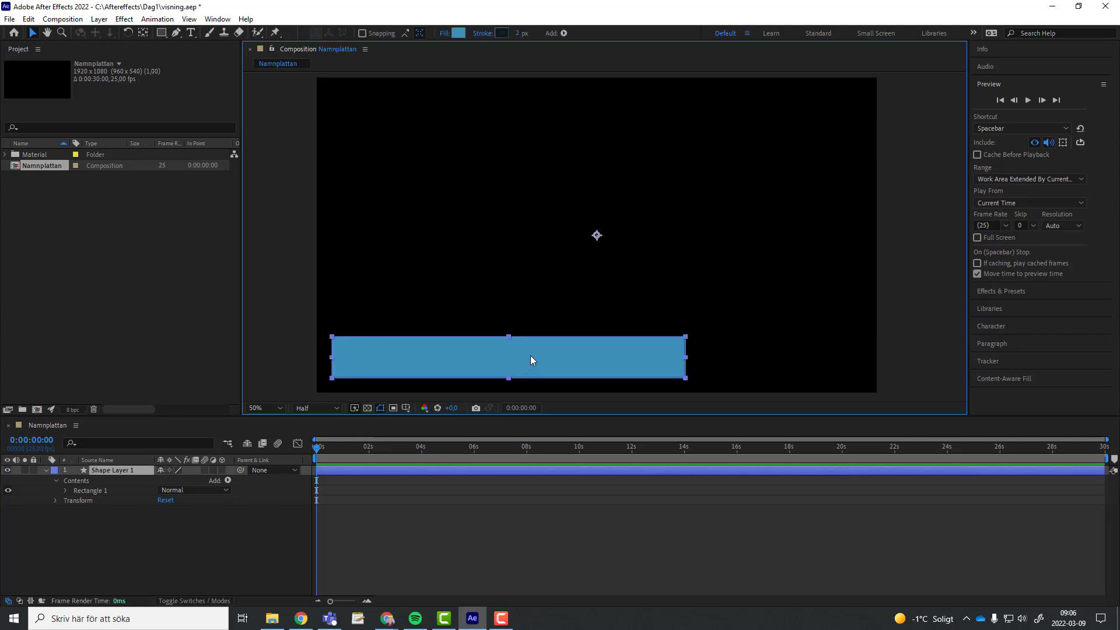
pyautogui.press('y')
pyautogui.hotkey('ctrl', 'alt', 'Home')
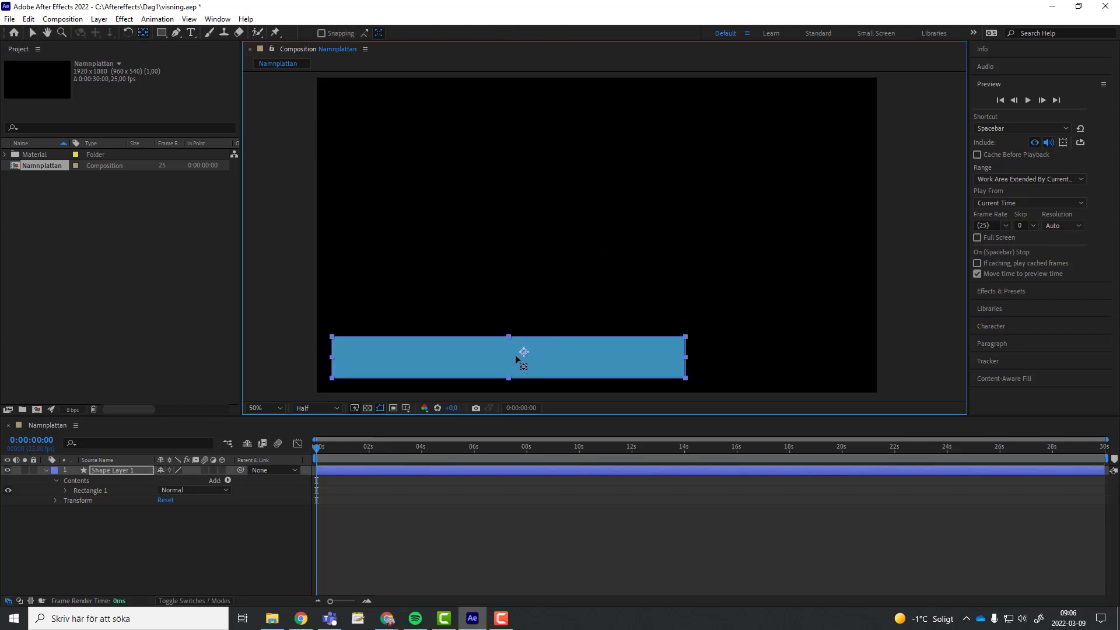
pyautogui.press('v')
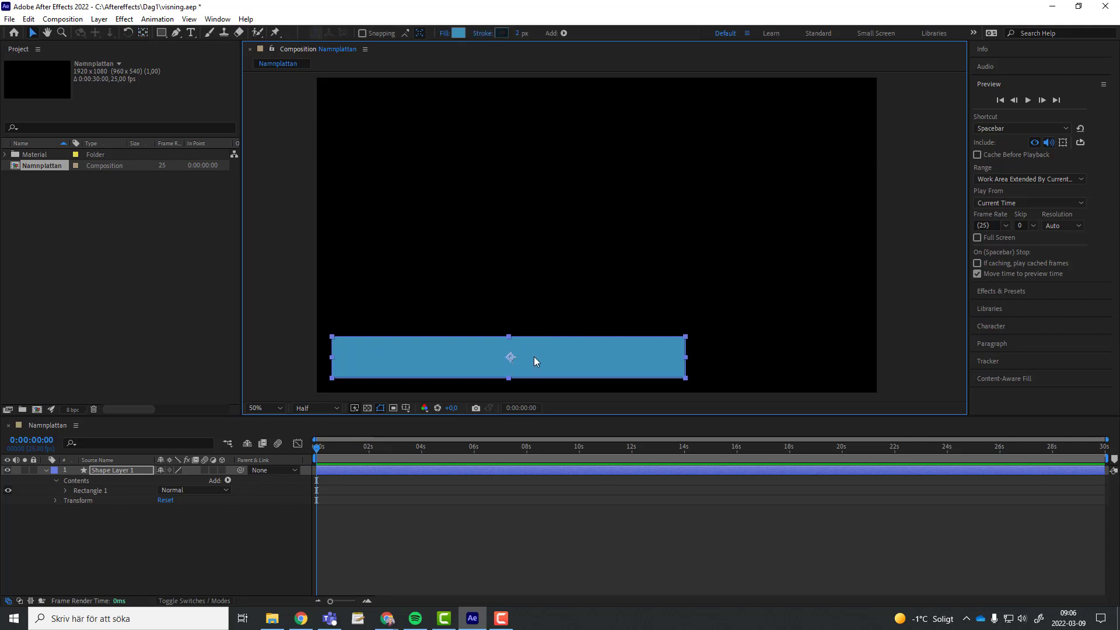
# - Nudge the bar slightly right and fine-tune its anchor point
pyautogui.moveTo(510, 355); pyautogui.dragTo(514, 355)
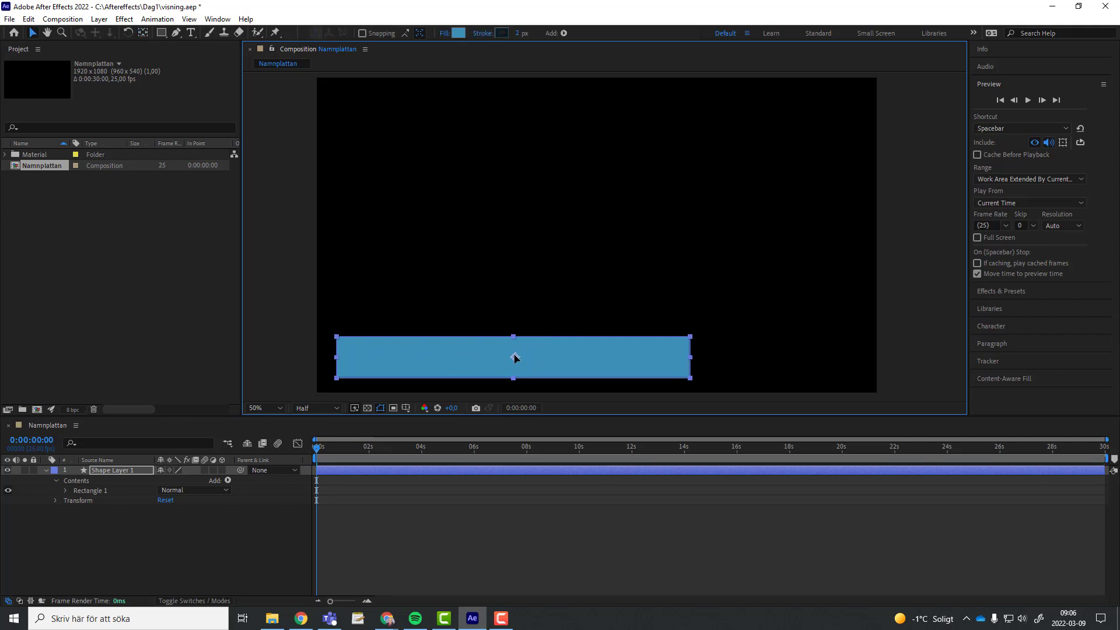
pyautogui.press('y')
pyautogui.moveTo(640, 355); pyautogui.dragTo(636, 357)
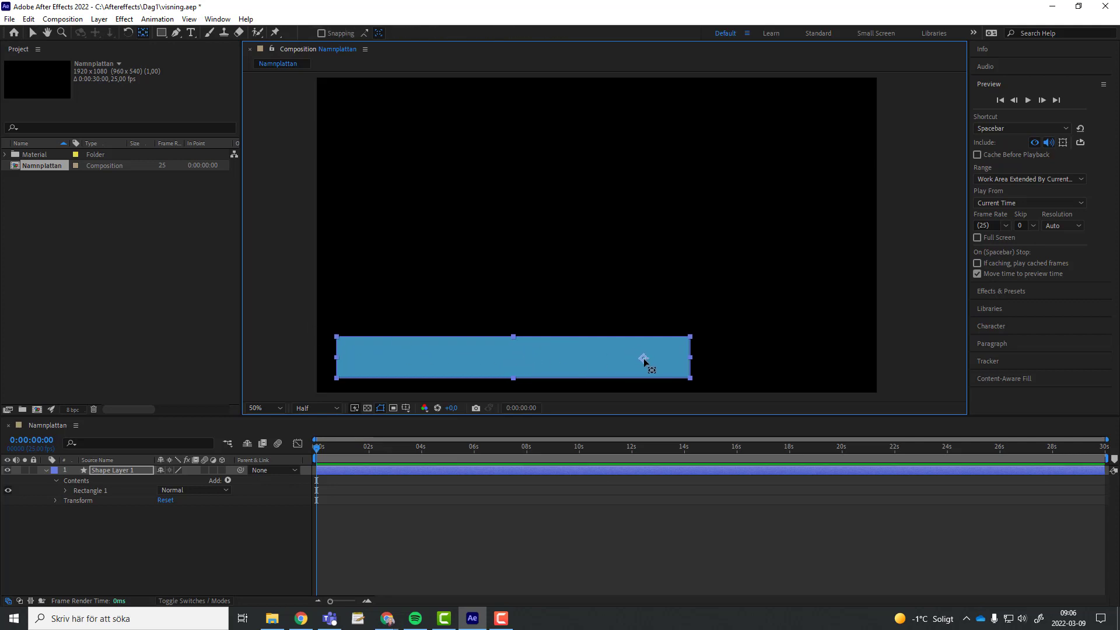
pyautogui.press('v')
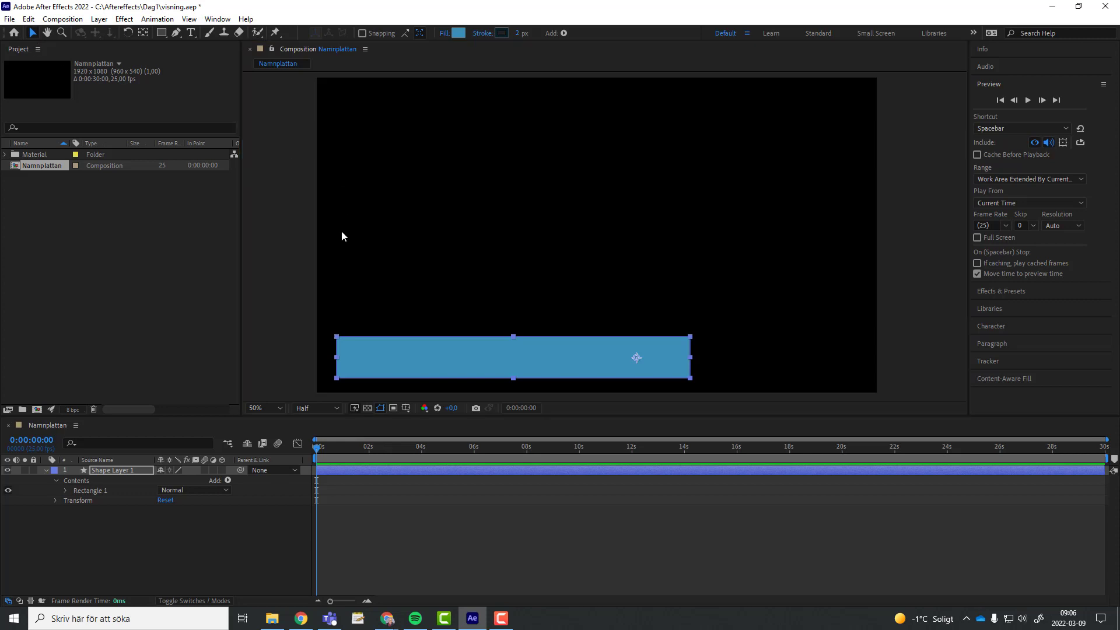
# - Lift the bar slightly off the bottom edge and extend its left edge a little
pyautogui.moveTo(362, 350)
pyautogui.mouseDown()
pyautogui.moveTo(388, 325)
pyautogui.moveTo(361, 307)
pyautogui.mouseUp()
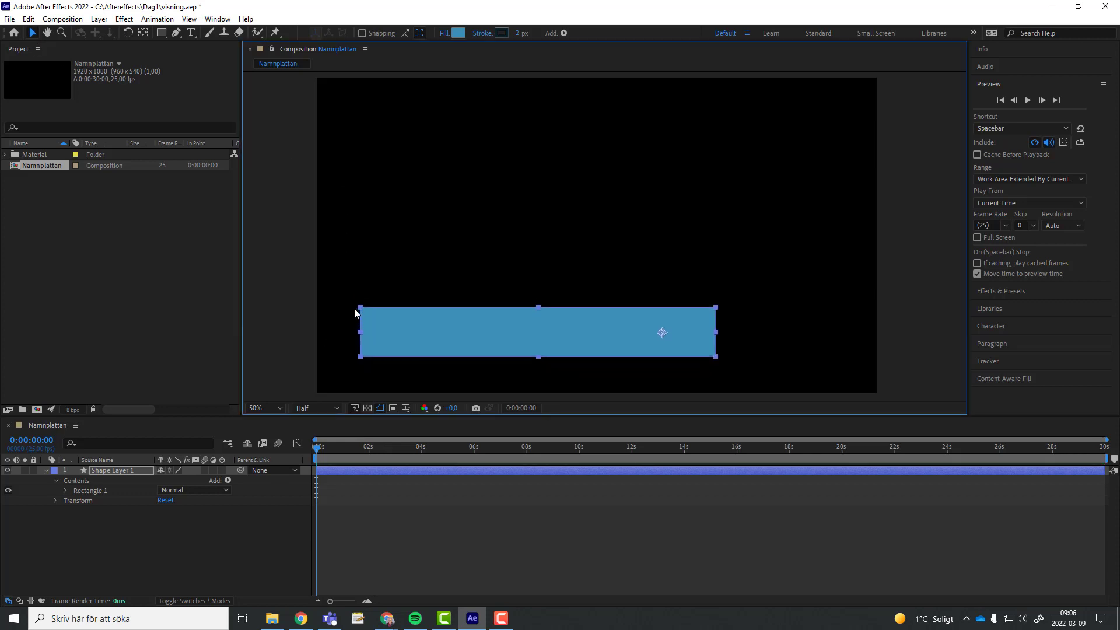
pyautogui.click(345, 299)
pyautogui.click(365, 327)
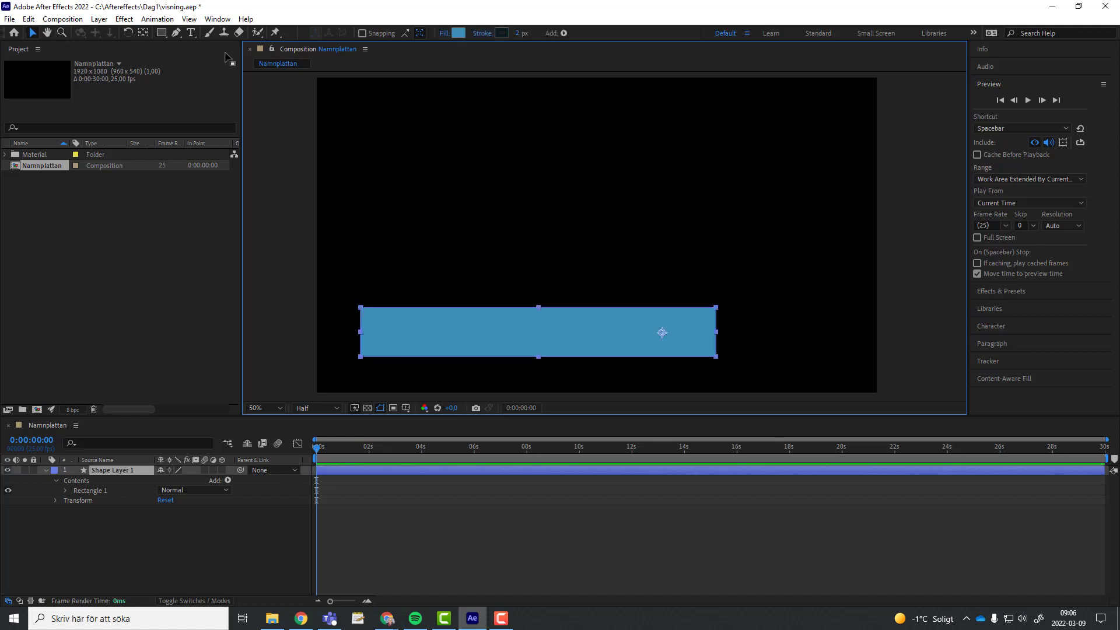
pyautogui.press('y')
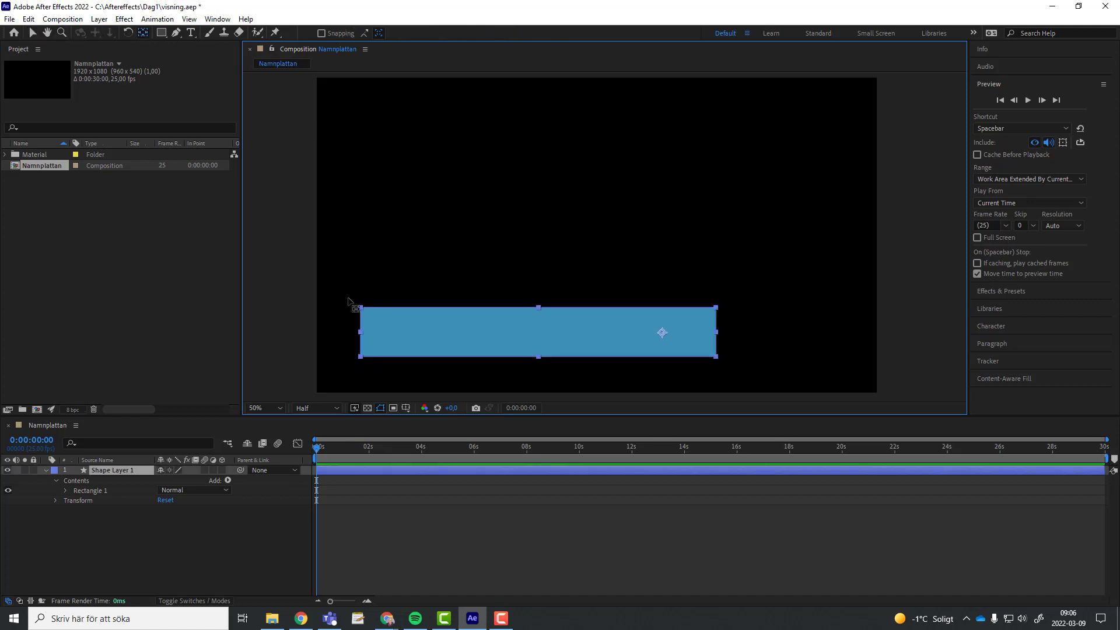
pyautogui.click(349, 299)
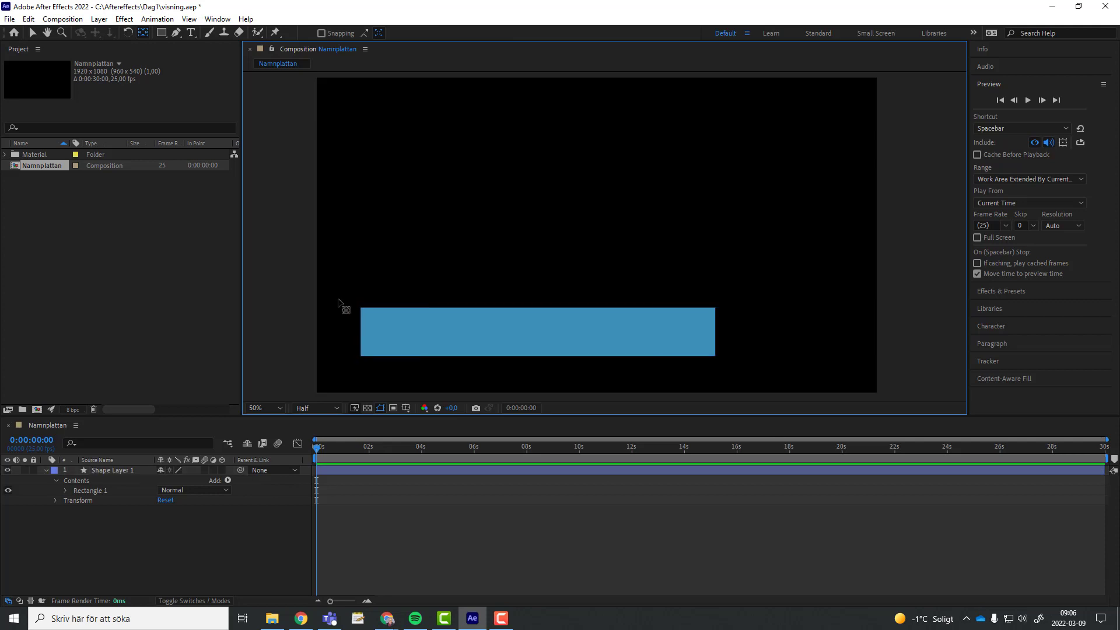
pyautogui.click(376, 323)
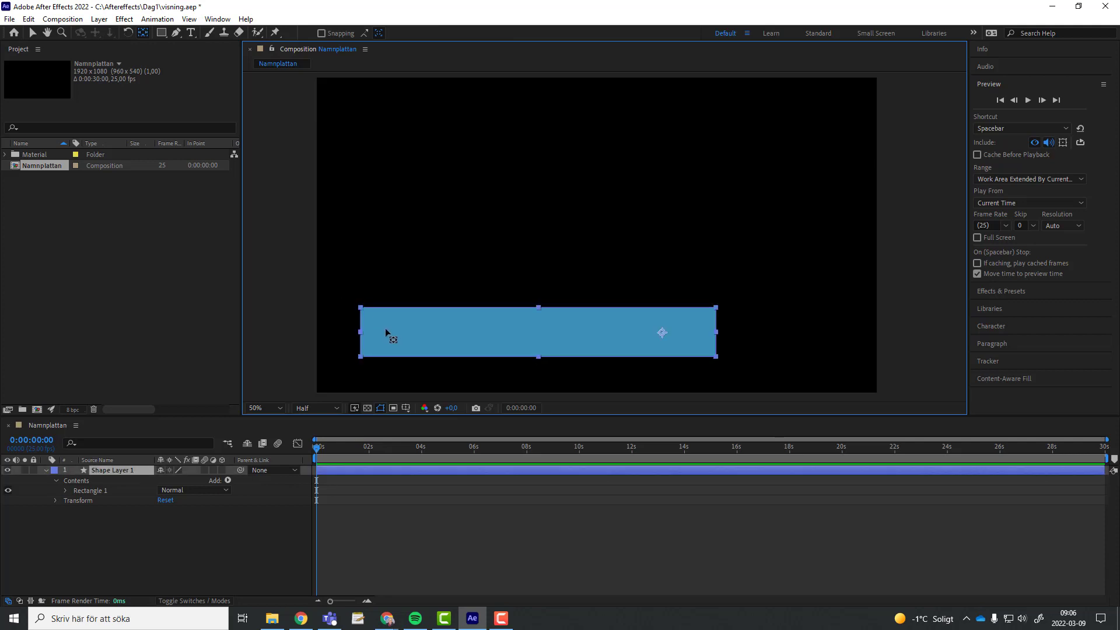
pyautogui.press('v')
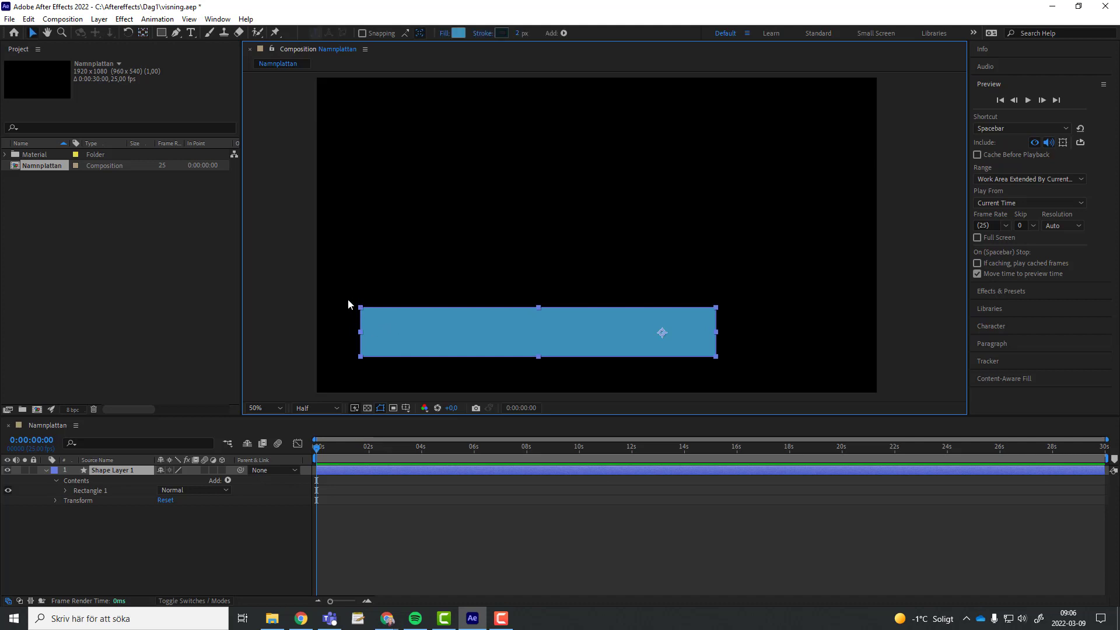
pyautogui.moveTo(359, 355); pyautogui.dragTo(352, 356)
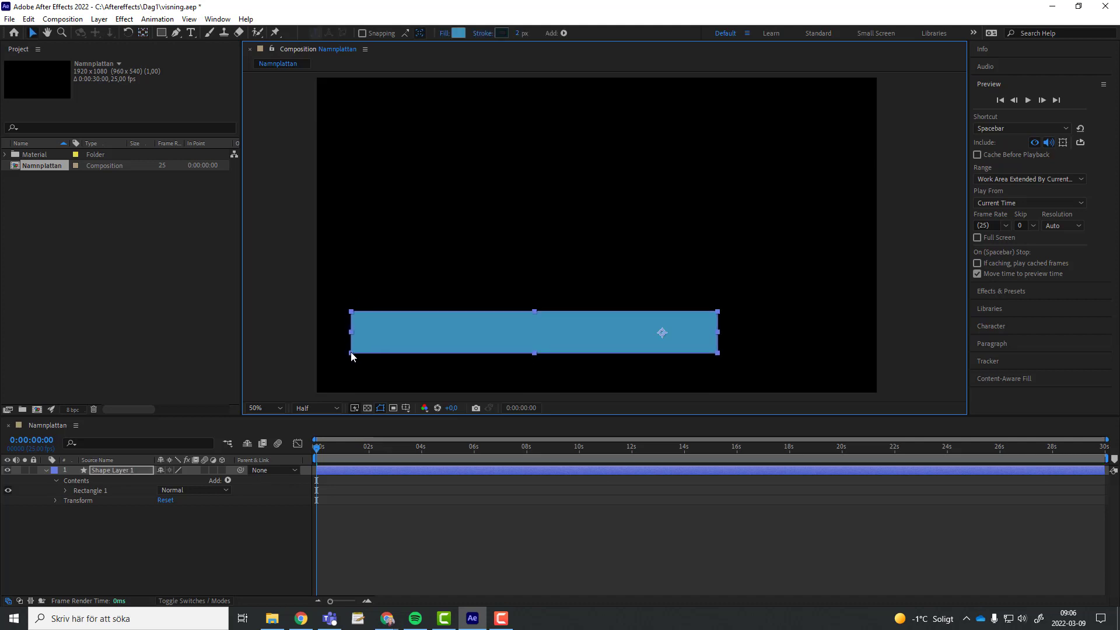
# - Tilt the bar with the Rotation tool, level it again, and centre its anchor point
pyautogui.click(128, 34)
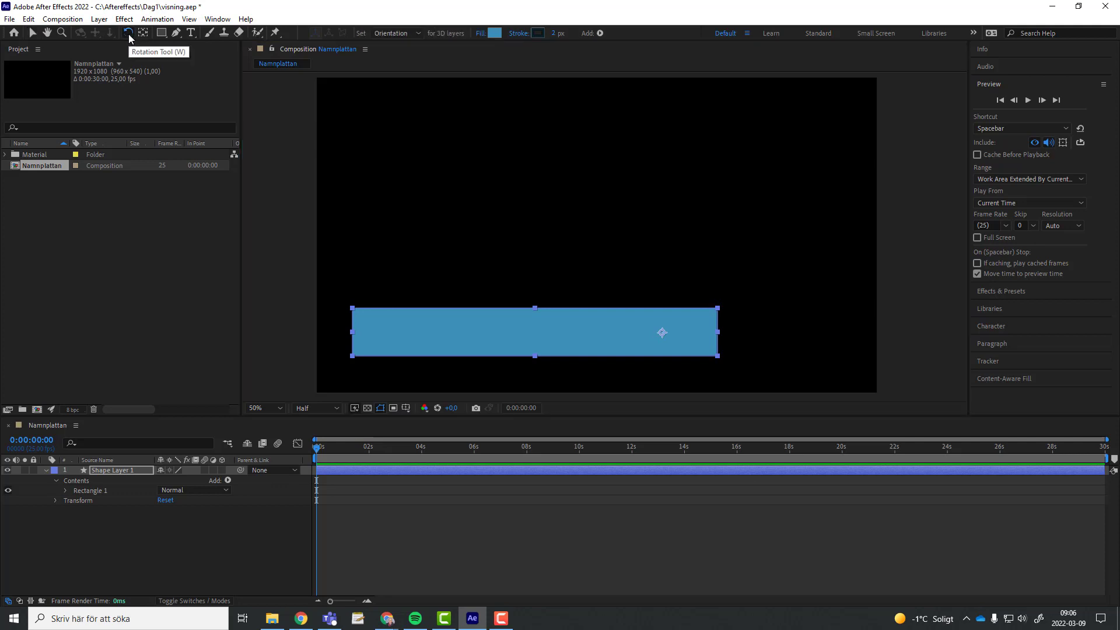
pyautogui.click(360, 294)
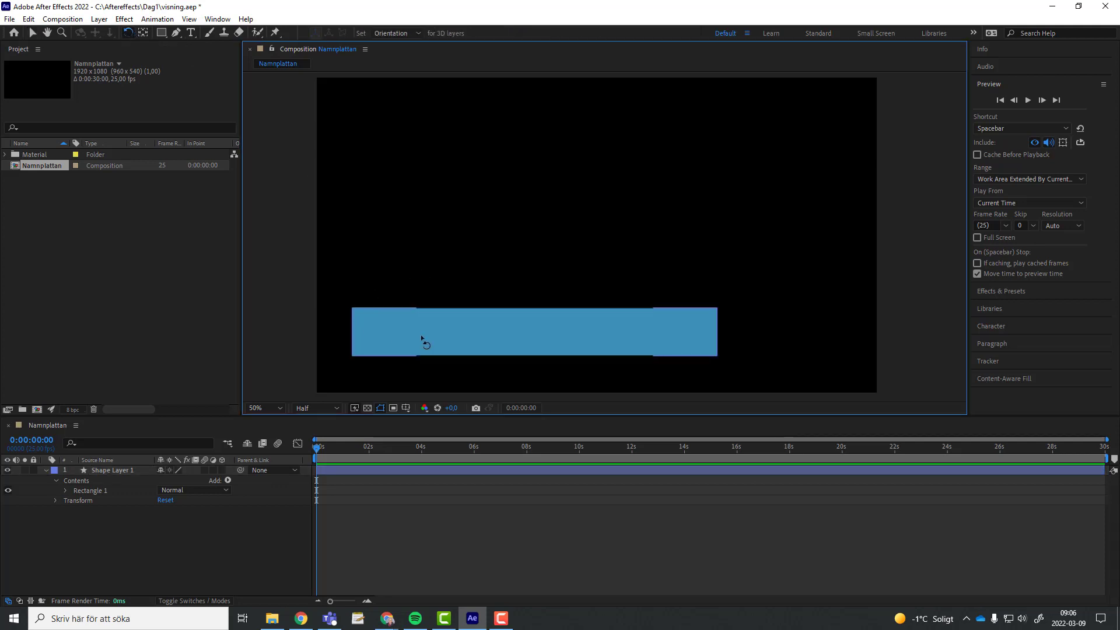
pyautogui.click(404, 328)
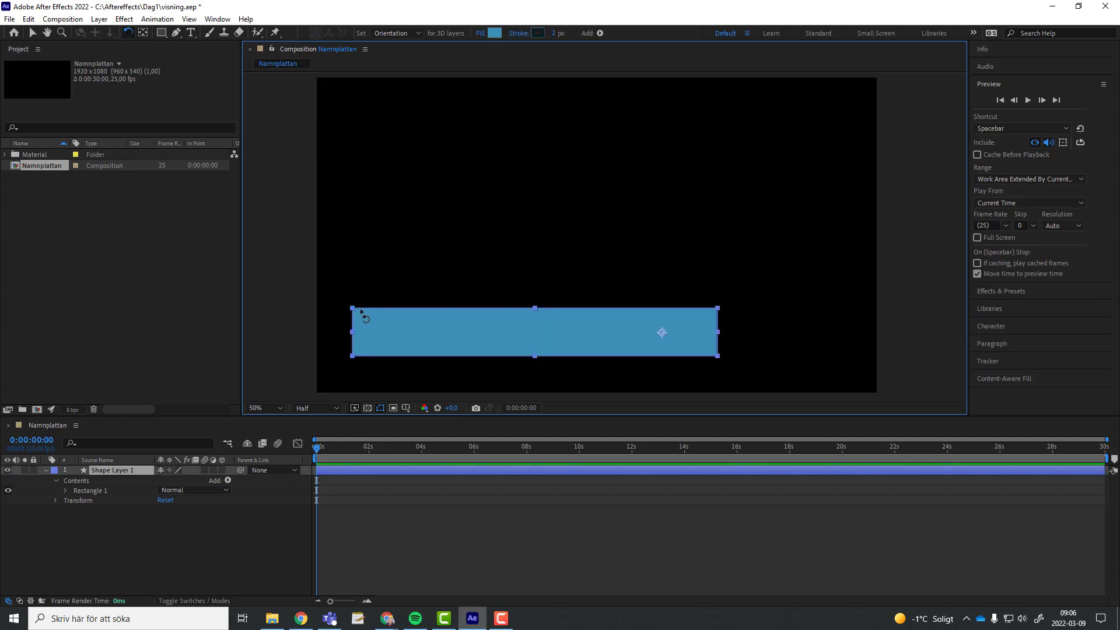
pyautogui.moveTo(363, 313)
pyautogui.mouseDown()
pyautogui.moveTo(377, 325)
pyautogui.moveTo(371, 315)
pyautogui.mouseUp()
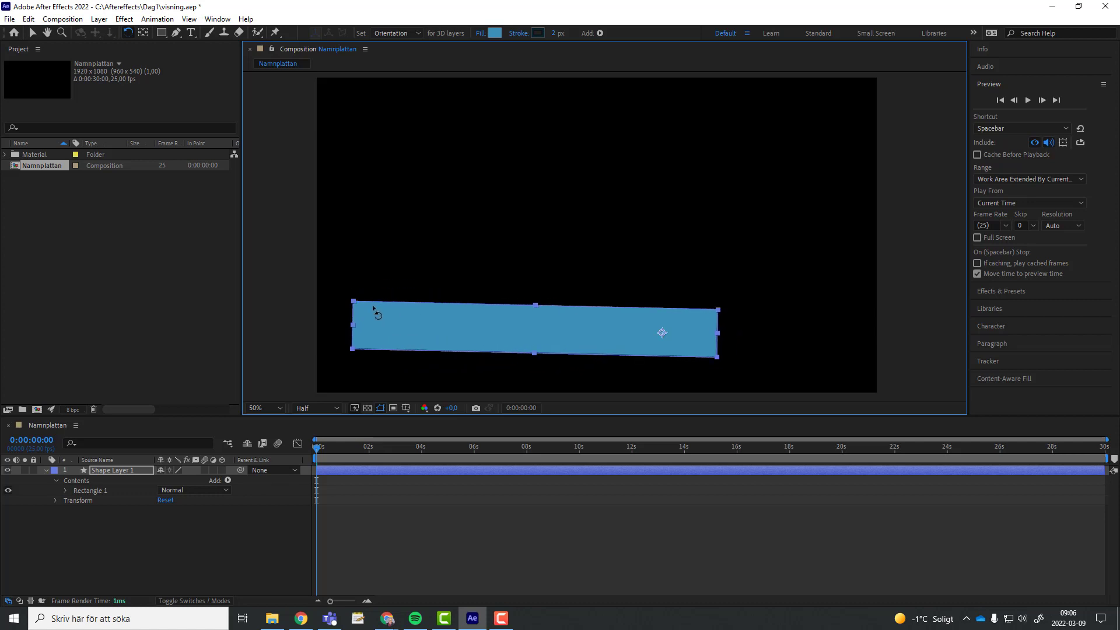
pyautogui.moveTo(370, 316)
pyautogui.mouseDown()
pyautogui.moveTo(452, 349)
pyautogui.moveTo(581, 351)
pyautogui.mouseUp()
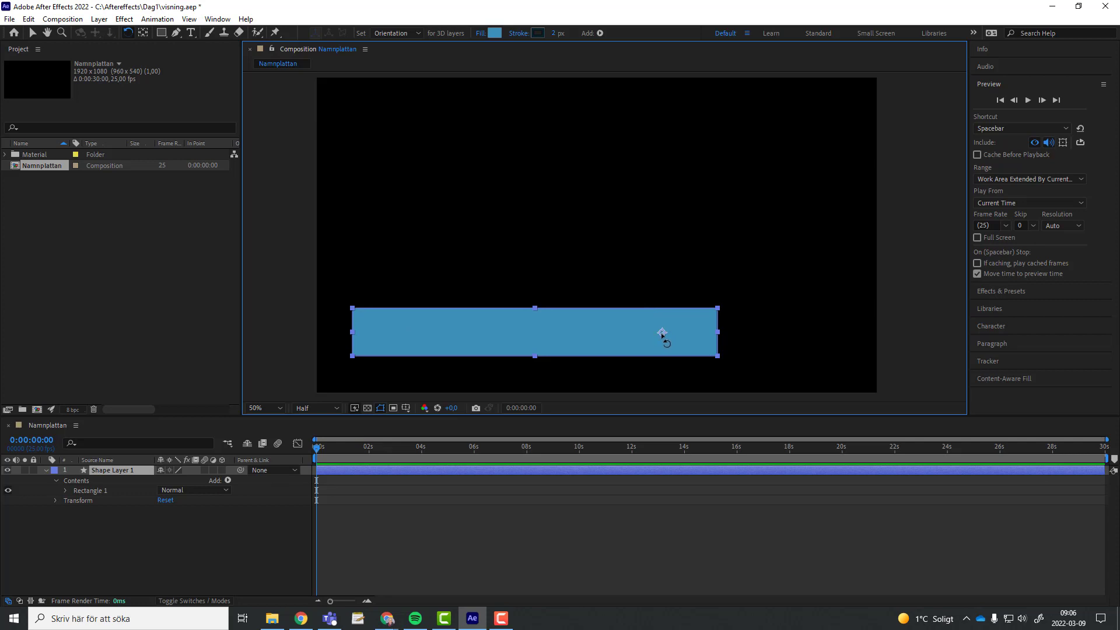
pyautogui.press('y')
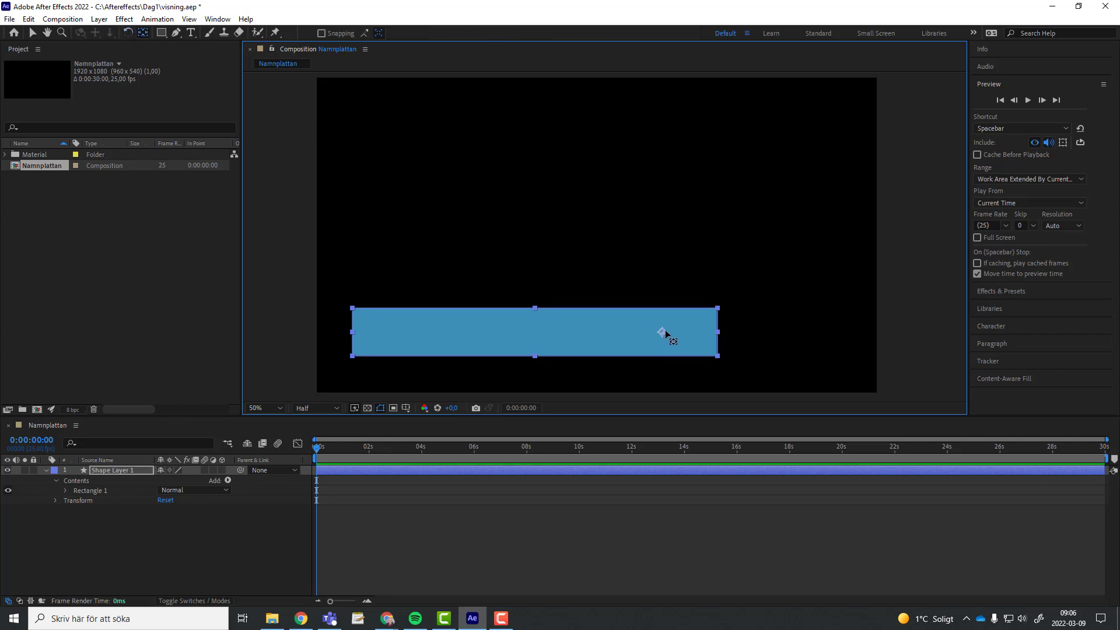
pyautogui.moveTo(664, 334); pyautogui.dragTo(536, 335)
# - Move the blue bar down about 40 px and left into the composition's lower-left corner
pyautogui.click(30, 34)
pyautogui.moveTo(501, 335); pyautogui.dragTo(501, 357)
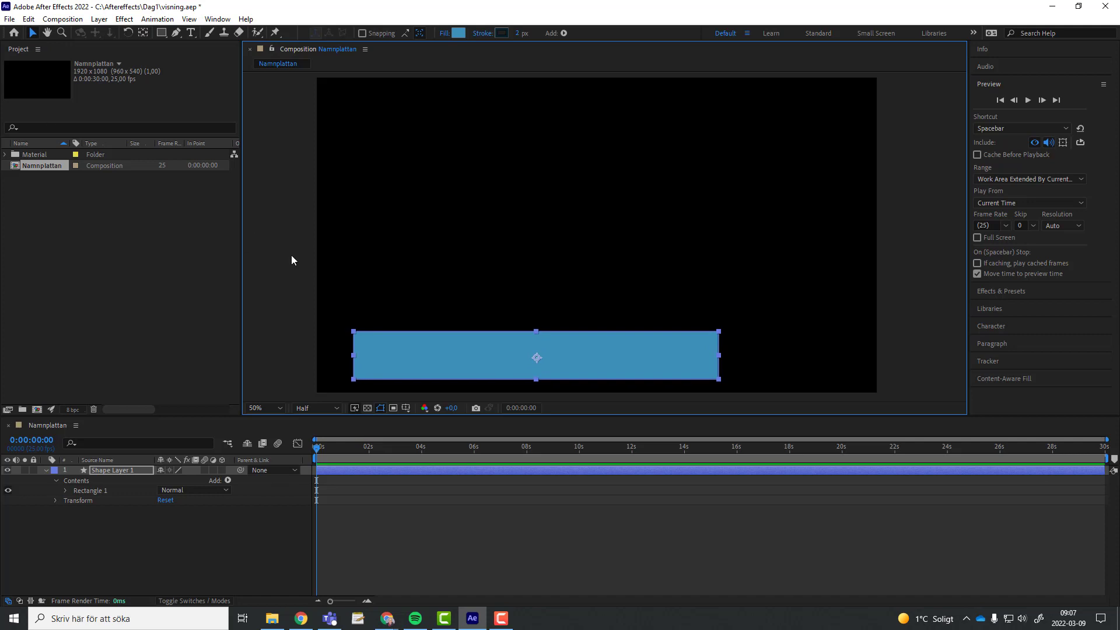
pyautogui.moveTo(473, 367); pyautogui.dragTo(440, 364)
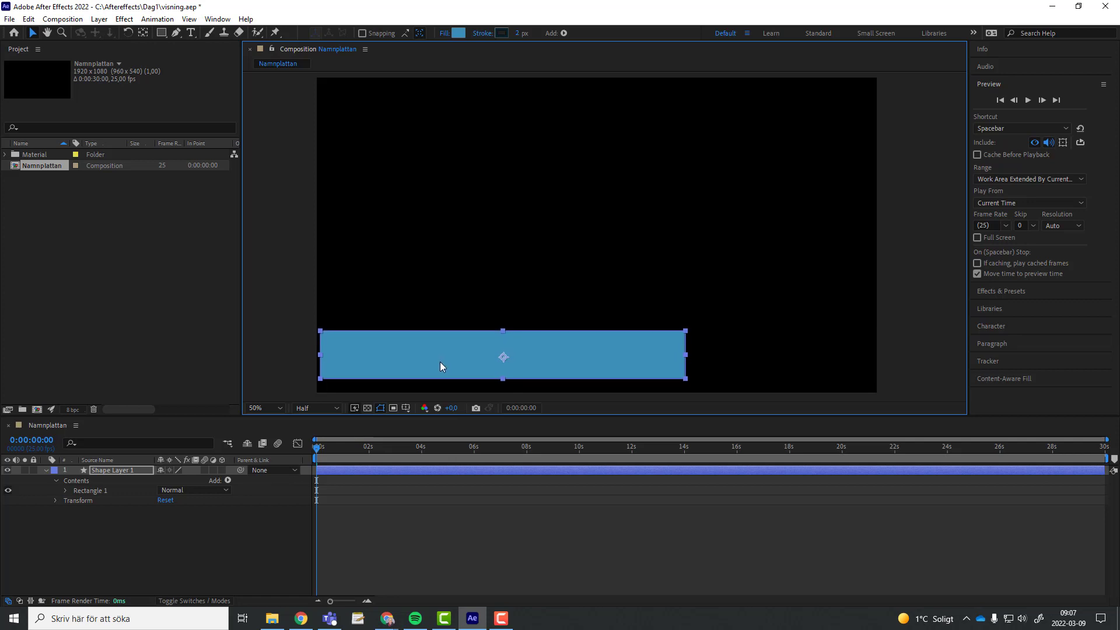
pyautogui.click(467, 303)
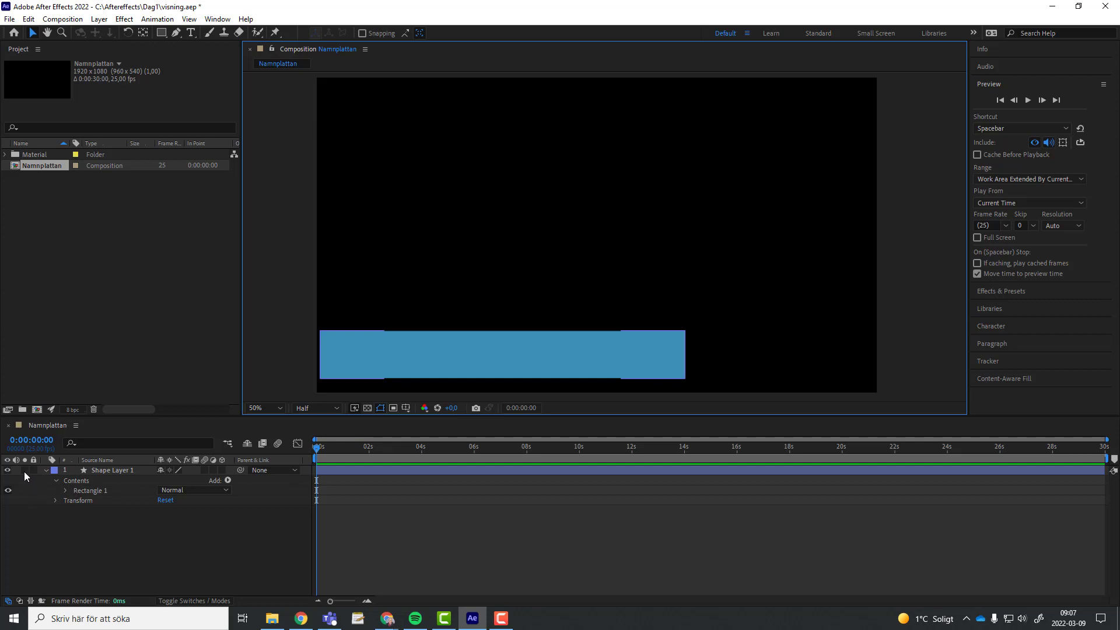
# - Rename Shape Layer 1 to 'Textplatta'
pyautogui.click(103, 470)
pyautogui.rightClick(132, 468)
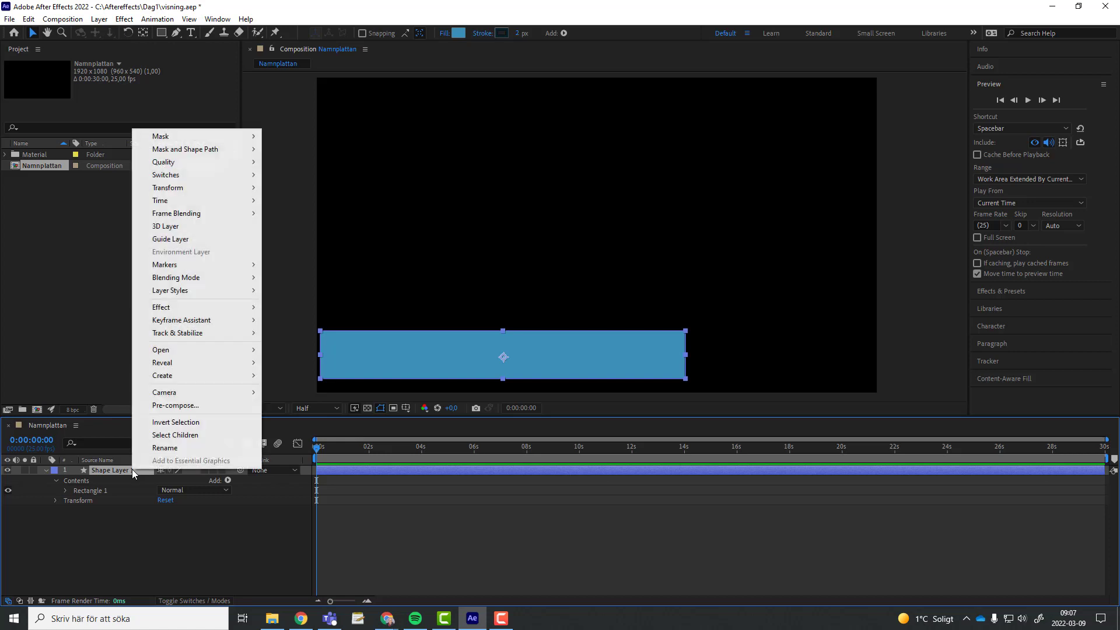
pyautogui.click(163, 448)
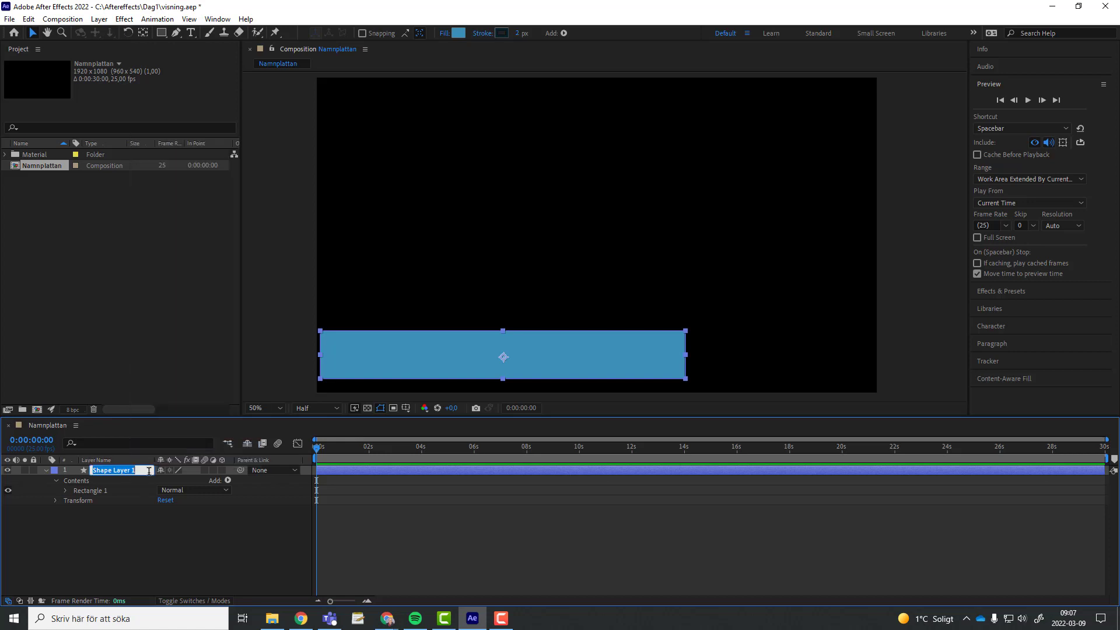
pyautogui.write('Text')
pyautogui.write('platta')
pyautogui.click(234, 554)
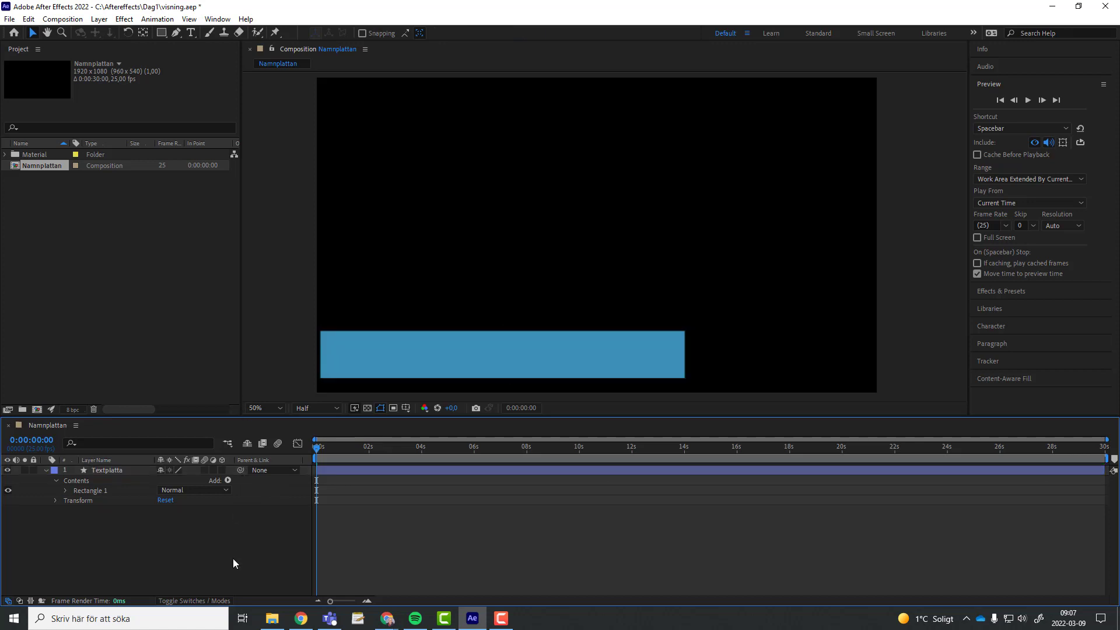
pyautogui.click(104, 473)
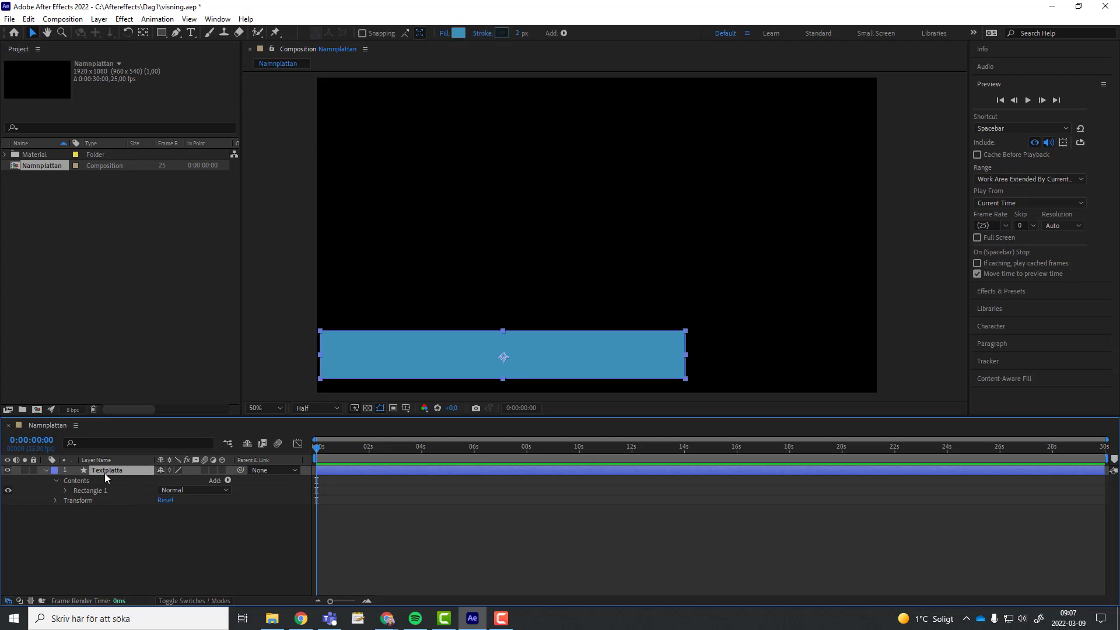
# - Toggle Textplatta's visibility and lock off and back, then drag the bar up to mid-composition
pyautogui.click(7, 470)
pyautogui.click(7, 471)
pyautogui.click(33, 471)
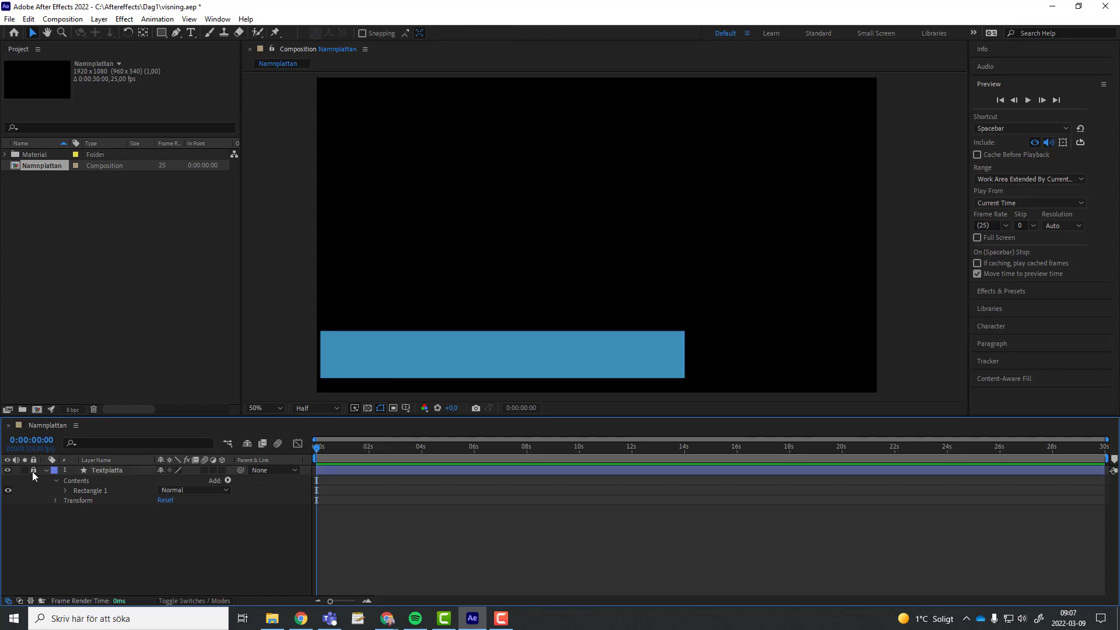
pyautogui.click(33, 470)
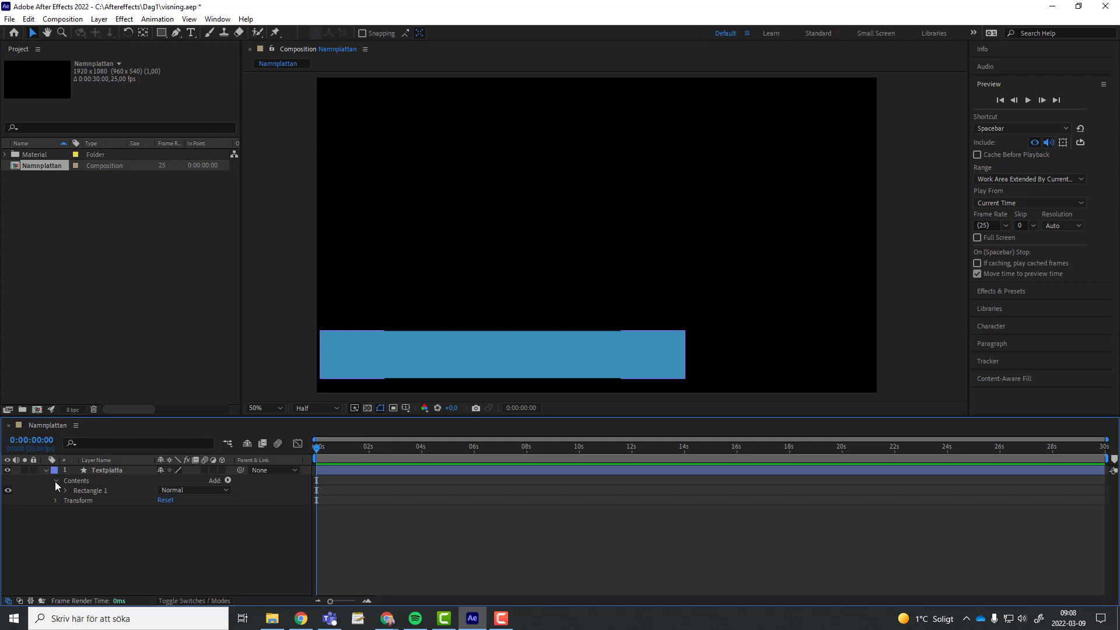
pyautogui.moveTo(437, 359); pyautogui.dragTo(517, 255)
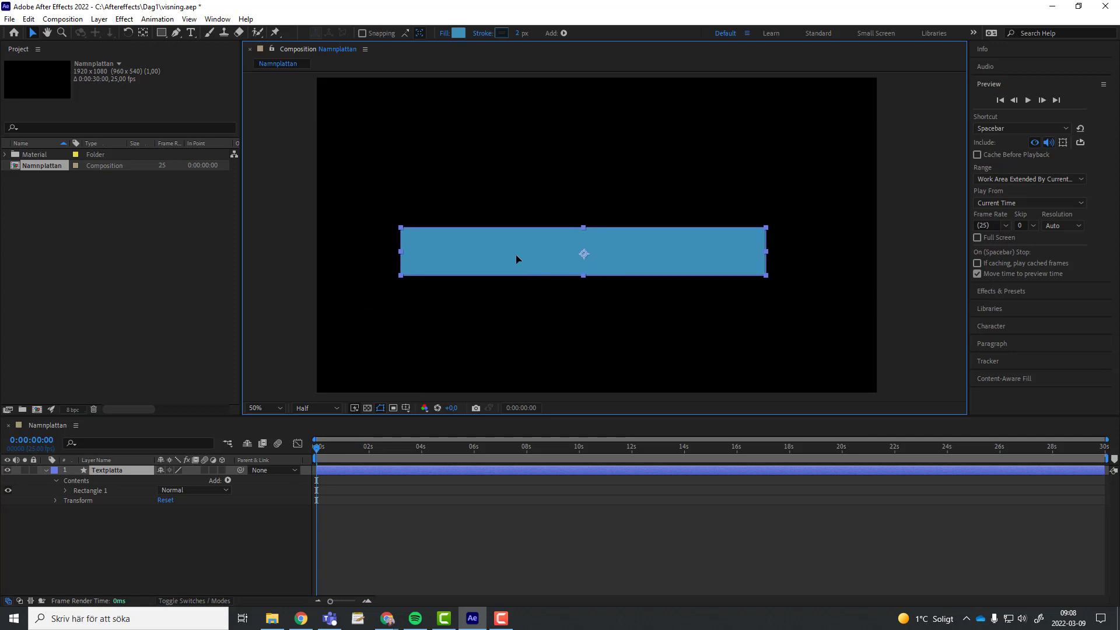
# - Expand Rectangle 1 and inspect its Stroke 1 settings
pyautogui.click(65, 492)
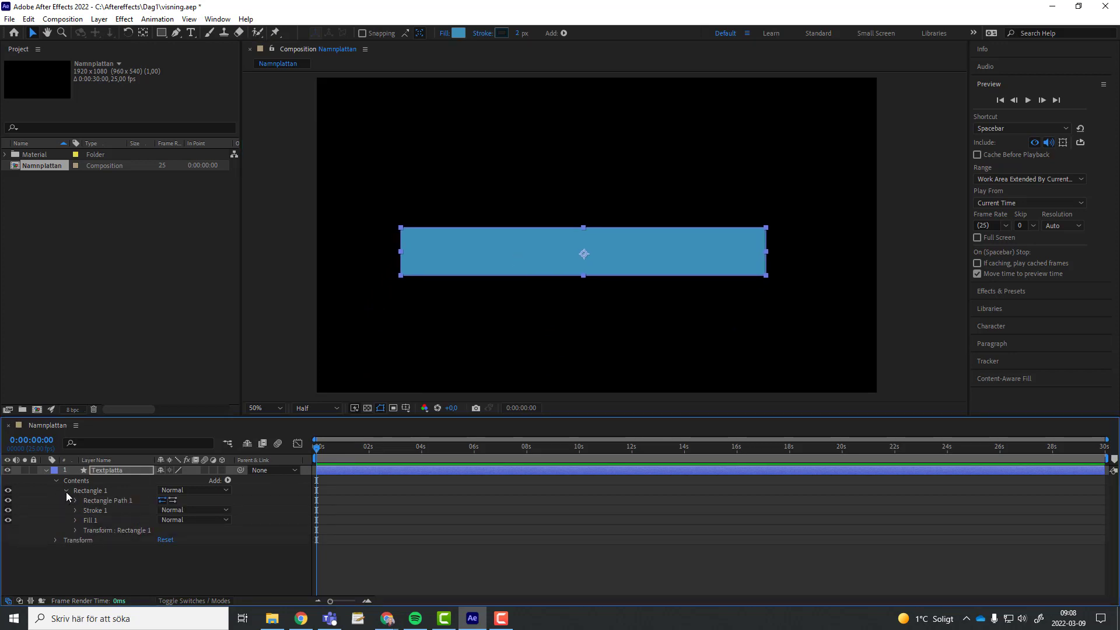
pyautogui.click(65, 491)
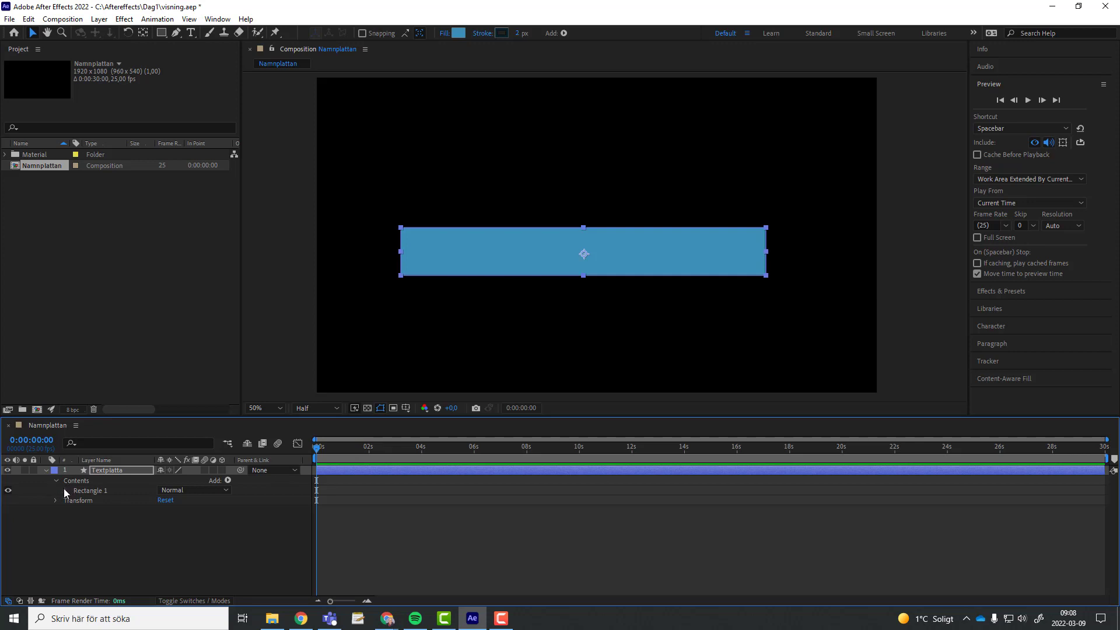
pyautogui.click(63, 489)
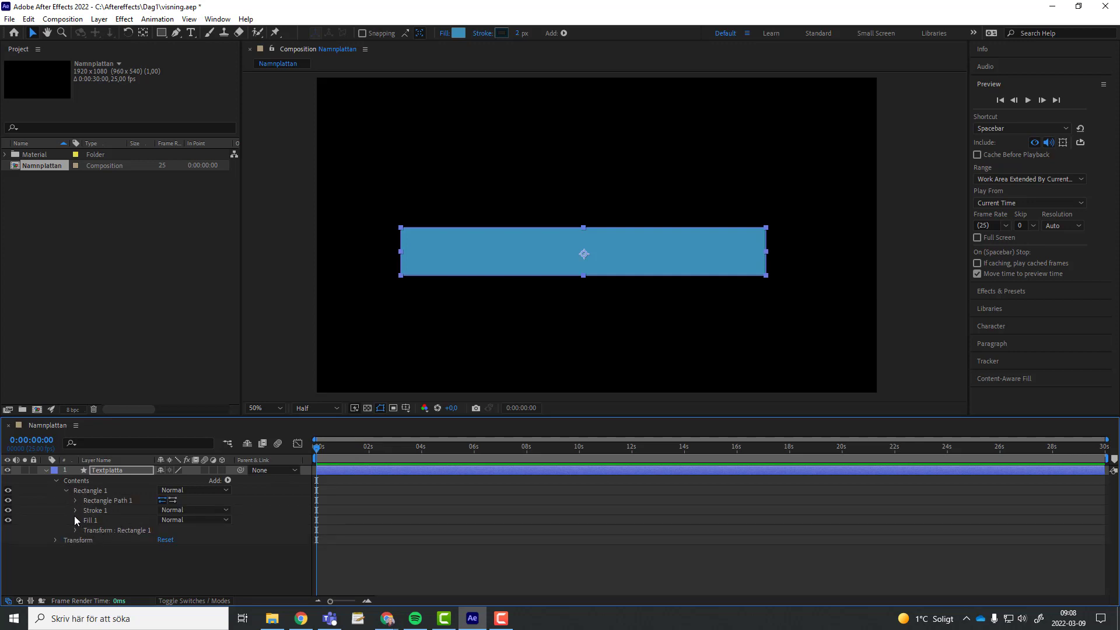
pyautogui.click(76, 510)
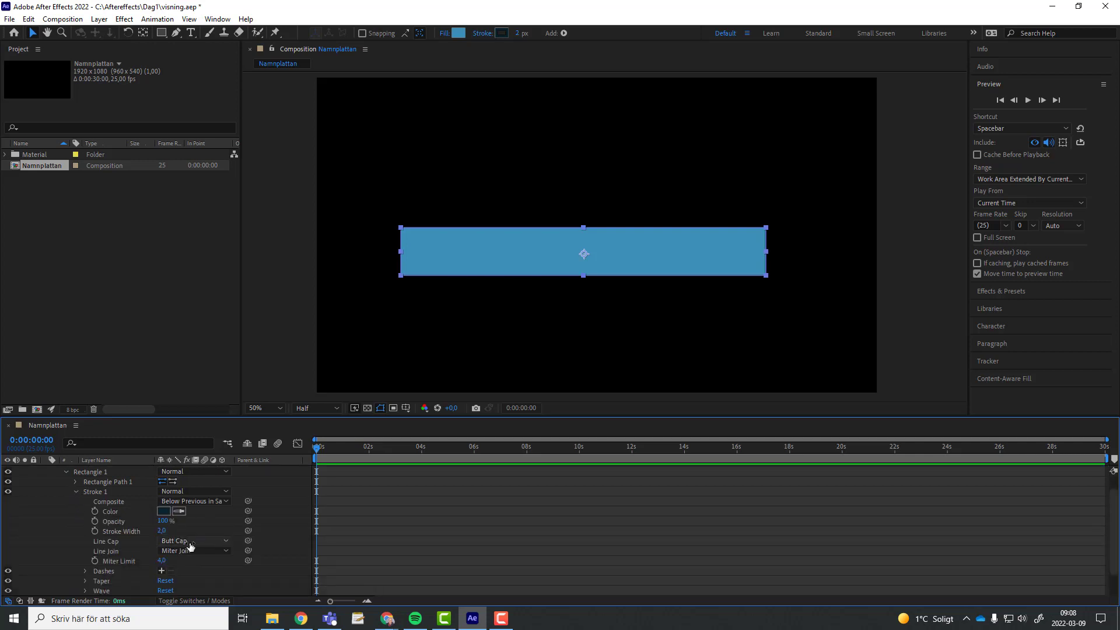
pyautogui.scroll(-1, 194, 534)
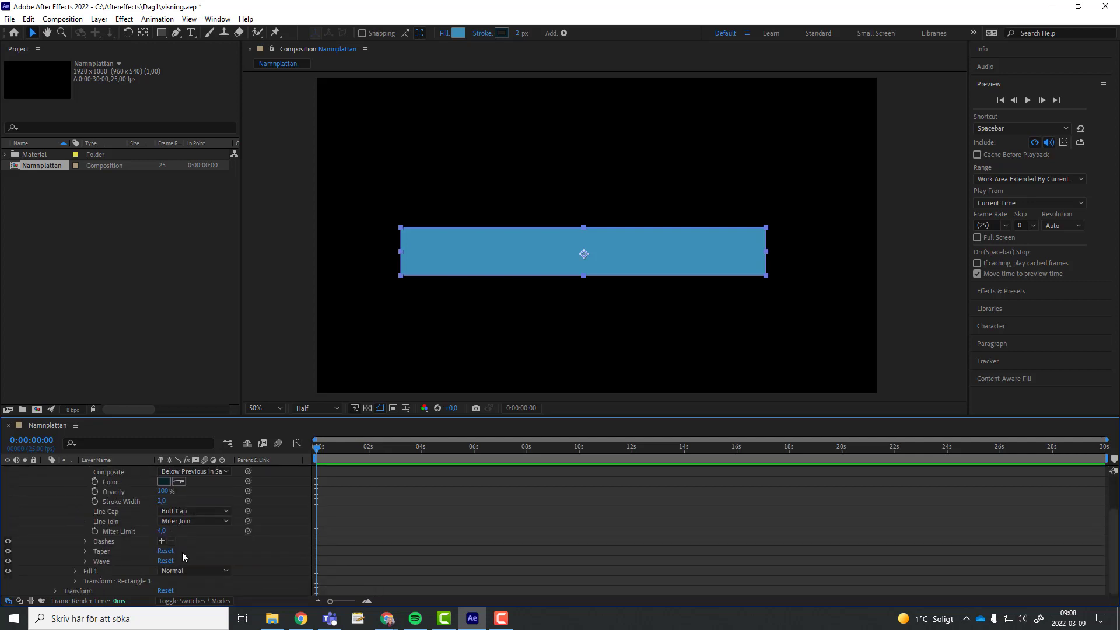
pyautogui.scroll(2, 180, 555)
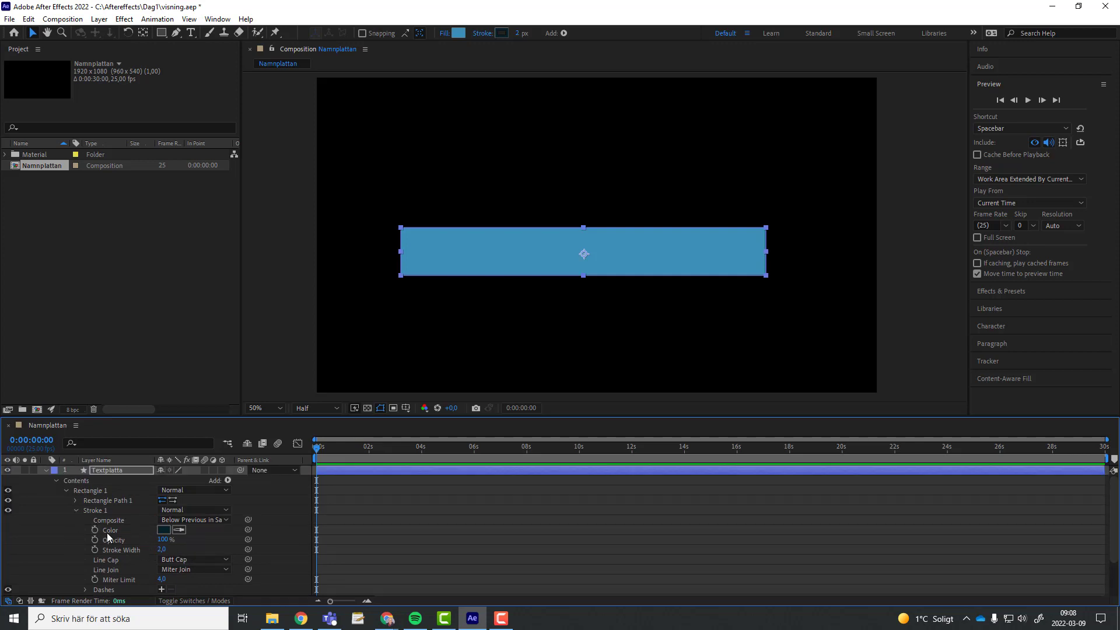
pyautogui.click(74, 509)
# - Leave Rectangle Path 1's Roundness at 0 and reveal the Fill 1 settings
pyautogui.click(76, 501)
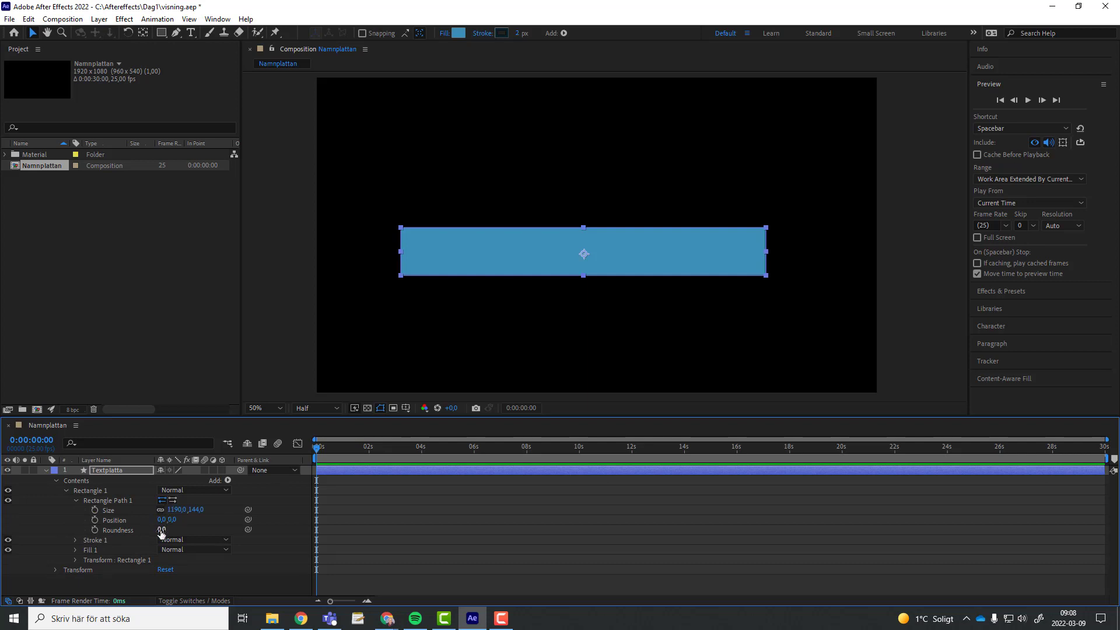
pyautogui.moveTo(162, 529)
pyautogui.mouseDown()
pyautogui.moveTo(212, 530)
pyautogui.moveTo(146, 529)
pyautogui.mouseUp()
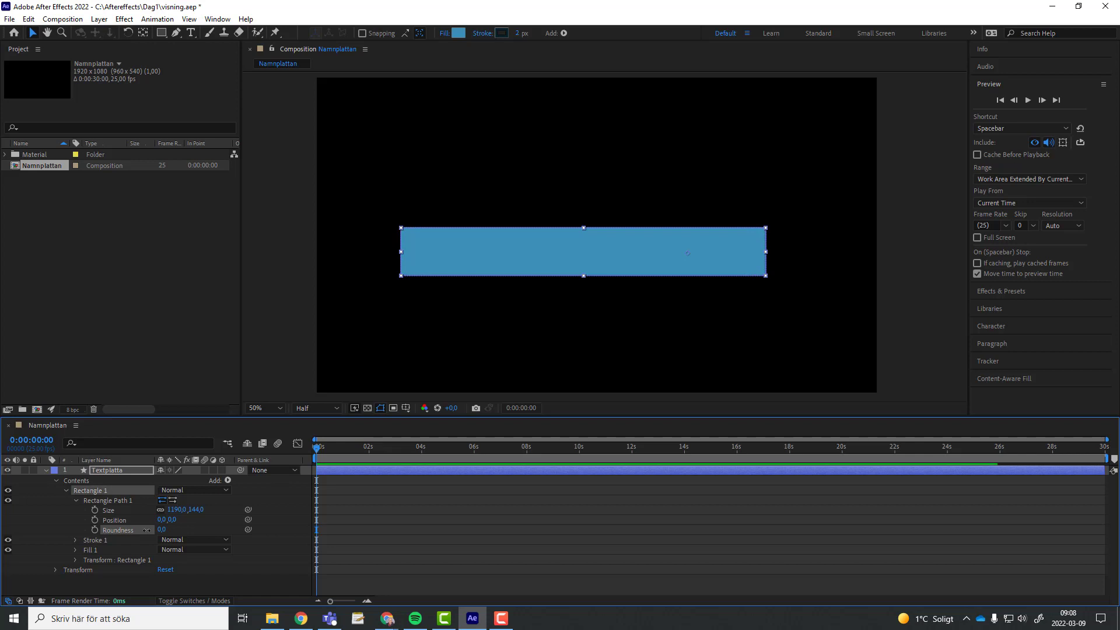
pyautogui.click(161, 33)
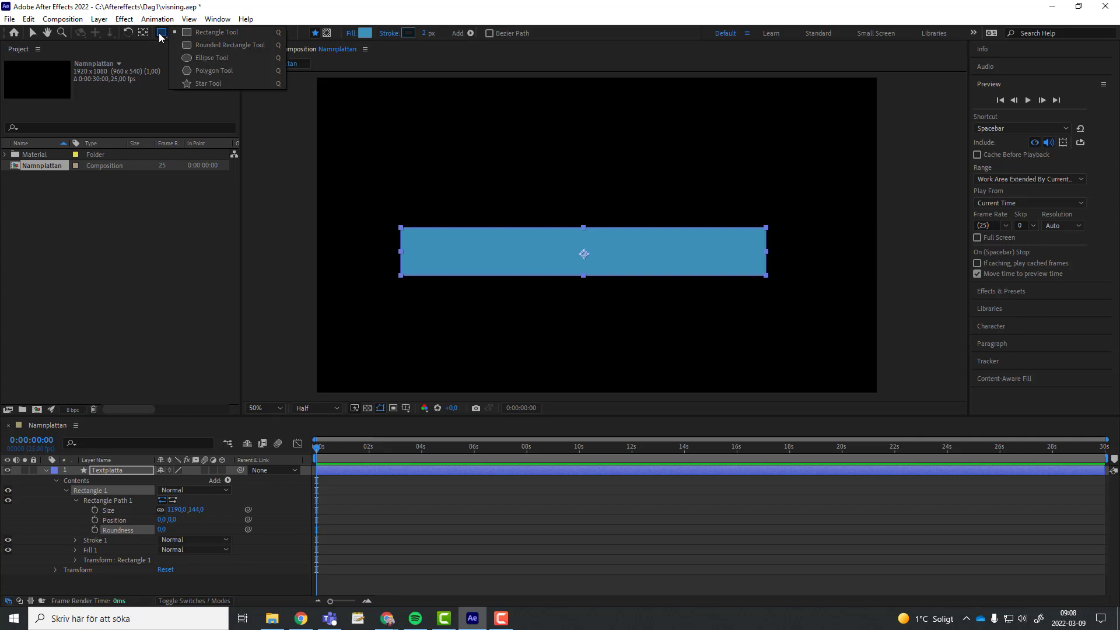
pyautogui.click(31, 37)
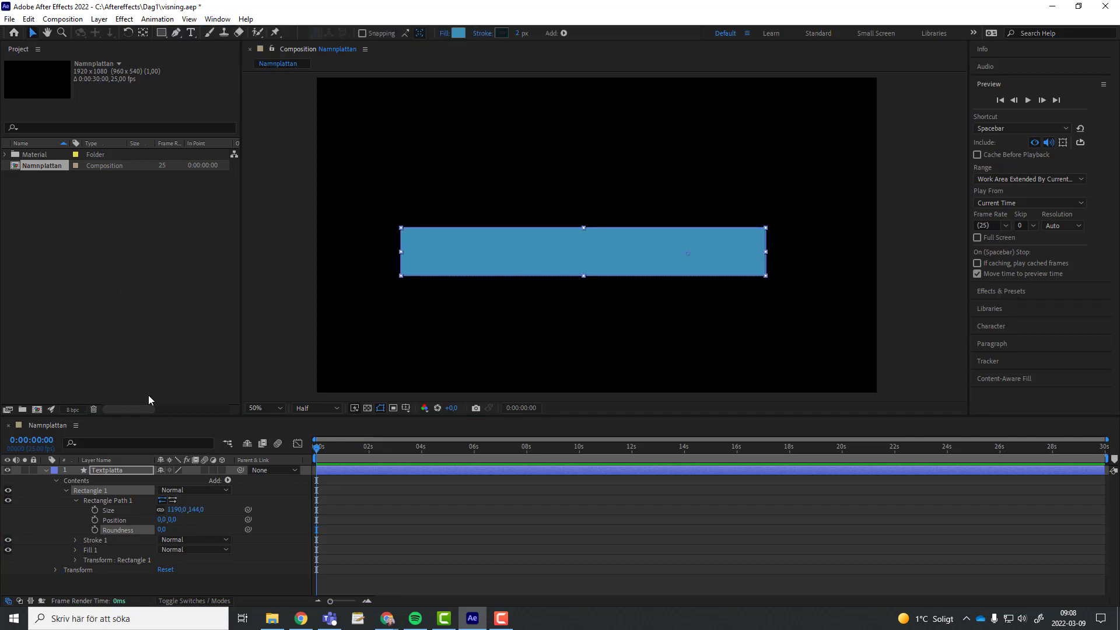
pyautogui.click(161, 529)
pyautogui.press('Return')
pyautogui.click(76, 500)
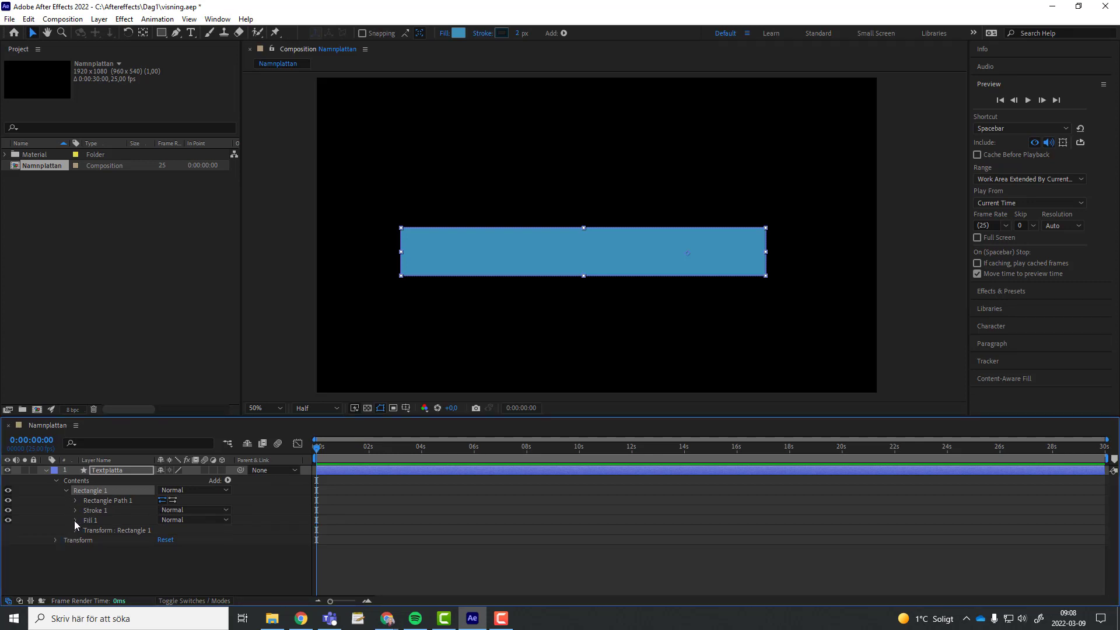
pyautogui.click(75, 520)
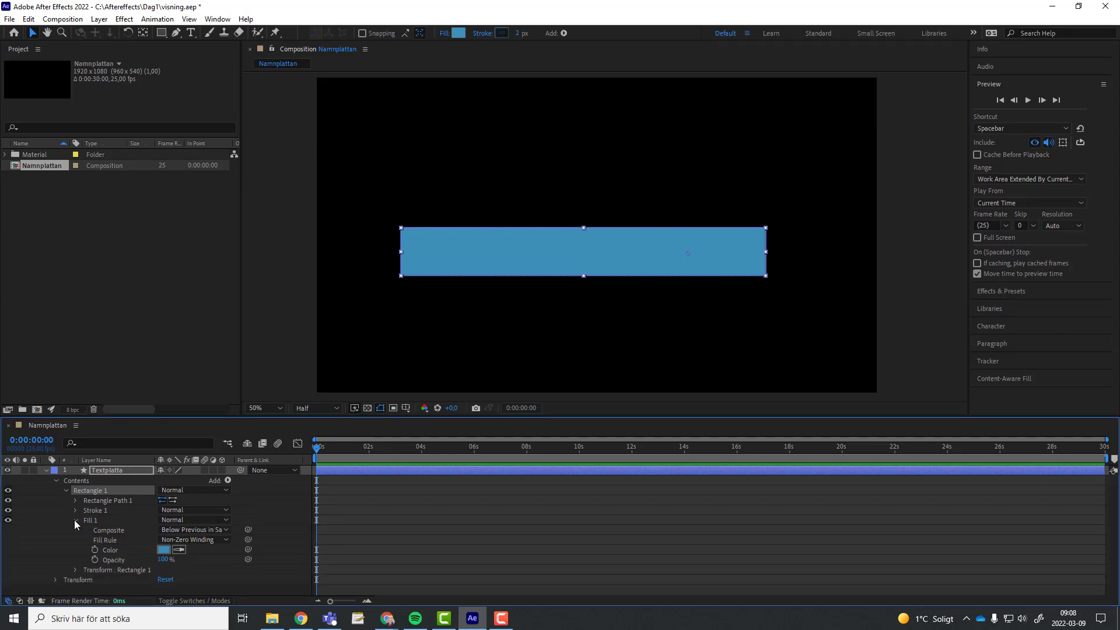
# - Change the Textplatta rectangle's Fill 1 colour from blue to green, hue about 160
pyautogui.click(165, 549)
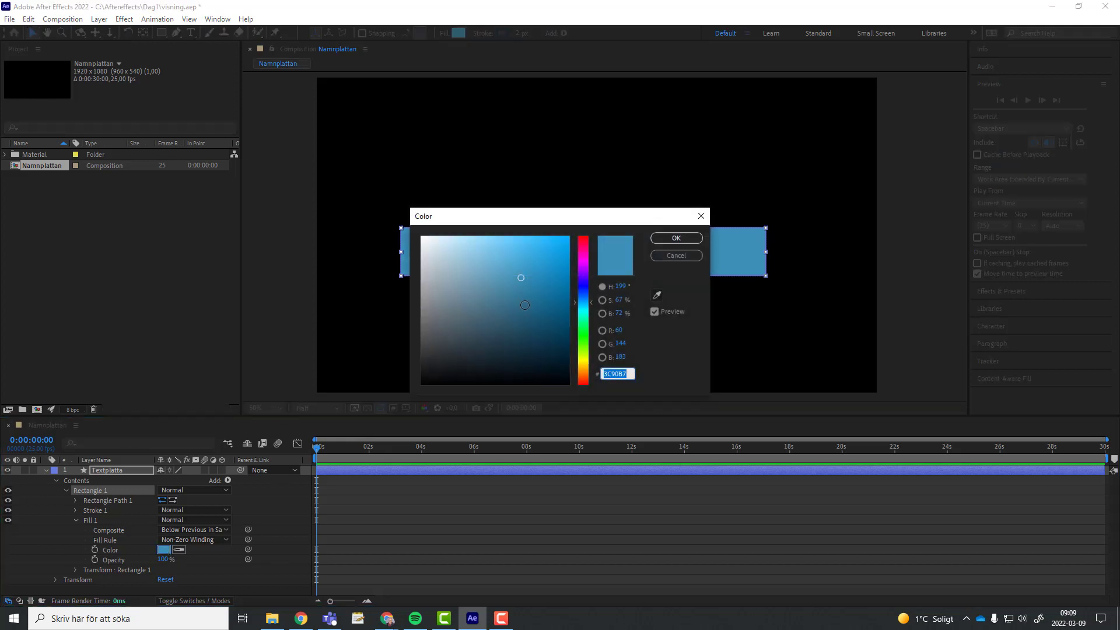
pyautogui.moveTo(586, 322); pyautogui.dragTo(587, 319)
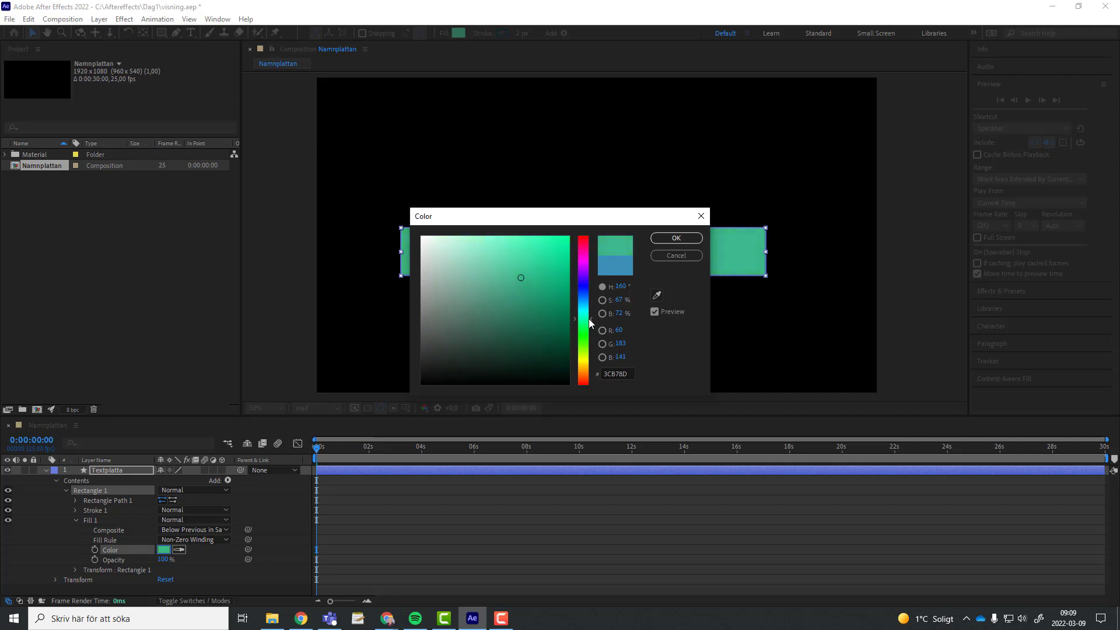
pyautogui.click(665, 238)
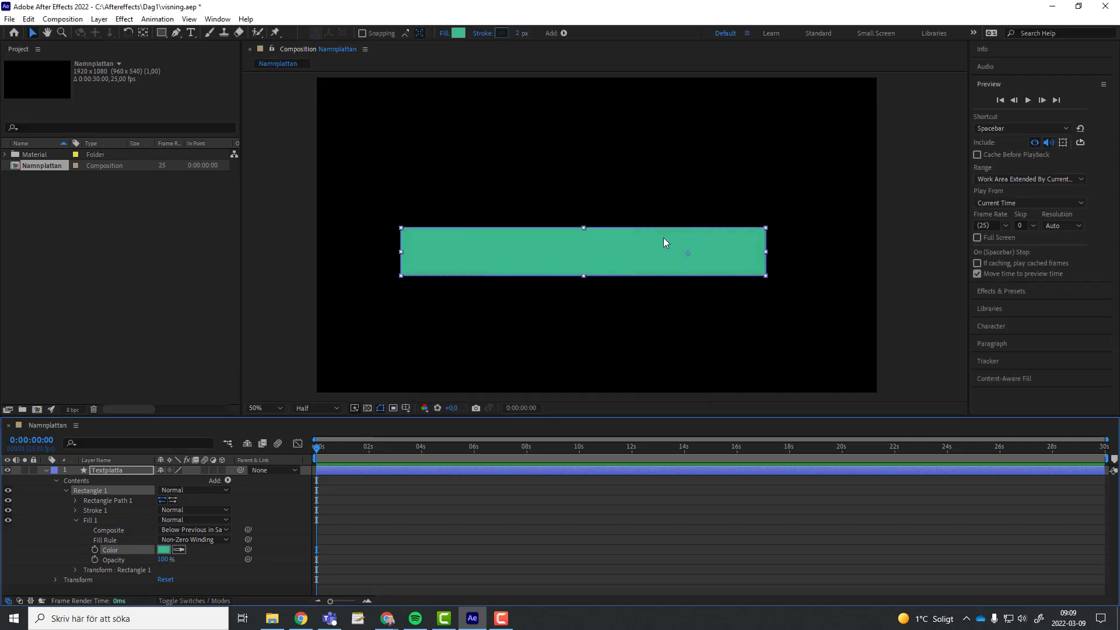
# - Check the rectangle's 2 px stroke settings, then collapse the Fill, Stroke and Rectangle 1 groups
pyautogui.click(76, 519)
pyautogui.click(76, 510)
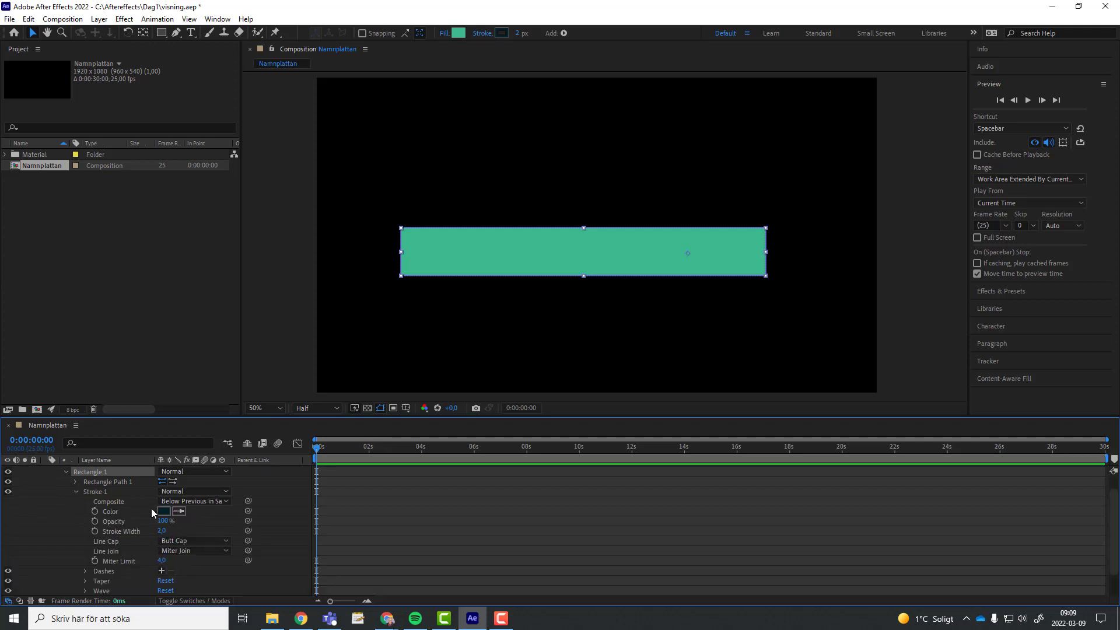
pyautogui.click(663, 194)
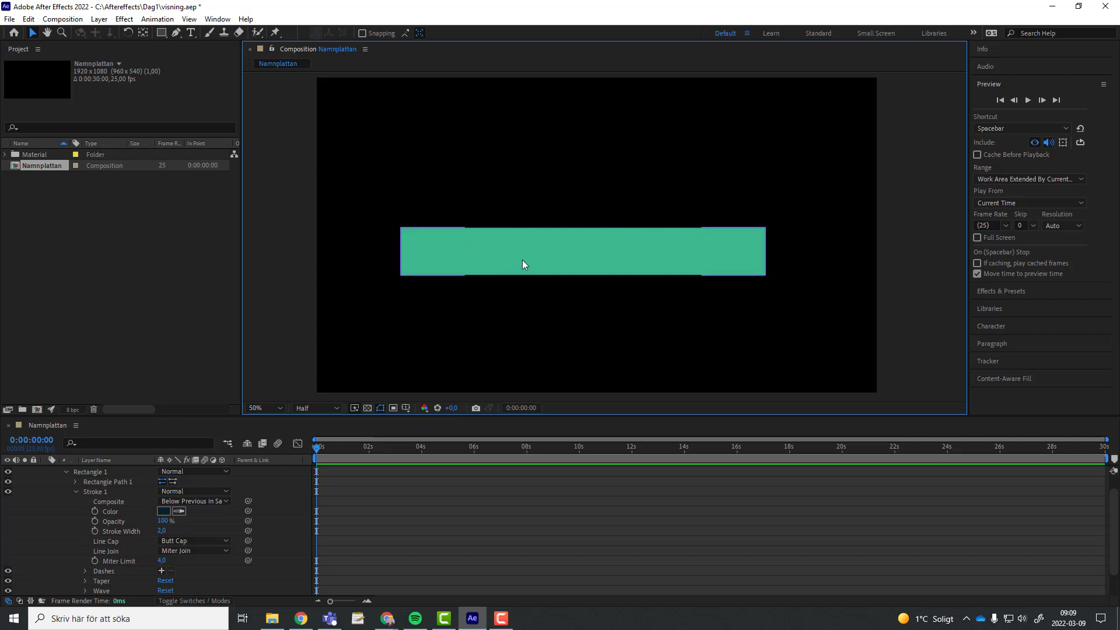
pyautogui.click(76, 492)
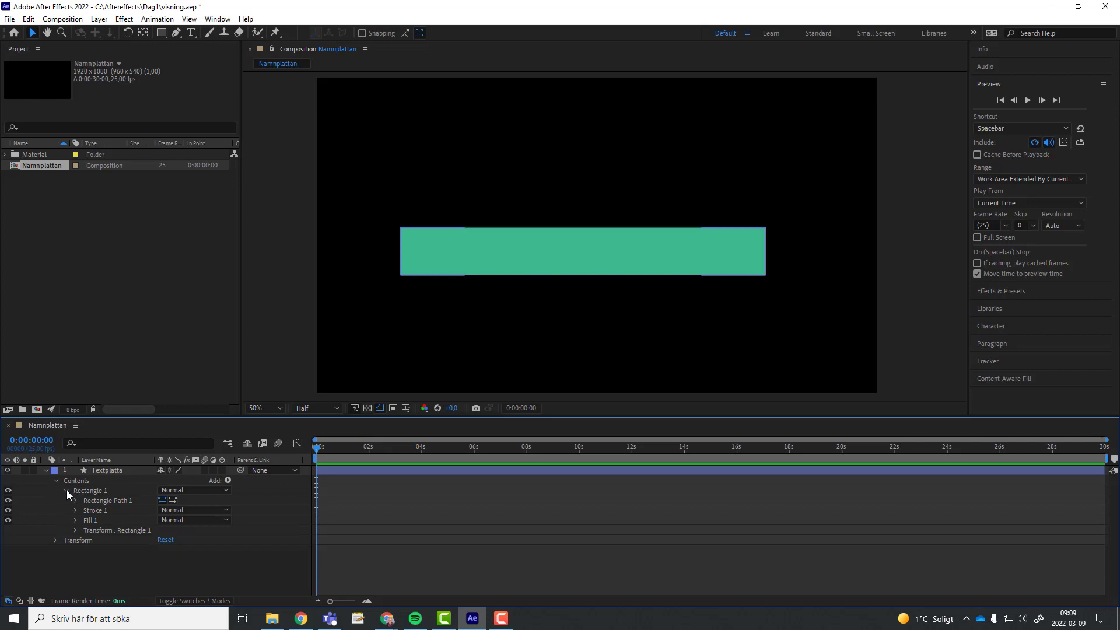
pyautogui.click(66, 490)
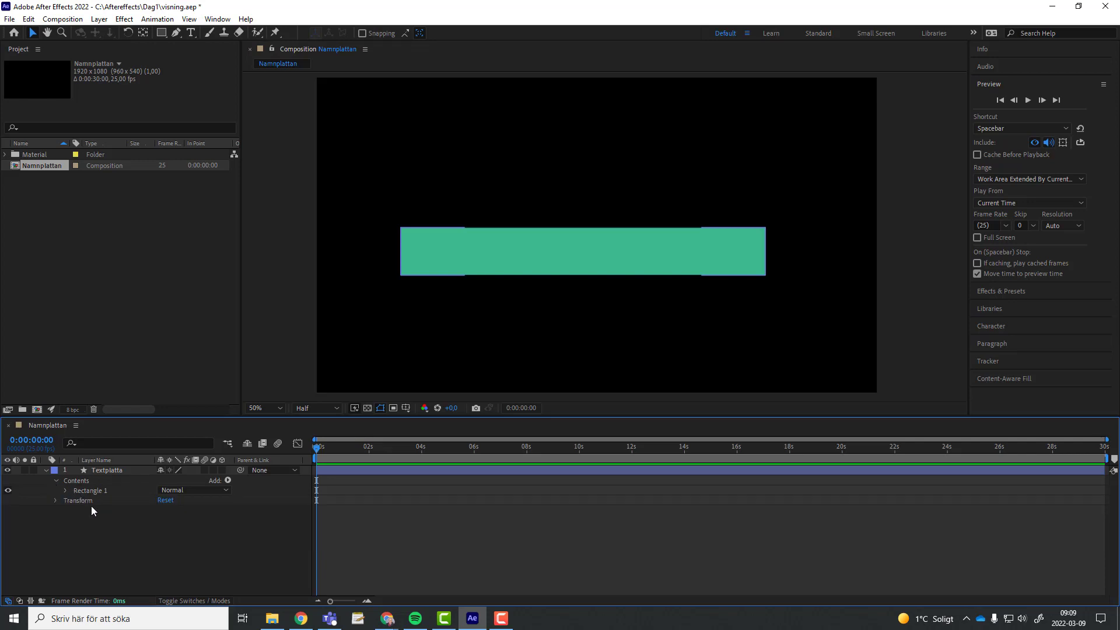
# - Drag the green Textplatta bar to the composition's bottom-left corner and deselect it
pyautogui.moveTo(547, 244); pyautogui.dragTo(470, 352)
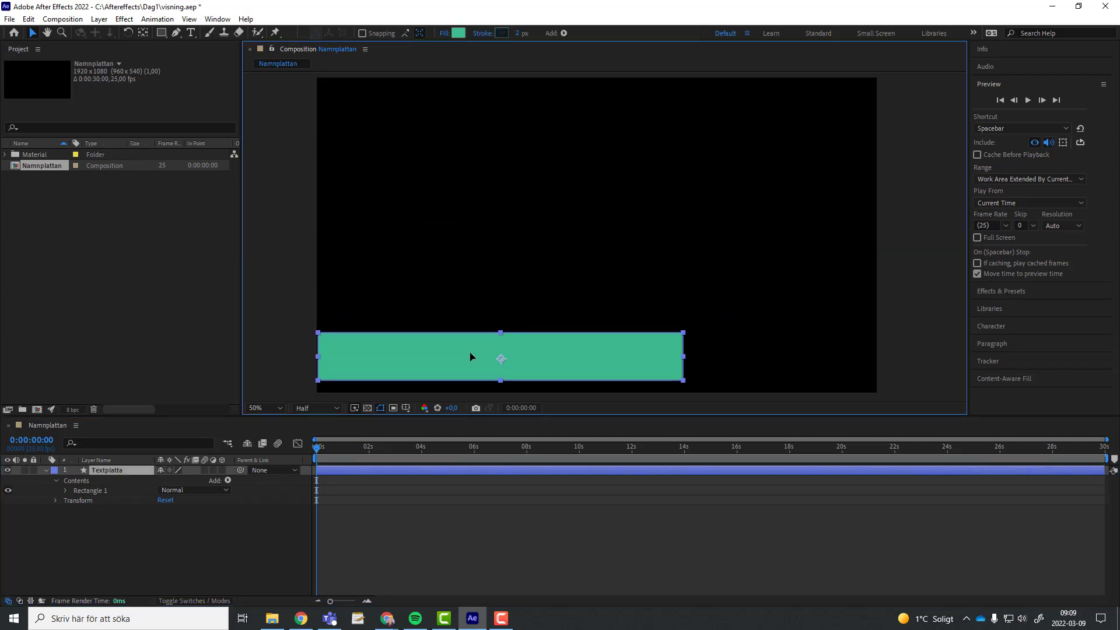
pyautogui.moveTo(470, 356); pyautogui.dragTo(469, 358)
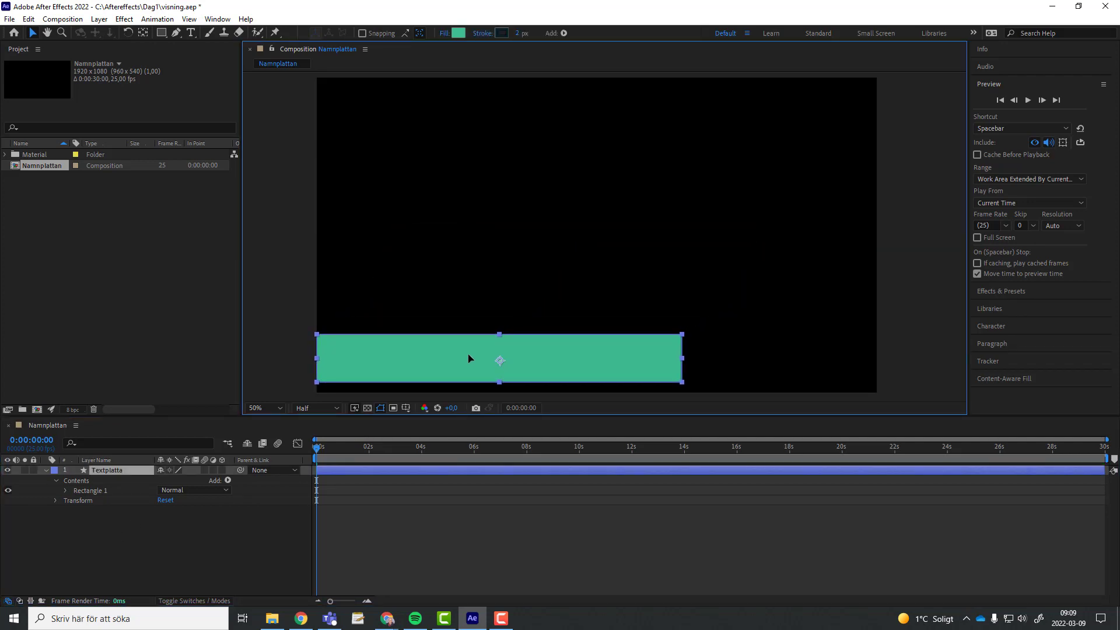
pyautogui.click(688, 275)
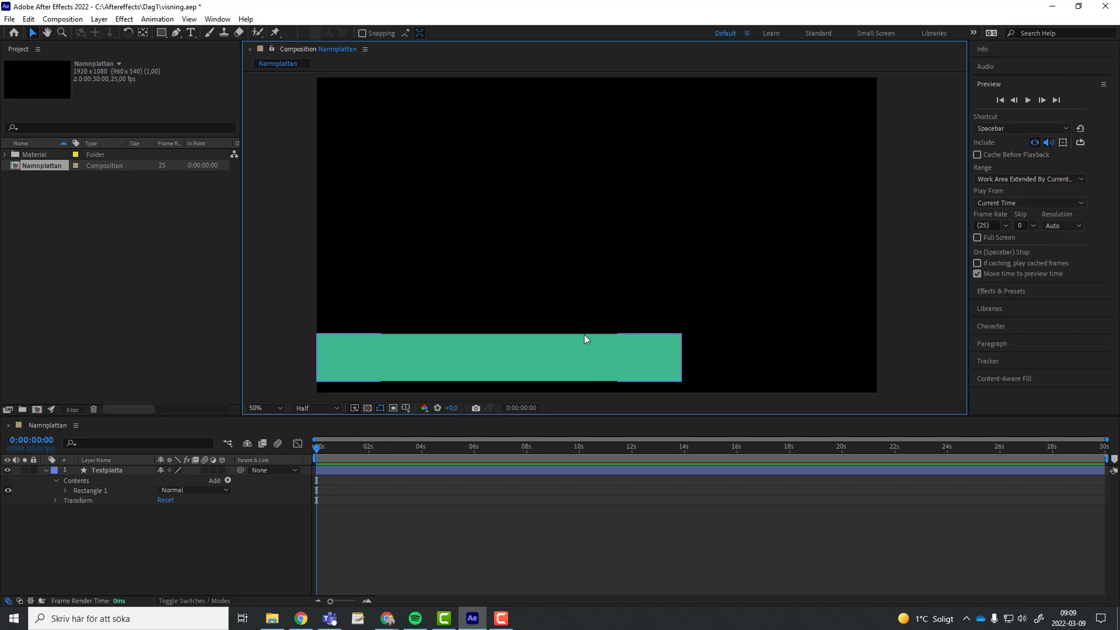
# - Inspect the Rectangle 1 group's own transform values, then collapse the layer's Contents groups
pyautogui.click(56, 481)
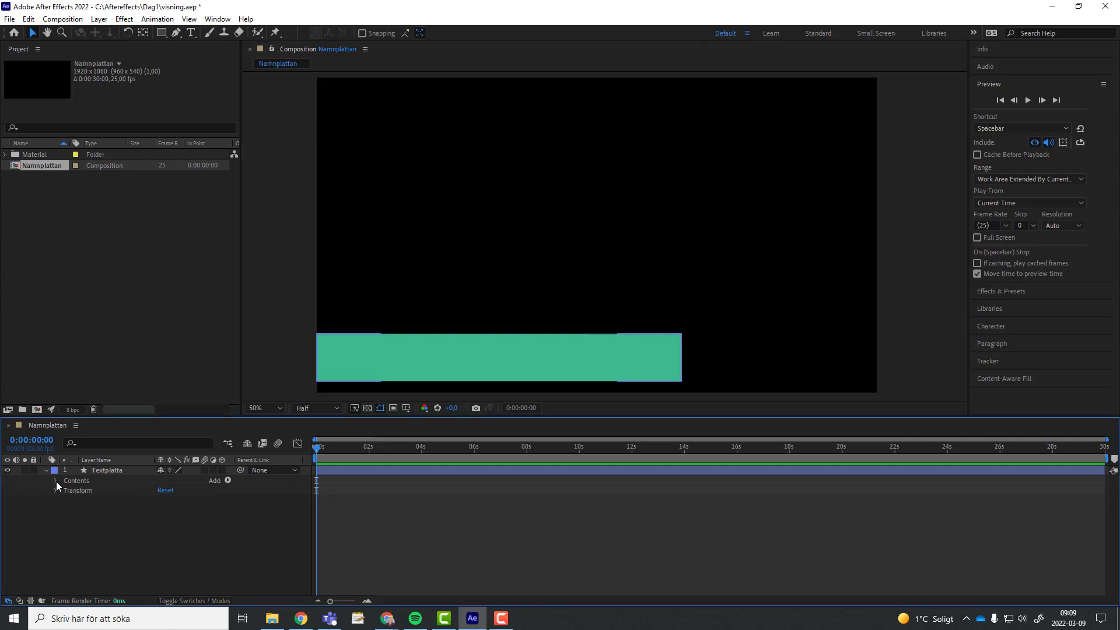
pyautogui.click(57, 480)
pyautogui.click(64, 491)
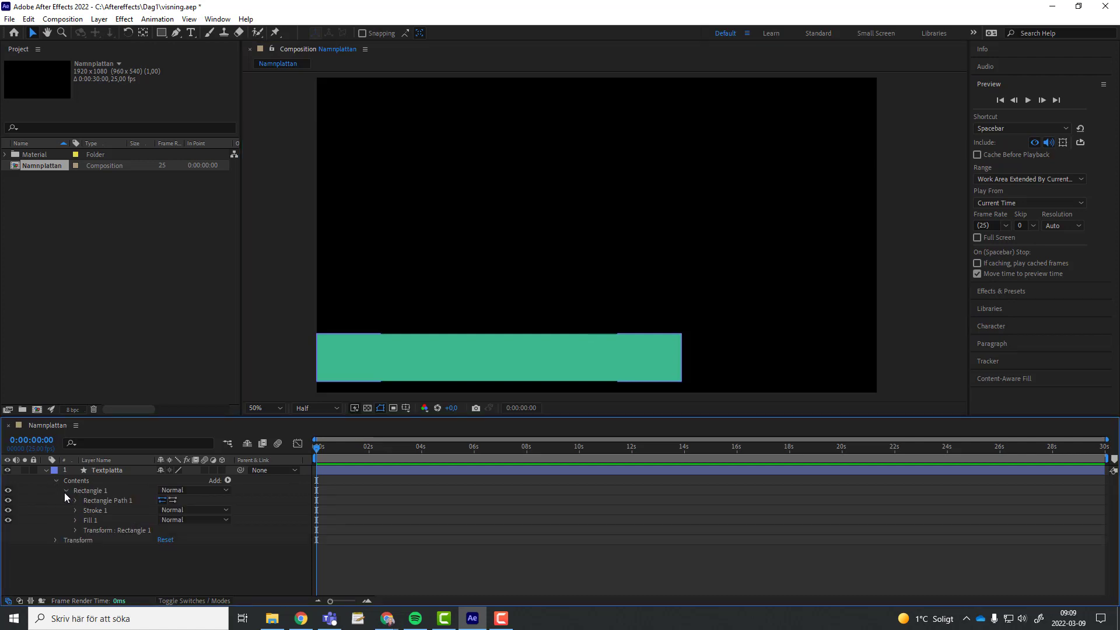
pyautogui.click(74, 529)
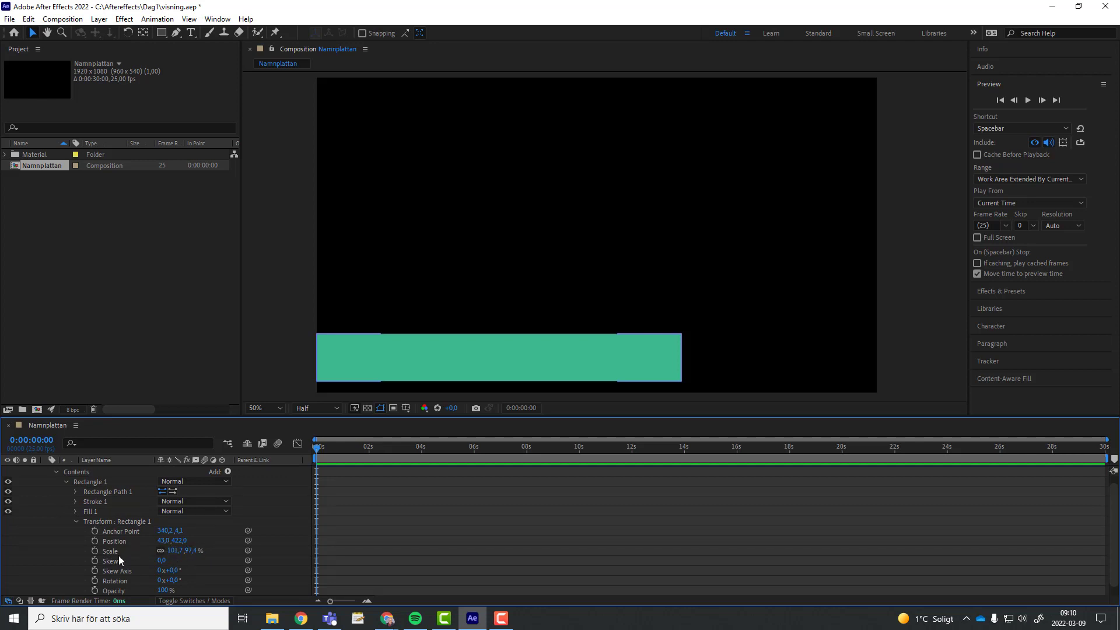
pyautogui.click(74, 523)
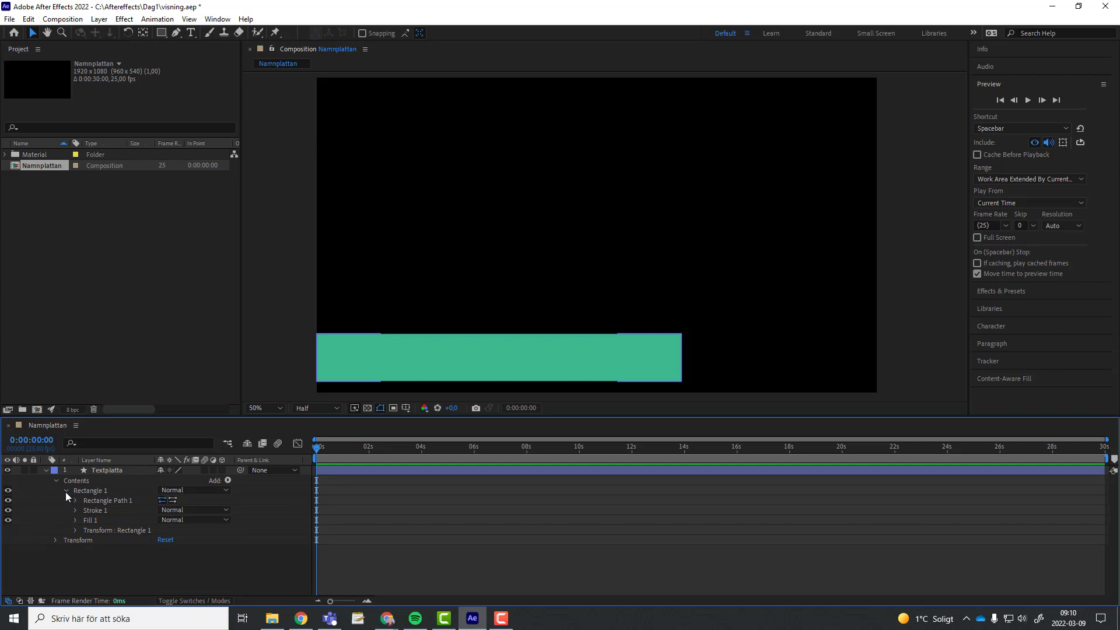
pyautogui.click(65, 492)
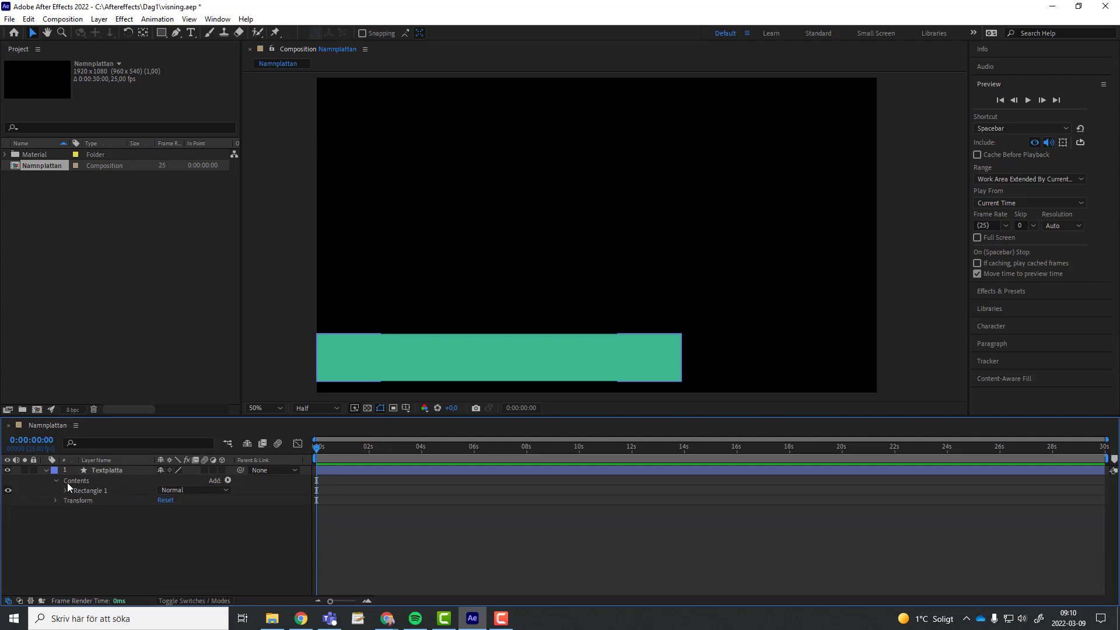
pyautogui.click(55, 481)
# - Expand Textplatta's Transform group to show Position 628,0, 968,0 and Scale 103,3, 116,5 %
pyautogui.click(79, 484)
pyautogui.click(76, 492)
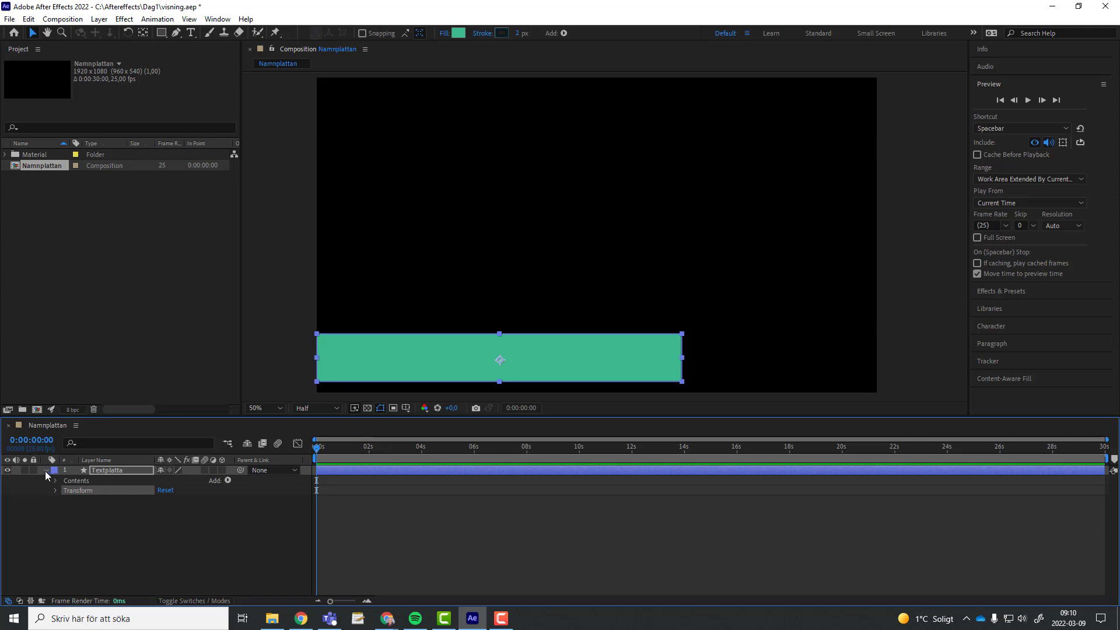
pyautogui.click(46, 471)
pyautogui.click(44, 470)
pyautogui.click(57, 491)
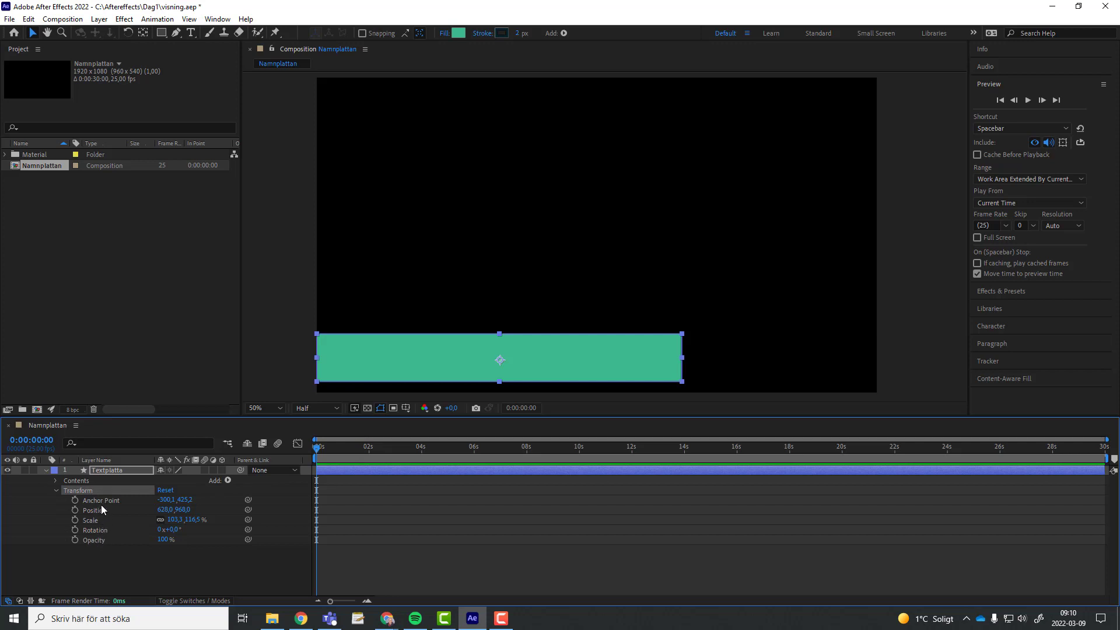
# - Reveal the plate's Position and Scale properties and nudge the green plate slightly up
pyautogui.click(99, 509)
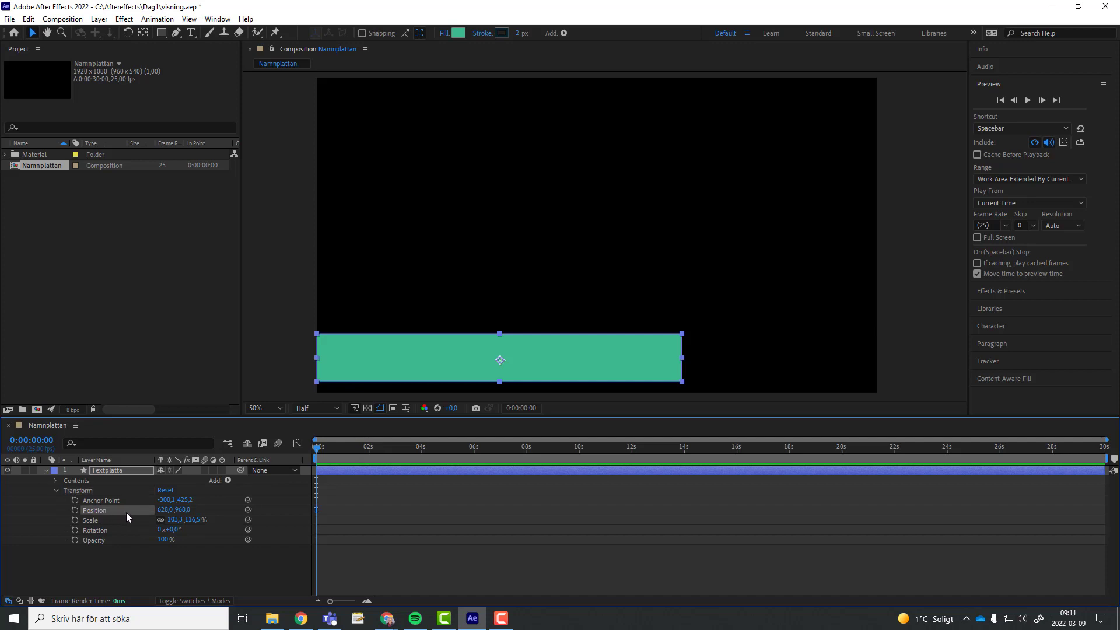
pyautogui.click(102, 521)
pyautogui.moveTo(315, 452)
pyautogui.mouseDown()
pyautogui.moveTo(341, 477)
pyautogui.moveTo(226, 447)
pyautogui.mouseUp()
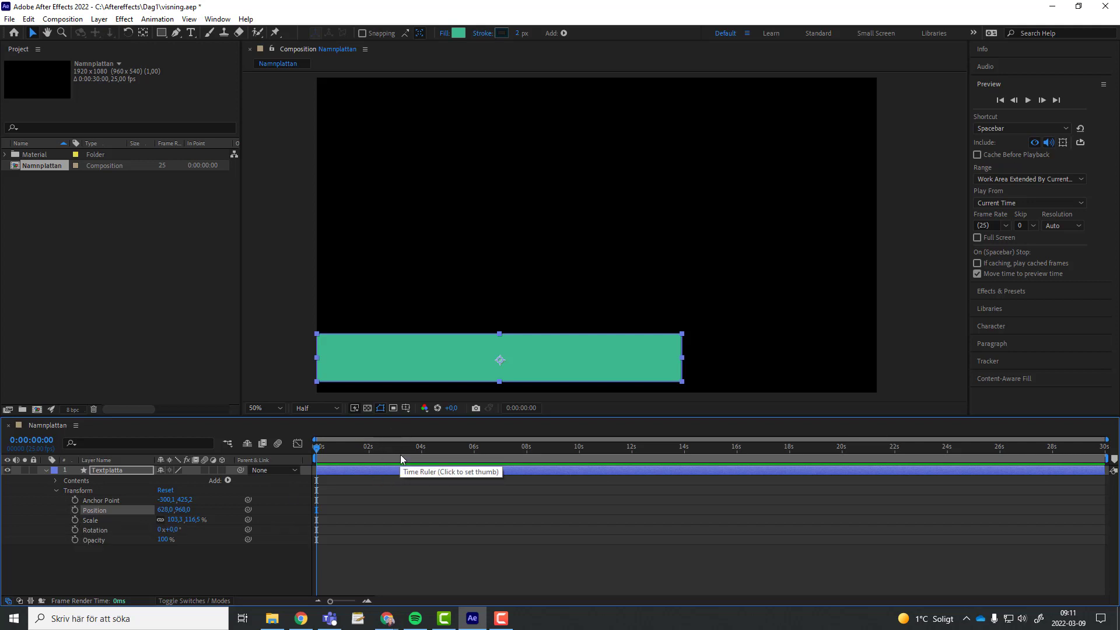
pyautogui.moveTo(400, 367); pyautogui.dragTo(403, 366)
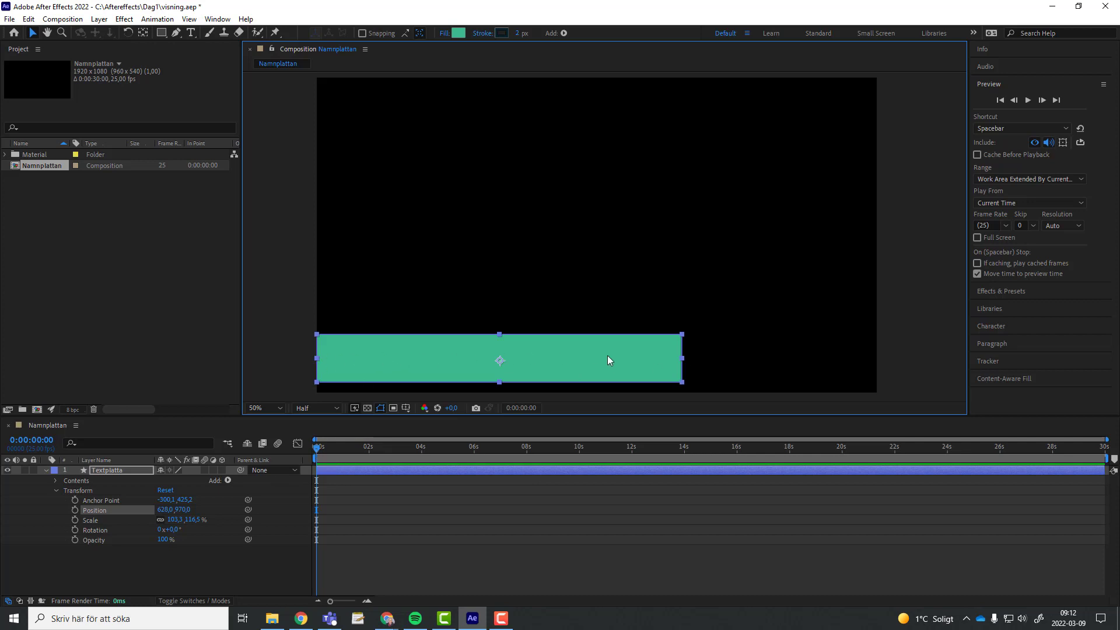
pyautogui.moveTo(316, 455)
pyautogui.mouseDown()
pyautogui.moveTo(368, 450)
pyautogui.moveTo(341, 455)
pyautogui.mouseUp()
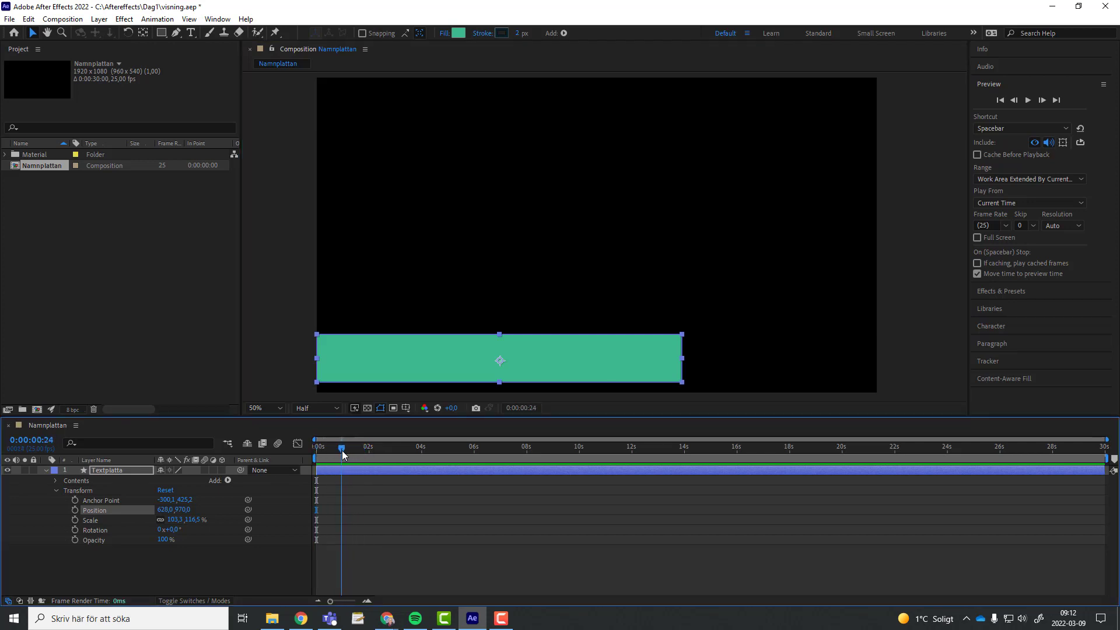
pyautogui.moveTo(341, 455)
pyautogui.mouseDown()
pyautogui.moveTo(326, 455)
pyautogui.moveTo(344, 448)
pyautogui.mouseUp()
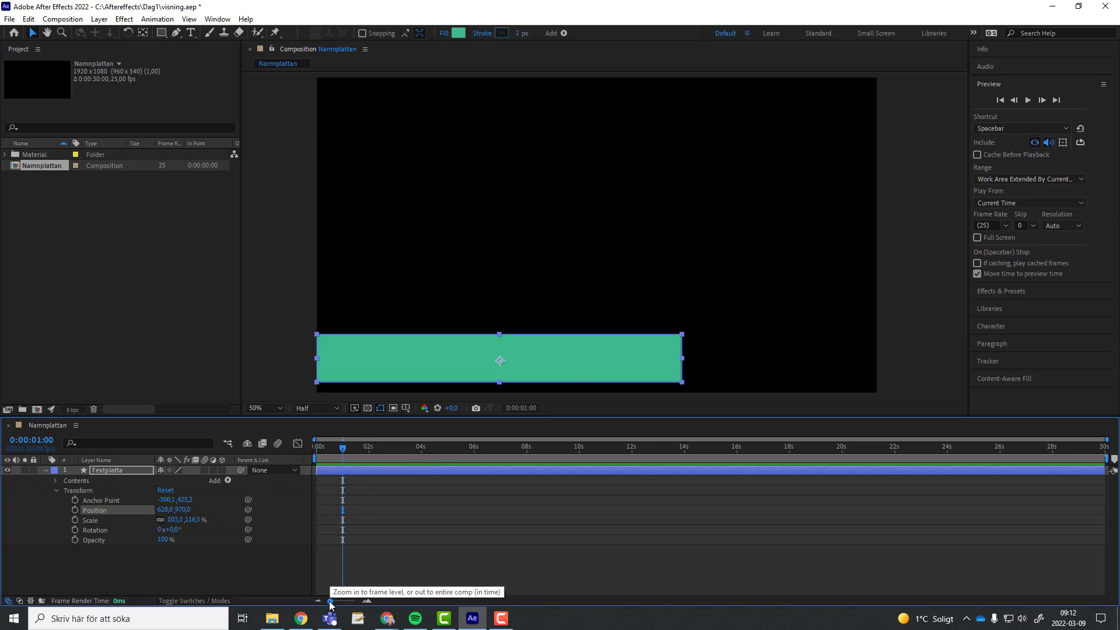
# - Zoom the timeline into the opening seconds and park the current time at exactly 0:00:01:00
pyautogui.moveTo(331, 602); pyautogui.dragTo(336, 602)
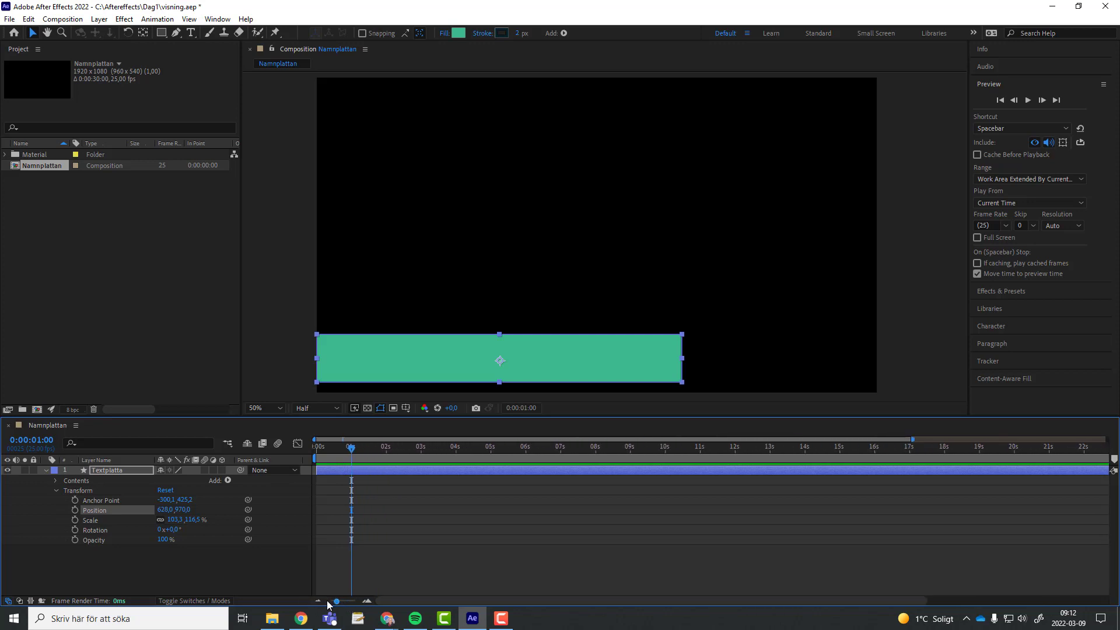
pyautogui.moveTo(337, 602); pyautogui.dragTo(349, 601)
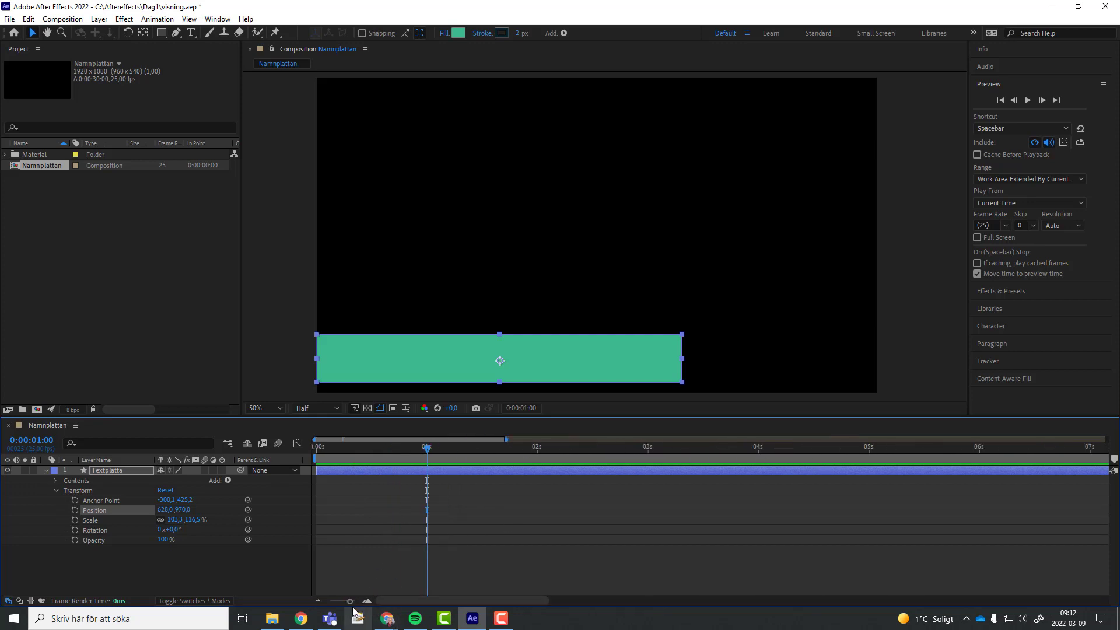
pyautogui.moveTo(351, 602); pyautogui.dragTo(357, 605)
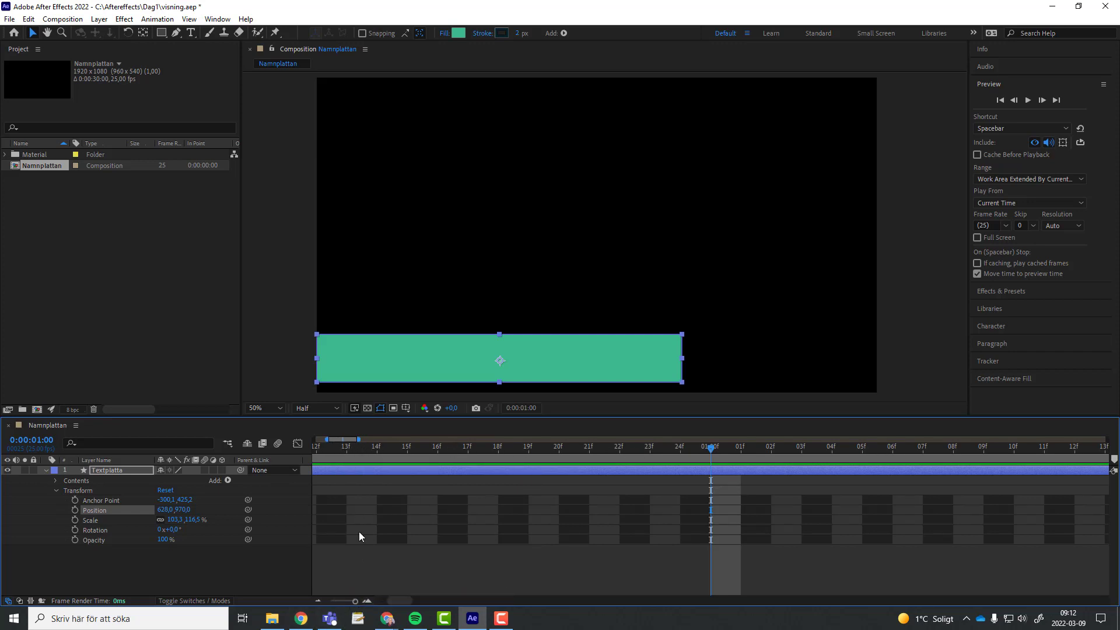
pyautogui.moveTo(354, 604); pyautogui.dragTo(351, 605)
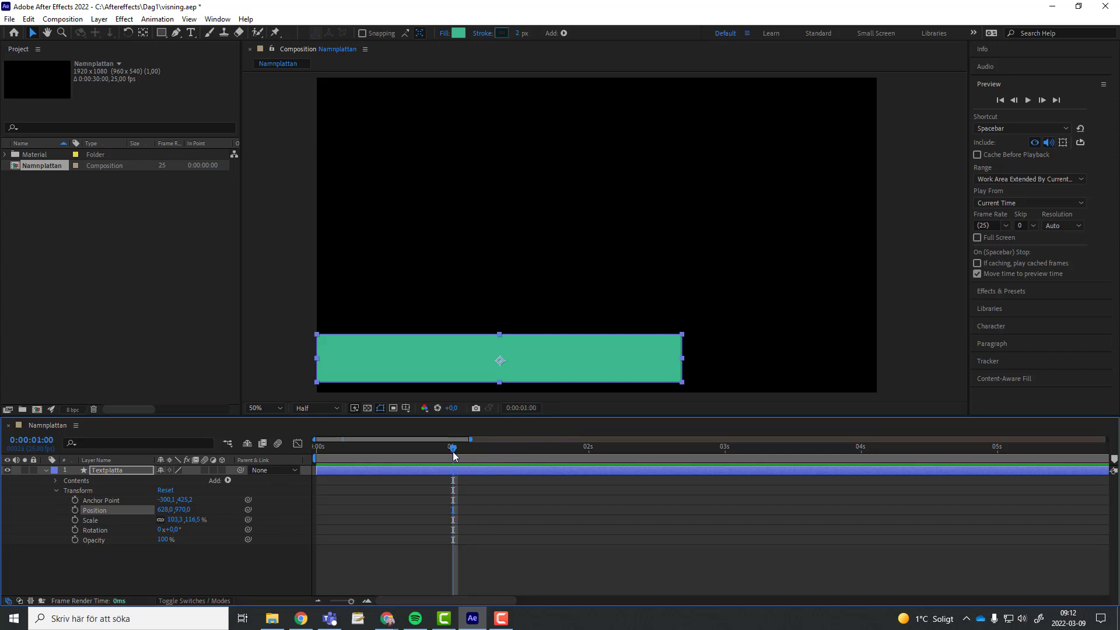
pyautogui.click(448, 448)
pyautogui.moveTo(351, 602); pyautogui.dragTo(331, 607)
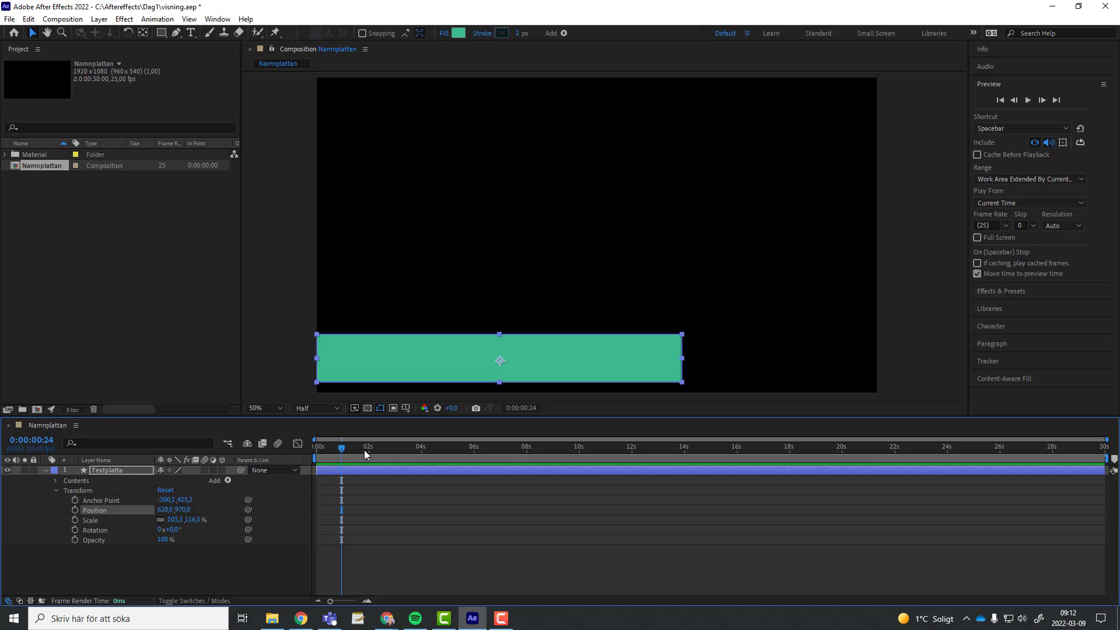
pyautogui.moveTo(330, 600); pyautogui.dragTo(349, 594)
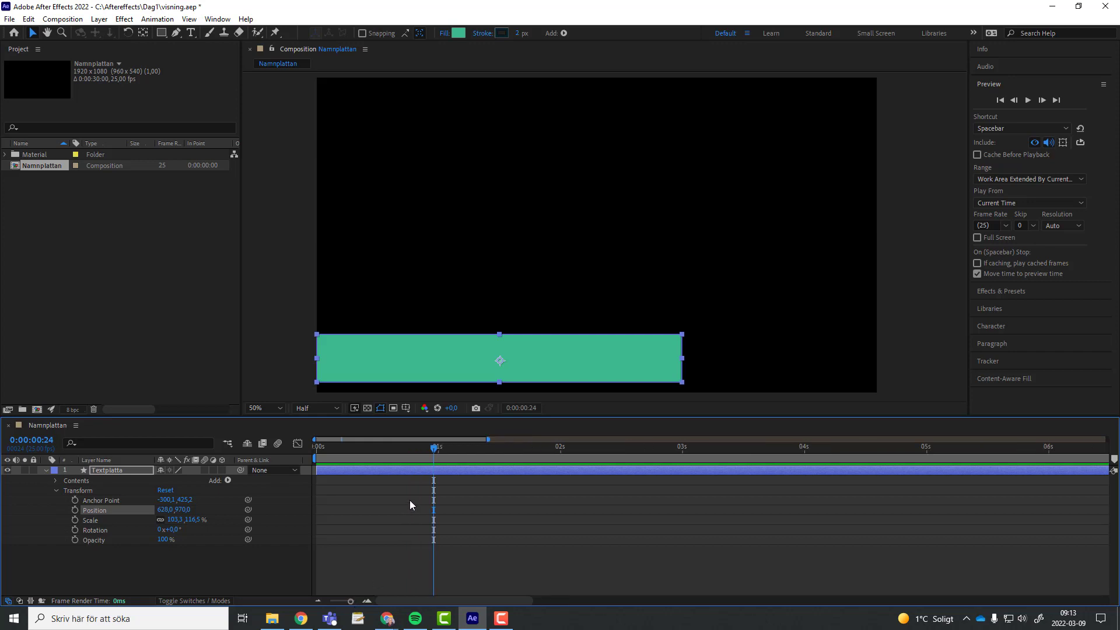
pyautogui.moveTo(431, 450)
pyautogui.mouseDown()
pyautogui.moveTo(375, 460)
pyautogui.moveTo(438, 454)
pyautogui.mouseUp()
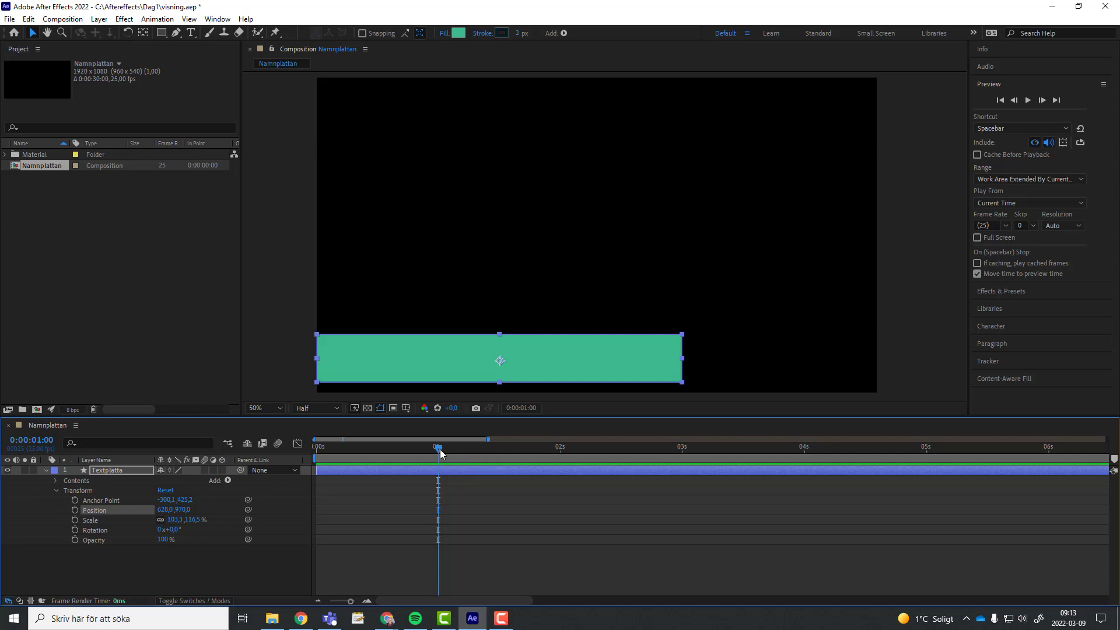
pyautogui.moveTo(439, 449); pyautogui.dragTo(438, 452)
pyautogui.click(75, 511)
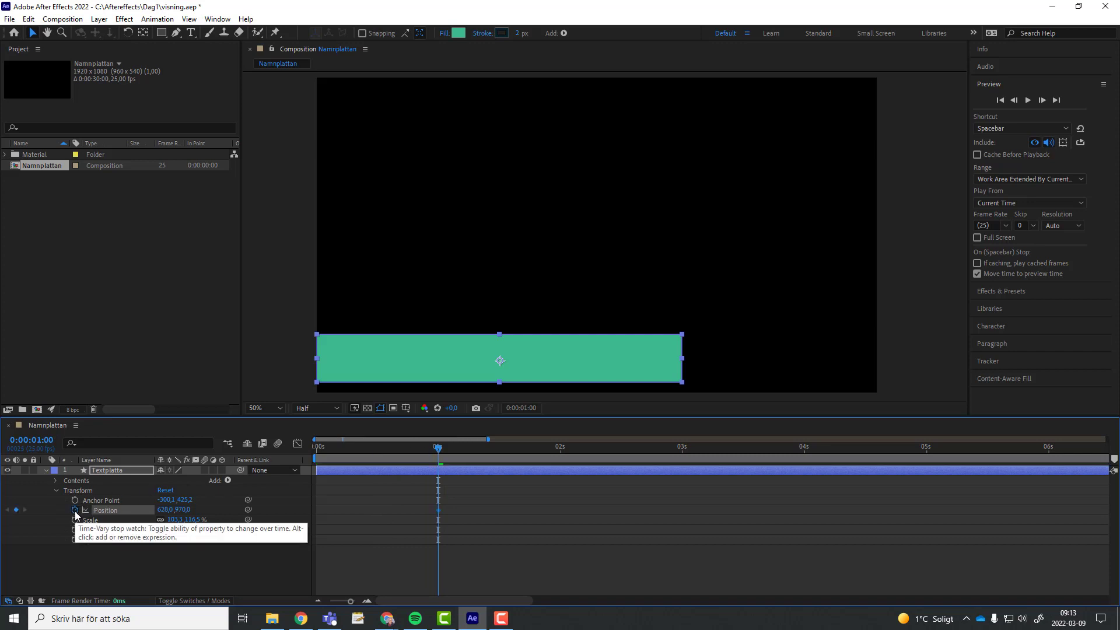
pyautogui.click(442, 512)
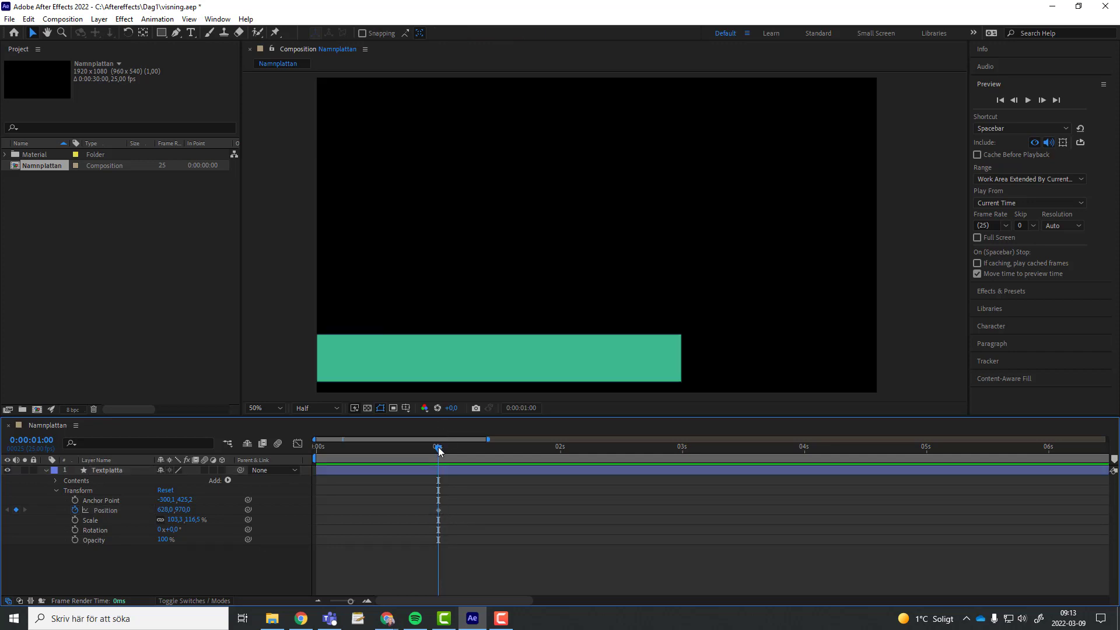
pyautogui.moveTo(438, 447); pyautogui.dragTo(428, 453)
pyautogui.moveTo(435, 449); pyautogui.dragTo(438, 452)
pyautogui.click(438, 510)
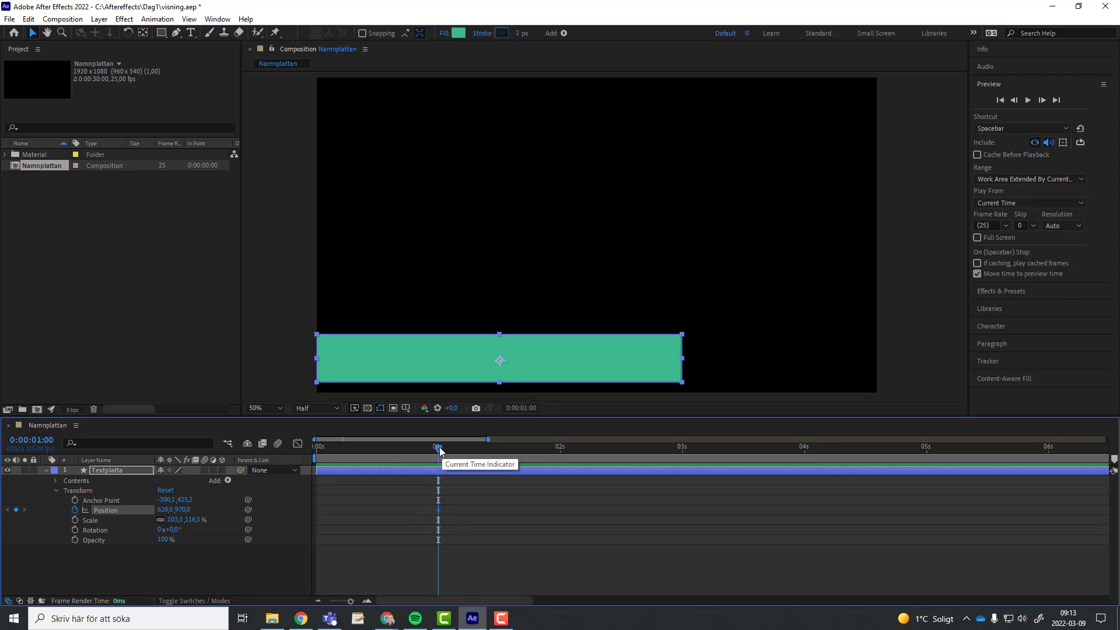
pyautogui.moveTo(438, 449); pyautogui.dragTo(317, 460)
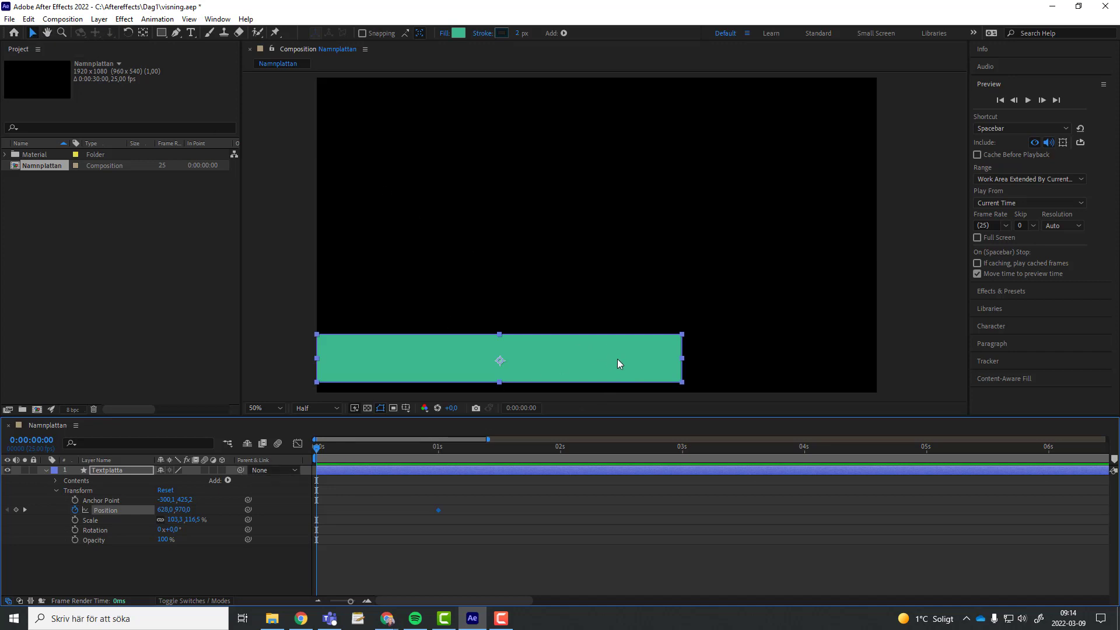
# - At 0 seconds, push the plate off-screen left to -639,970, then move to frame 10
pyautogui.moveTo(617, 358)
pyautogui.mouseDown()
pyautogui.moveTo(554, 363)
pyautogui.moveTo(743, 313)
pyautogui.moveTo(615, 358)
pyautogui.moveTo(844, 203)
pyautogui.mouseUp()
pyautogui.moveTo(542, 307); pyautogui.dragTo(590, 183)
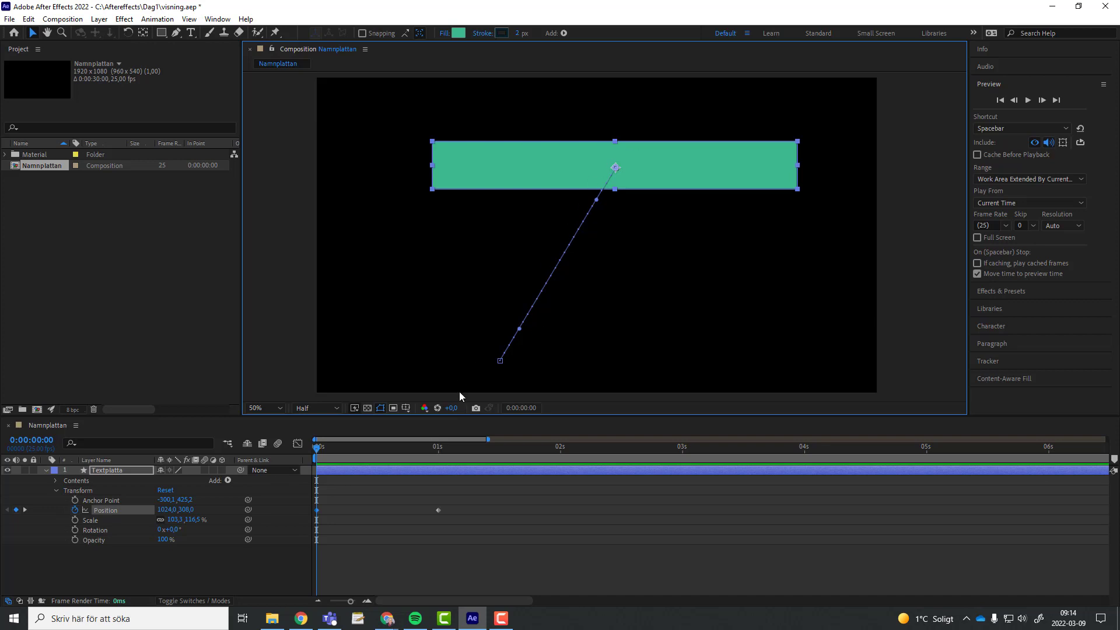
pyautogui.hotkey('ctrl', 'z')
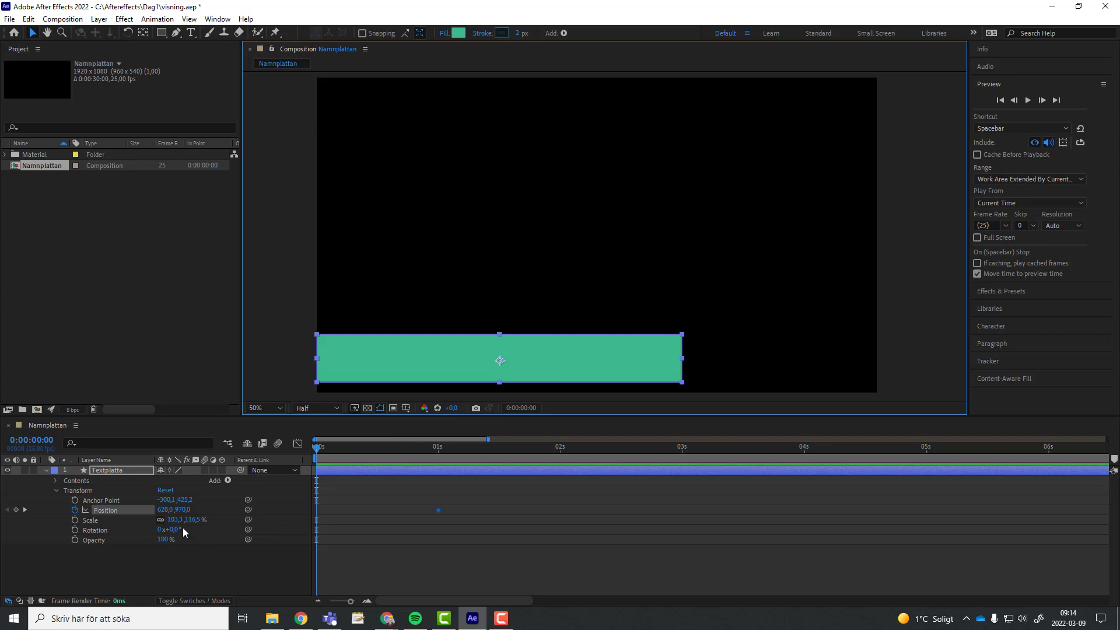
pyautogui.moveTo(165, 511); pyautogui.dragTo(134, 511)
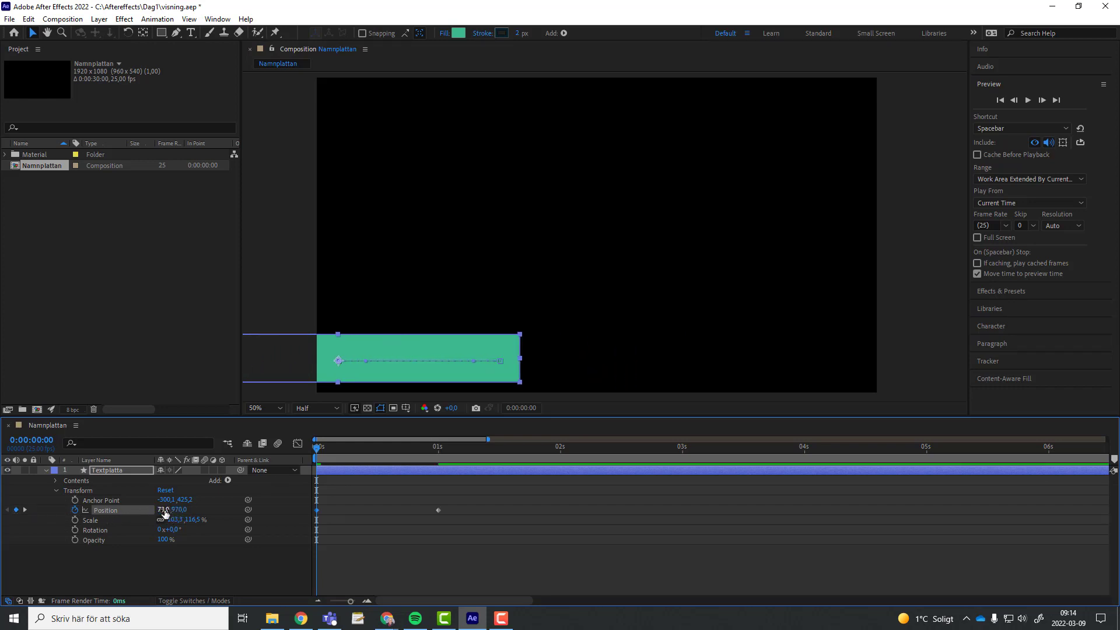
pyautogui.moveTo(134, 511)
pyautogui.mouseDown()
pyautogui.moveTo(120, 511)
pyautogui.moveTo(156, 510)
pyautogui.moveTo(141, 513)
pyautogui.mouseUp()
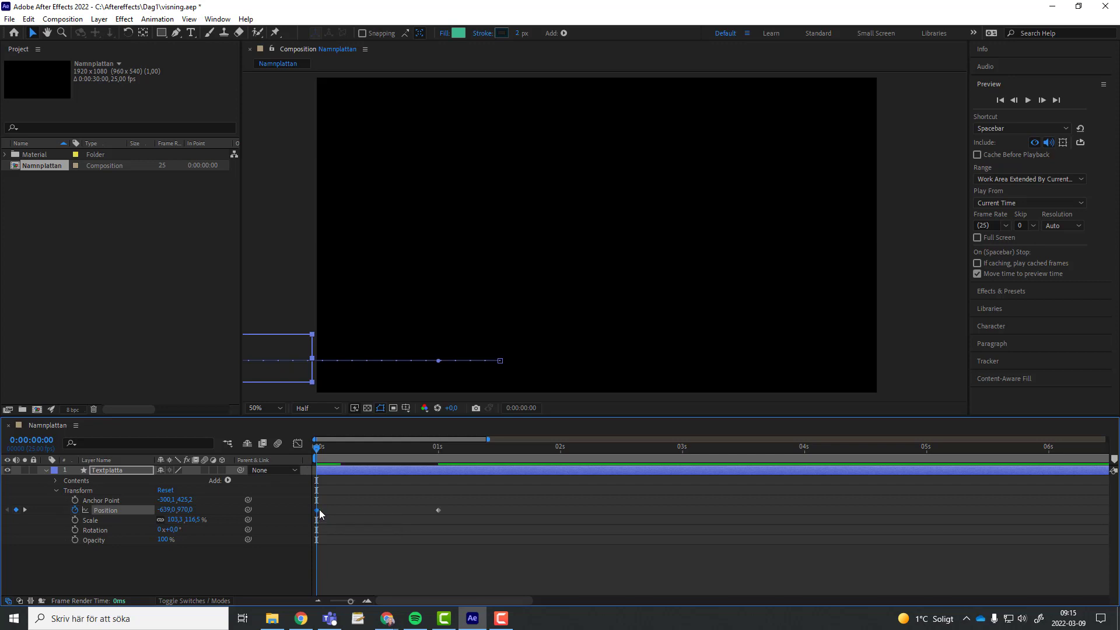
pyautogui.moveTo(318, 450); pyautogui.dragTo(370, 447)
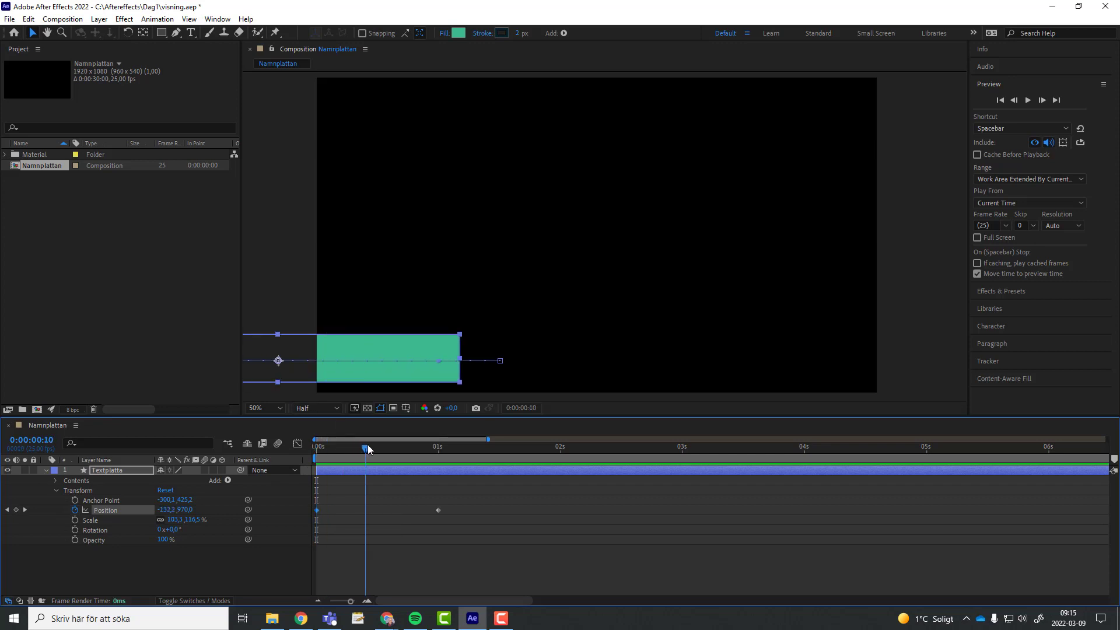
# - Reposition the plate around frame 12 and bend its motion path curve
pyautogui.moveTo(339, 376); pyautogui.dragTo(529, 231)
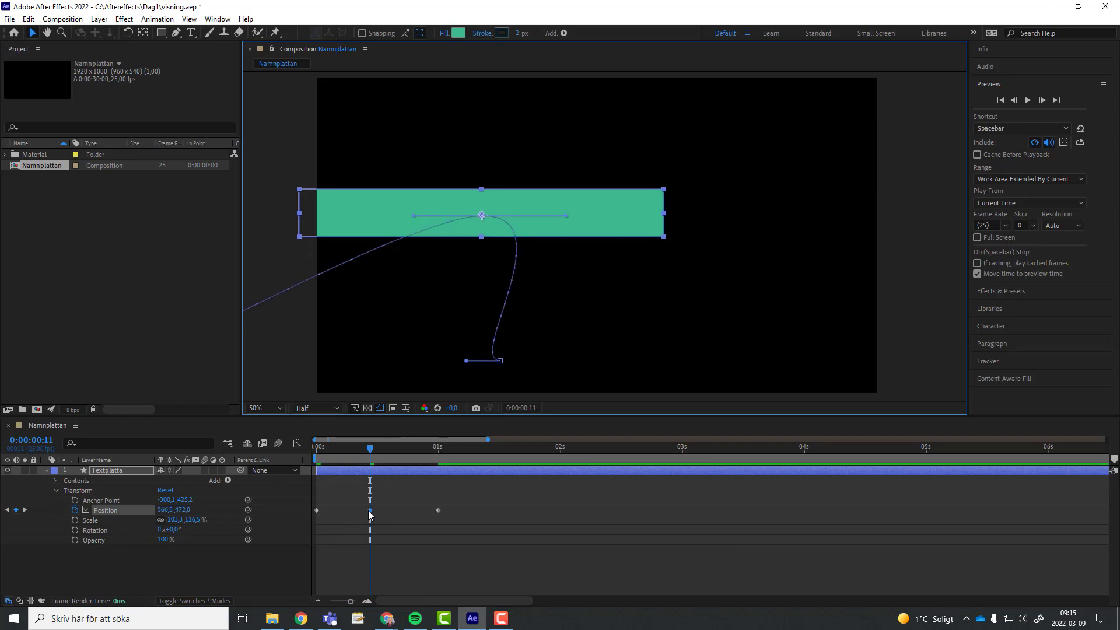
pyautogui.moveTo(372, 512)
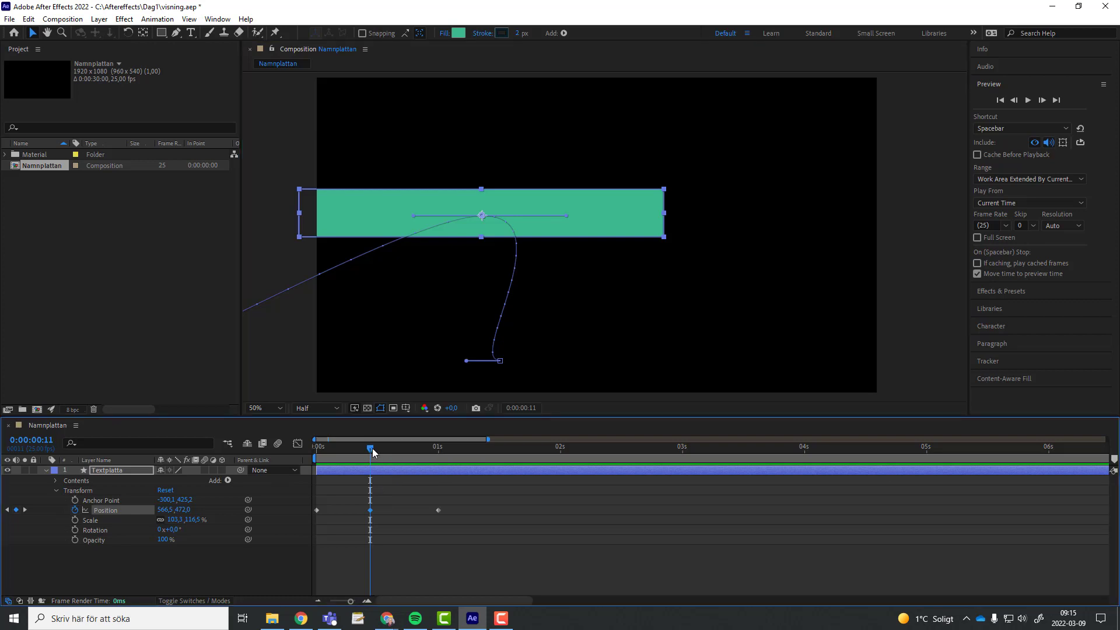
pyautogui.moveTo(372, 451); pyautogui.dragTo(371, 450)
pyautogui.moveTo(348, 601); pyautogui.dragTo(334, 601)
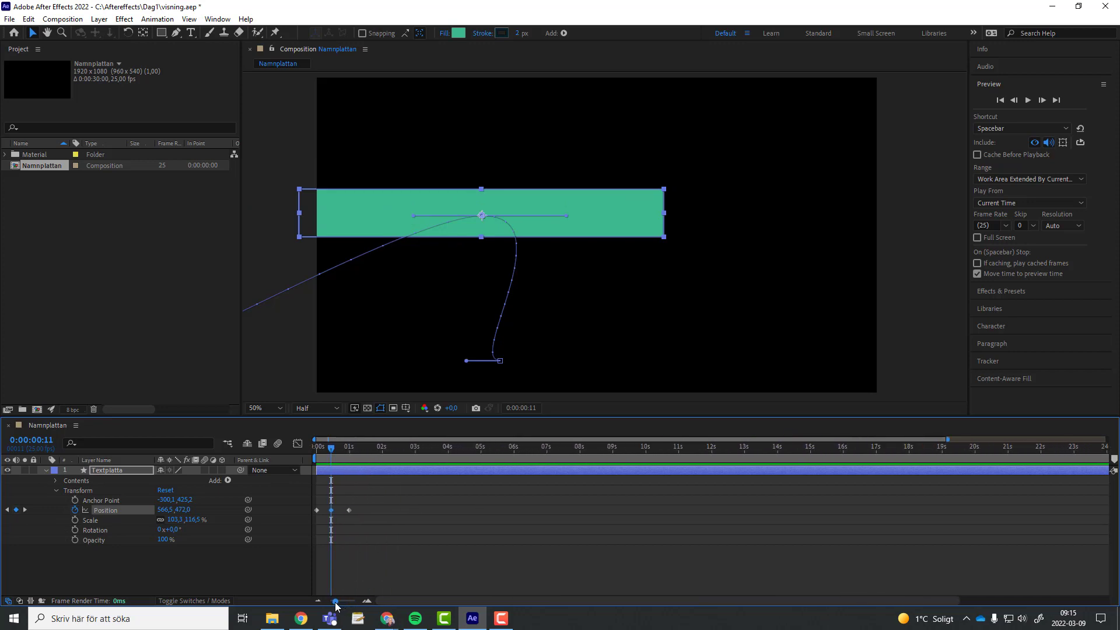
pyautogui.moveTo(331, 447); pyautogui.dragTo(332, 450)
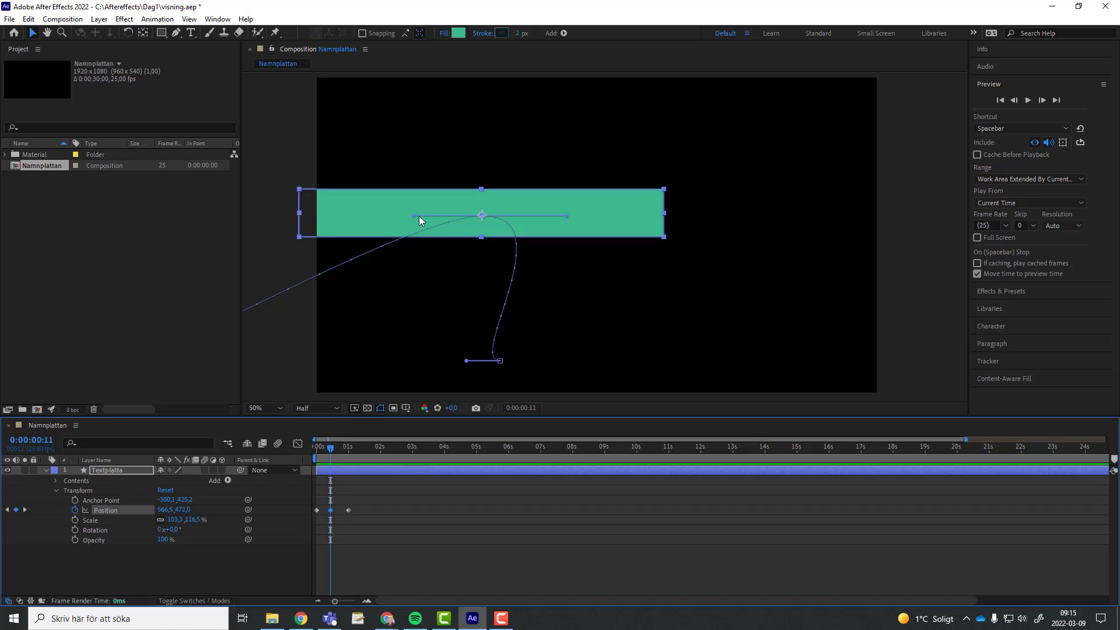
pyautogui.moveTo(419, 216)
pyautogui.mouseDown()
pyautogui.moveTo(402, 236)
pyautogui.moveTo(419, 220)
pyautogui.mouseUp()
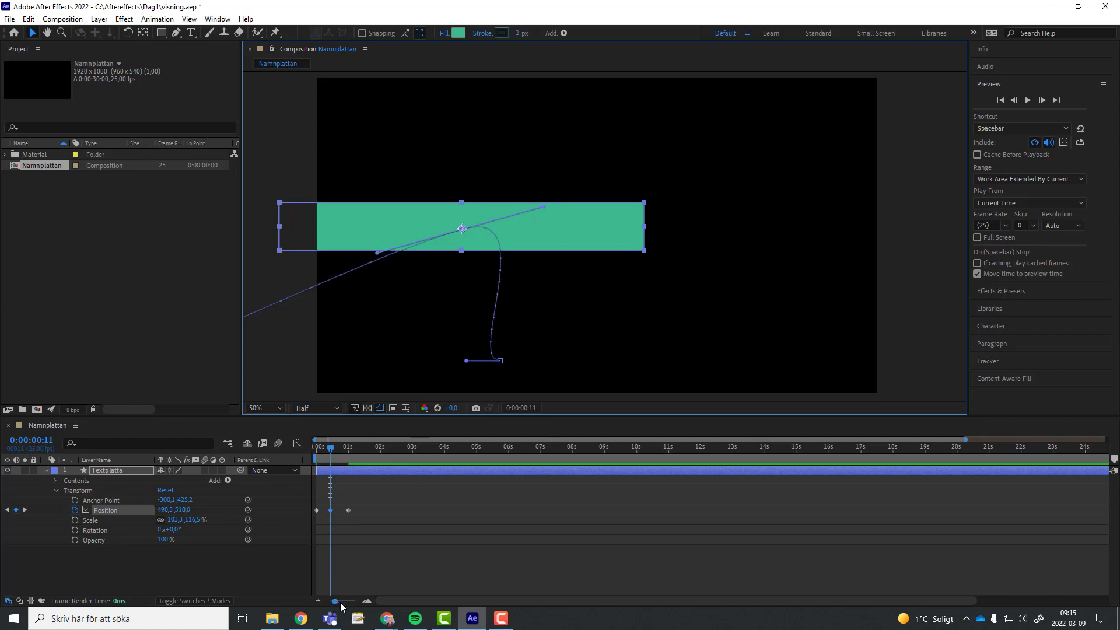
# - Delete the stray Position keyframe at frame 11 and scrub the slide-in back to 0:00
pyautogui.click(366, 601)
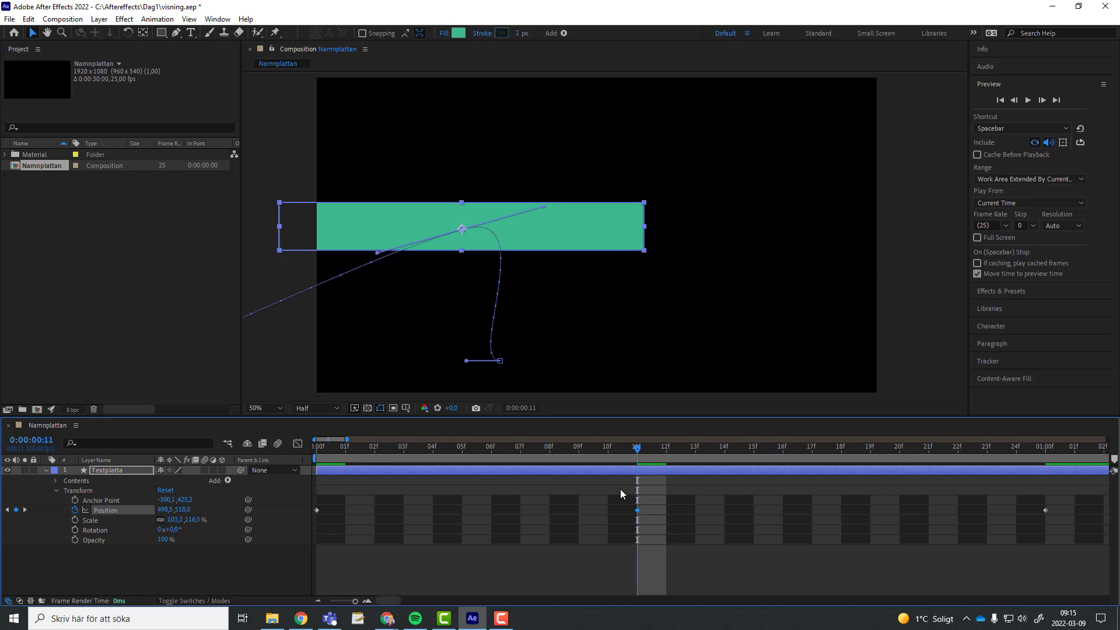
pyautogui.moveTo(618, 485); pyautogui.dragTo(655, 522)
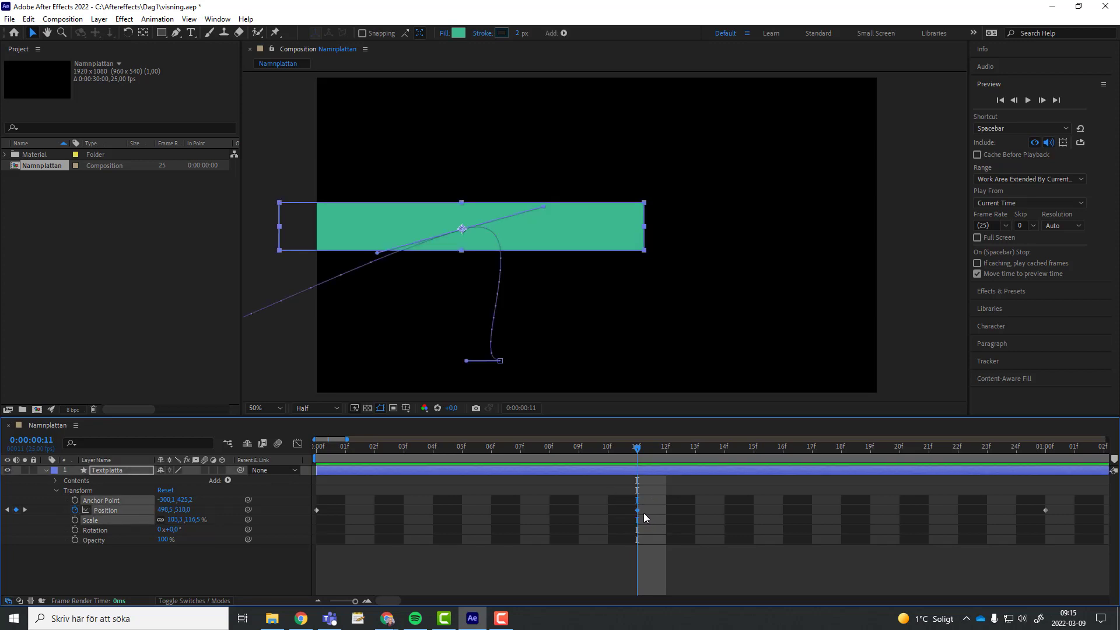
pyautogui.press('Delete')
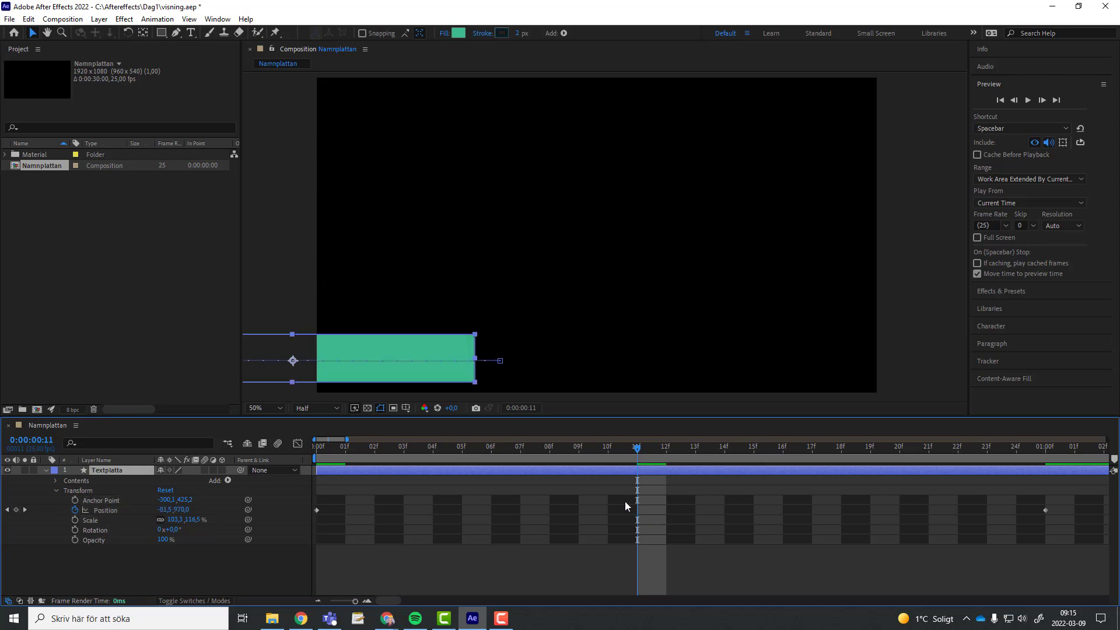
pyautogui.click(342, 600)
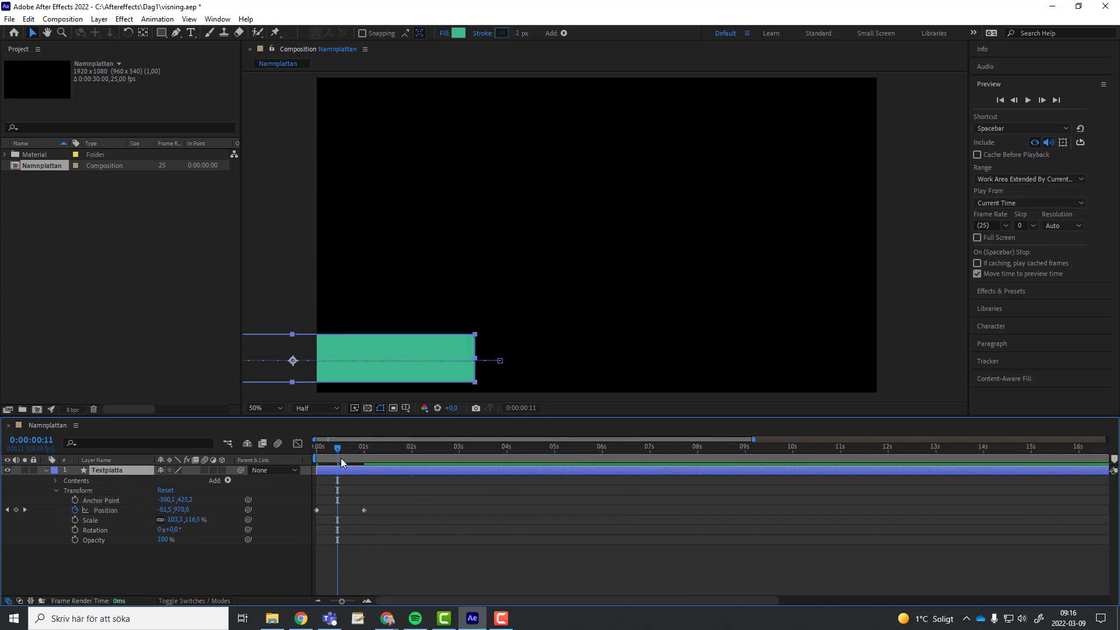
pyautogui.moveTo(337, 452); pyautogui.dragTo(361, 458)
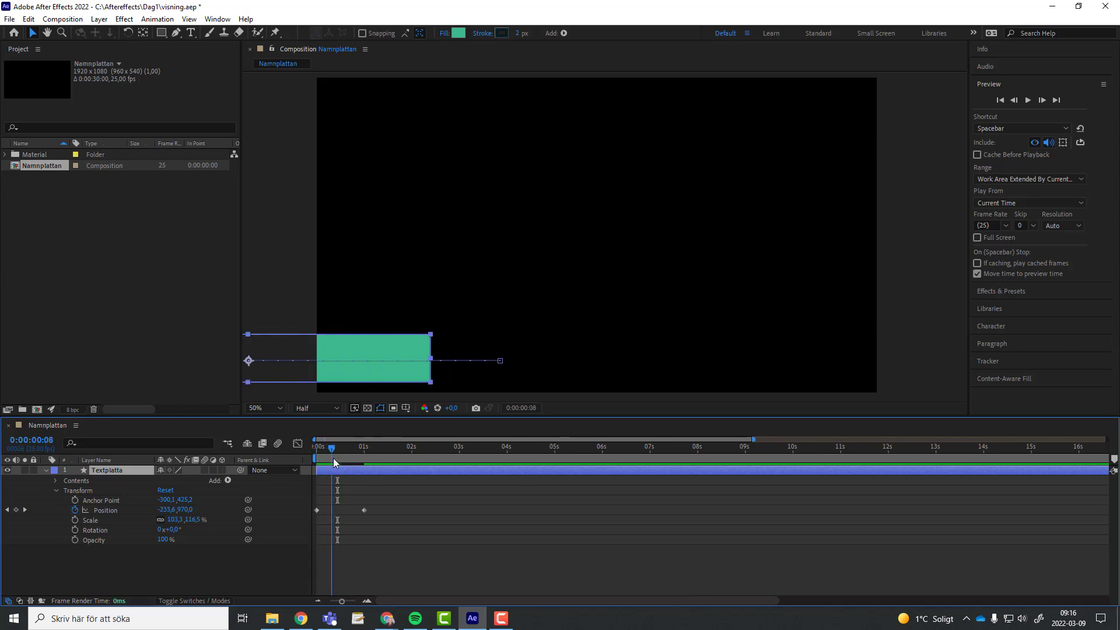
pyautogui.moveTo(359, 458)
pyautogui.mouseDown()
pyautogui.moveTo(319, 474)
pyautogui.moveTo(366, 464)
pyautogui.moveTo(286, 480)
pyautogui.moveTo(361, 479)
pyautogui.moveTo(298, 457)
pyautogui.mouseUp()
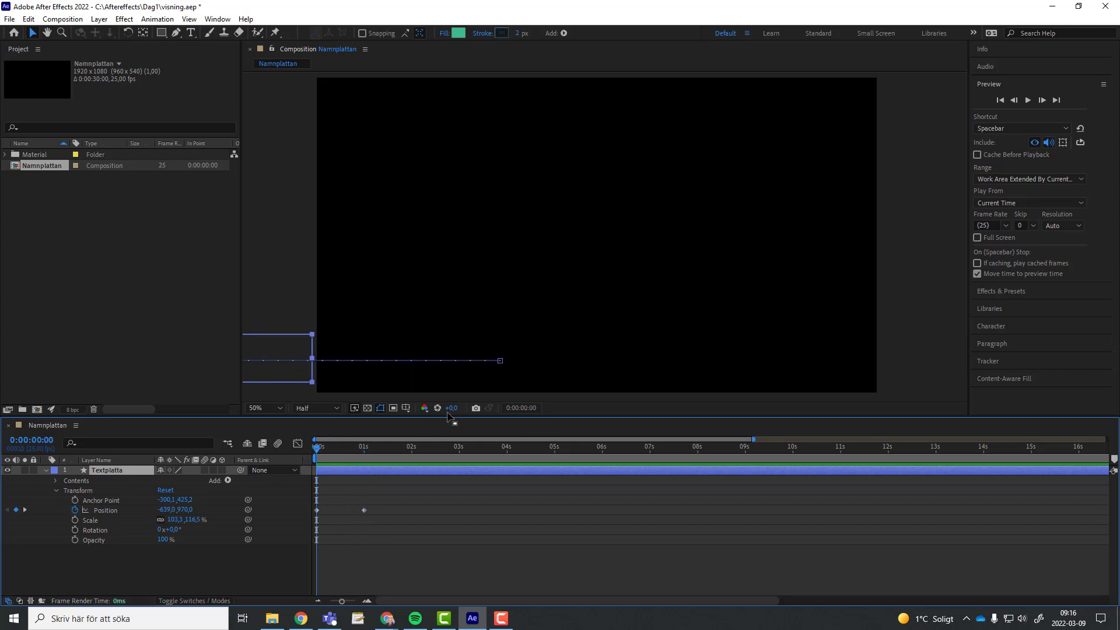
# - Preview the slide-in twice and marquee-select the 628,970 Position end keyframe
pyautogui.press('space')
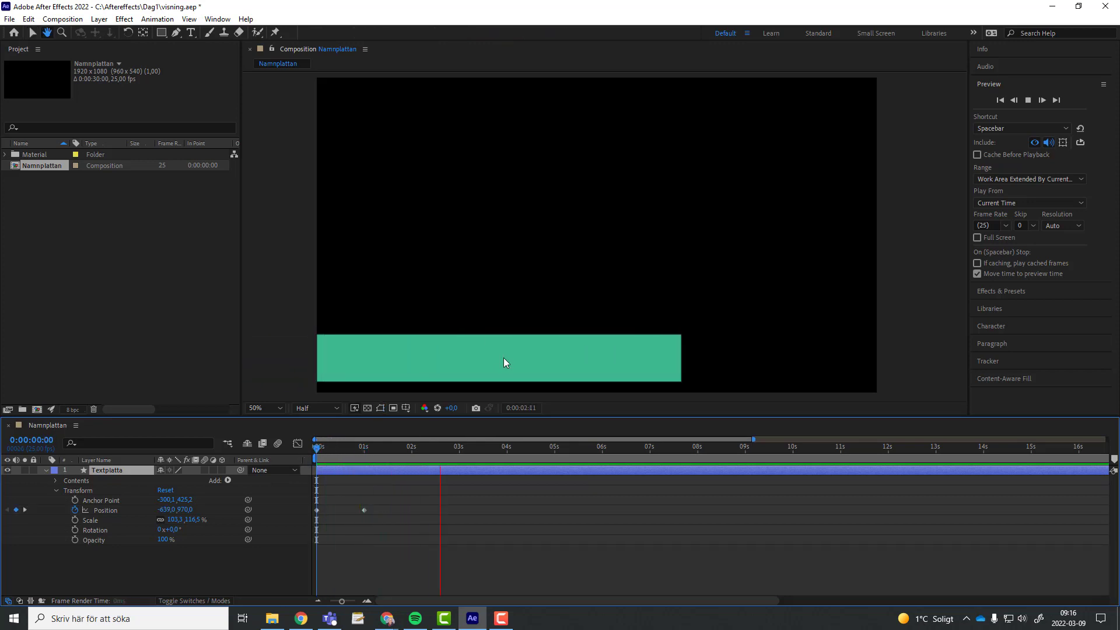
pyautogui.press('space')
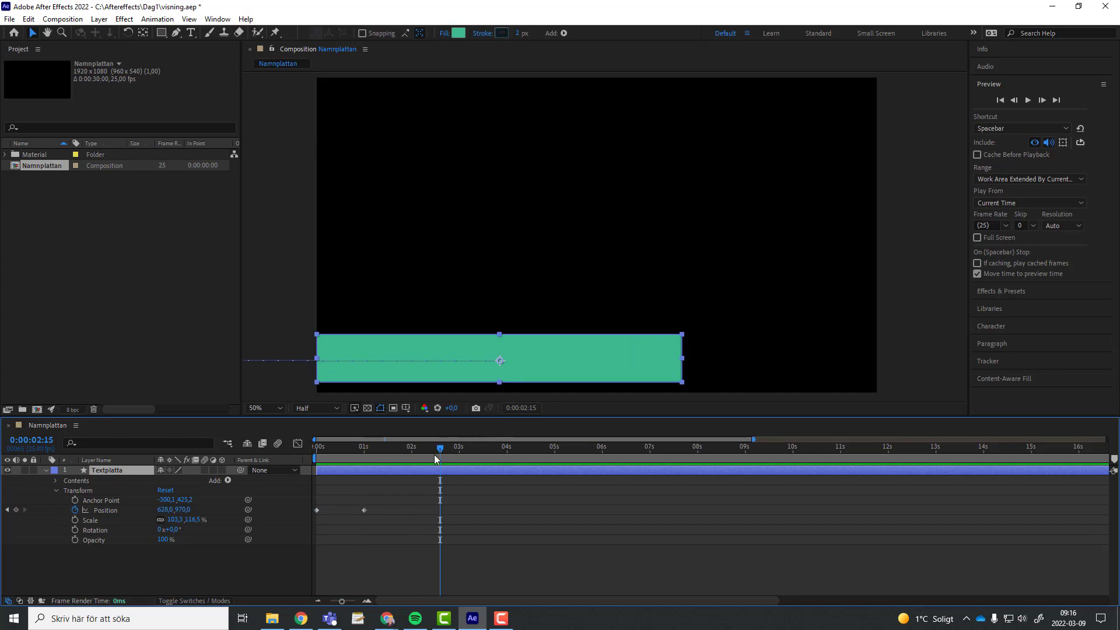
pyautogui.moveTo(441, 450); pyautogui.dragTo(334, 477)
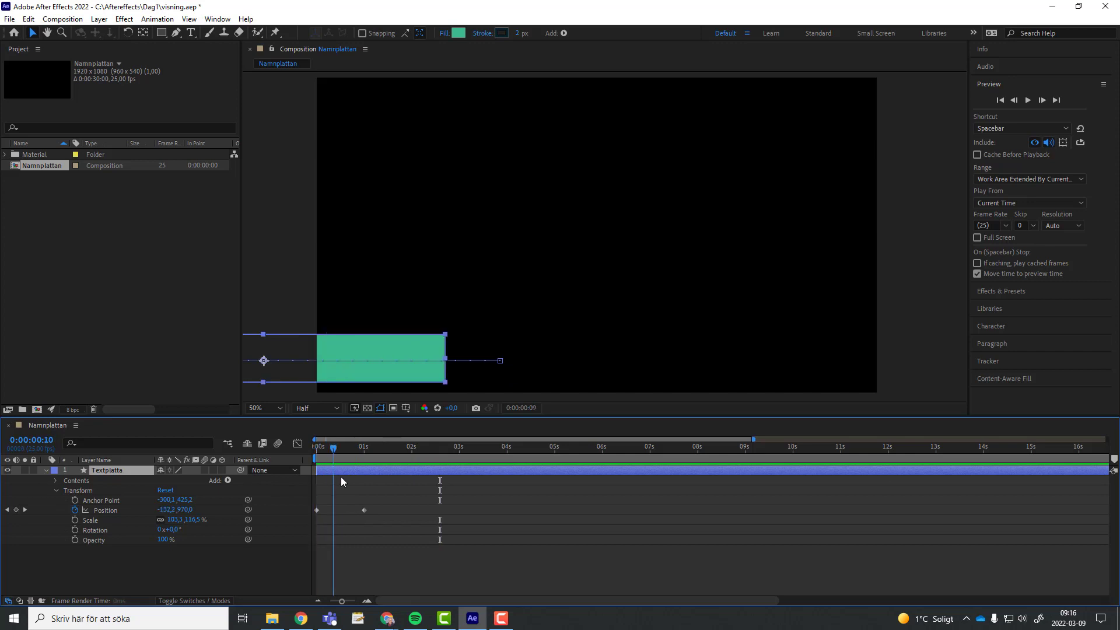
pyautogui.moveTo(341, 479); pyautogui.dragTo(316, 478)
pyautogui.press('space')
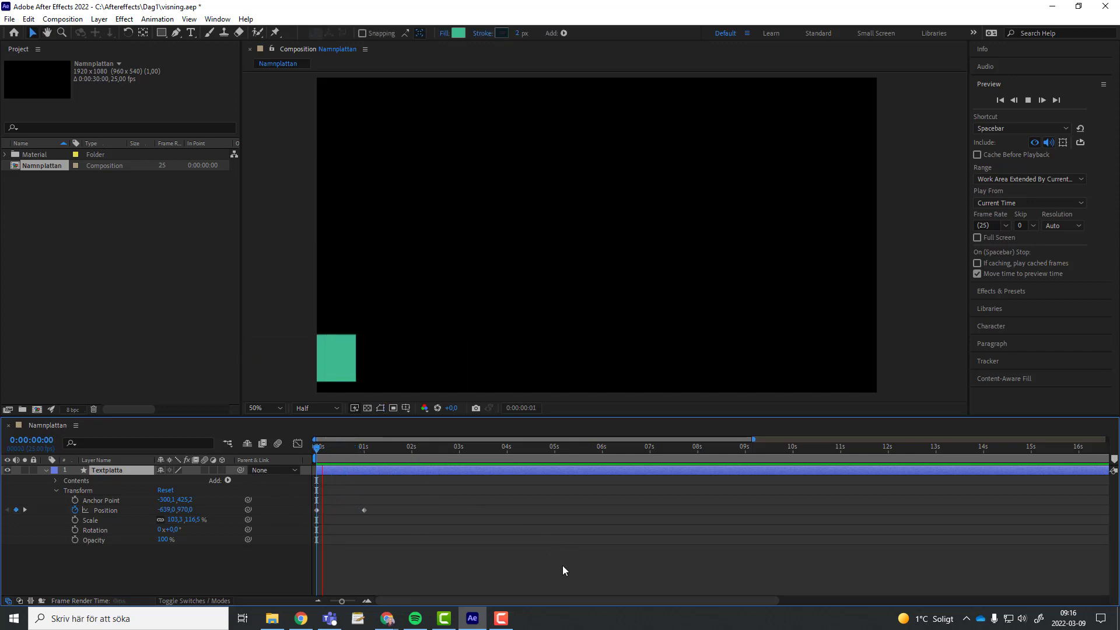
pyautogui.press('space')
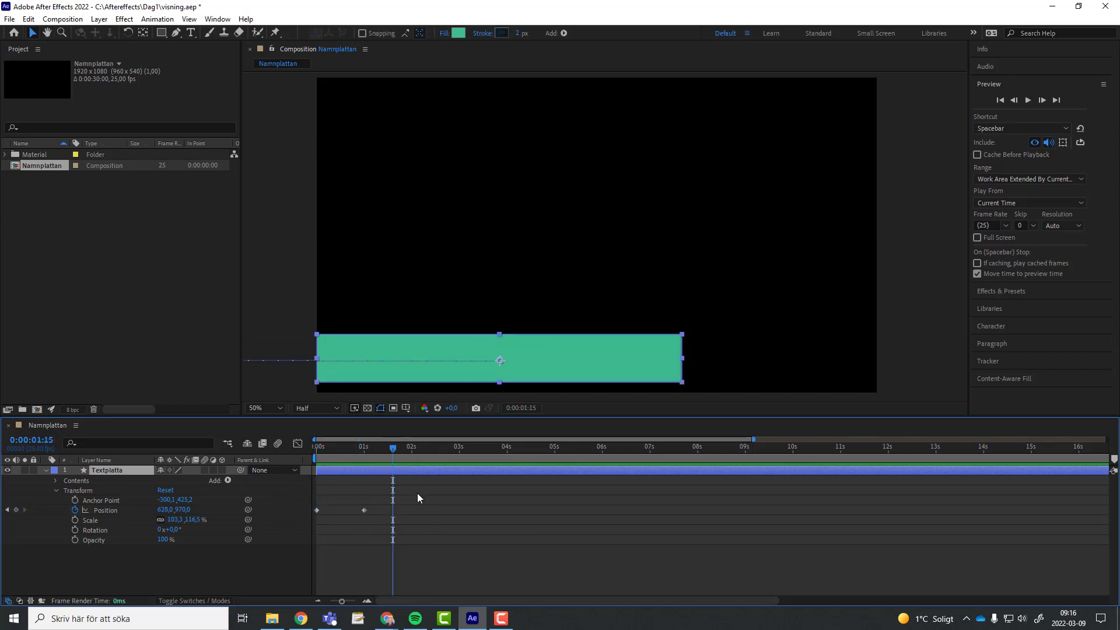
pyautogui.moveTo(392, 448); pyautogui.dragTo(344, 453)
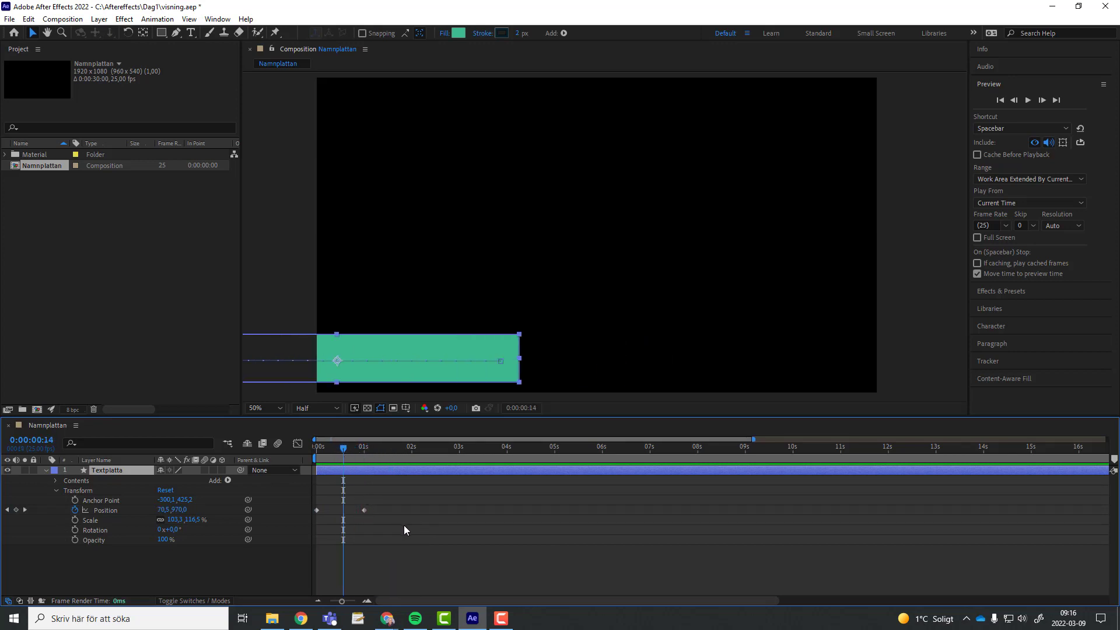
pyautogui.moveTo(403, 525)
pyautogui.mouseDown()
pyautogui.moveTo(358, 495)
pyautogui.moveTo(338, 512)
pyautogui.moveTo(682, 520)
pyautogui.mouseUp()
# - Drag the late Position keyframe from about 7.7 seconds back near the start and preview
pyautogui.press('space')
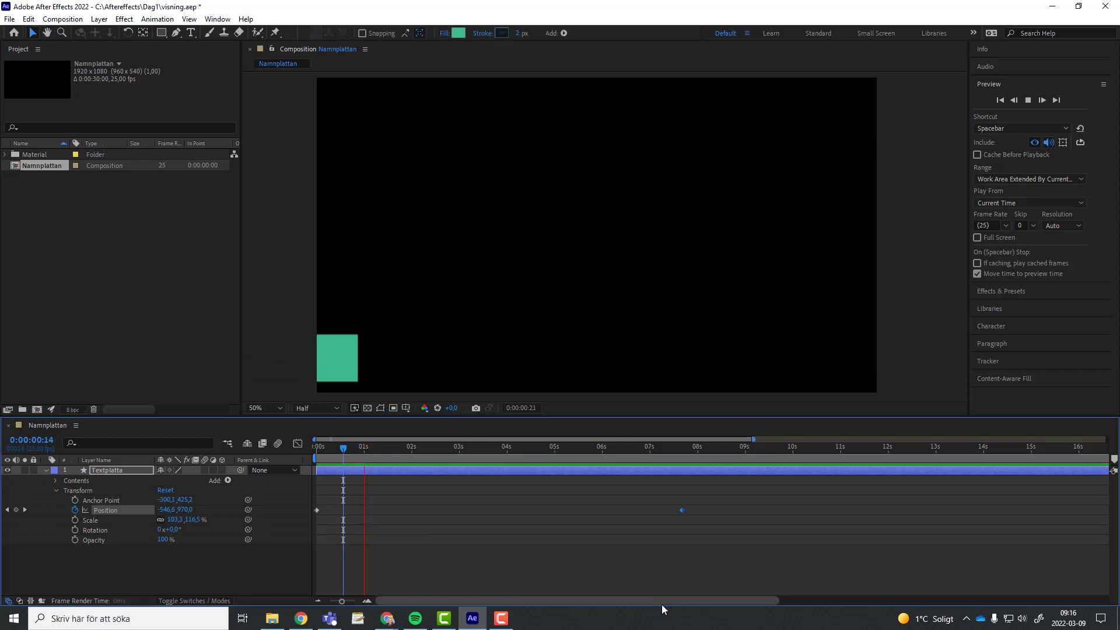
pyautogui.click(678, 544)
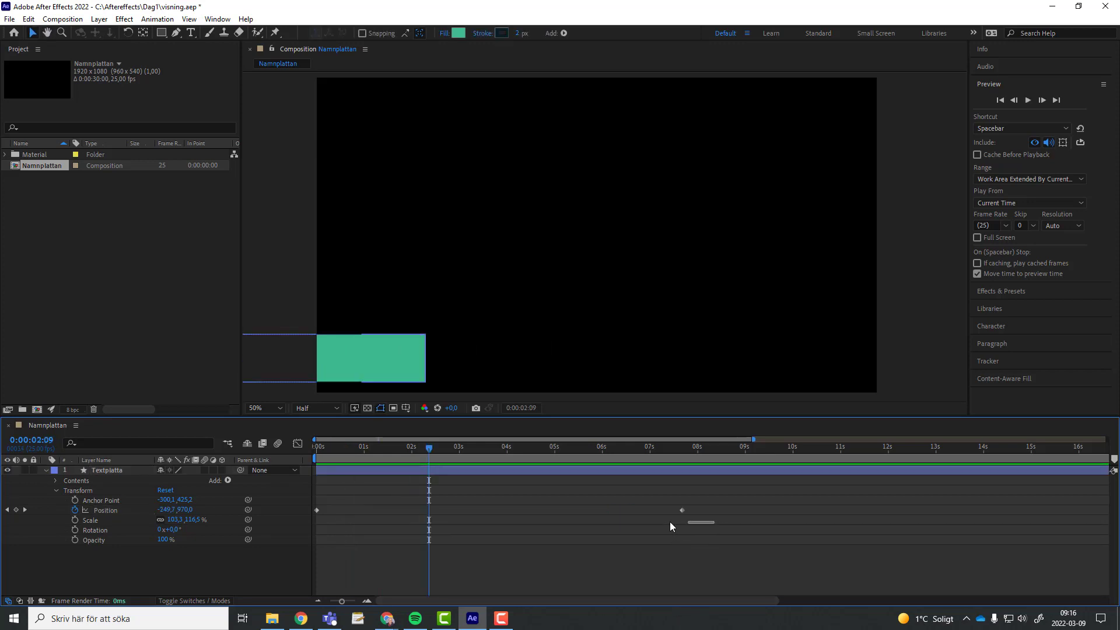
pyautogui.click(681, 511)
pyautogui.moveTo(682, 511); pyautogui.dragTo(330, 511)
pyautogui.moveTo(432, 455); pyautogui.dragTo(316, 448)
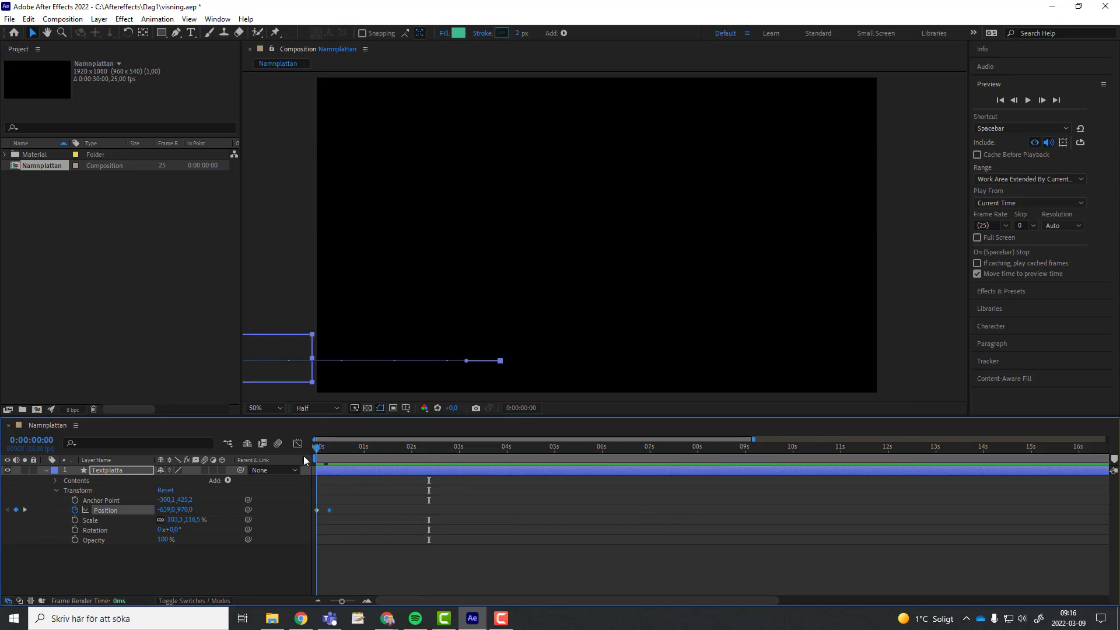
pyautogui.press('space')
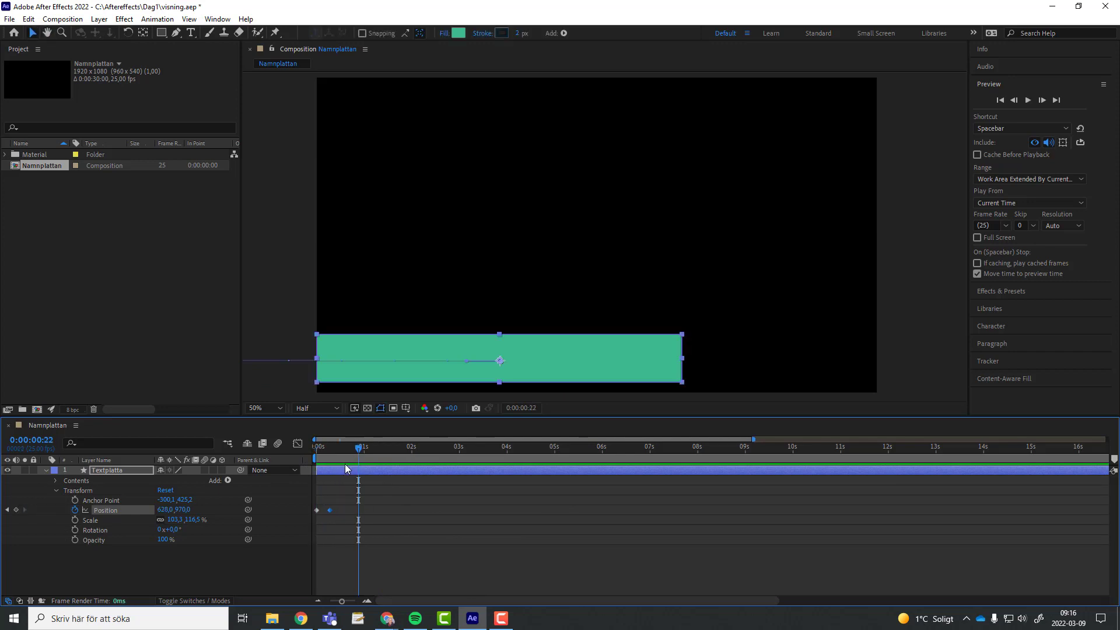
pyautogui.press('space')
# - Shift the end keyframe slightly later, to about 23 frames, and preview the retimed slide-in
pyautogui.click(349, 509)
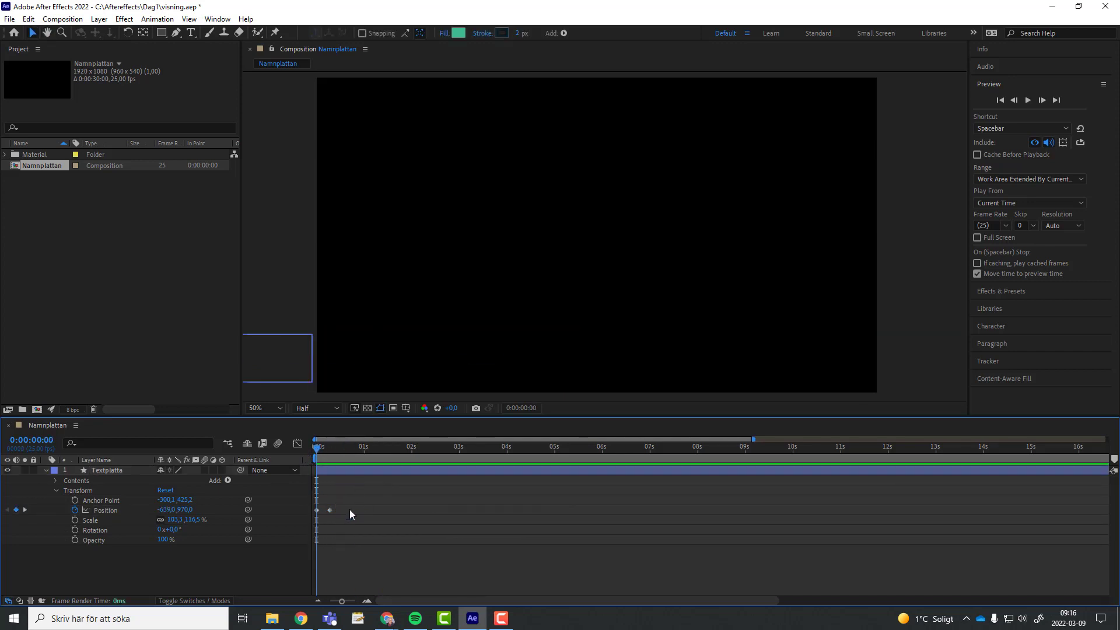
pyautogui.click(329, 510)
pyautogui.moveTo(330, 510); pyautogui.dragTo(362, 509)
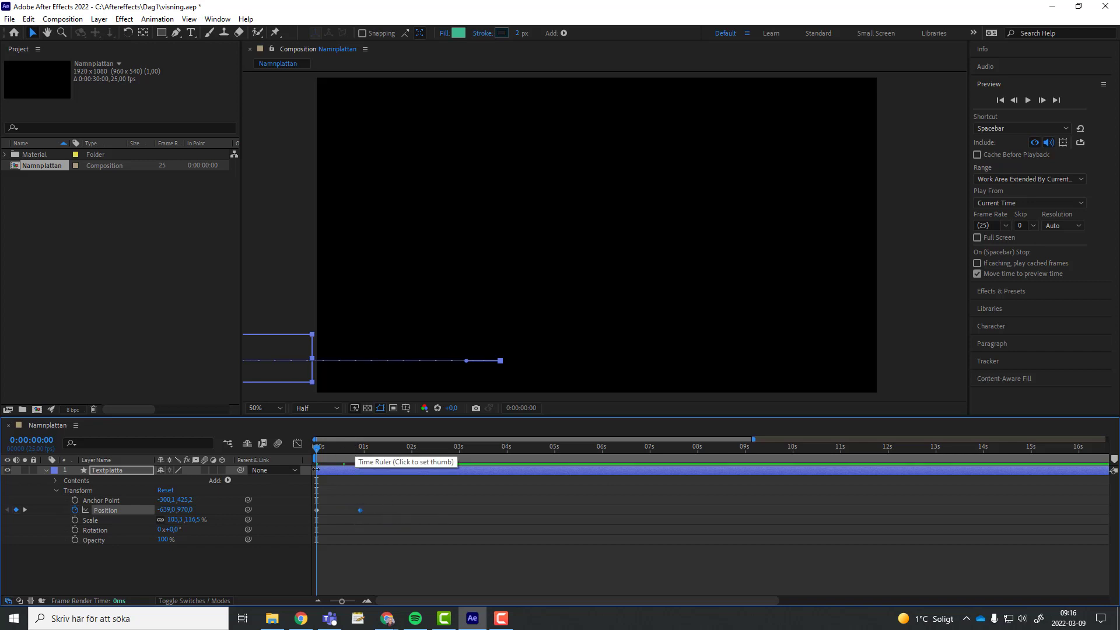
pyautogui.click(341, 447)
pyautogui.moveTo(353, 447); pyautogui.dragTo(303, 459)
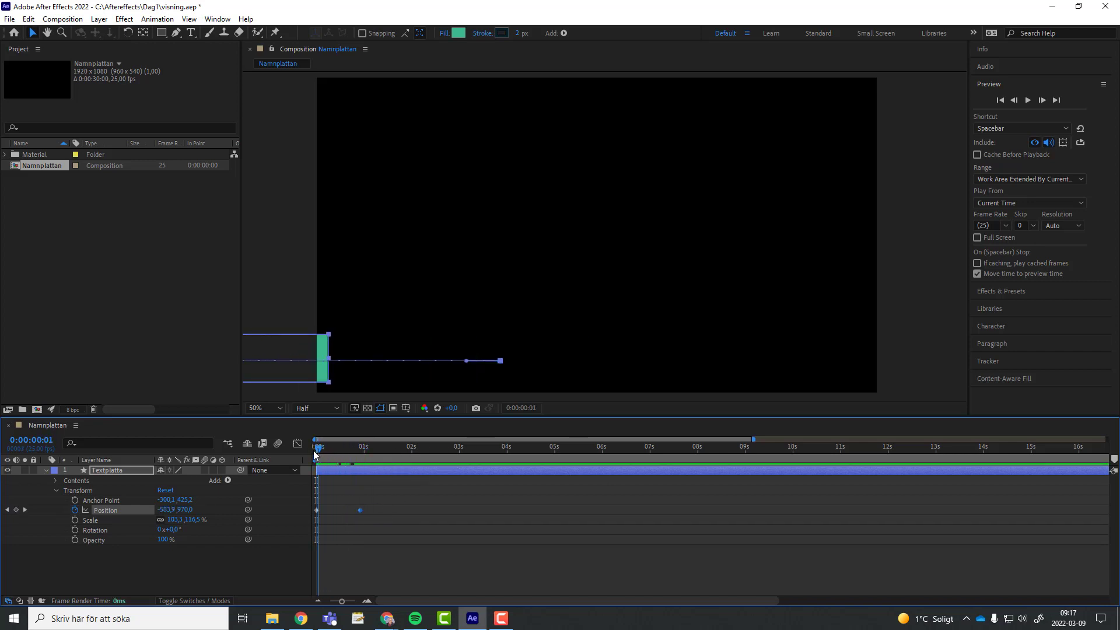
pyautogui.moveTo(432, 518)
pyautogui.mouseDown()
pyautogui.moveTo(310, 500)
pyautogui.moveTo(564, 529)
pyautogui.mouseUp()
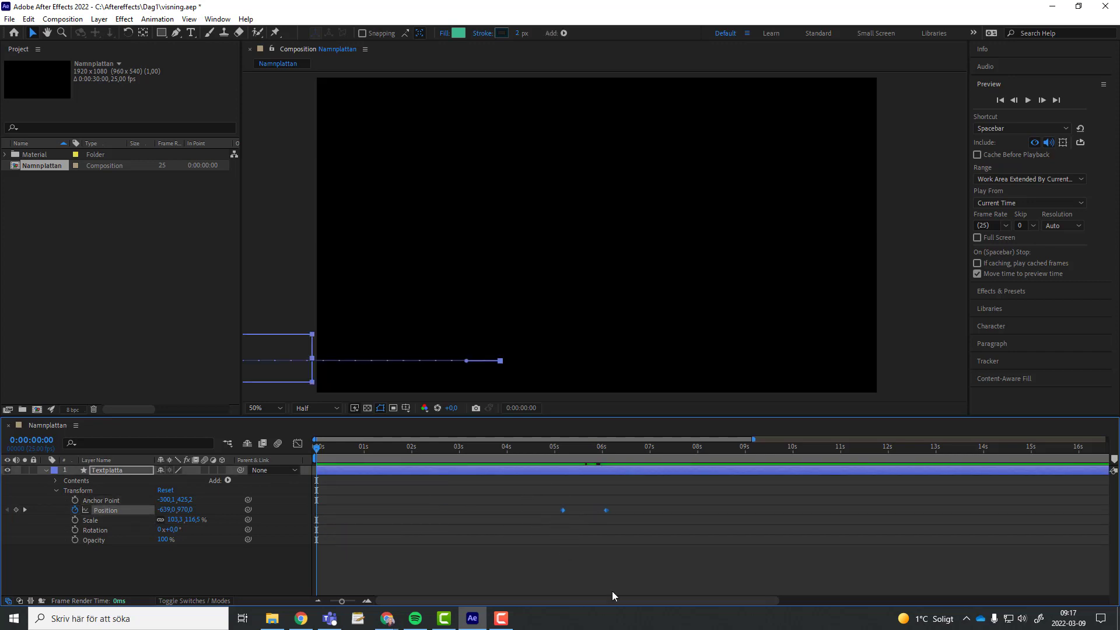
pyautogui.press('space')
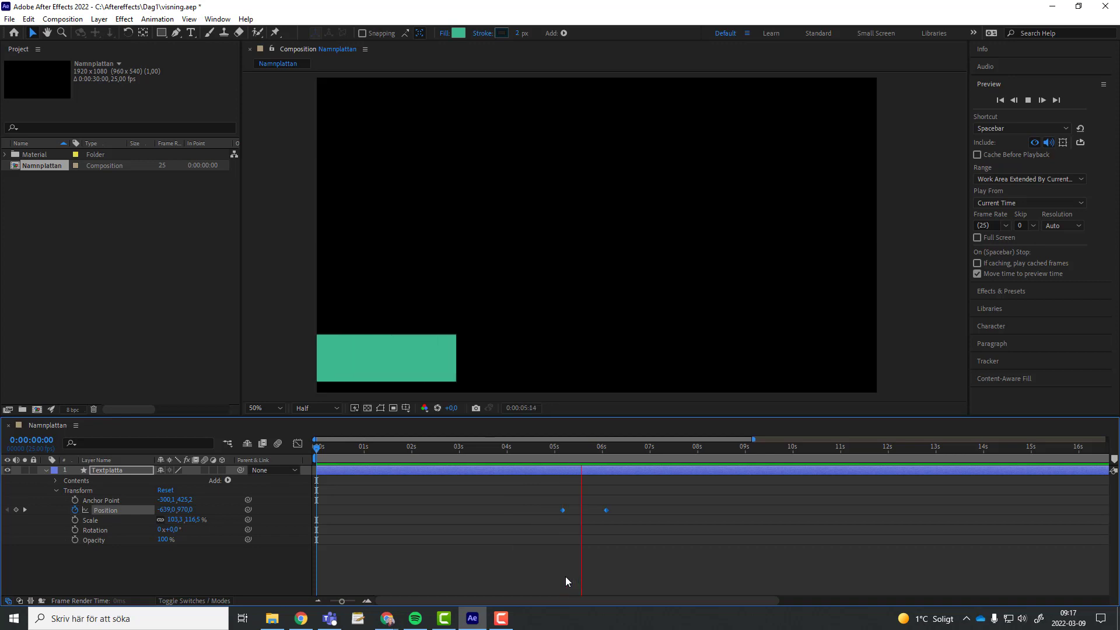
pyautogui.press('space')
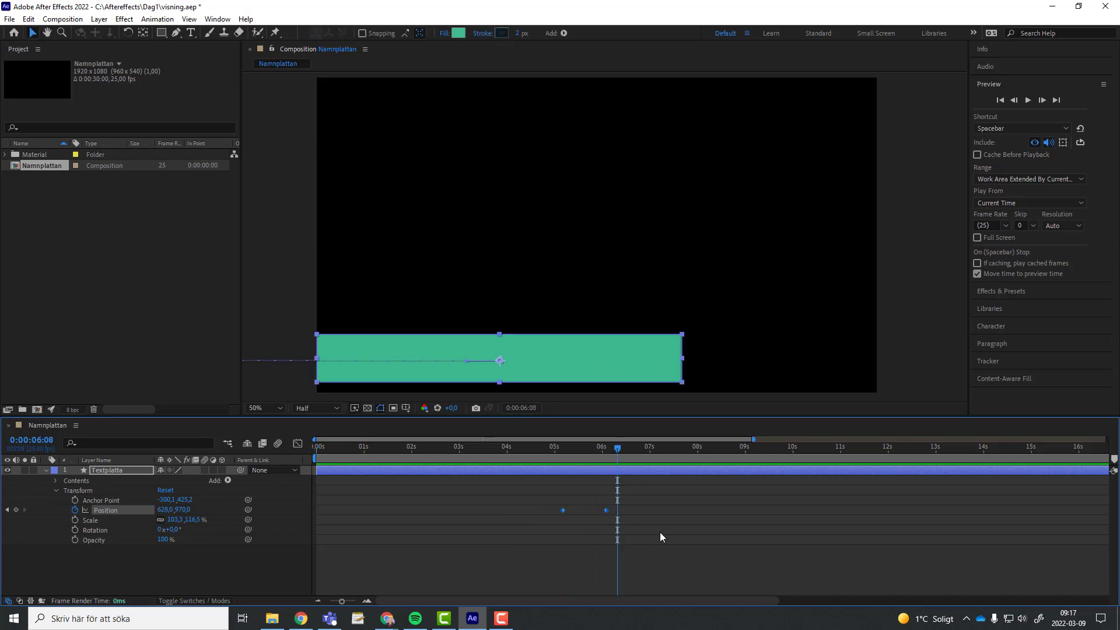
pyautogui.moveTo(679, 538)
pyautogui.mouseDown()
pyautogui.moveTo(549, 492)
pyautogui.moveTo(316, 514)
pyautogui.mouseUp()
pyautogui.moveTo(619, 454); pyautogui.dragTo(308, 442)
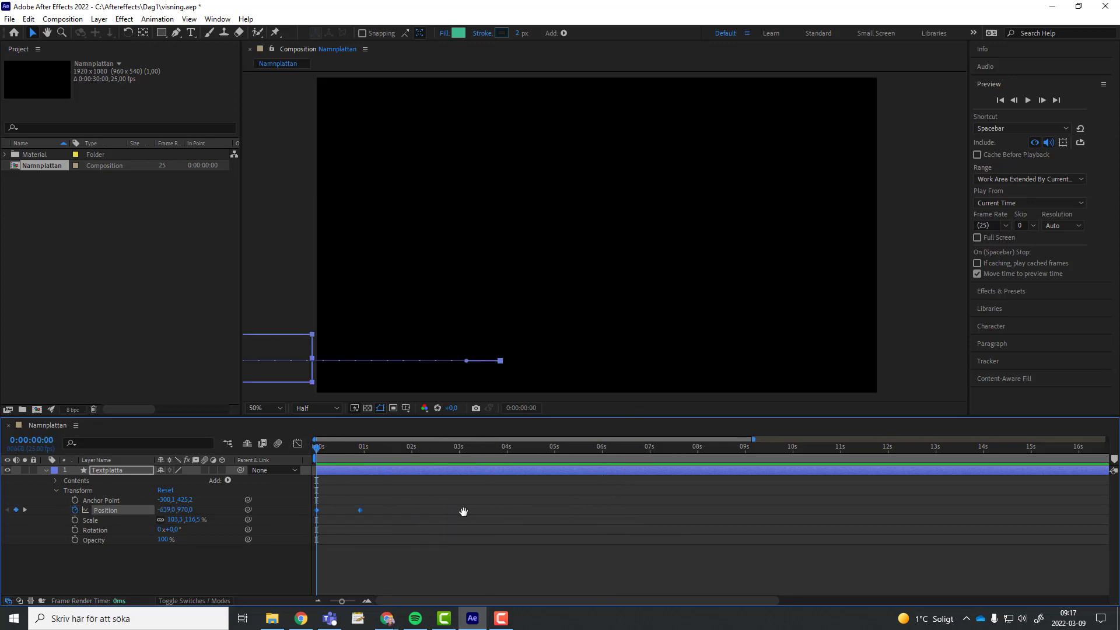
pyautogui.press('space')
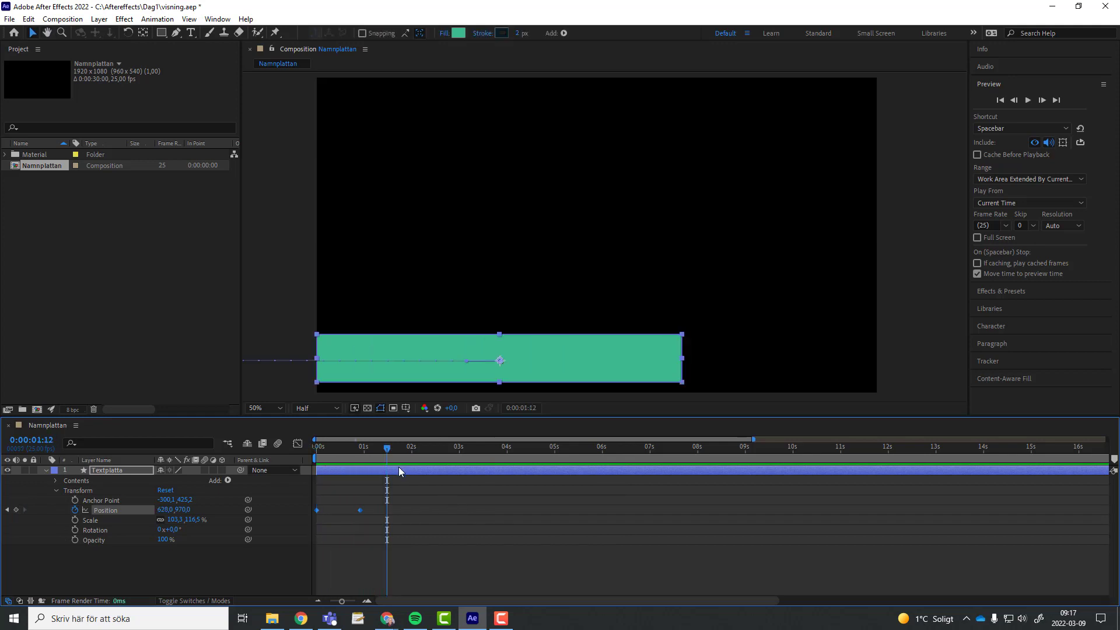
pyautogui.press('space')
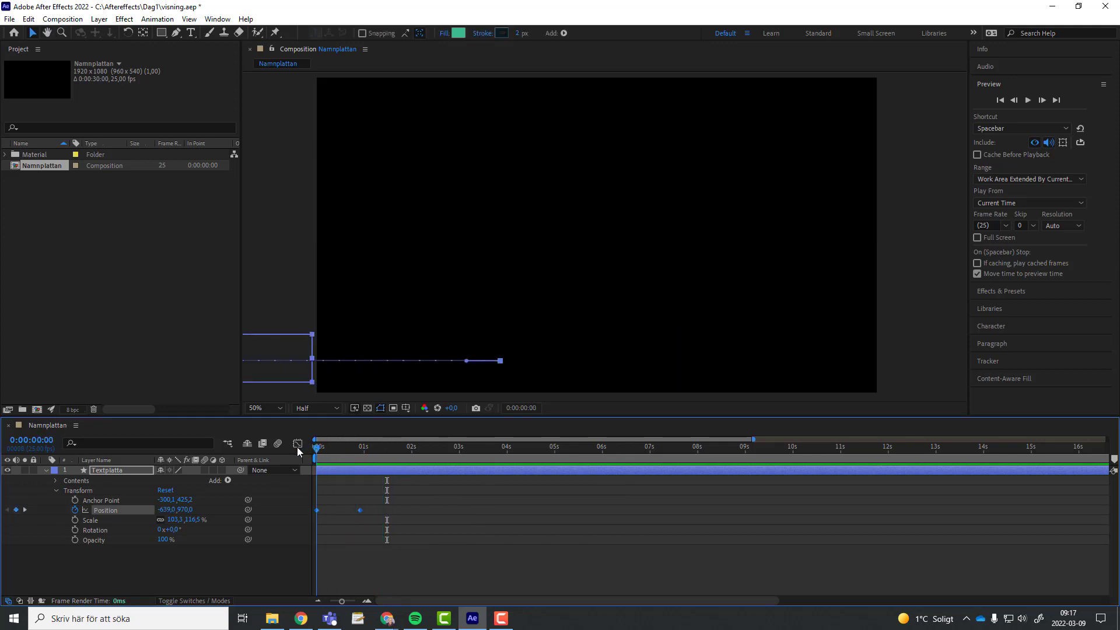
pyautogui.moveTo(316, 447); pyautogui.dragTo(359, 453)
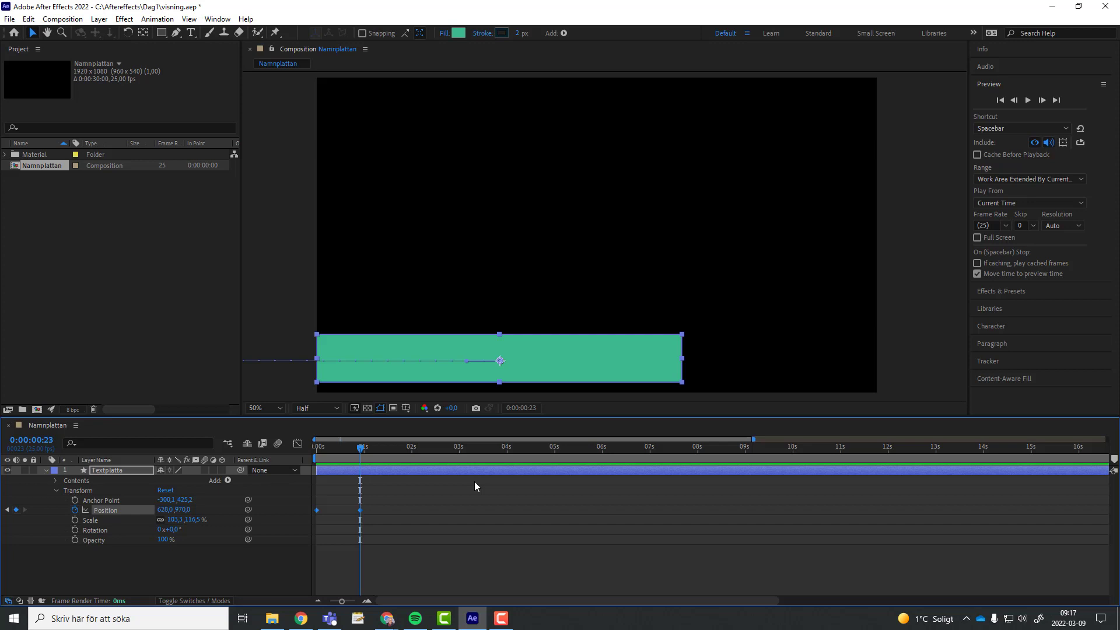
pyautogui.moveTo(360, 447); pyautogui.dragTo(315, 460)
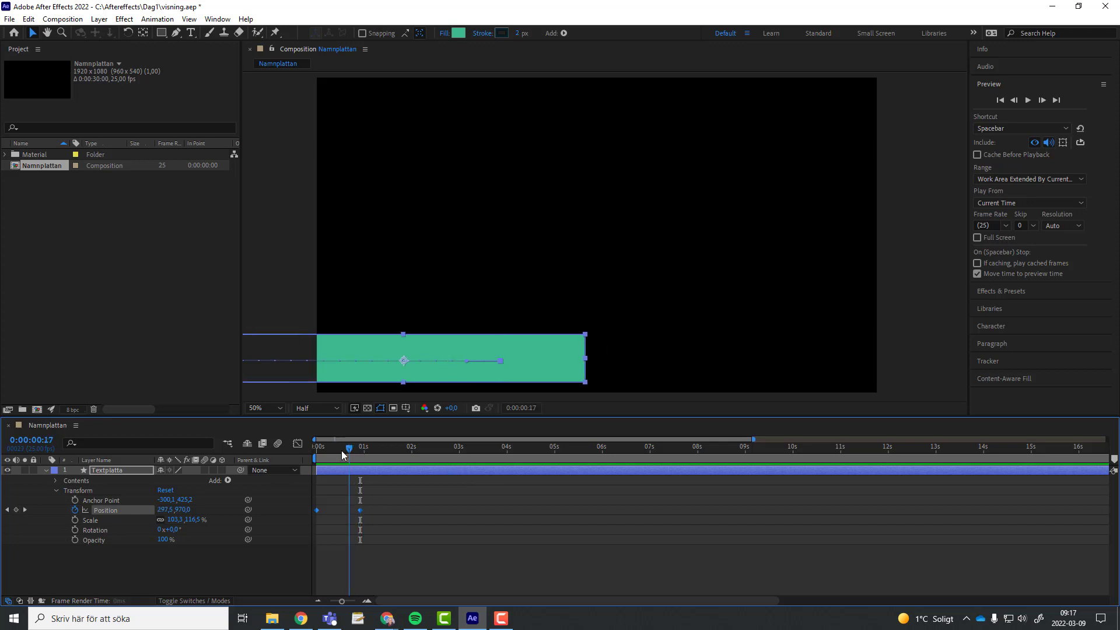
pyautogui.click(395, 321)
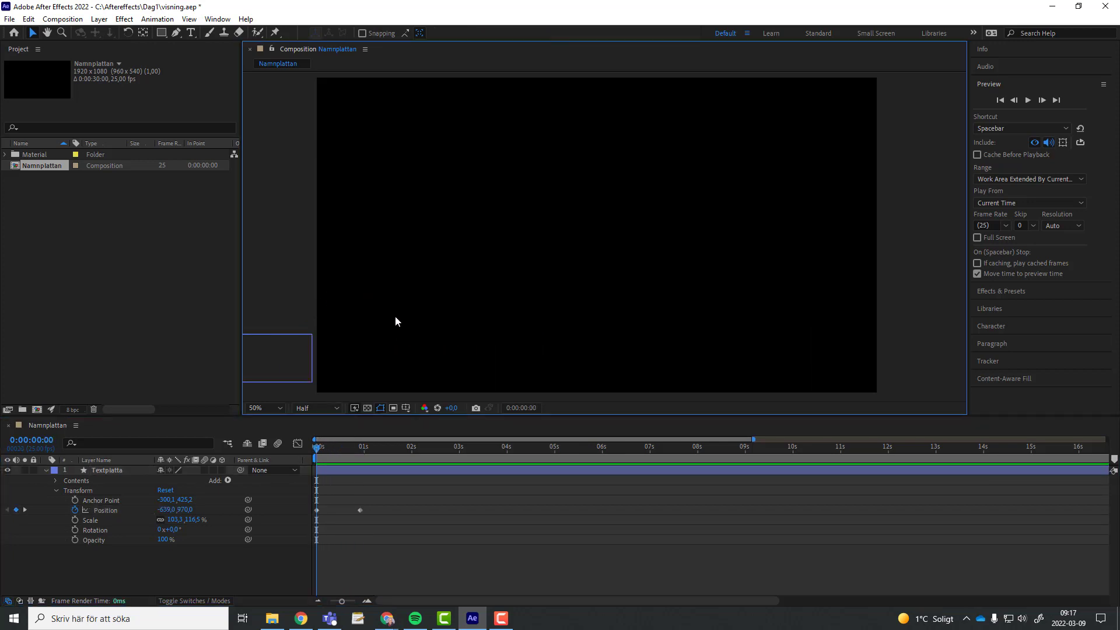
pyautogui.press('space')
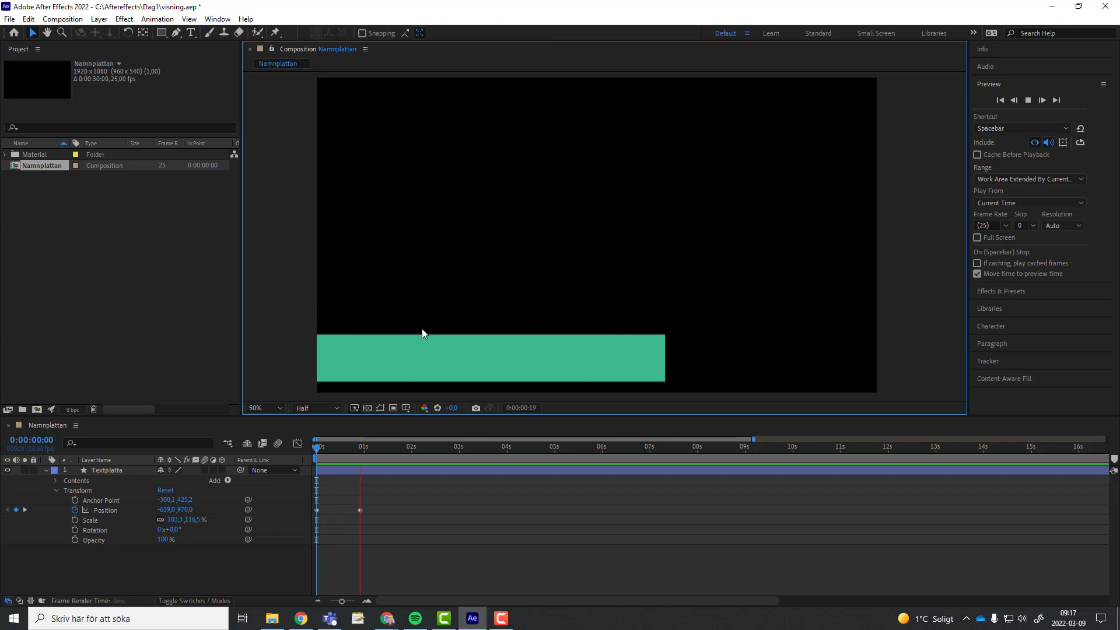
pyautogui.press('space')
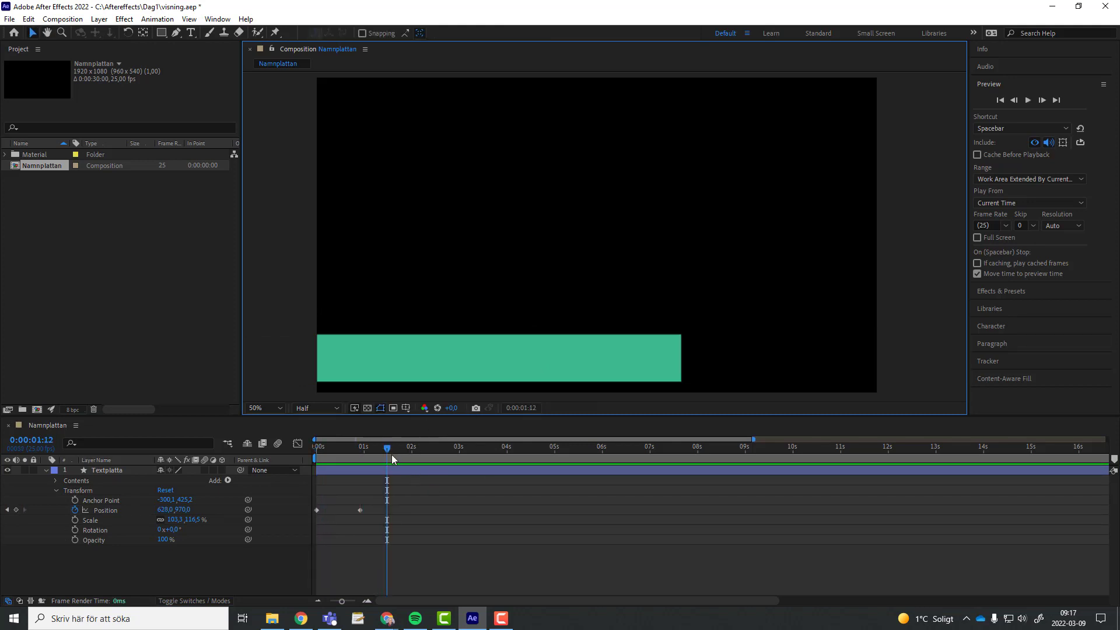
pyautogui.moveTo(386, 448)
pyautogui.mouseDown()
pyautogui.moveTo(322, 459)
pyautogui.moveTo(362, 456)
pyautogui.mouseUp()
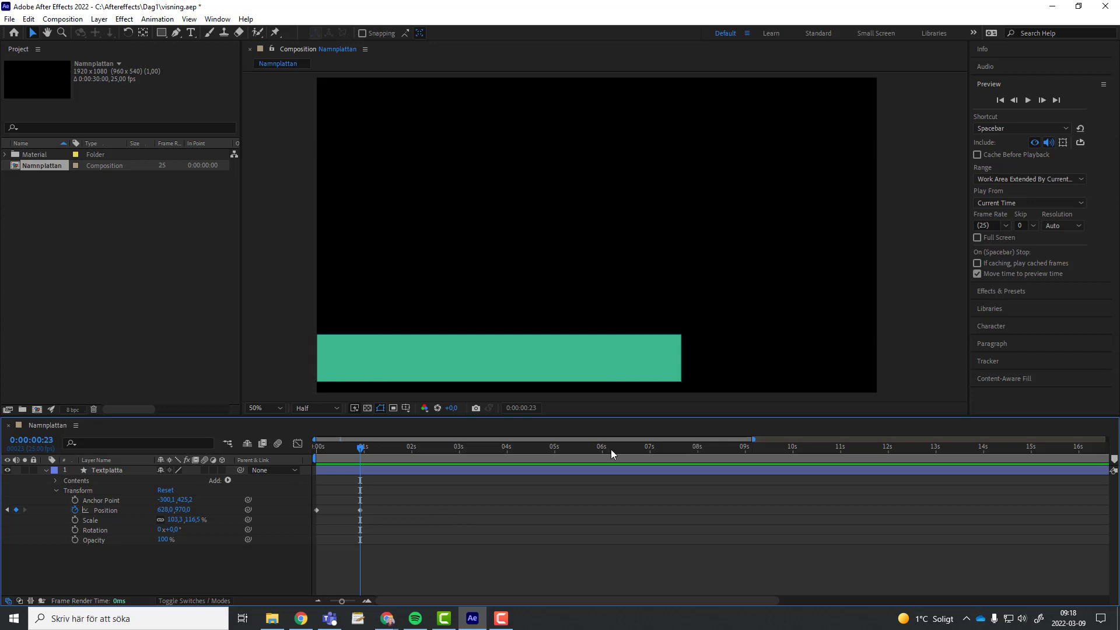
pyautogui.moveTo(425, 522); pyautogui.dragTo(296, 502)
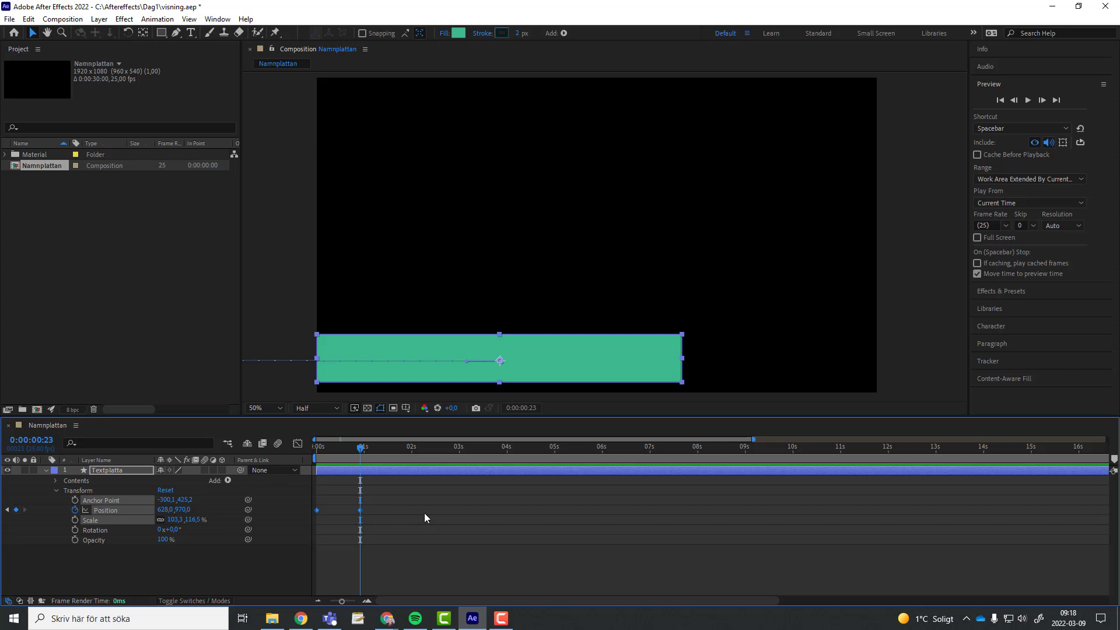
# - Apply Easy Ease to Textplatta's Position keyframes from the keyframe context menu
pyautogui.rightClick(359, 510)
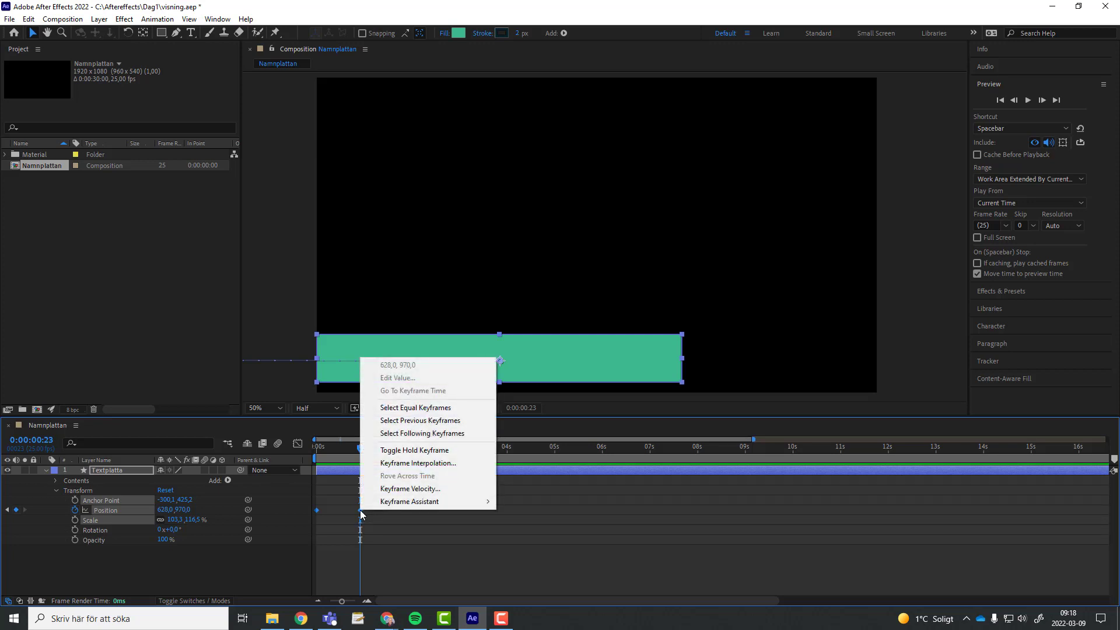
pyautogui.moveTo(403, 503)
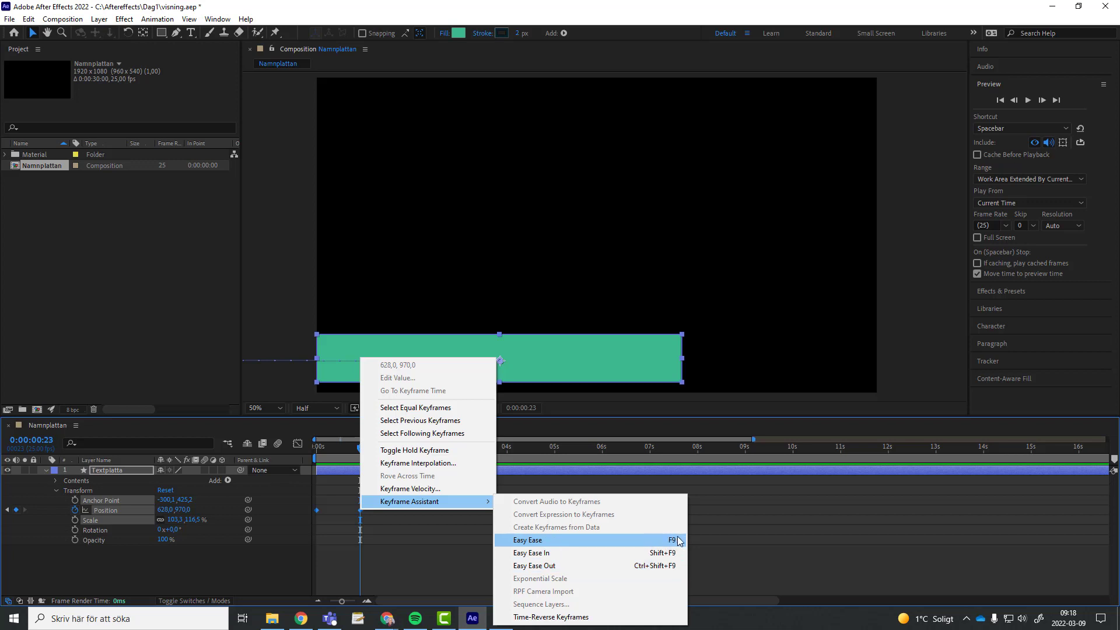
pyautogui.click(674, 541)
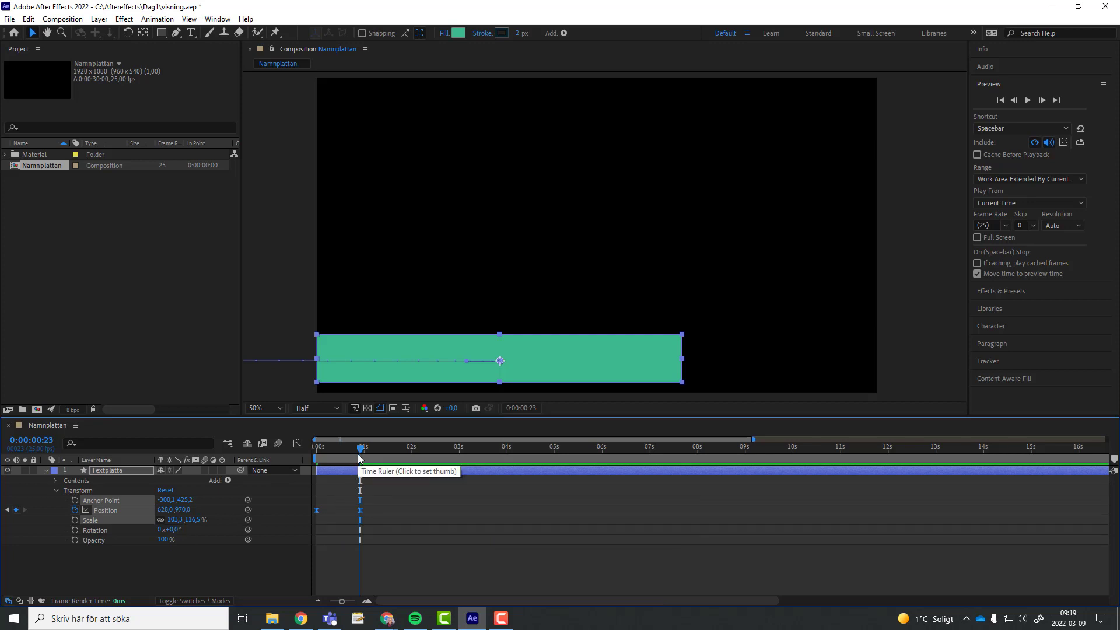
# - Preview the eased slide-in twice from the start of the composition
pyautogui.moveTo(360, 453); pyautogui.dragTo(303, 458)
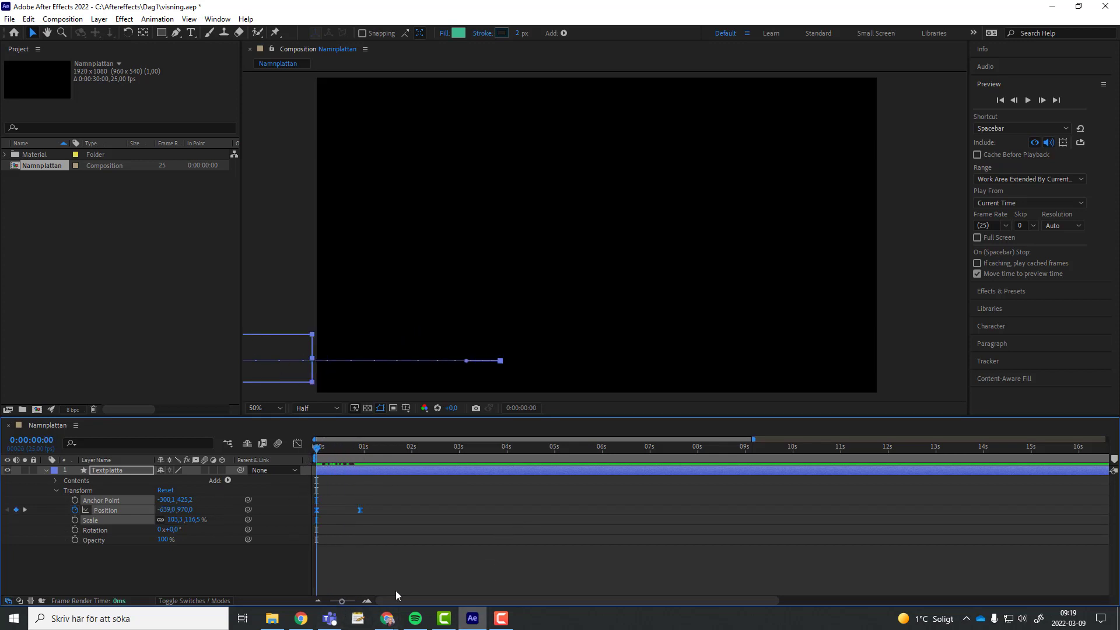
pyautogui.press('space')
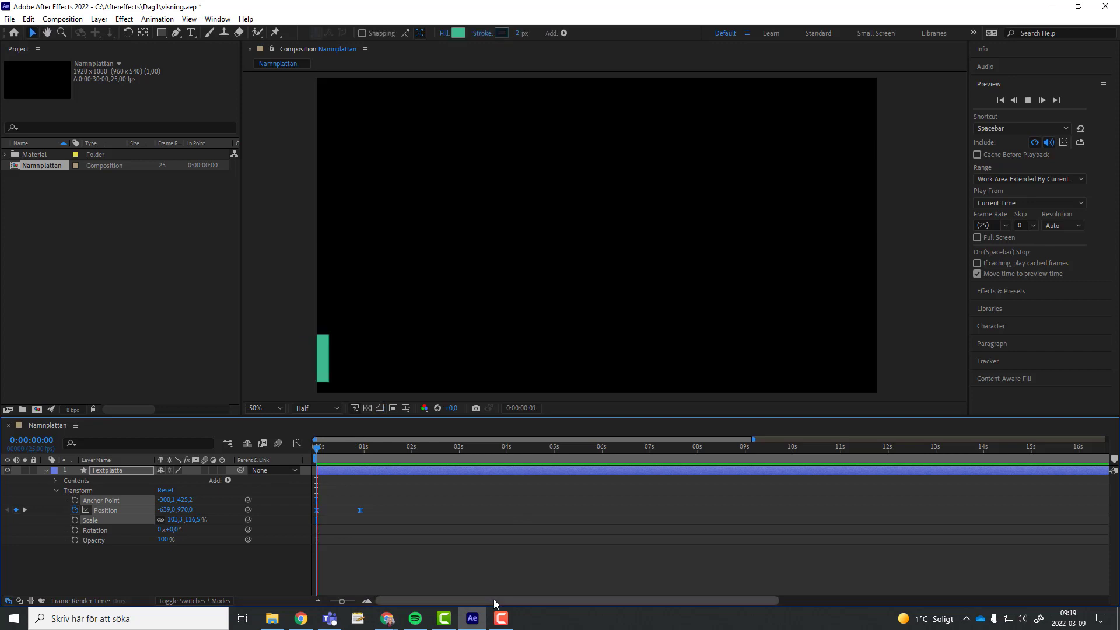
pyautogui.press('space')
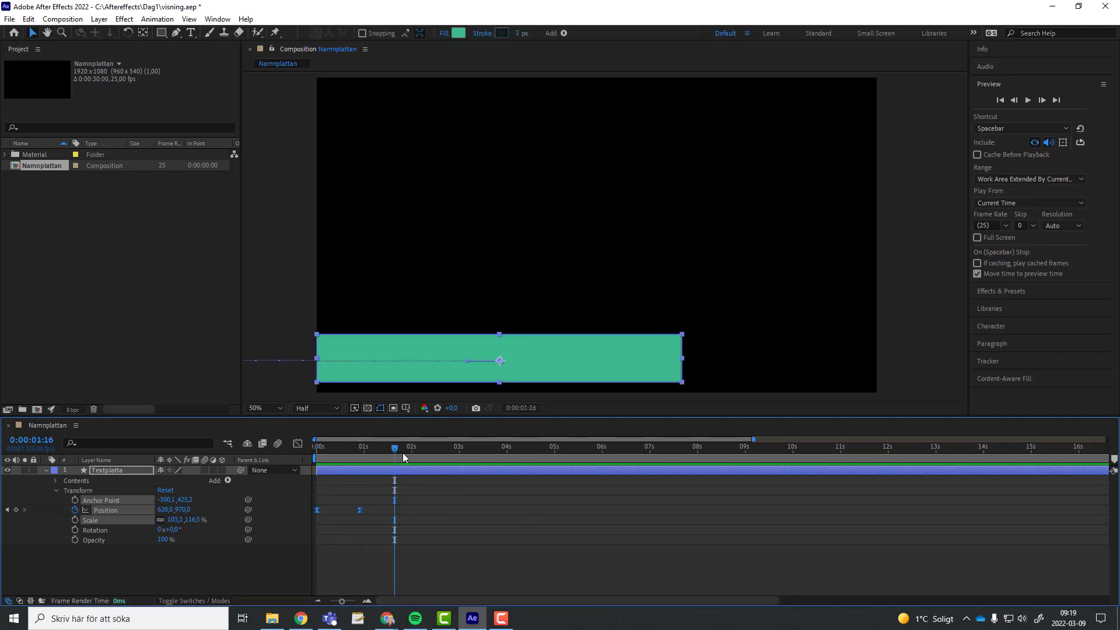
pyautogui.moveTo(392, 449); pyautogui.dragTo(317, 463)
pyautogui.press('space')
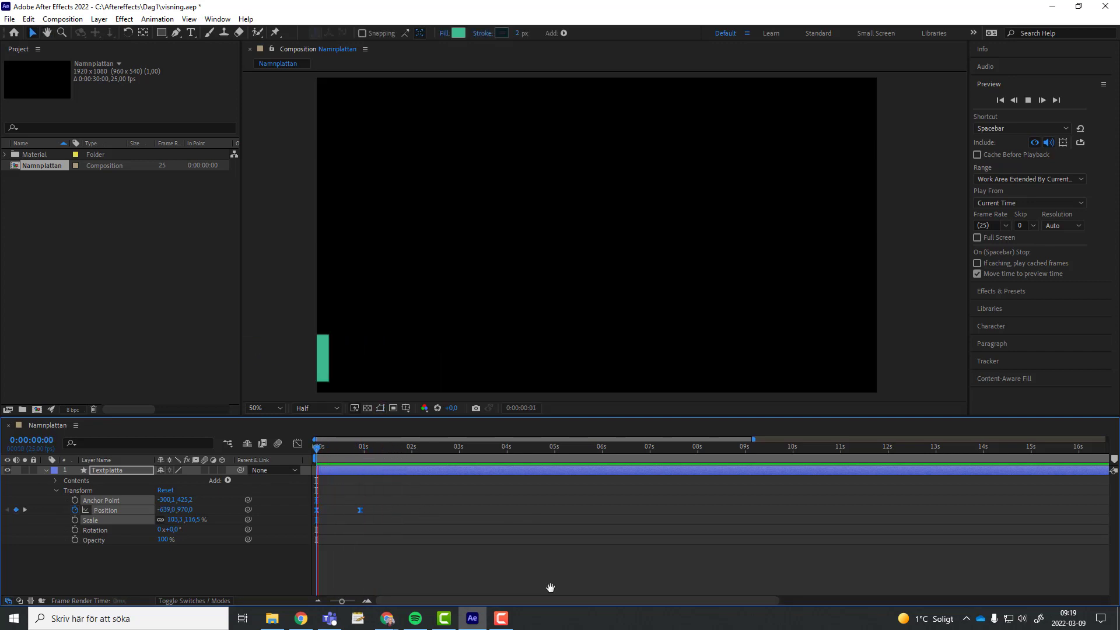
pyautogui.press('space')
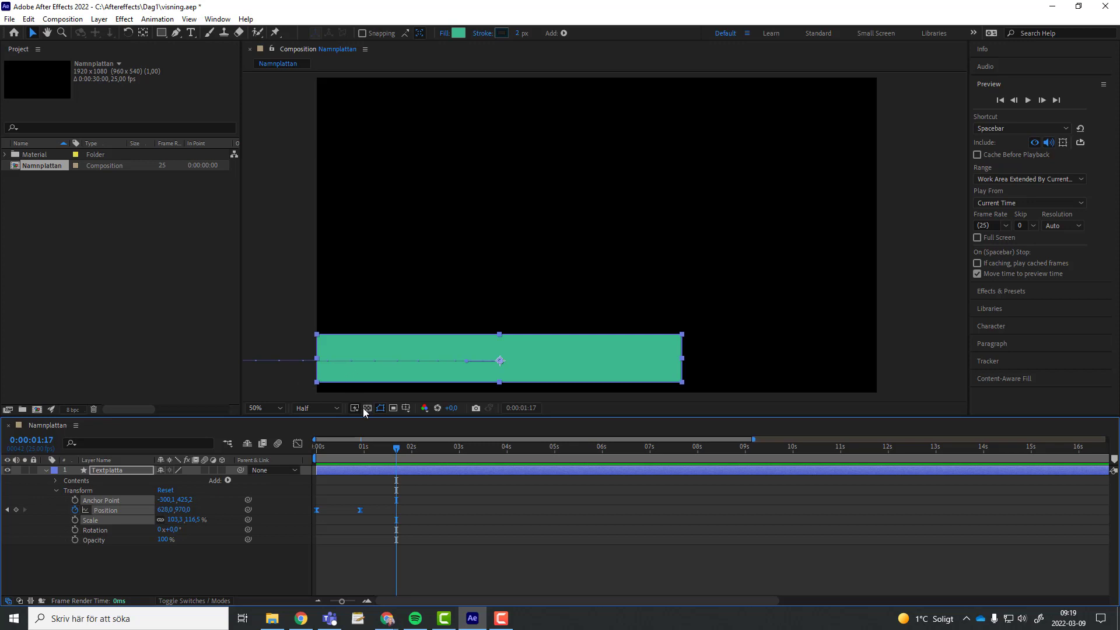
# - Select the plate's Position keyframes and show them as curves in the Graph Editor
pyautogui.moveTo(396, 446); pyautogui.dragTo(316, 447)
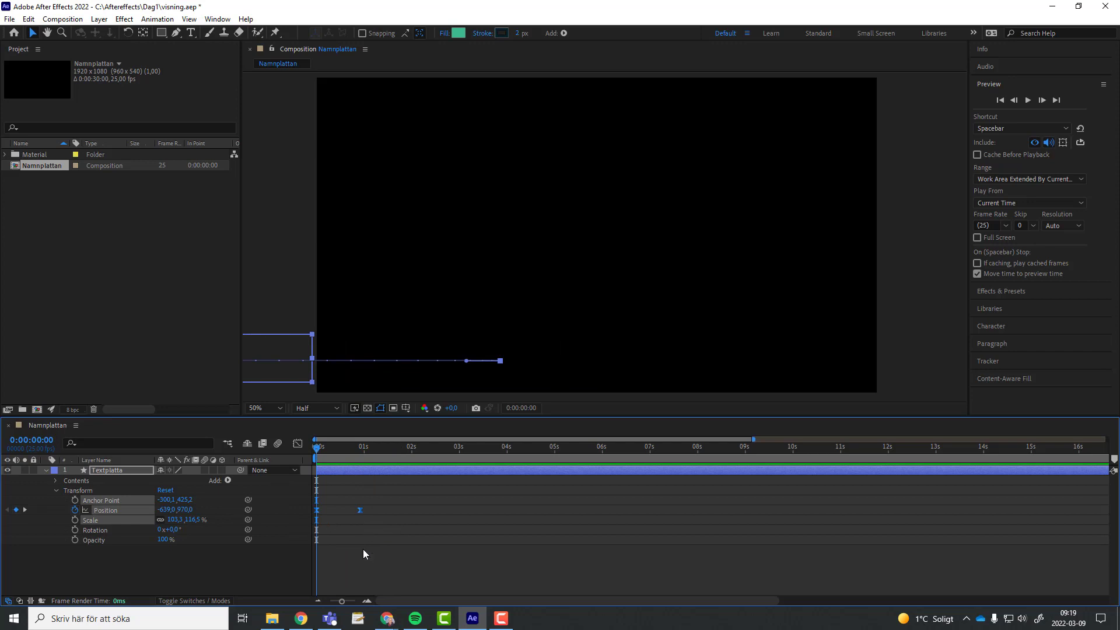
pyautogui.moveTo(388, 527); pyautogui.dragTo(292, 500)
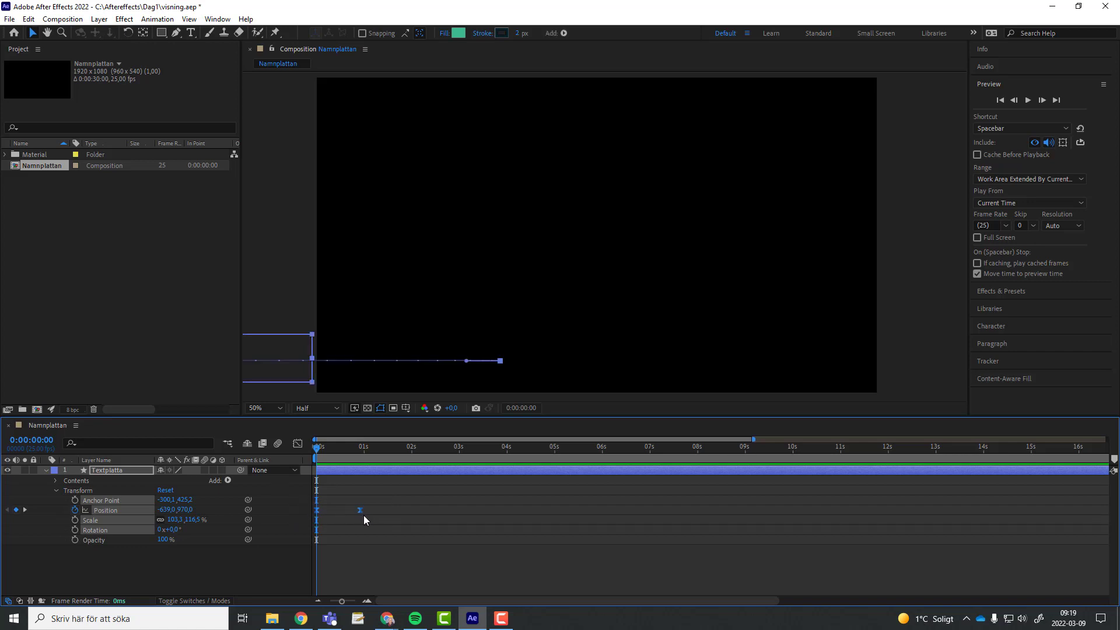
pyautogui.click(297, 446)
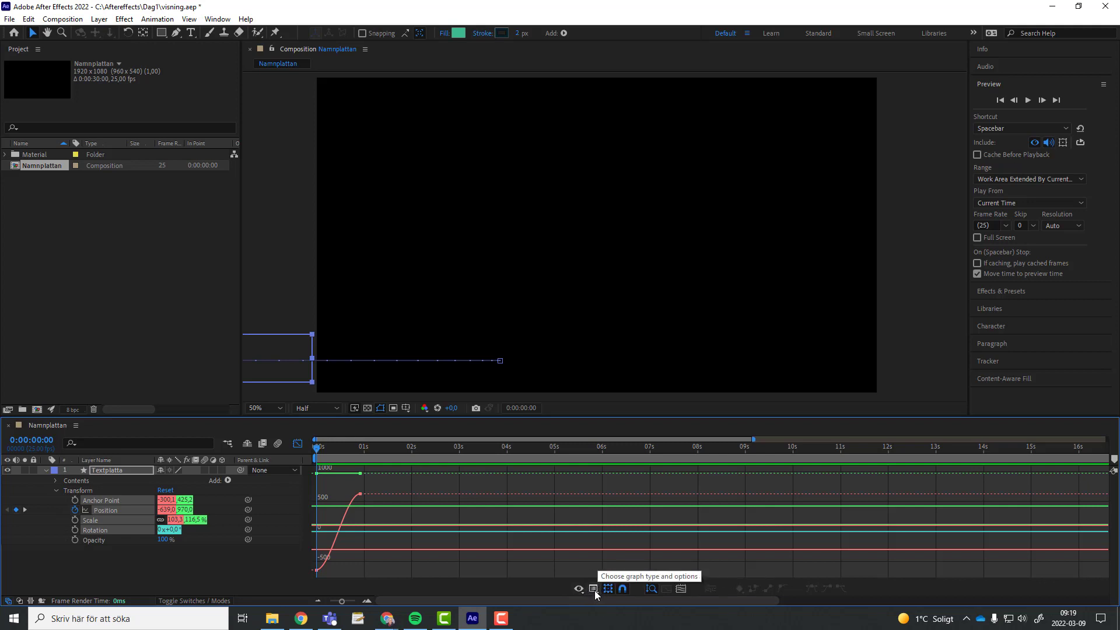
# - Switch the graph type to Auto-Select and stretch the end keyframe's ease to about 70% influence
pyautogui.click(593, 590)
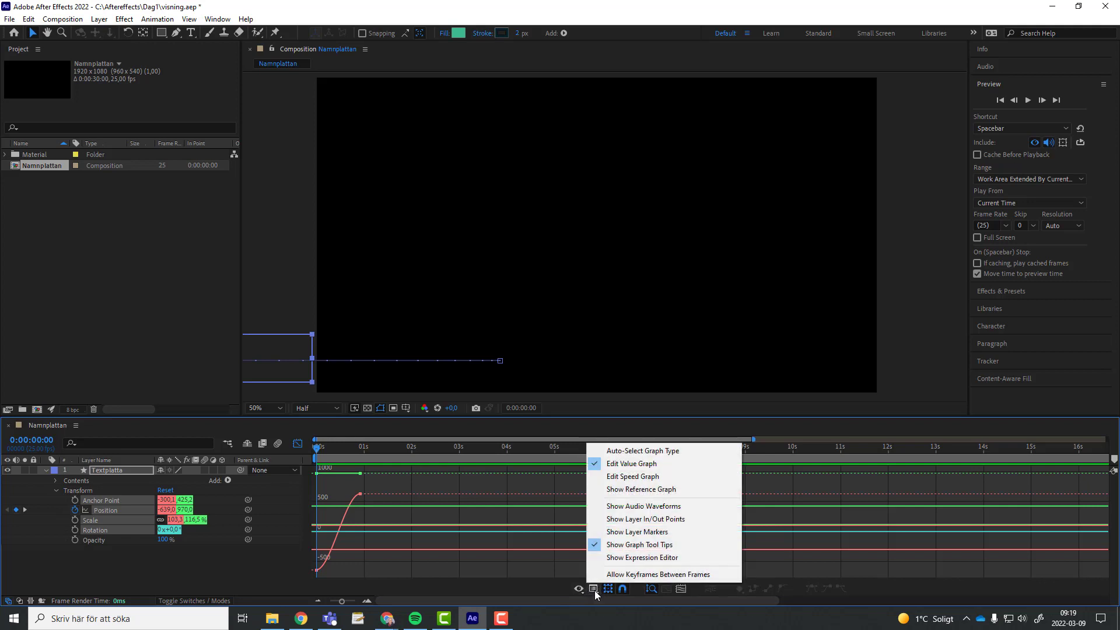
pyautogui.click(635, 455)
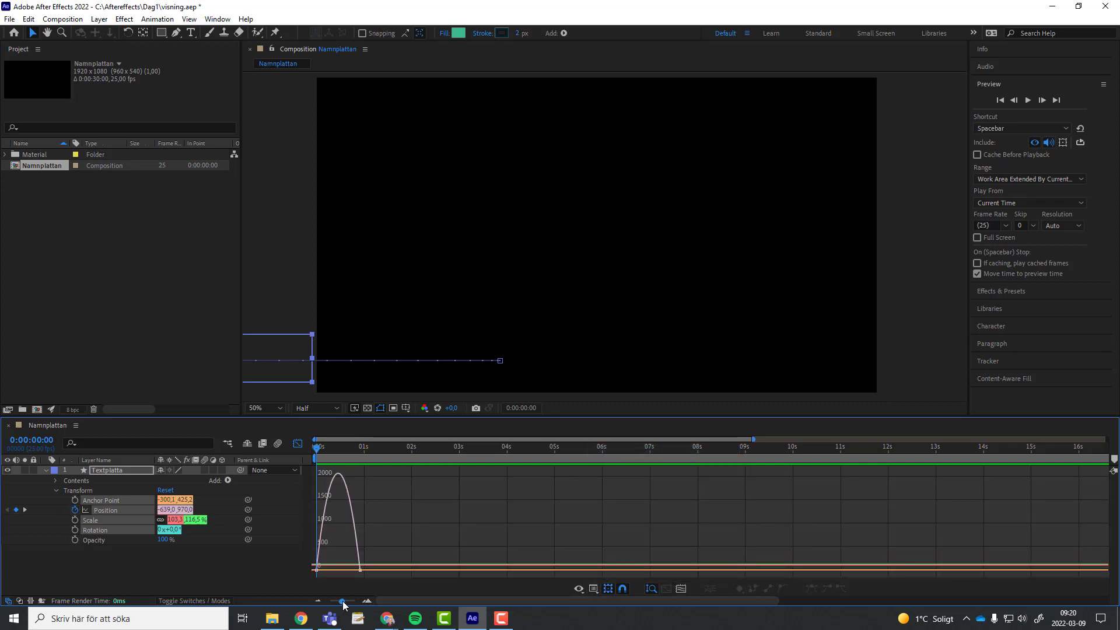
pyautogui.moveTo(343, 604); pyautogui.dragTo(354, 607)
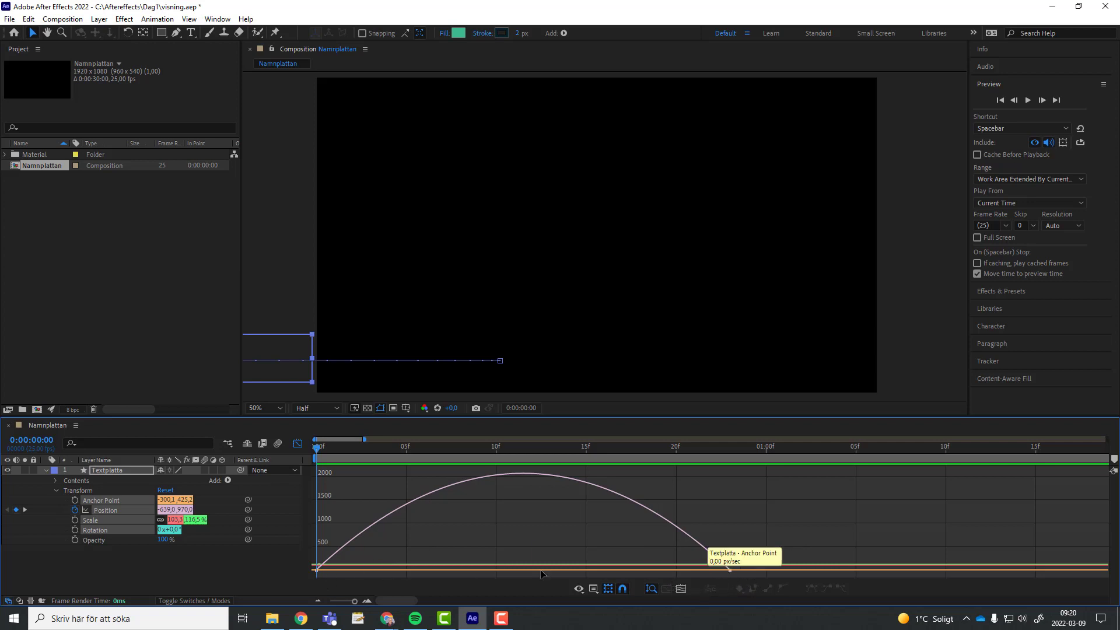
pyautogui.moveTo(318, 569)
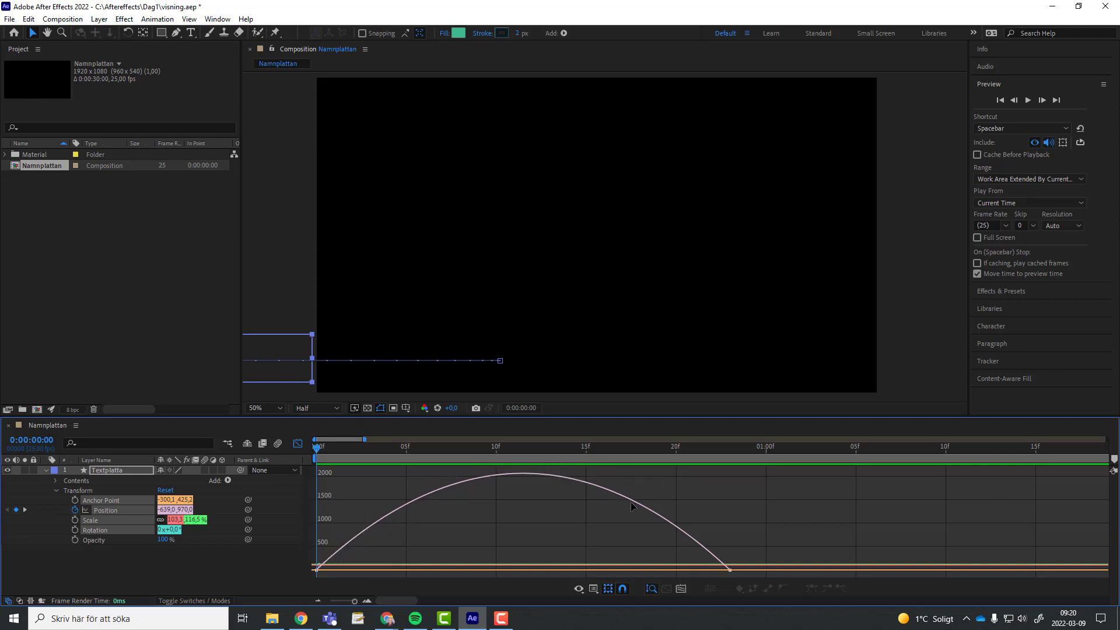
pyautogui.moveTo(695, 543)
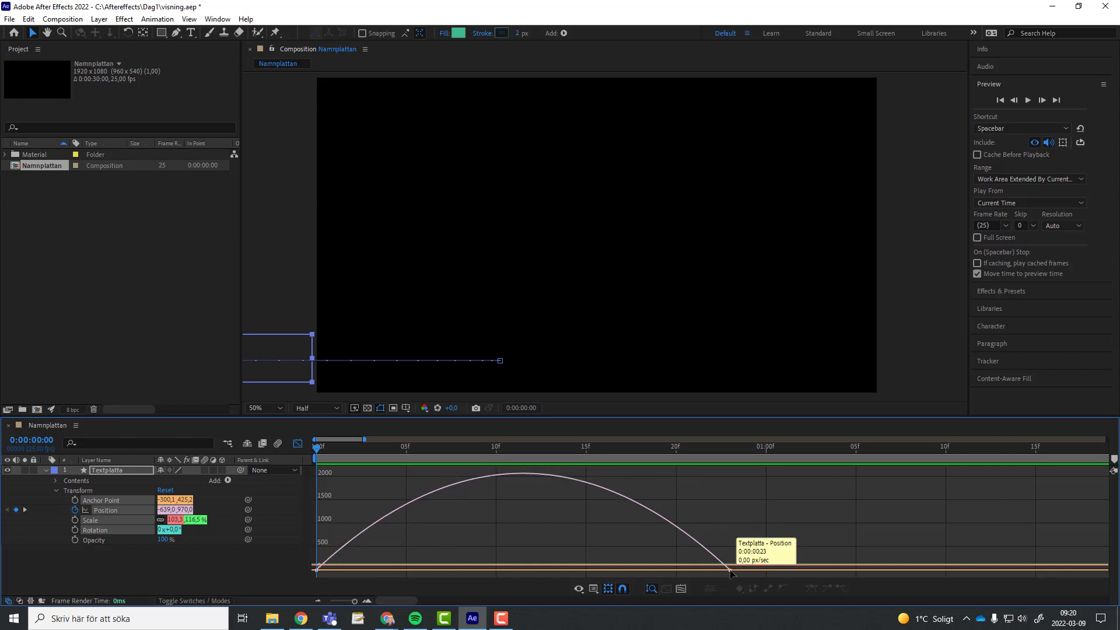
pyautogui.click(730, 569)
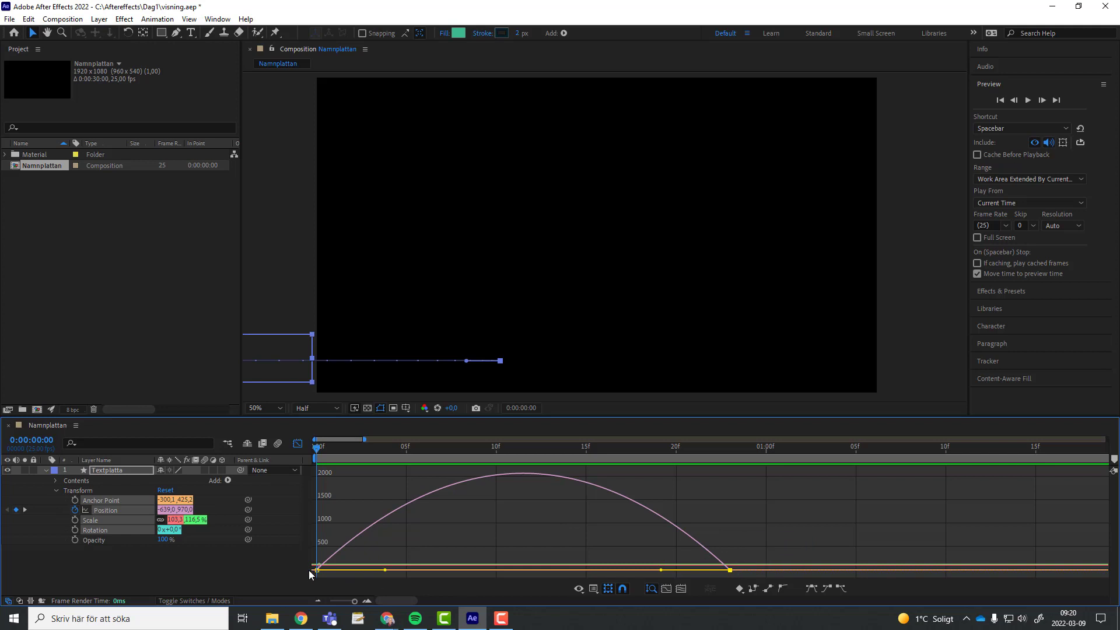
pyautogui.moveTo(737, 570)
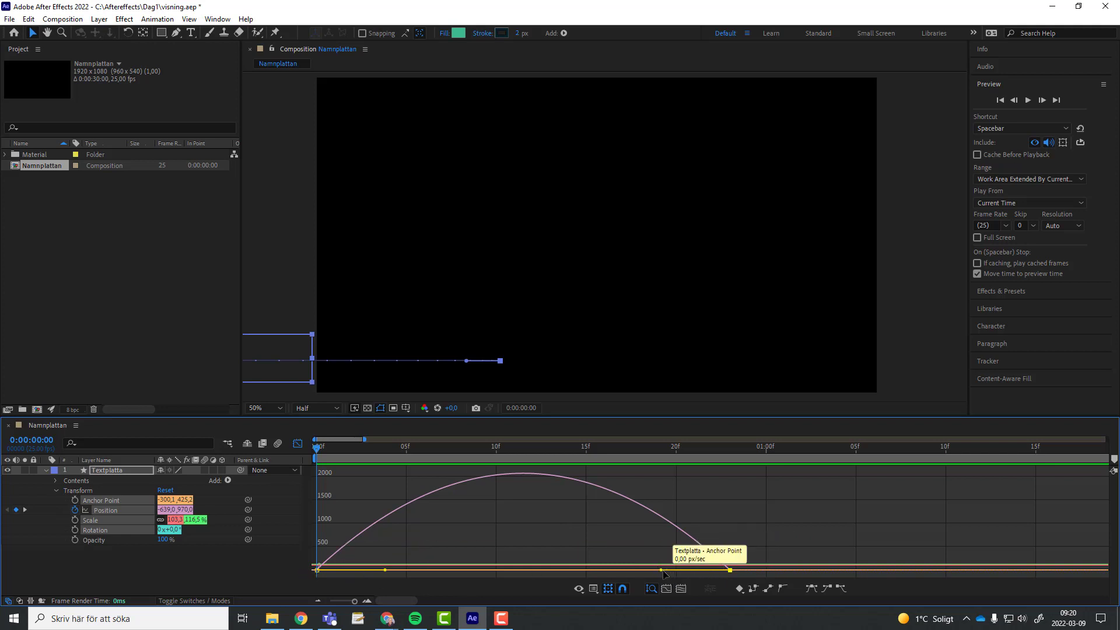
pyautogui.moveTo(662, 573); pyautogui.dragTo(553, 578)
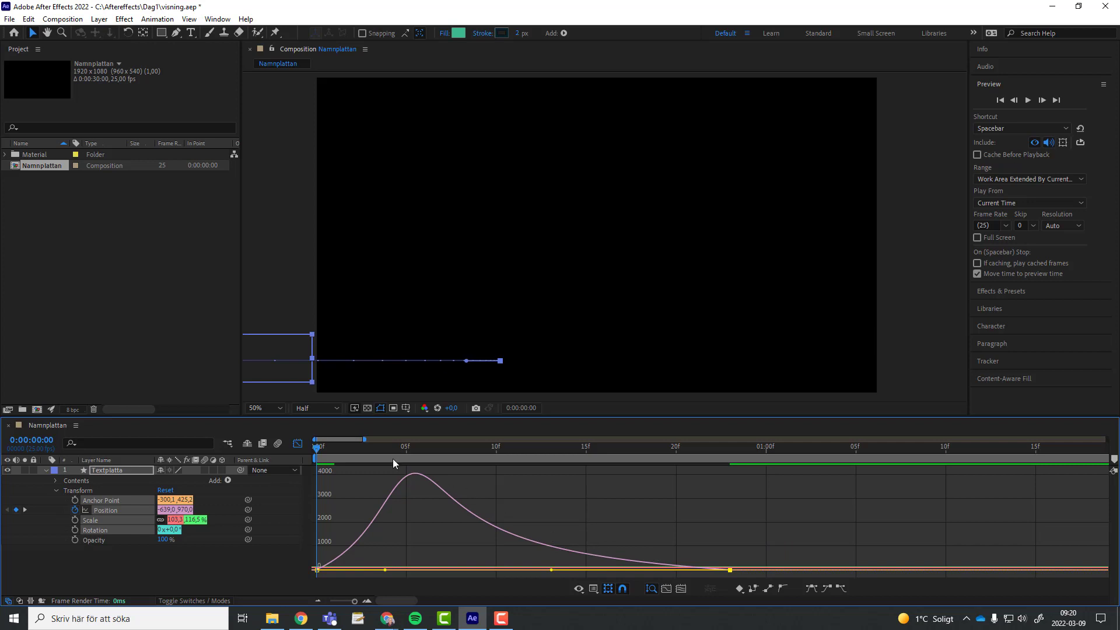
pyautogui.click(296, 445)
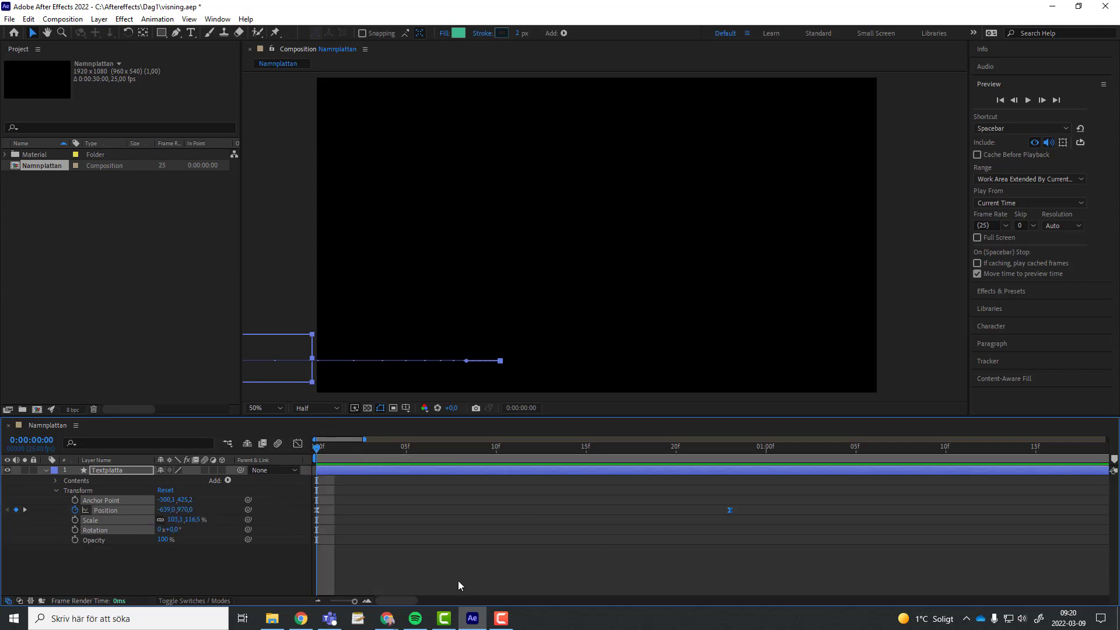
# - Preview the reshaped slide-in, return to frame 0, and marquee-select all transform keyframes
pyautogui.press('space')
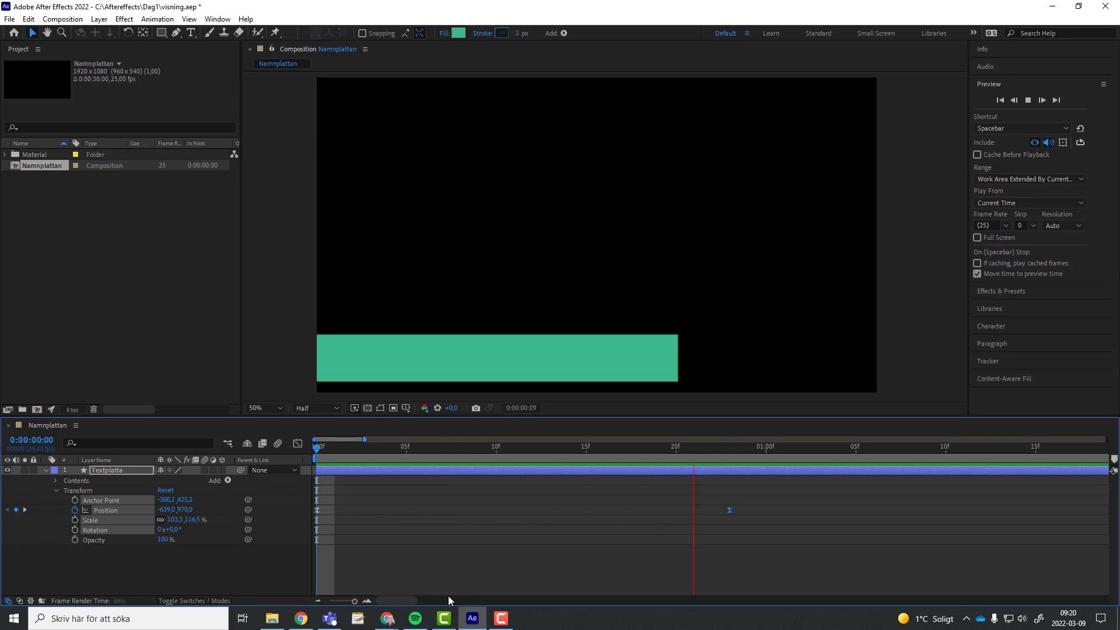
pyautogui.press('space')
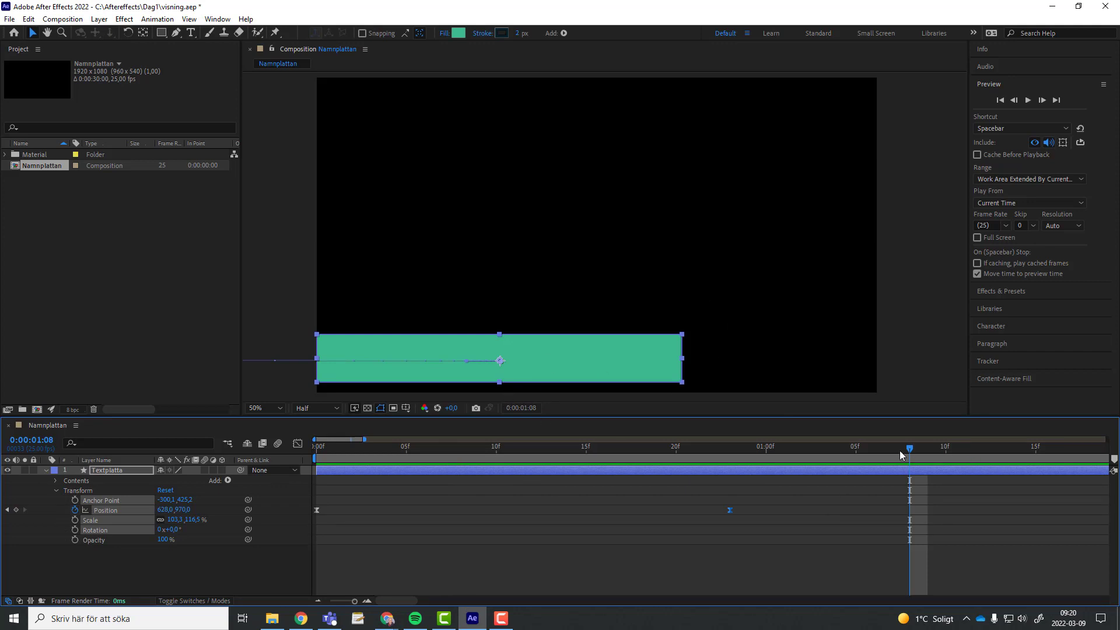
pyautogui.click(801, 449)
pyautogui.press('Home')
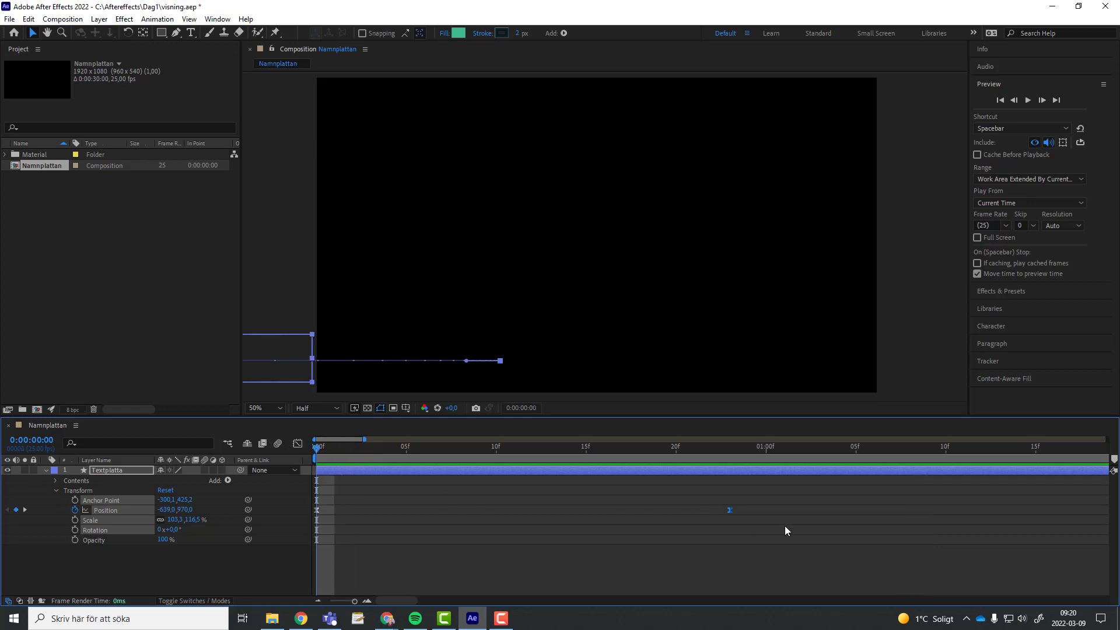
pyautogui.moveTo(784, 527); pyautogui.dragTo(186, 463)
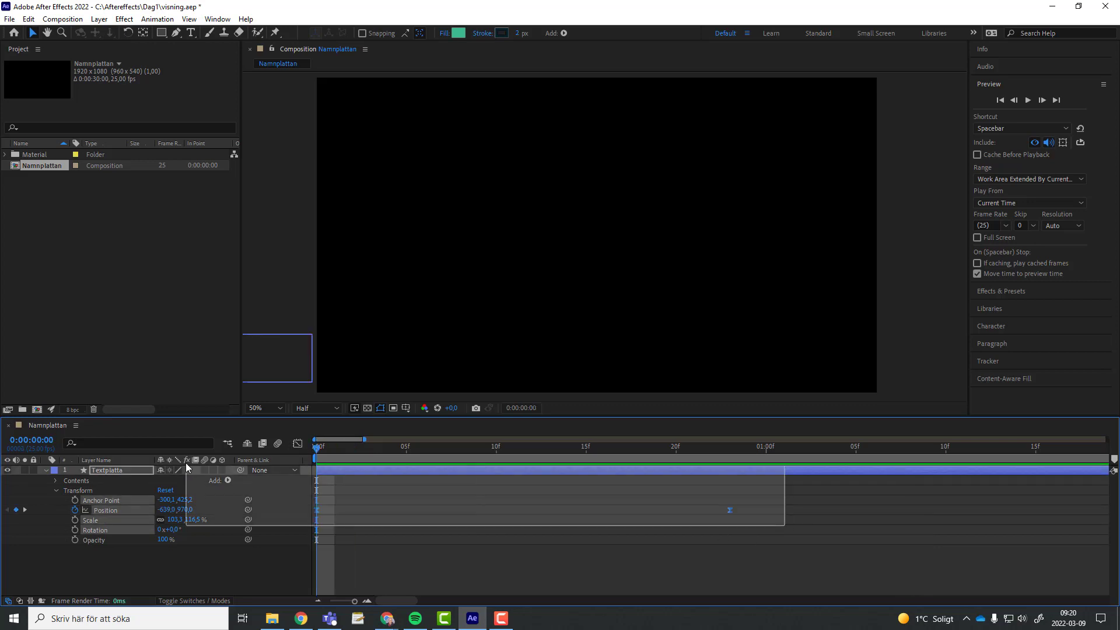
# - In the speed graph, set the first keyframe's influence to about 29%, widen the last keyframe's ease, and preview
pyautogui.click(298, 444)
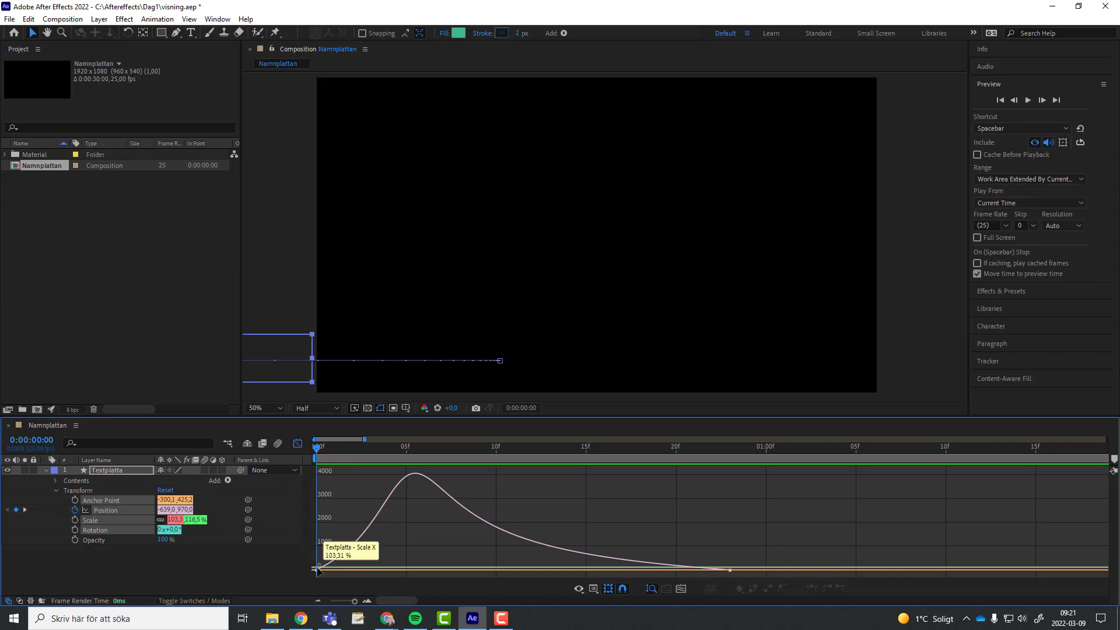
pyautogui.click(318, 570)
pyautogui.moveTo(386, 570)
pyautogui.mouseDown()
pyautogui.moveTo(398, 570)
pyautogui.moveTo(347, 574)
pyautogui.mouseUp()
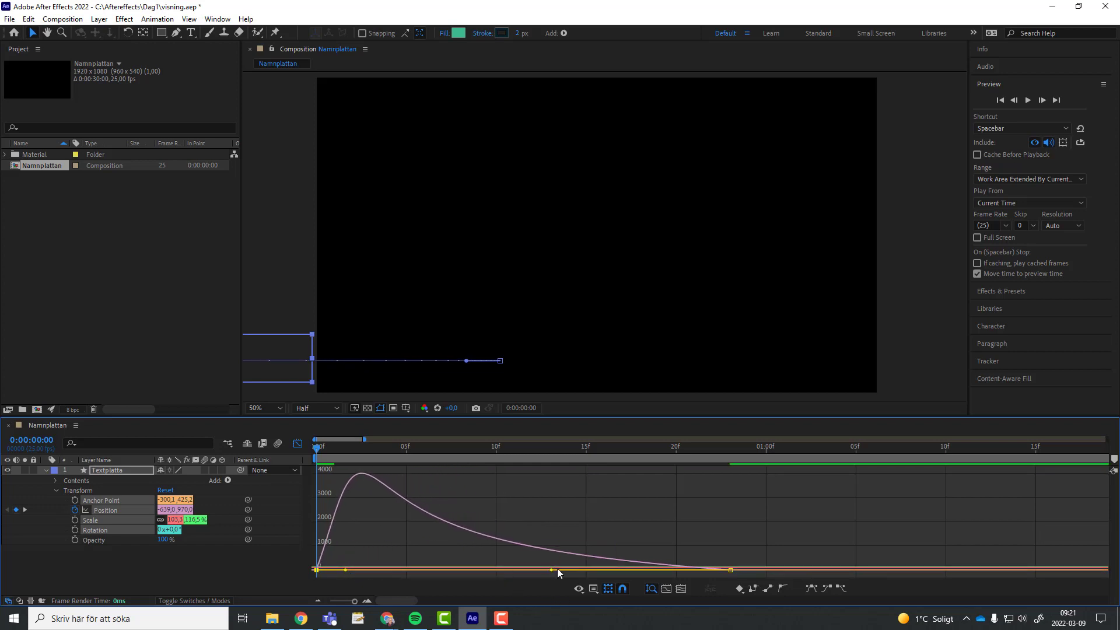
pyautogui.moveTo(552, 571)
pyautogui.mouseDown()
pyautogui.moveTo(600, 576)
pyautogui.moveTo(584, 577)
pyautogui.mouseUp()
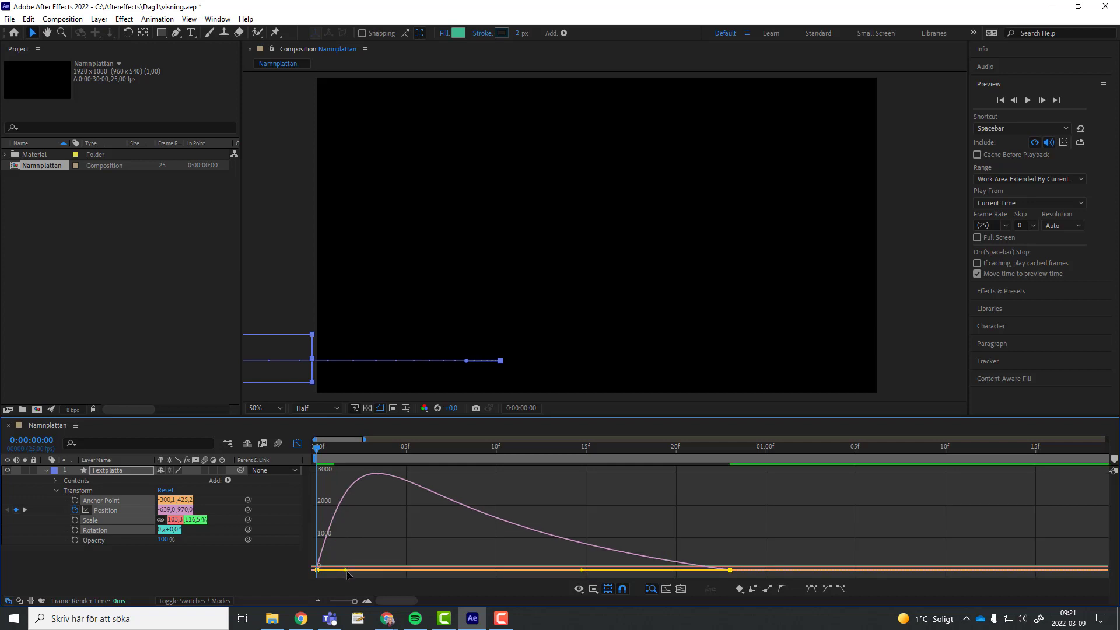
pyautogui.press('space')
pyautogui.moveTo(443, 618)
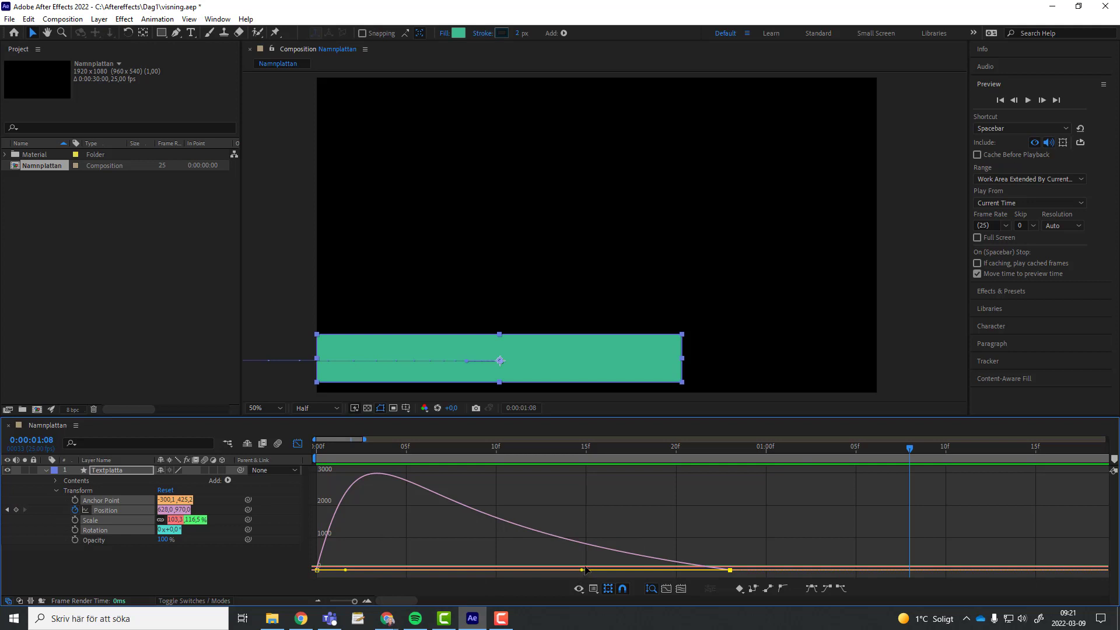
pyautogui.moveTo(583, 569); pyautogui.dragTo(642, 570)
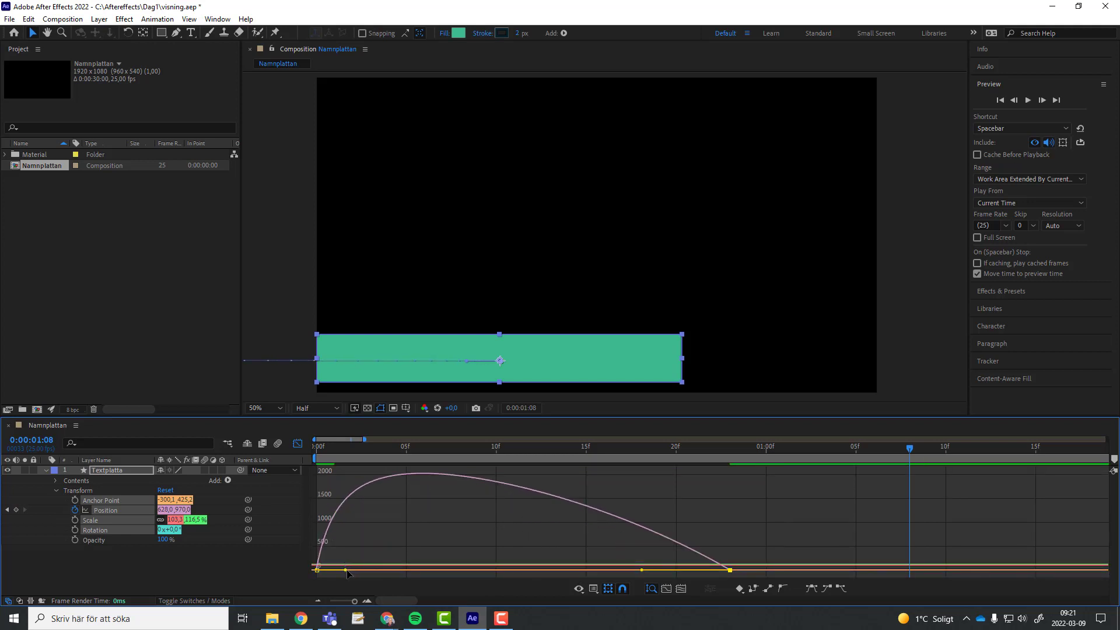
pyautogui.moveTo(346, 569); pyautogui.dragTo(376, 568)
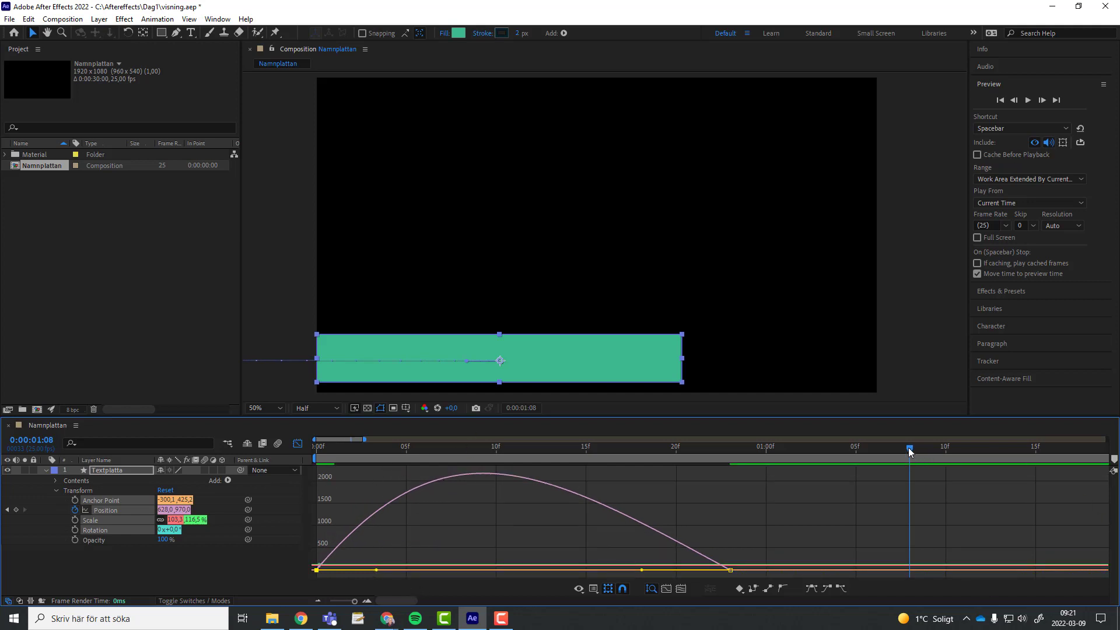
pyautogui.press('space')
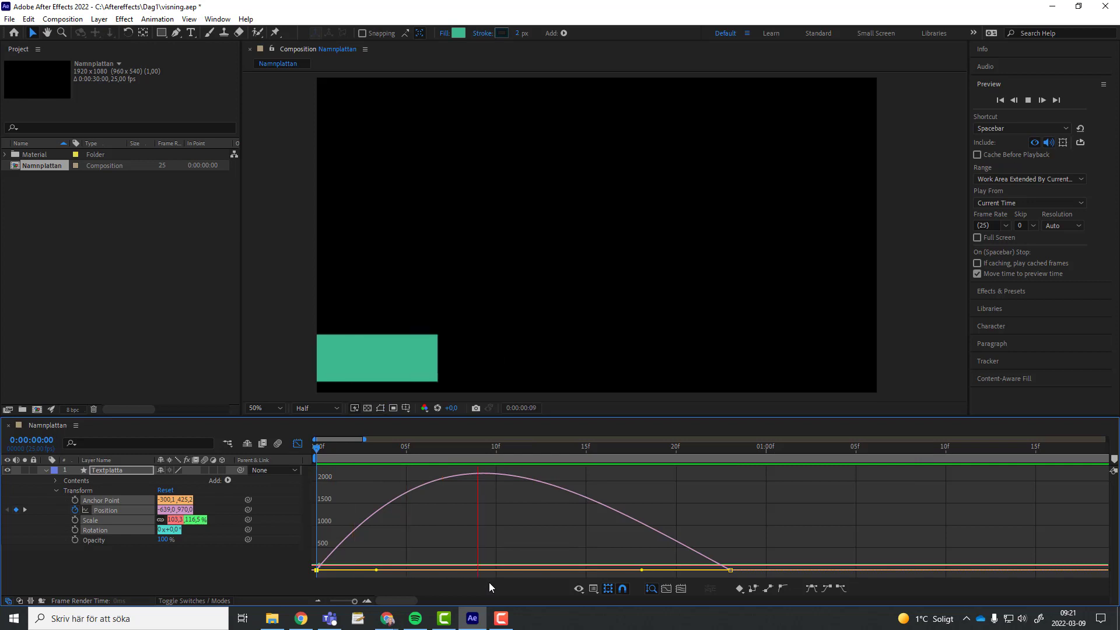
pyautogui.press('space')
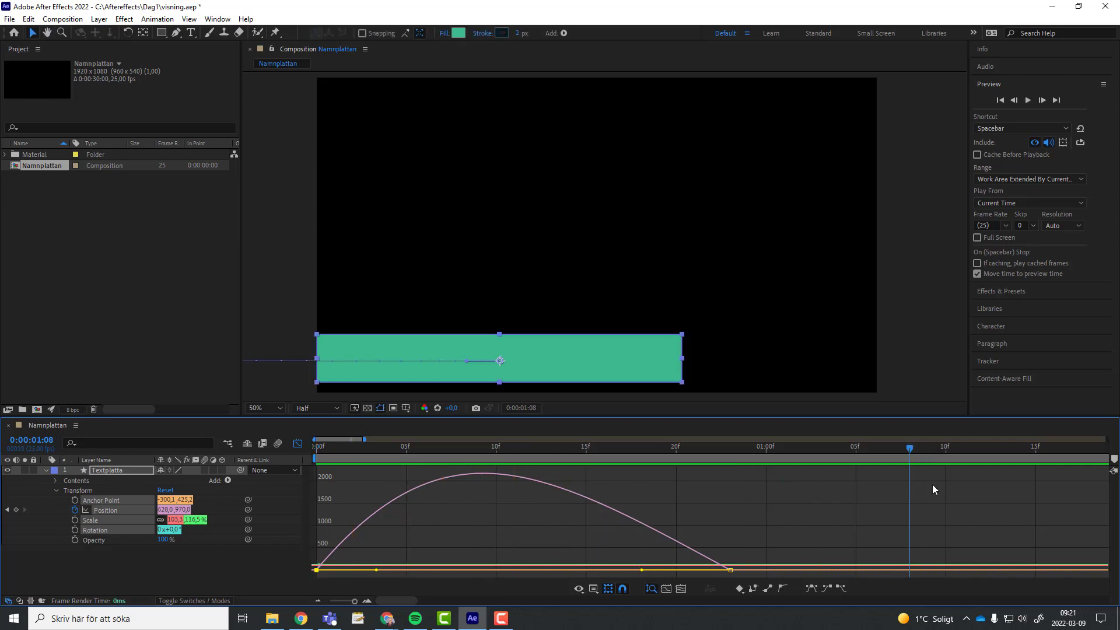
# - Pull the easing peak earlier for a snappier start and replay the slide-in from frame 0
pyautogui.moveTo(917, 452); pyautogui.dragTo(514, 452)
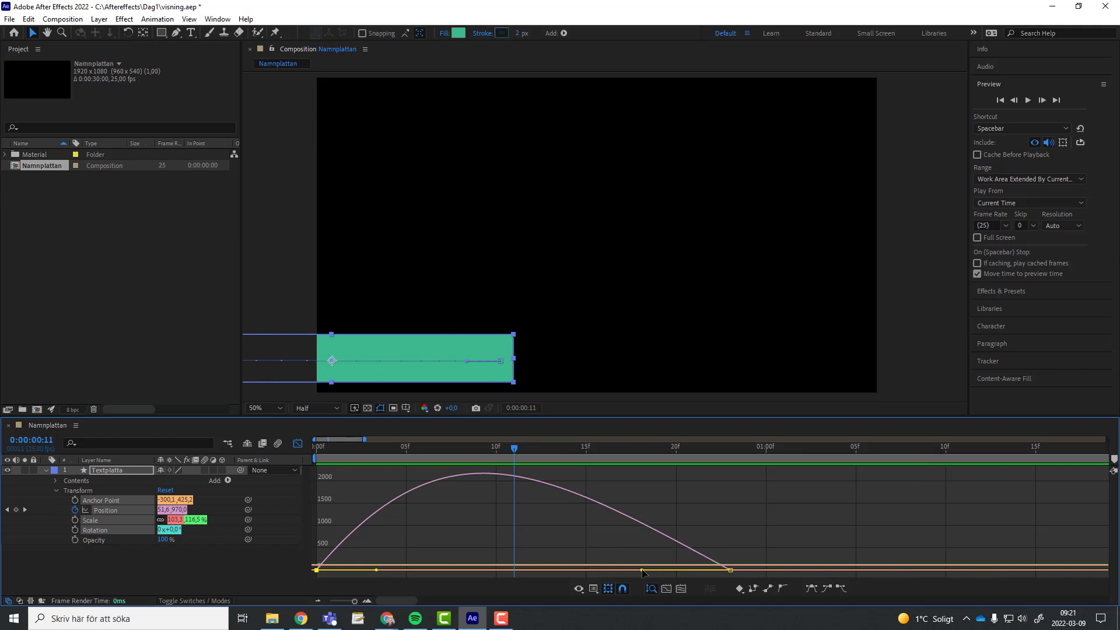
pyautogui.moveTo(641, 569); pyautogui.dragTo(602, 570)
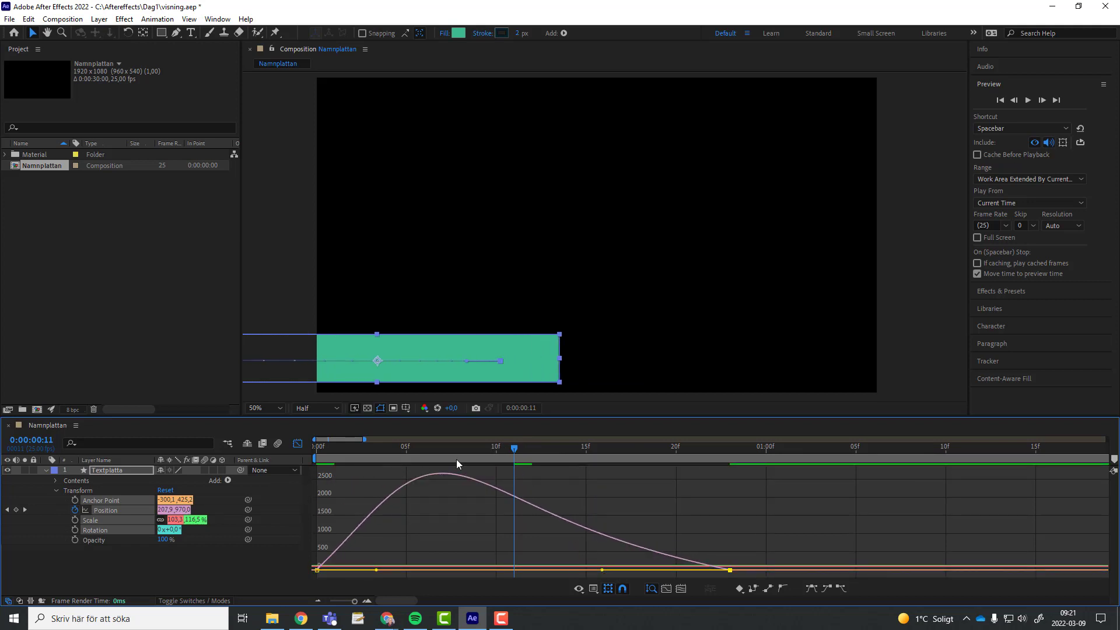
pyautogui.moveTo(514, 452); pyautogui.dragTo(315, 457)
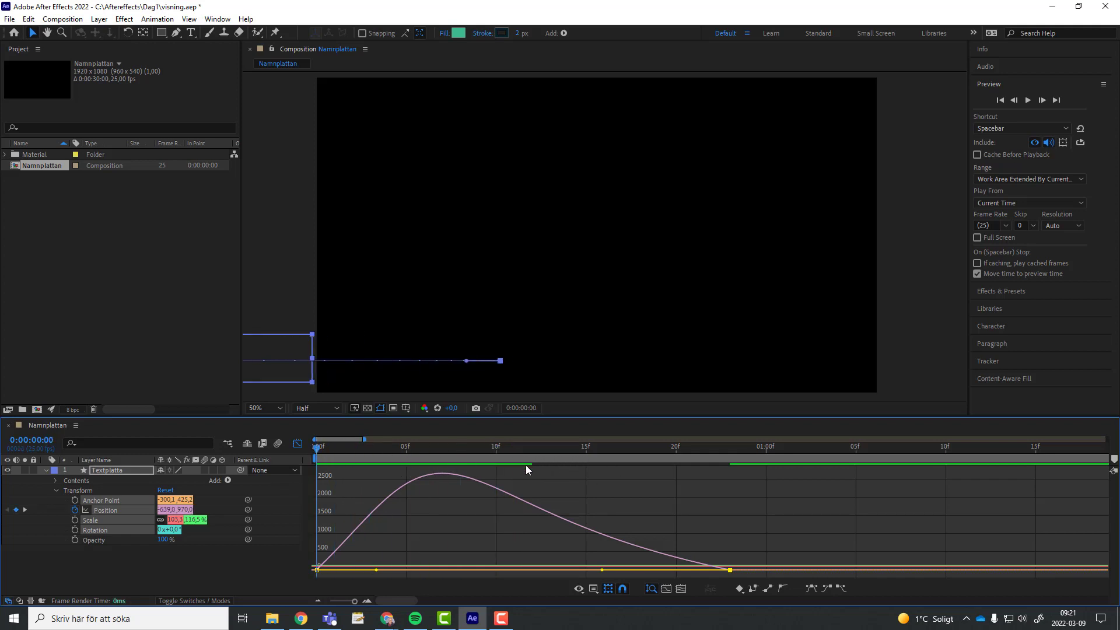
pyautogui.press('space')
pyautogui.press('space')
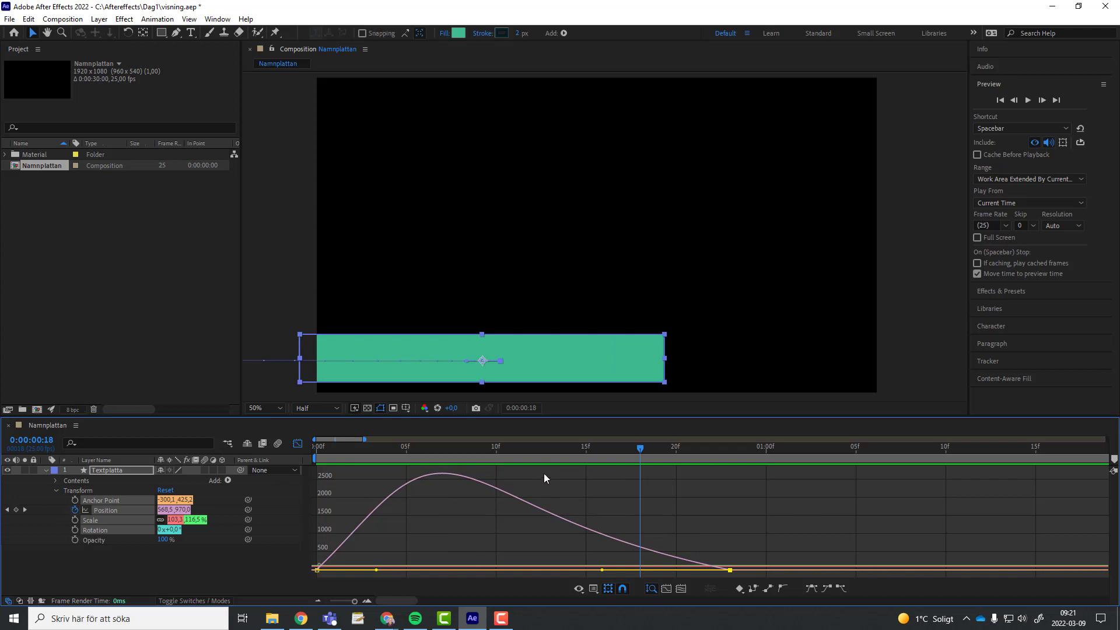
pyautogui.moveTo(641, 445); pyautogui.dragTo(311, 461)
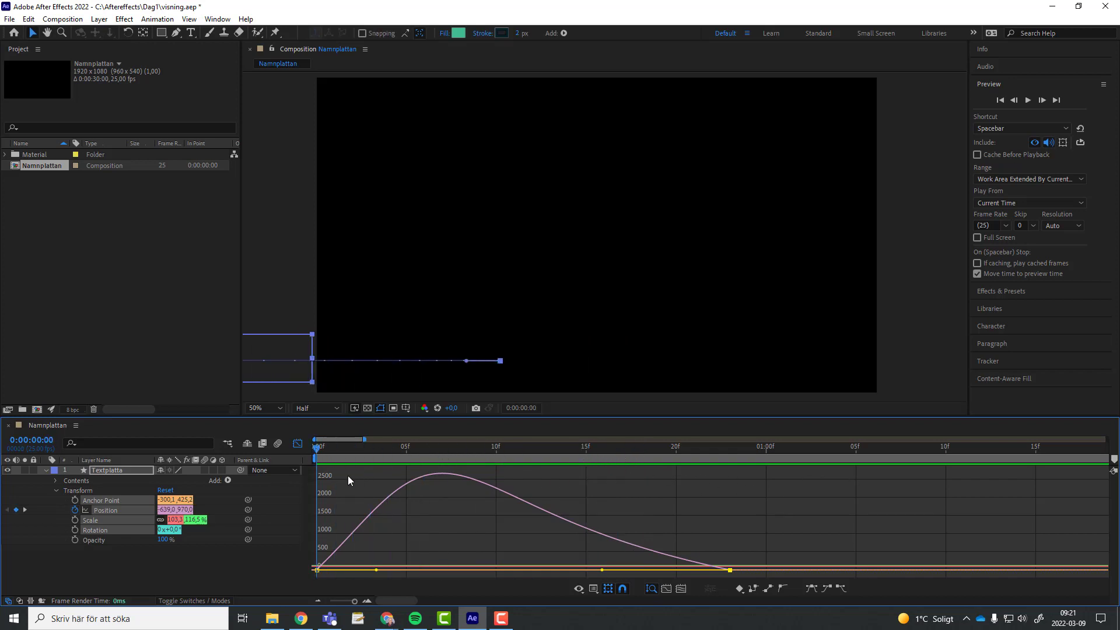
pyautogui.press('space')
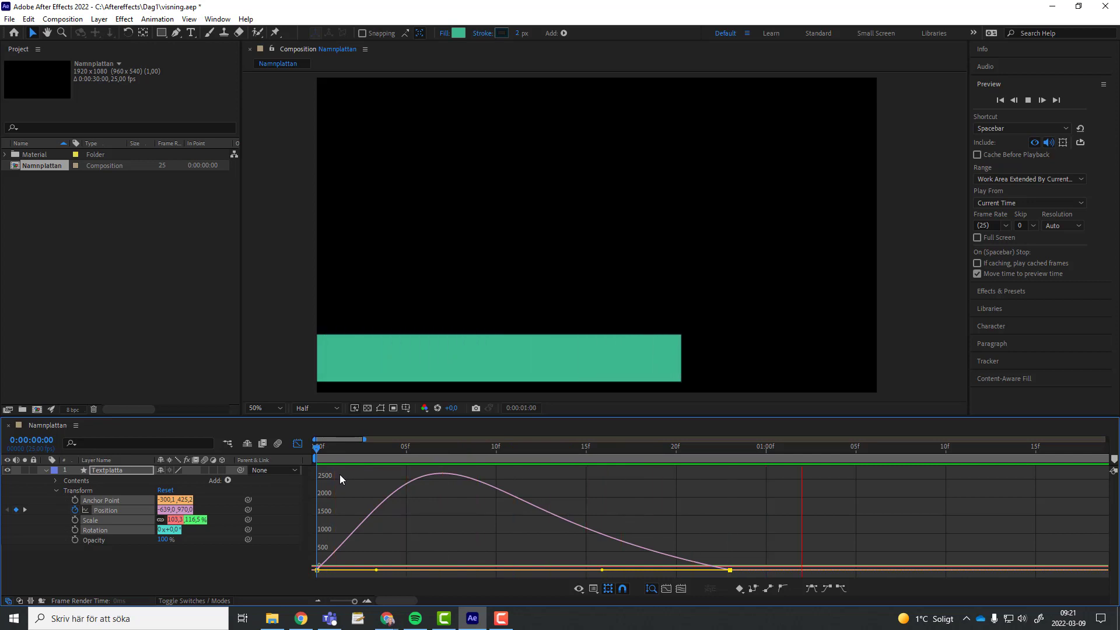
pyautogui.press('space')
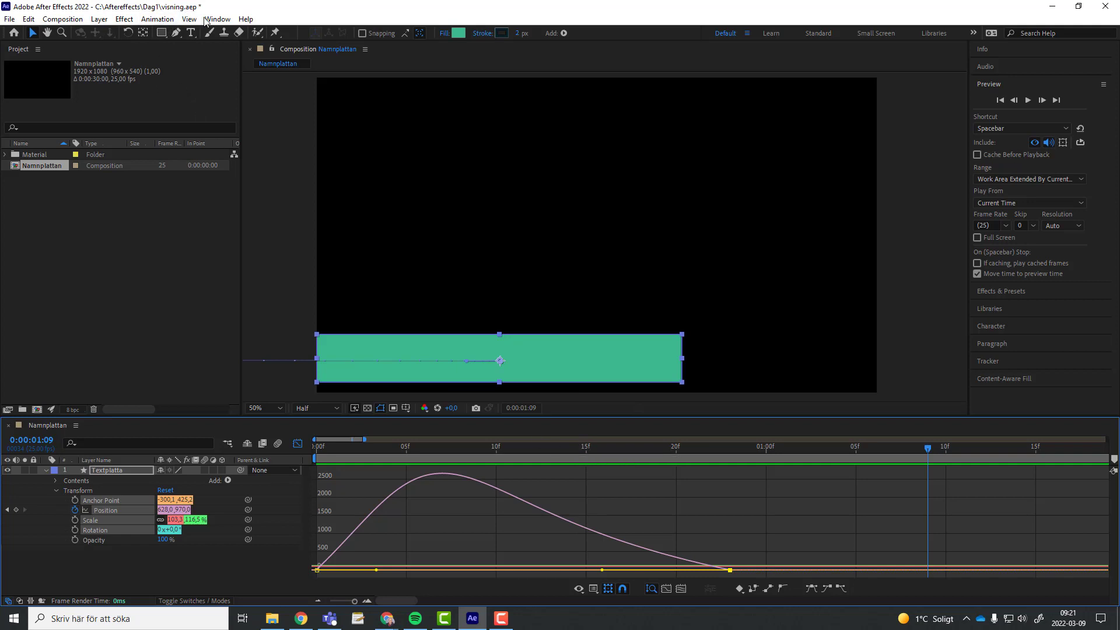
# - Save the project, switch the timeline back to layer bars, and select the Horizontal Type Tool
pyautogui.click(9, 19)
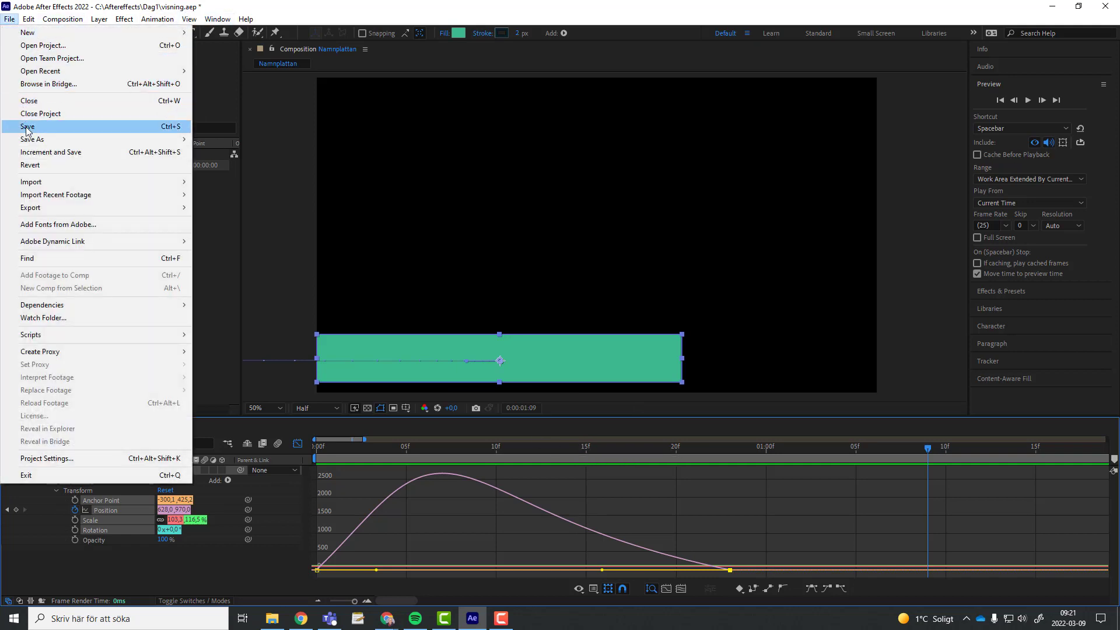
pyautogui.click(26, 128)
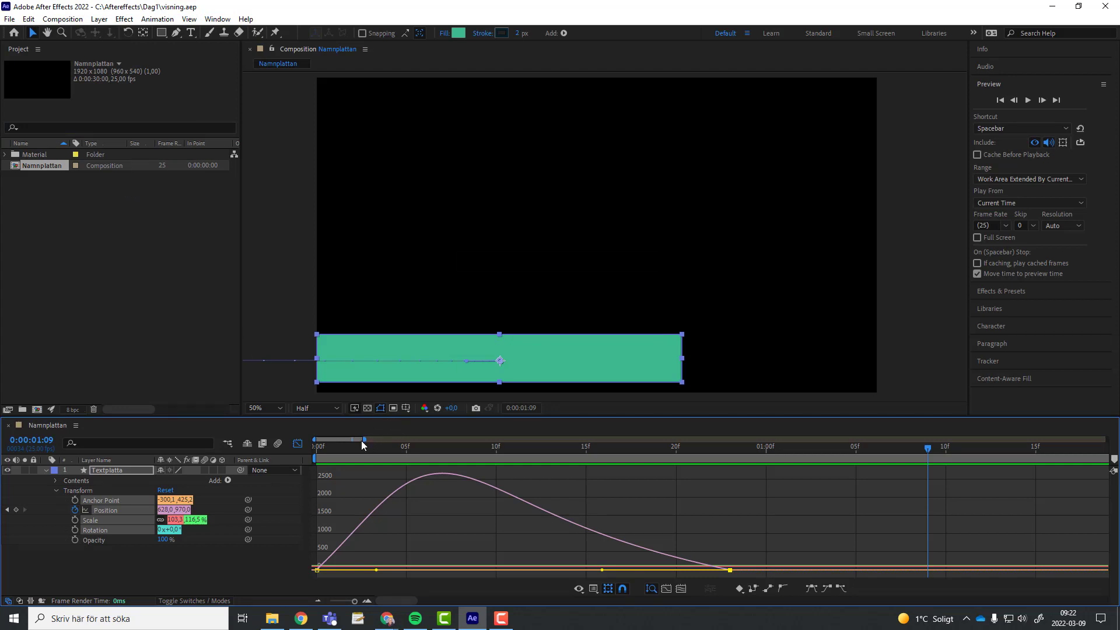
pyautogui.click(298, 447)
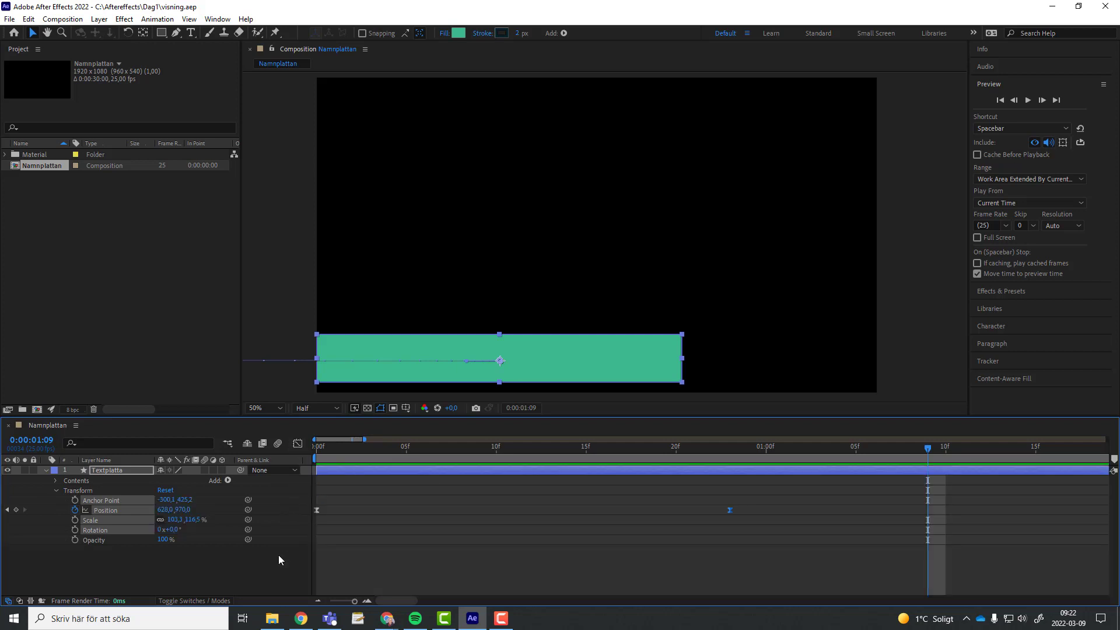
pyautogui.click(275, 574)
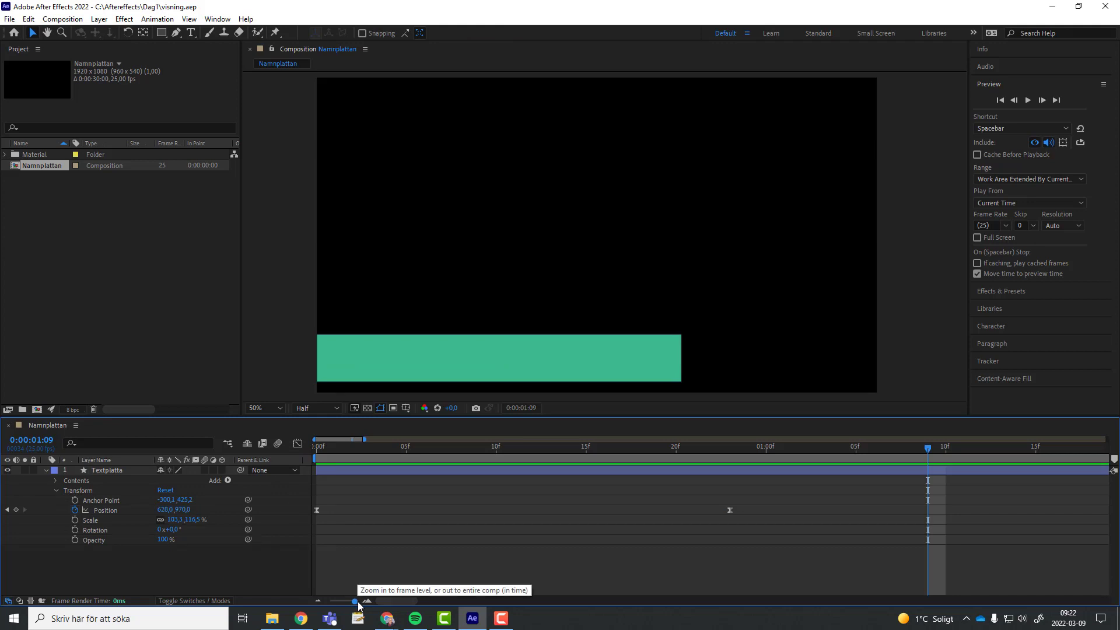
pyautogui.click(190, 32)
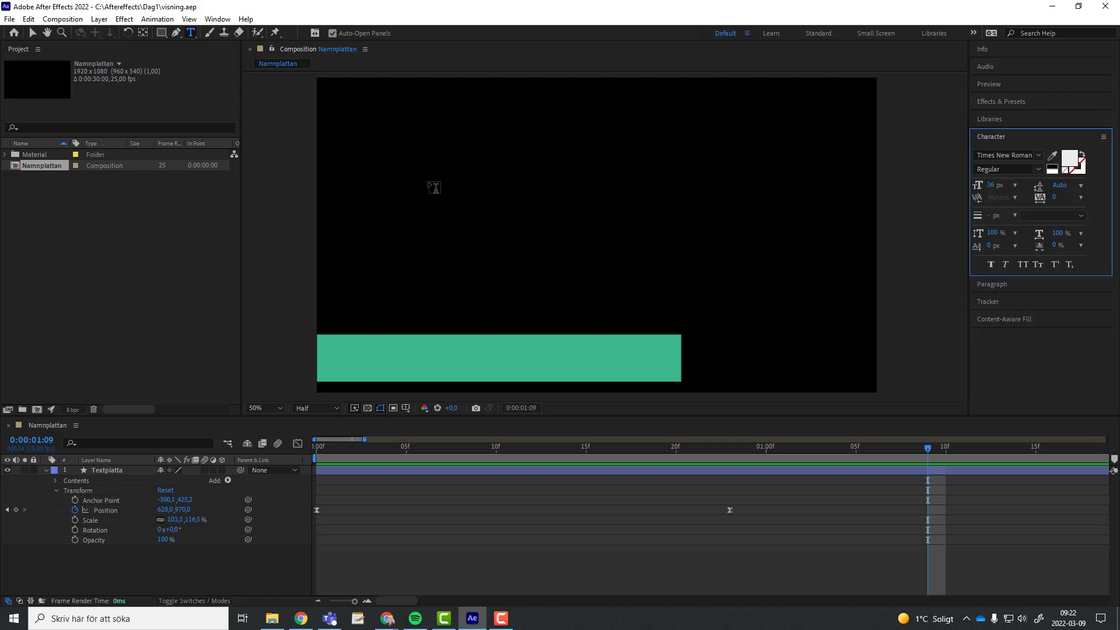
# - Add a text layer reading 'Cross digital produktion' in the upper part of the composition
pyautogui.click(433, 187)
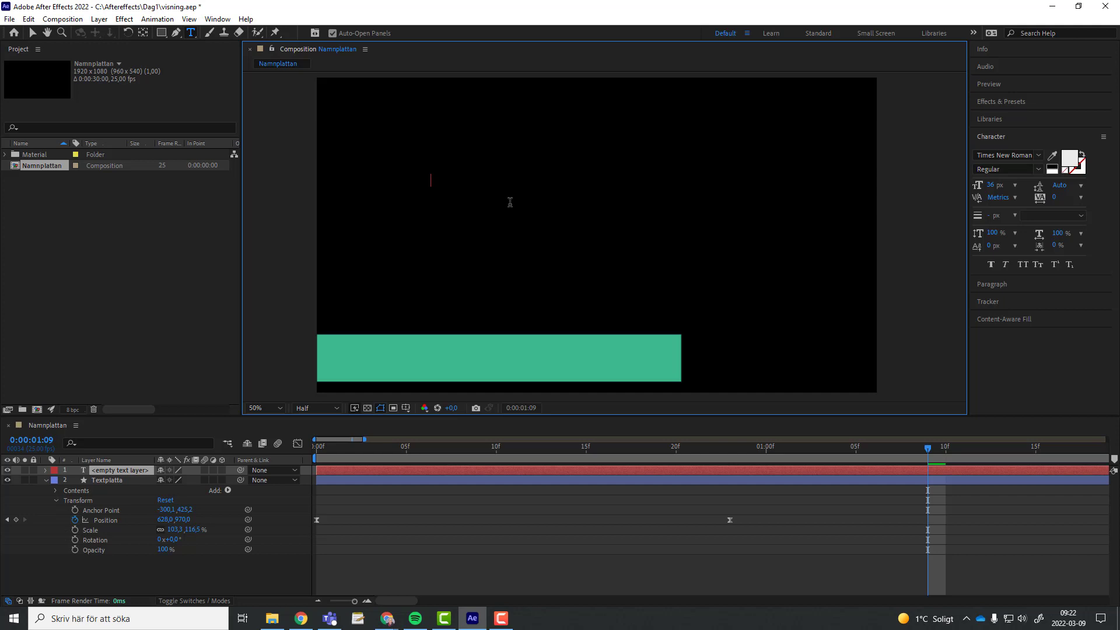
pyautogui.write('C')
pyautogui.write('roo')
pyautogui.press('BackSpace')
pyautogui.write('ss di')
pyautogui.write('git')
pyautogui.write('al pro')
pyautogui.write('duktion')
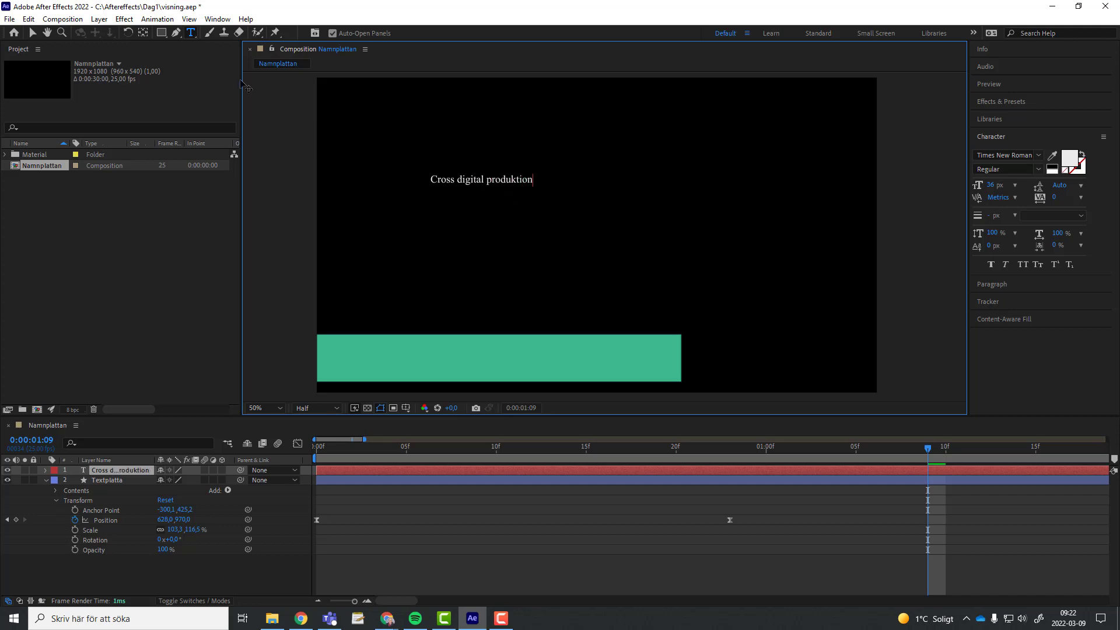
# - Set the title font to Tw Cen MT Condensed at 104 px
pyautogui.click(32, 33)
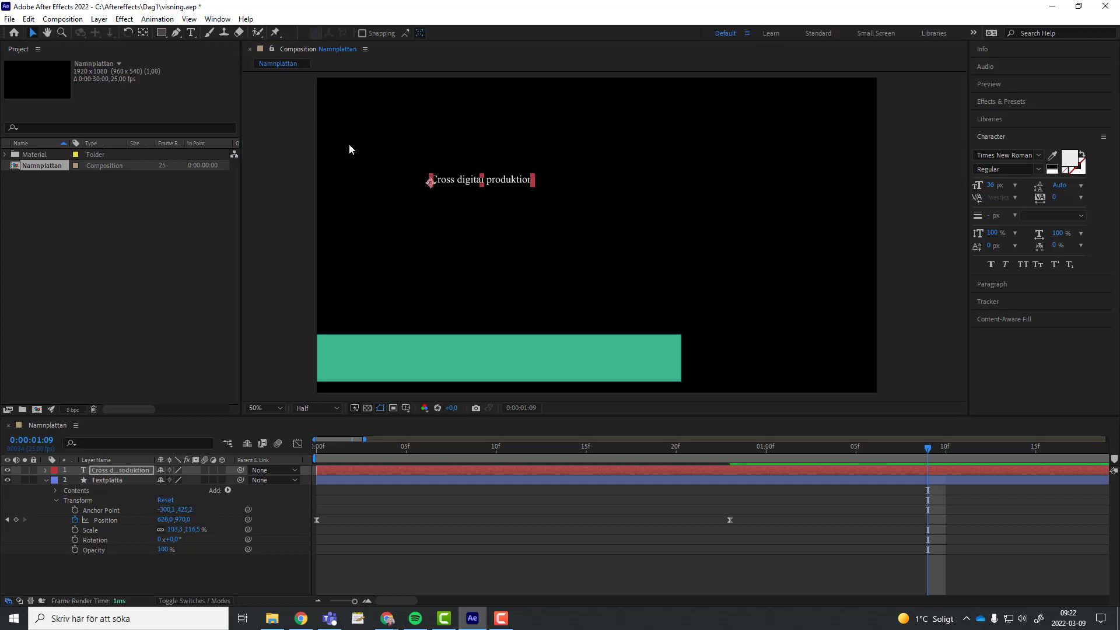
pyautogui.moveTo(470, 185); pyautogui.dragTo(487, 206)
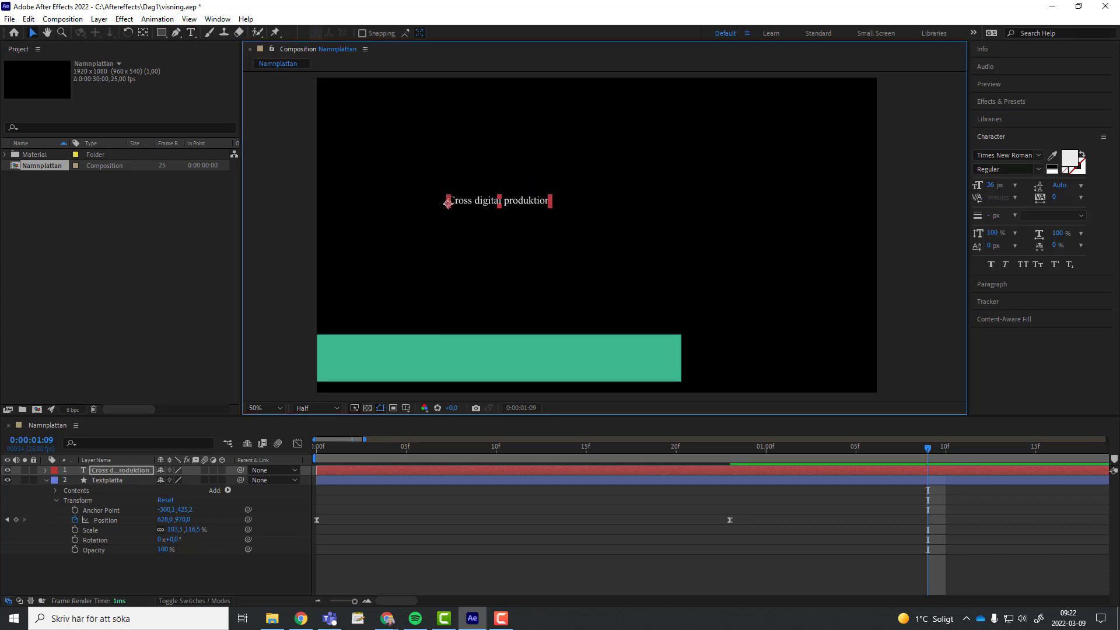
pyautogui.click(1039, 155)
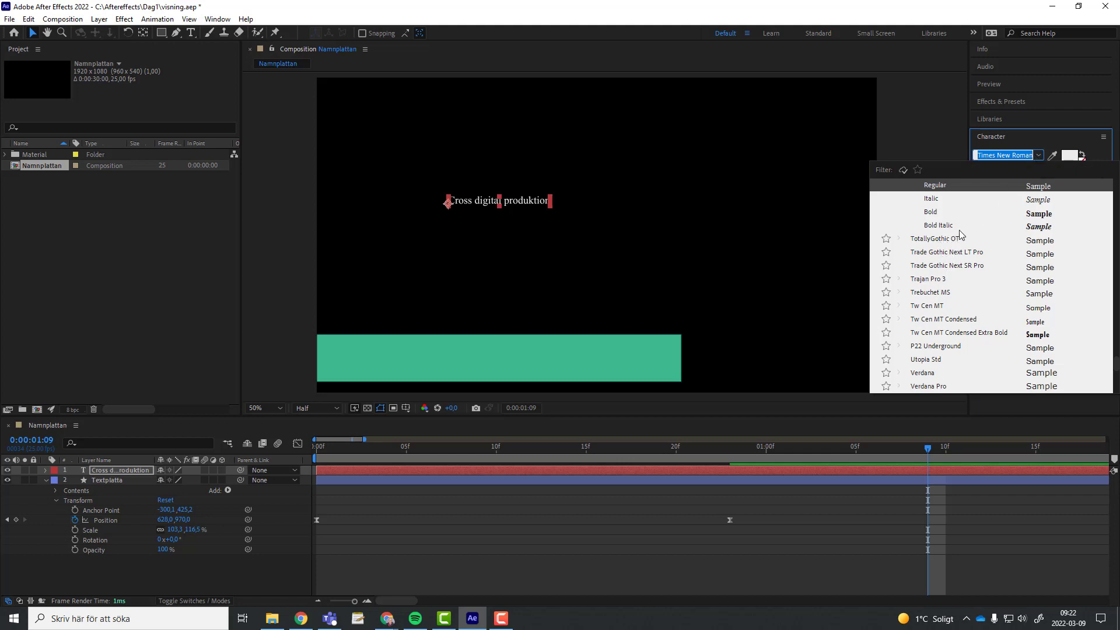
pyautogui.click(946, 330)
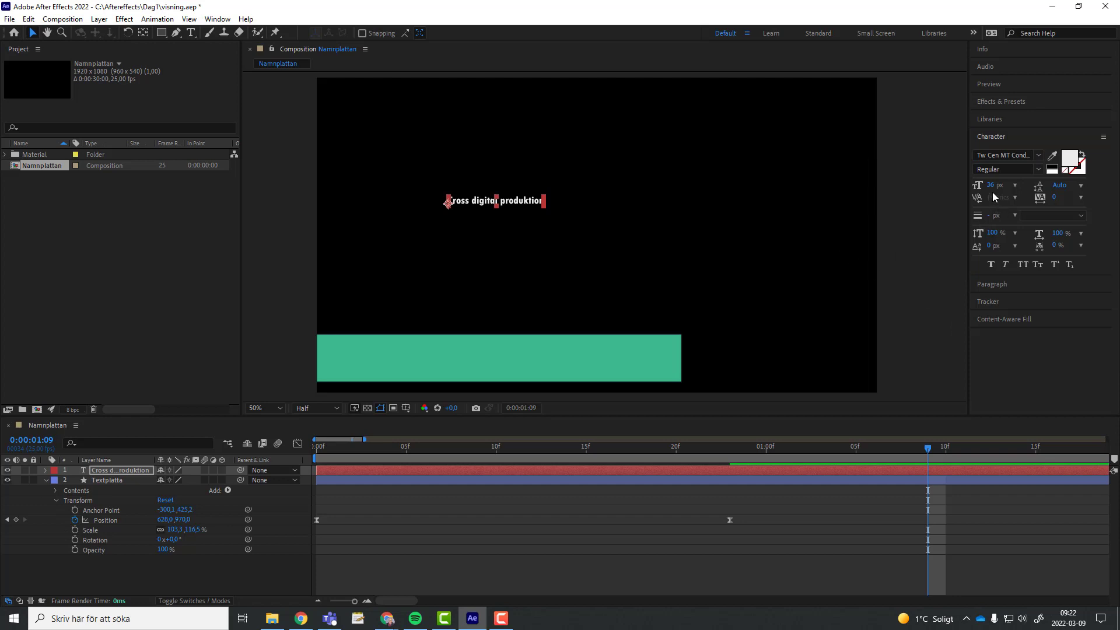
pyautogui.moveTo(991, 186); pyautogui.dragTo(1041, 184)
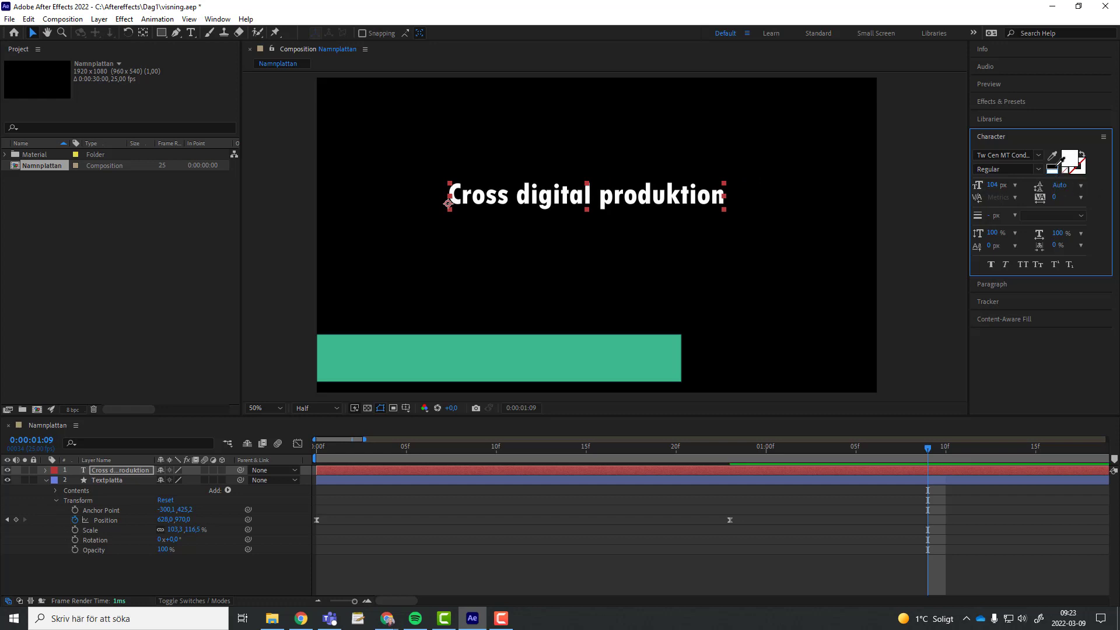
# - Colour the title yellow and position it on the green name plate
pyautogui.click(1052, 168)
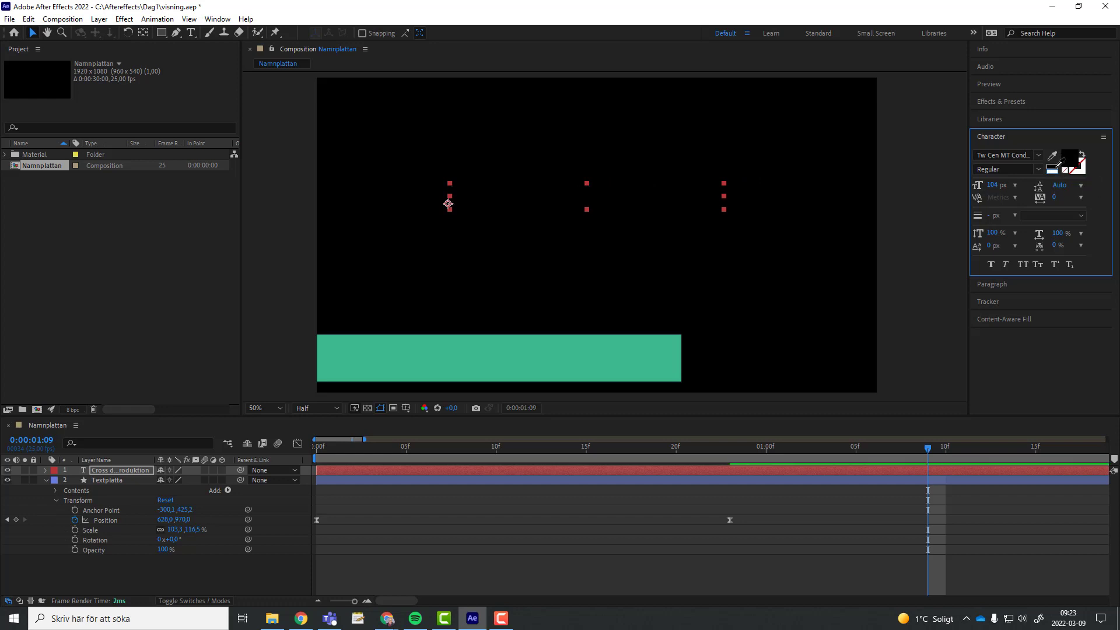
pyautogui.click(1069, 159)
pyautogui.click(547, 268)
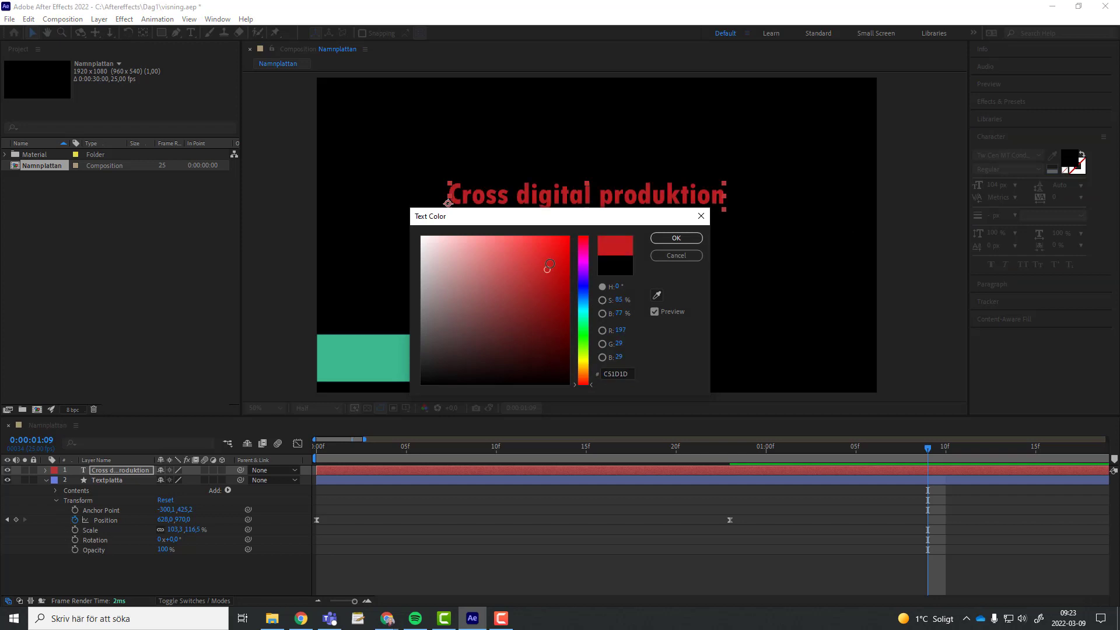
pyautogui.moveTo(547, 269); pyautogui.dragTo(554, 254)
pyautogui.click(583, 357)
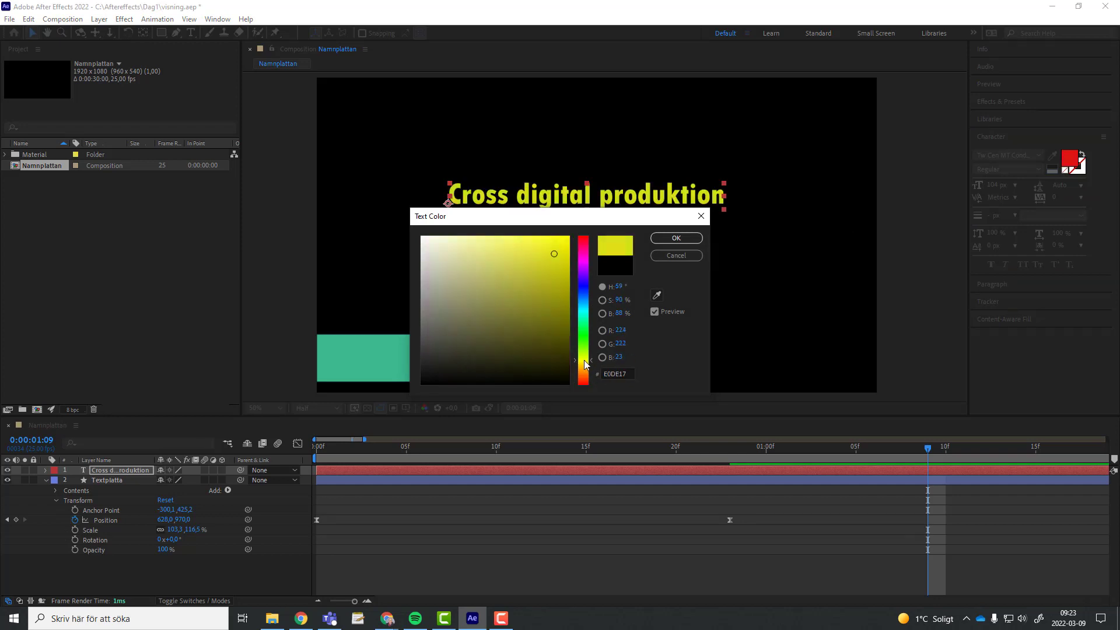
pyautogui.click(675, 238)
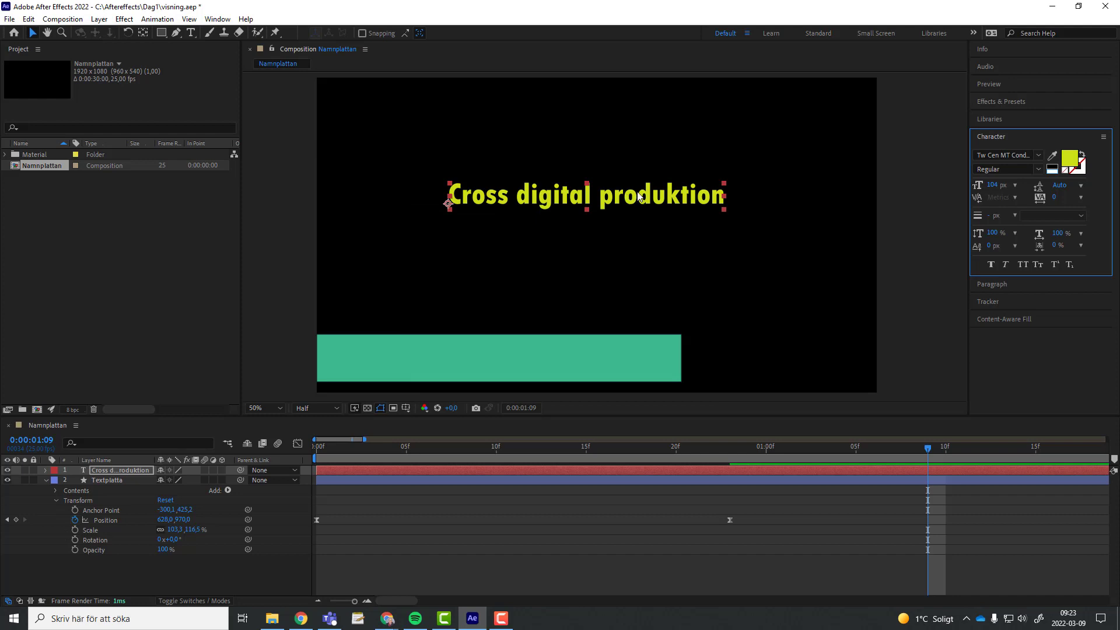
pyautogui.moveTo(639, 197)
pyautogui.mouseDown()
pyautogui.moveTo(611, 224)
pyautogui.moveTo(561, 358)
pyautogui.mouseUp()
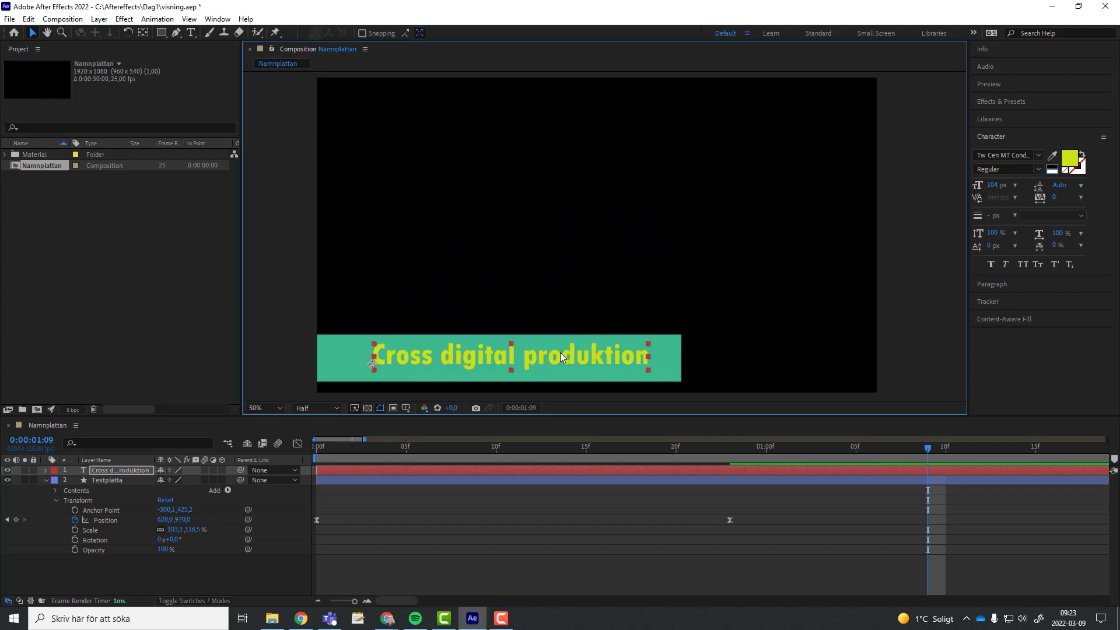
pyautogui.moveTo(560, 353); pyautogui.dragTo(560, 357)
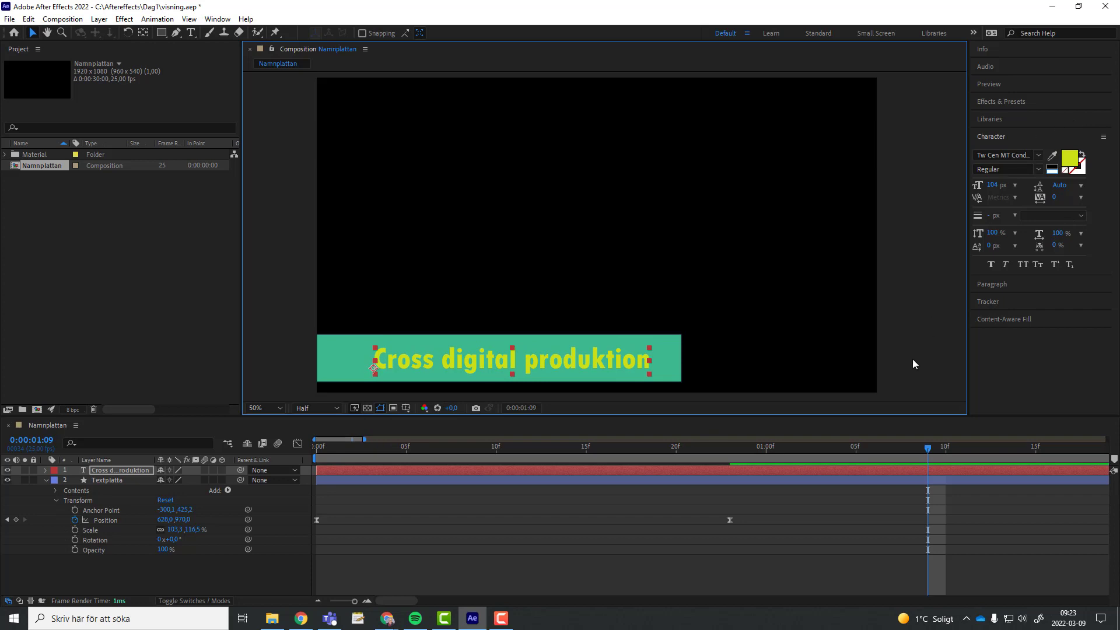
# - Preview the plate's slide-in, then return to frame 0 and collapse Textplatta's properties
pyautogui.press('space')
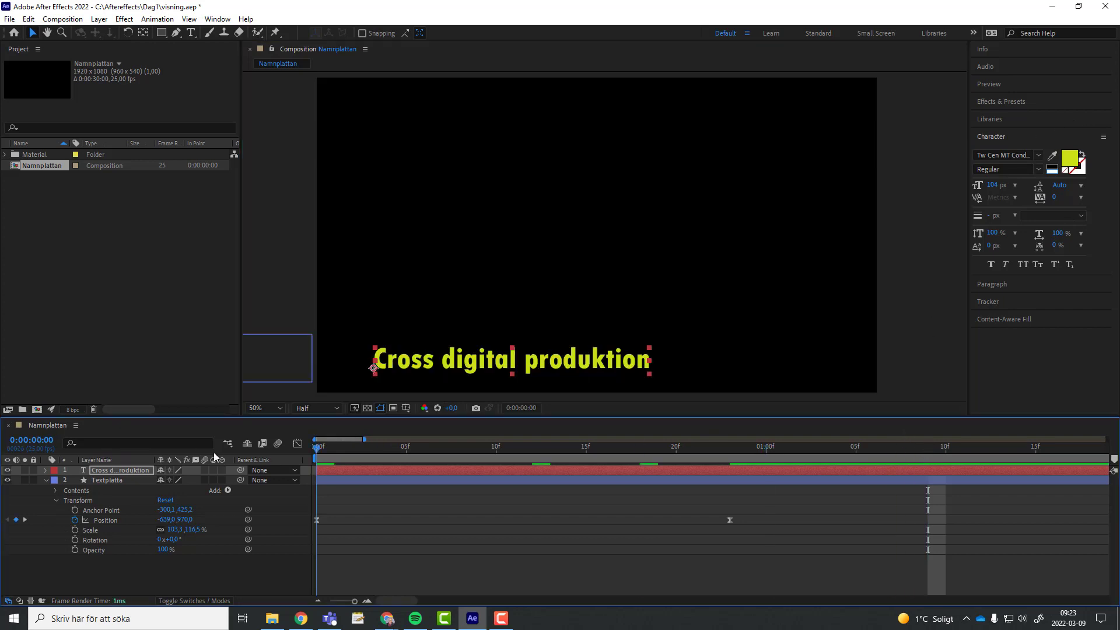
pyautogui.moveTo(601, 452)
pyautogui.mouseDown()
pyautogui.moveTo(765, 450)
pyautogui.moveTo(596, 460)
pyautogui.moveTo(676, 458)
pyautogui.mouseUp()
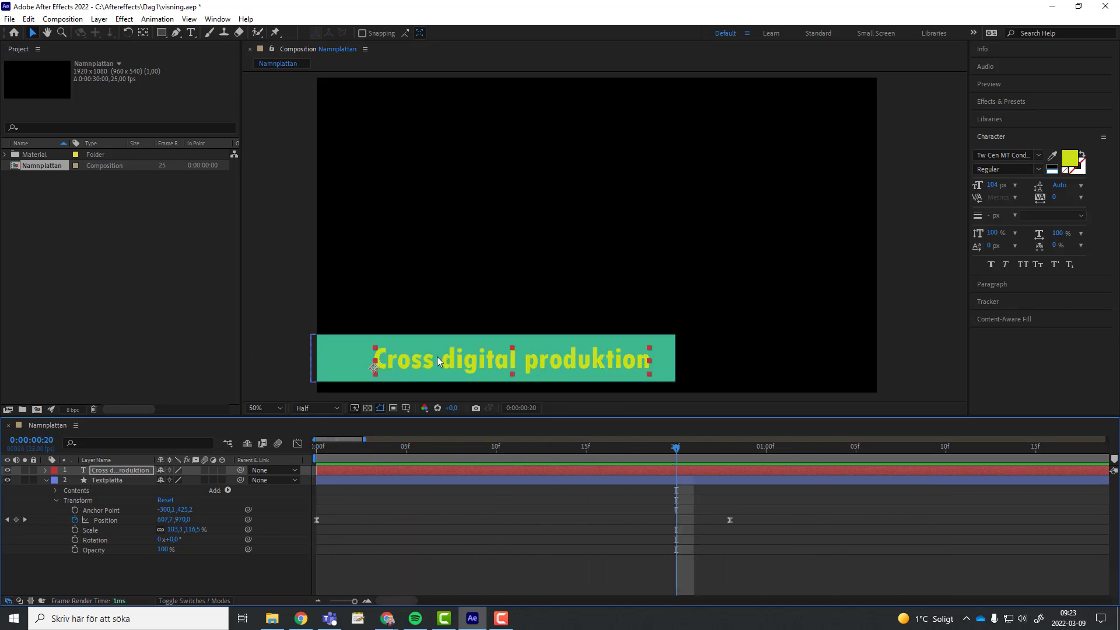
pyautogui.moveTo(678, 454)
pyautogui.mouseDown()
pyautogui.moveTo(730, 450)
pyautogui.moveTo(307, 453)
pyautogui.mouseUp()
pyautogui.press('space')
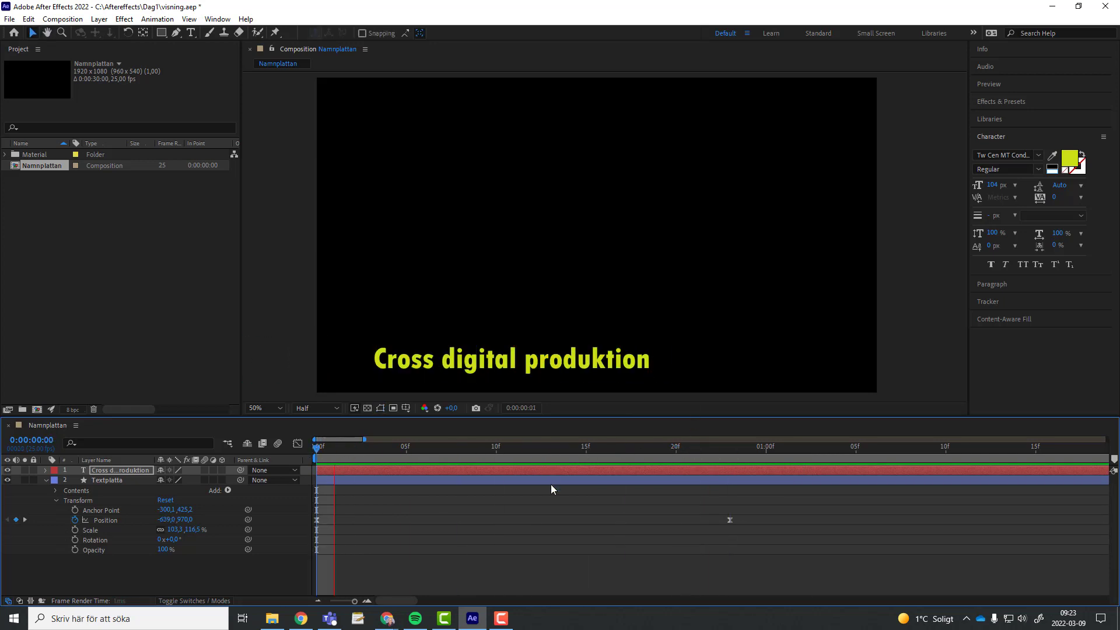
pyautogui.press('space')
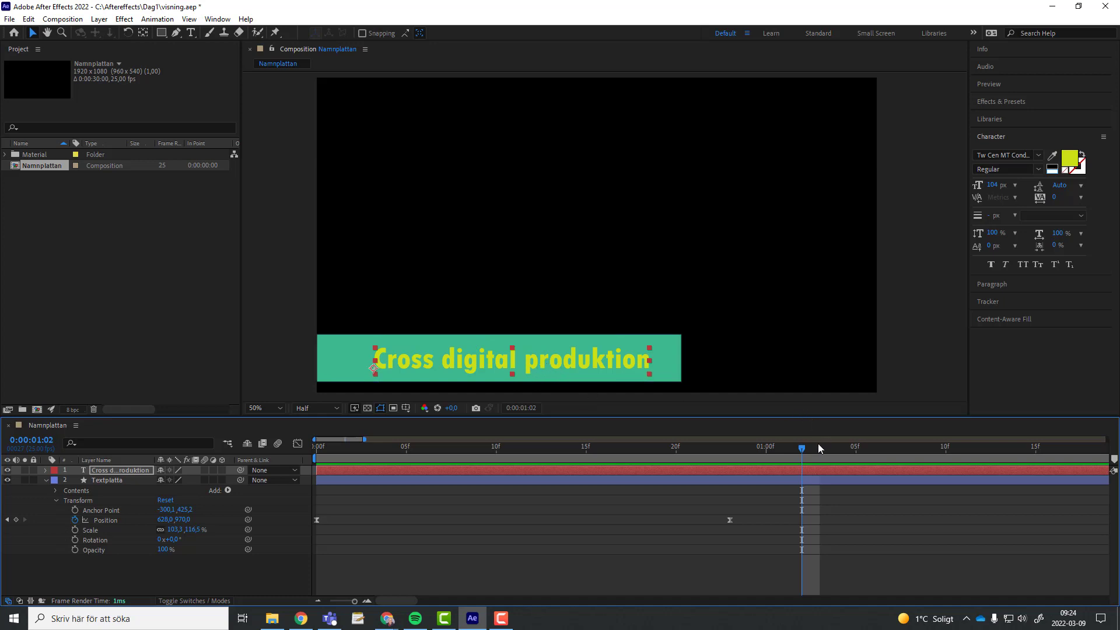
pyautogui.moveTo(802, 454); pyautogui.dragTo(290, 462)
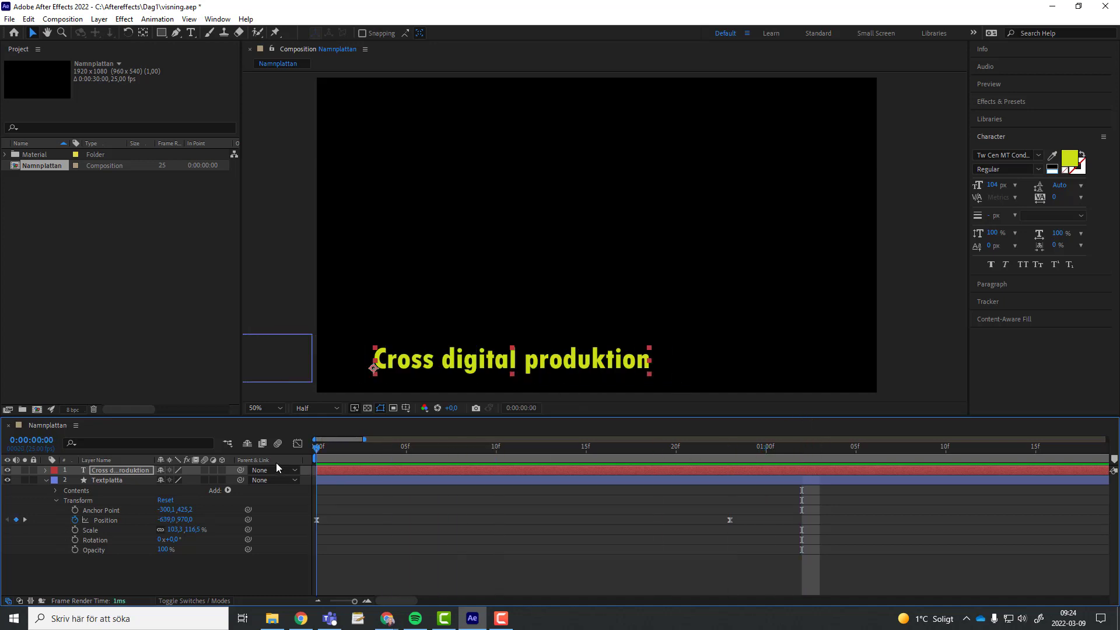
pyautogui.click(46, 480)
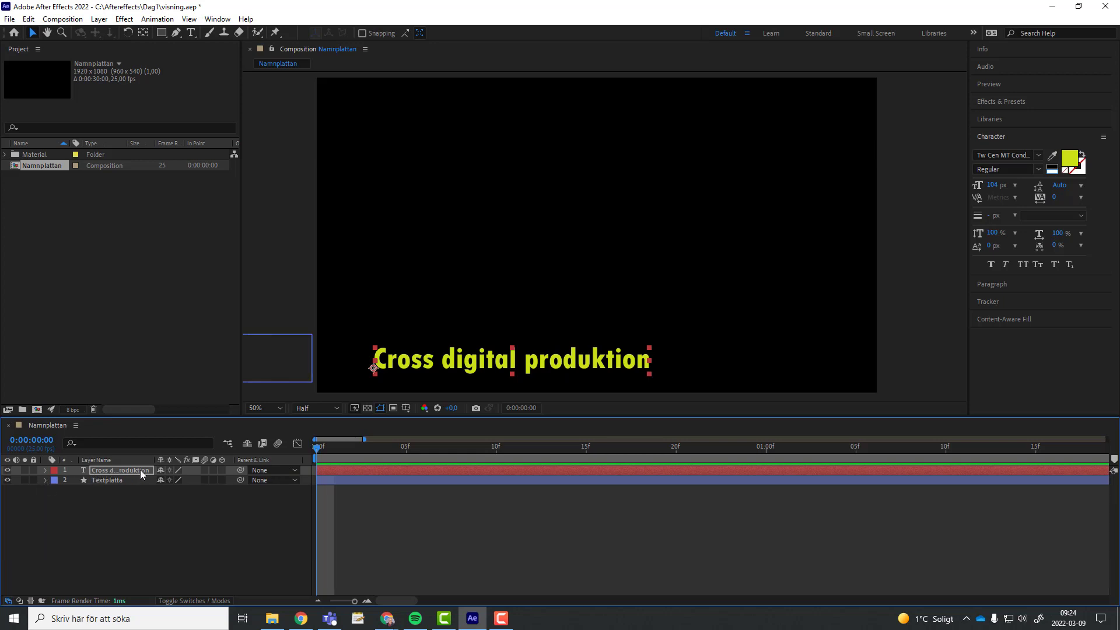
# - Widen the Layer Name column and parent the Cross digital produktion text to Textplatta
pyautogui.moveTo(153, 465); pyautogui.dragTo(191, 465)
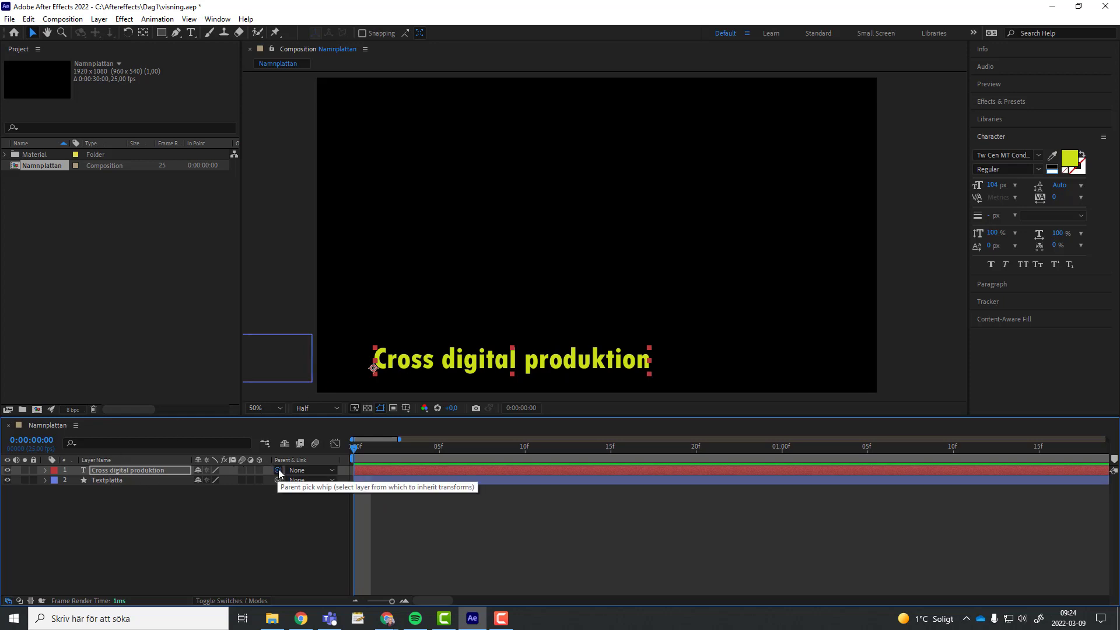
pyautogui.moveTo(128, 470); pyautogui.dragTo(110, 479)
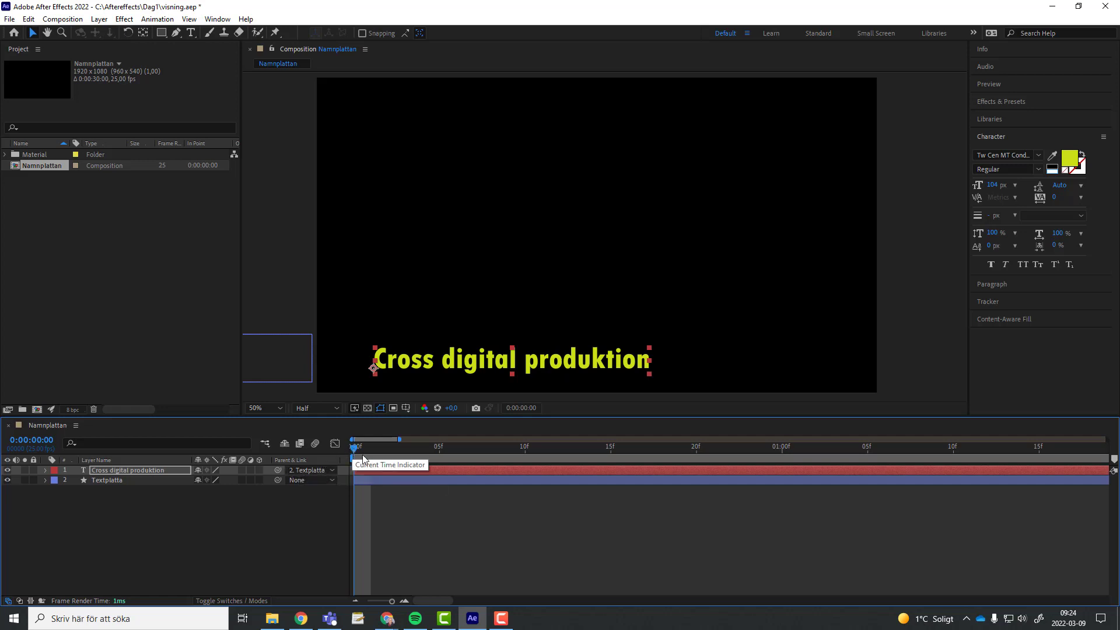
pyautogui.press('space')
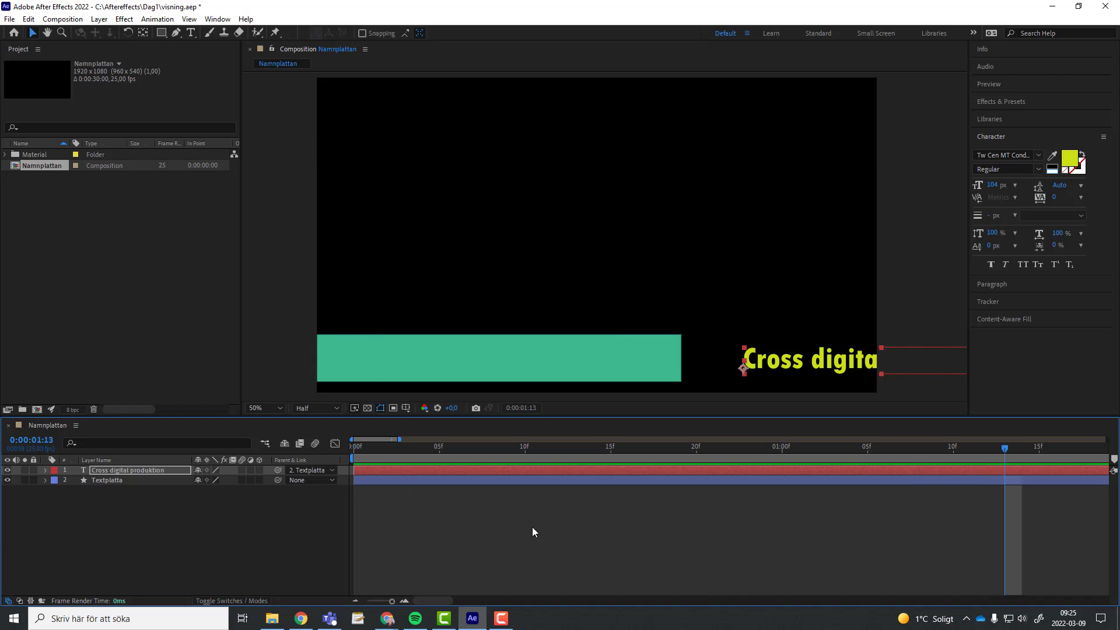
pyautogui.moveTo(1002, 449); pyautogui.dragTo(357, 473)
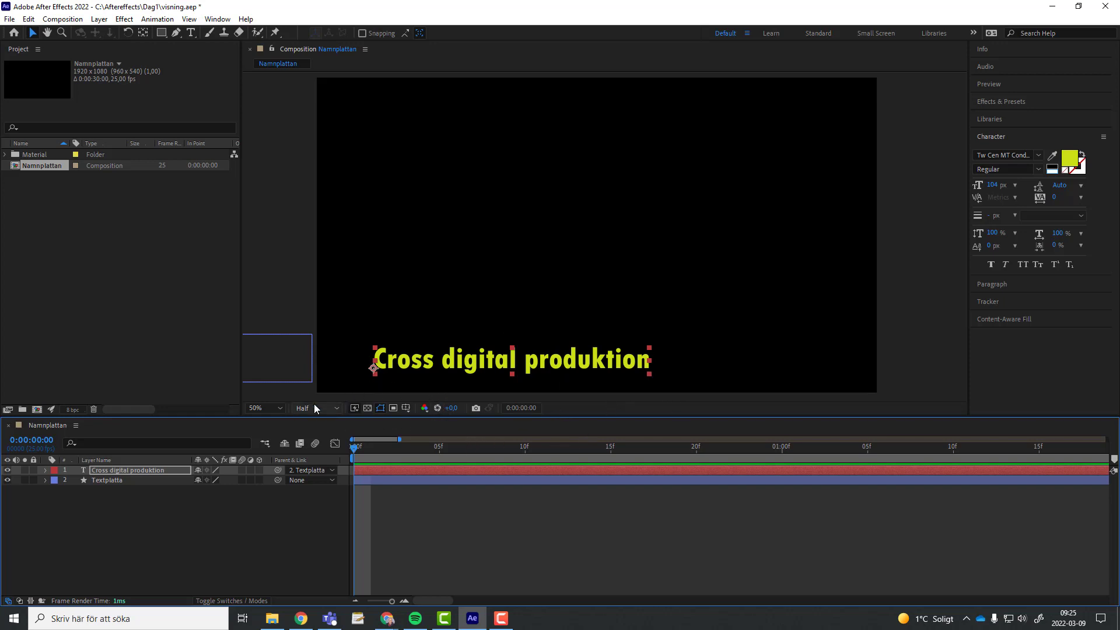
pyautogui.press('space')
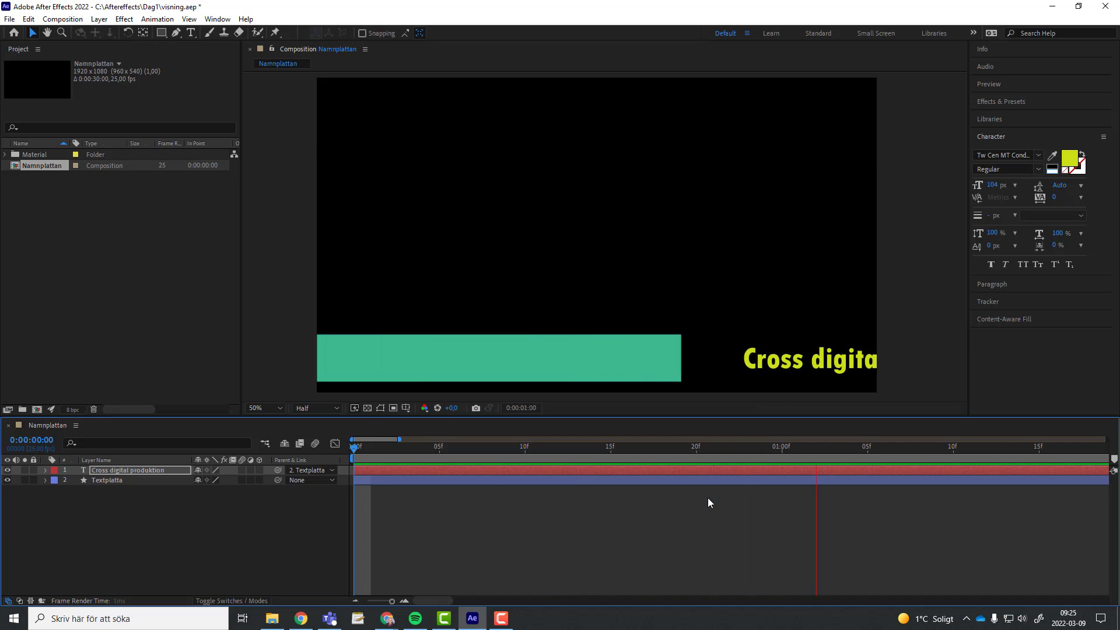
pyautogui.press('space')
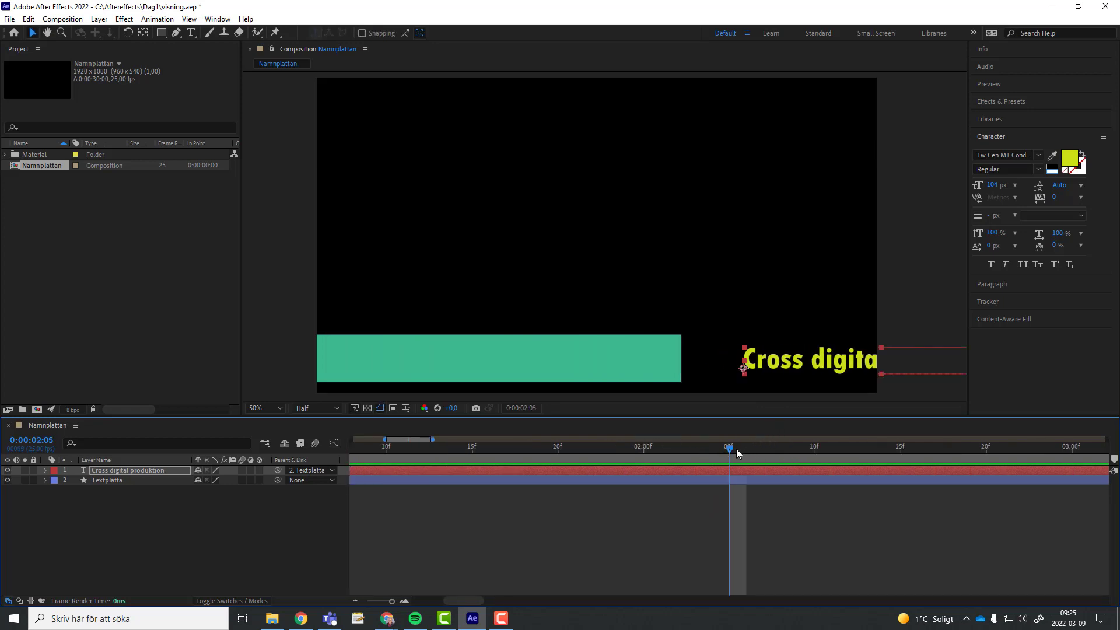
# - Move the title onto the green plate around two seconds in and preview from the start
pyautogui.moveTo(736, 453)
pyautogui.mouseDown()
pyautogui.moveTo(715, 457)
pyautogui.moveTo(728, 458)
pyautogui.mouseUp()
pyautogui.moveTo(824, 368); pyautogui.dragTo(457, 366)
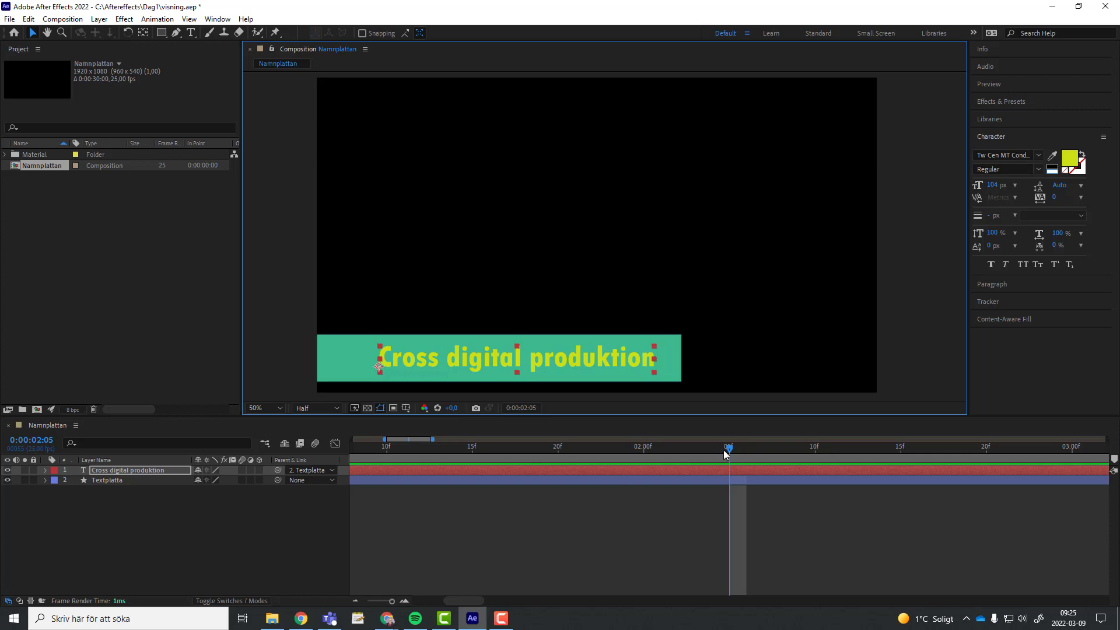
pyautogui.moveTo(729, 448); pyautogui.dragTo(301, 413)
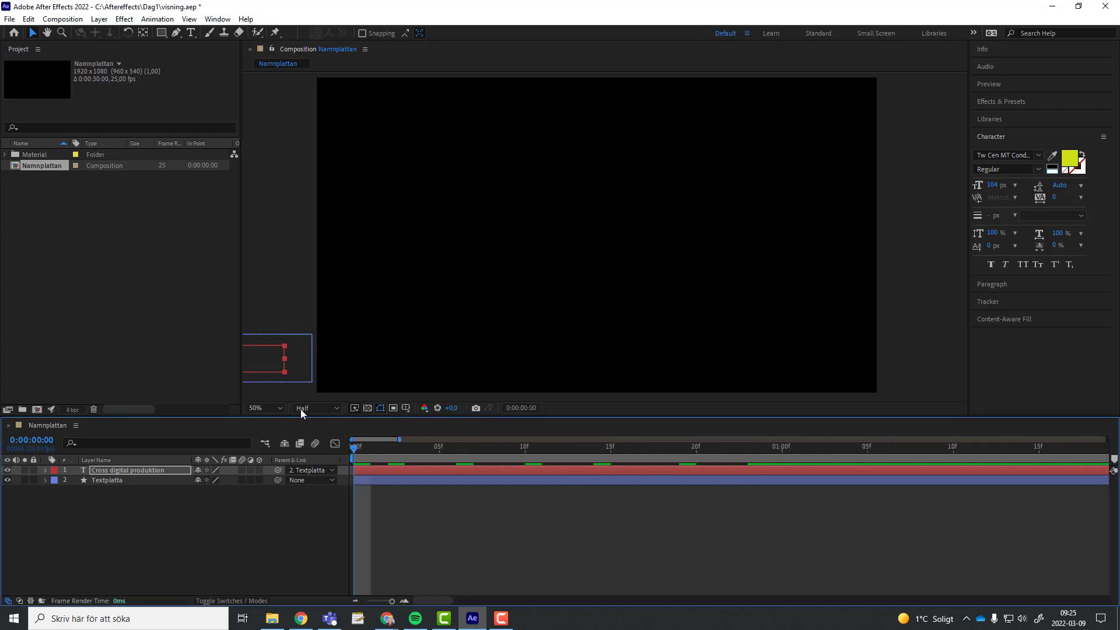
pyautogui.press('space')
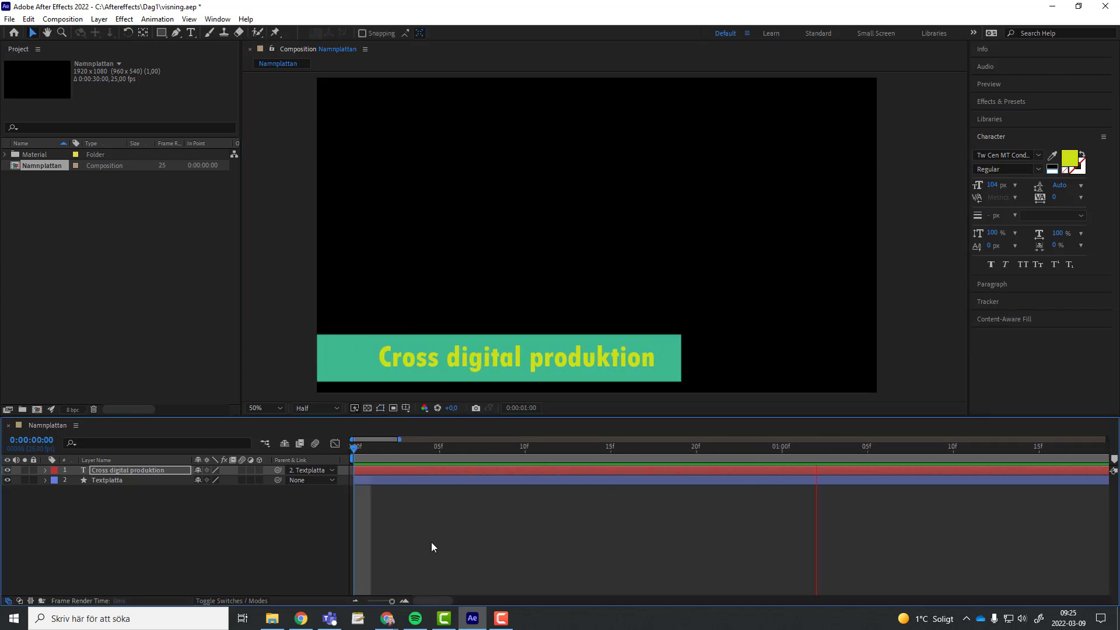
pyautogui.press('space')
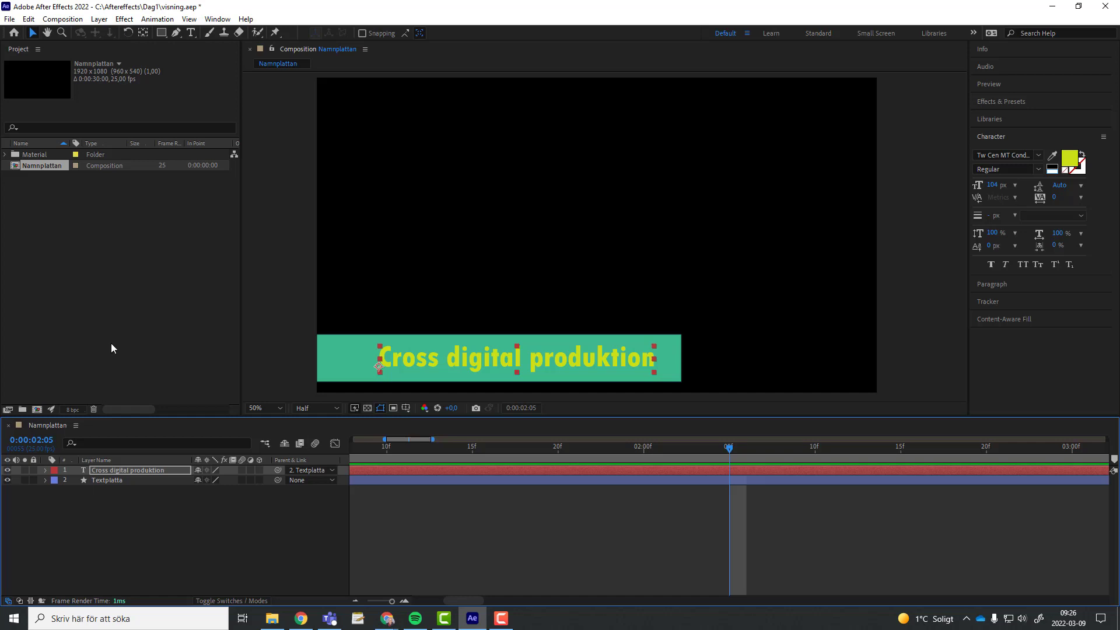
pyautogui.click(6, 155)
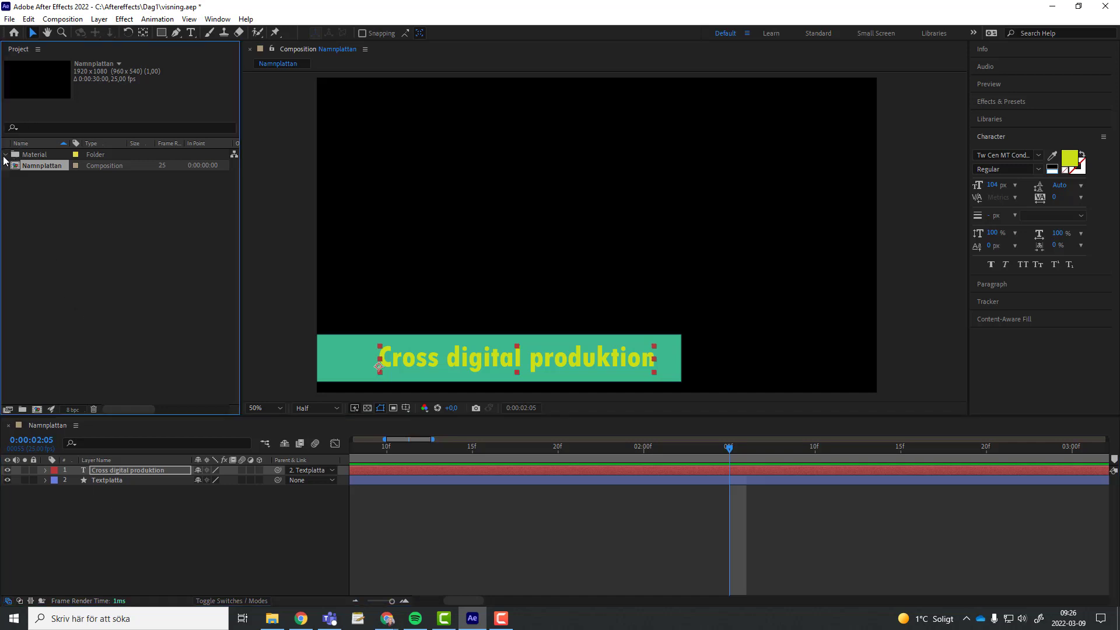
pyautogui.click(51, 177)
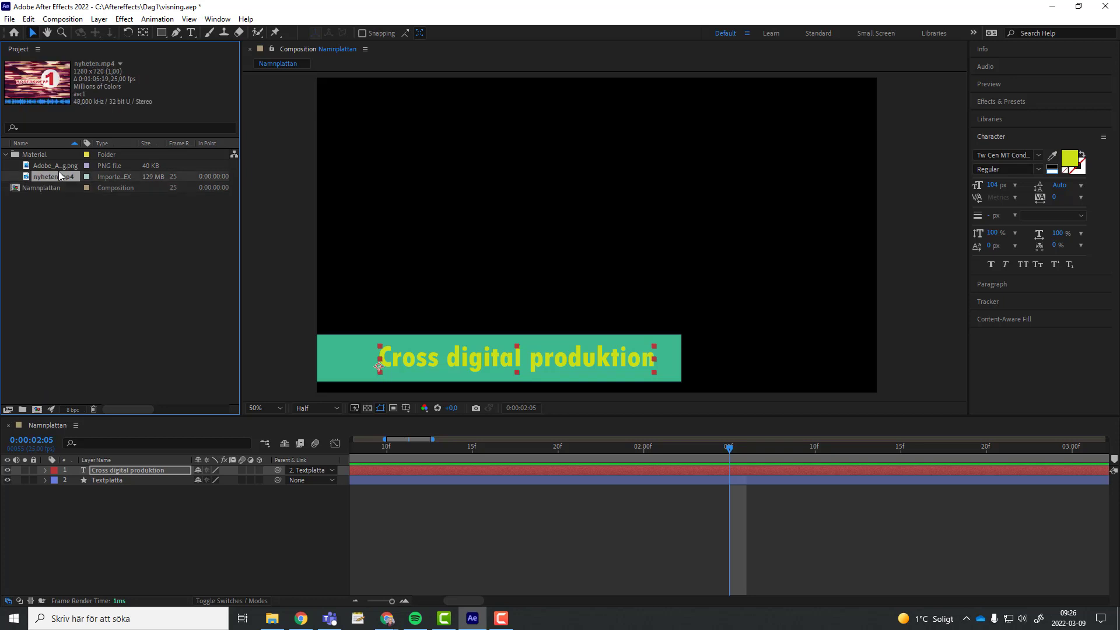
pyautogui.click(59, 165)
pyautogui.click(60, 176)
pyautogui.rightClick(45, 180)
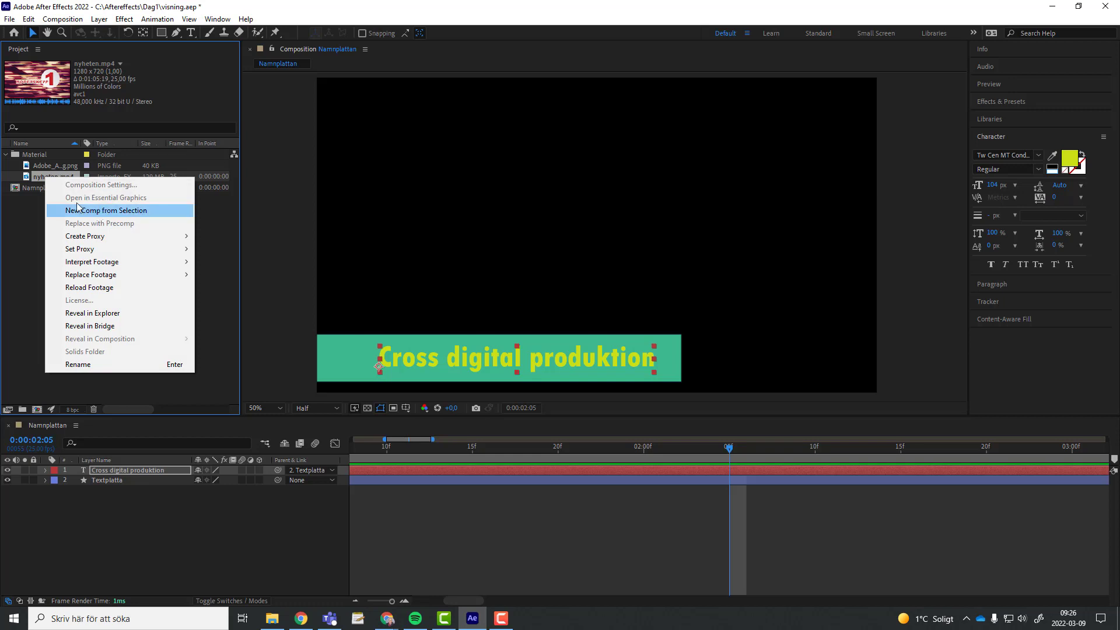
pyautogui.click(39, 220)
pyautogui.click(27, 176)
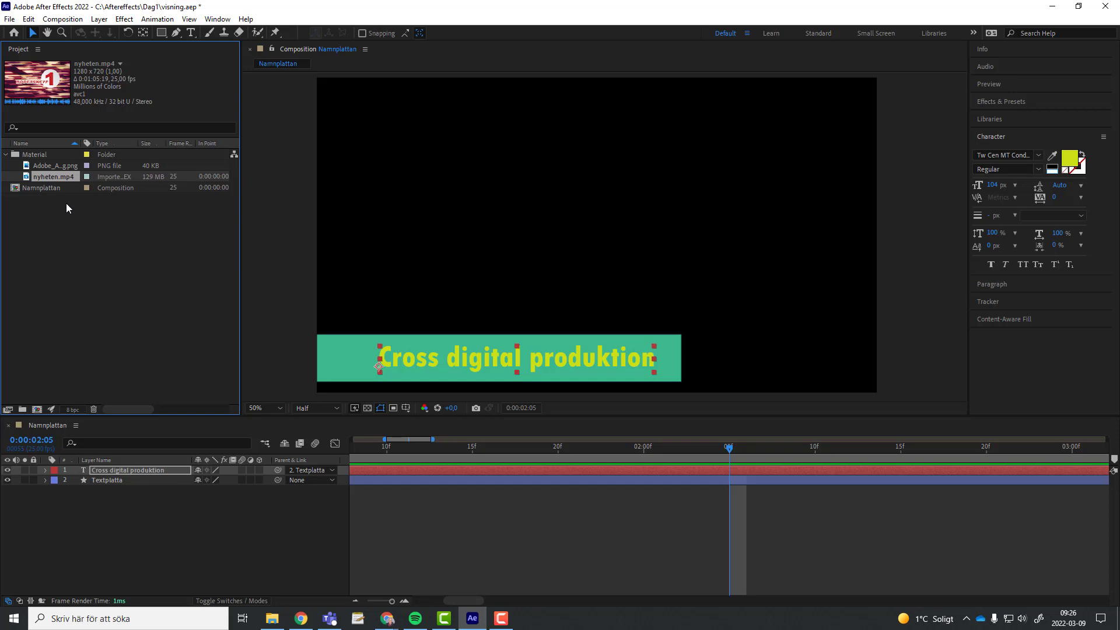
pyautogui.click(5, 155)
pyautogui.click(32, 192)
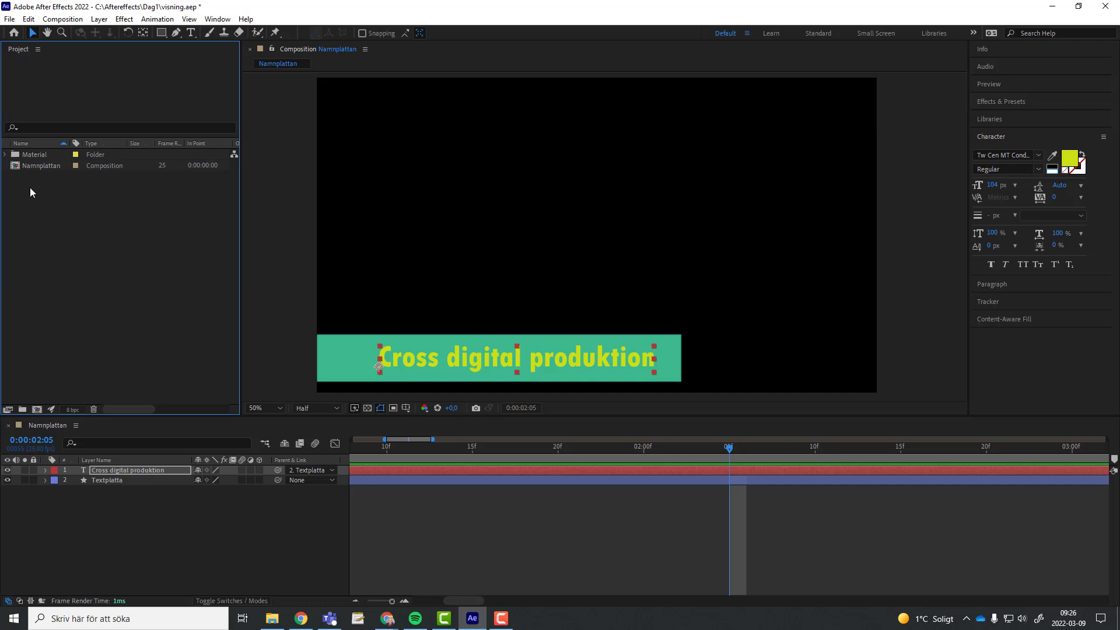
pyautogui.click(5, 154)
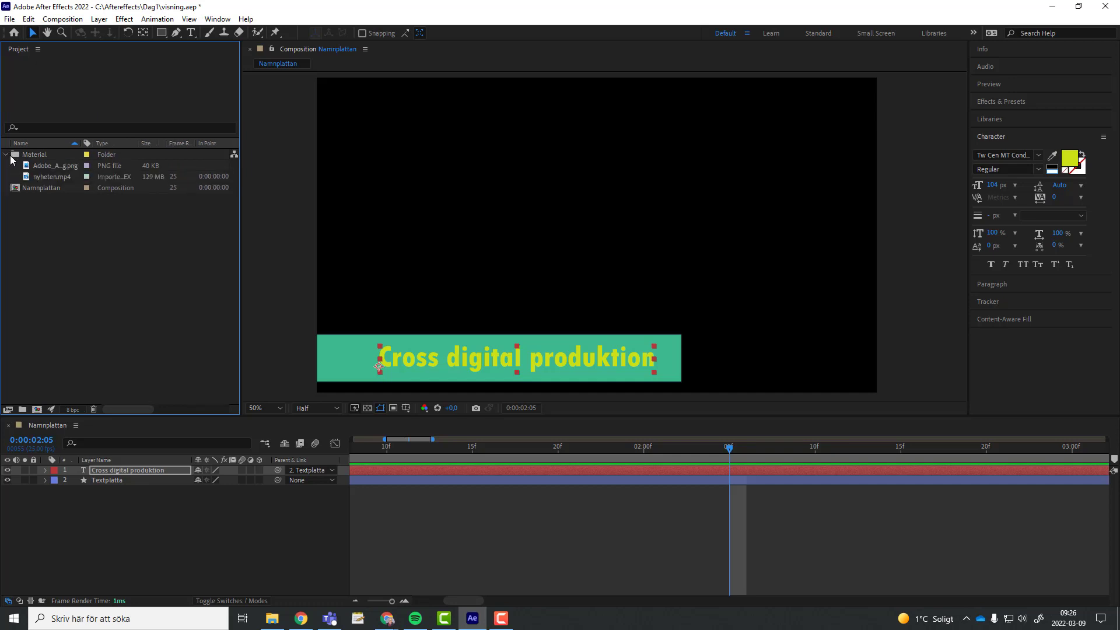
pyautogui.click(47, 178)
pyautogui.rightClick(47, 178)
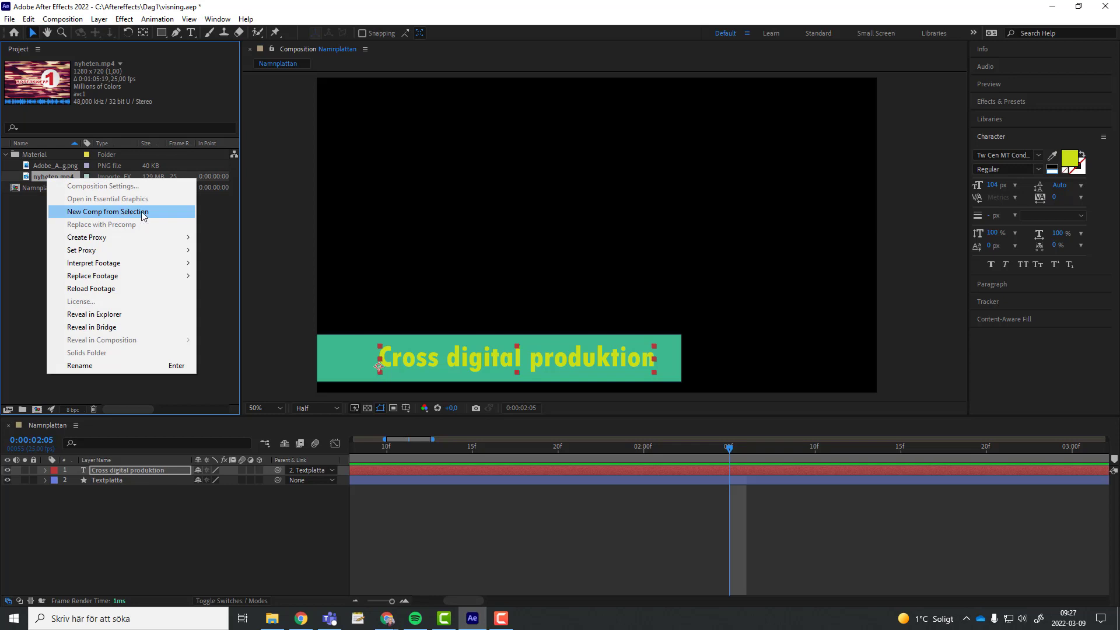
pyautogui.click(222, 213)
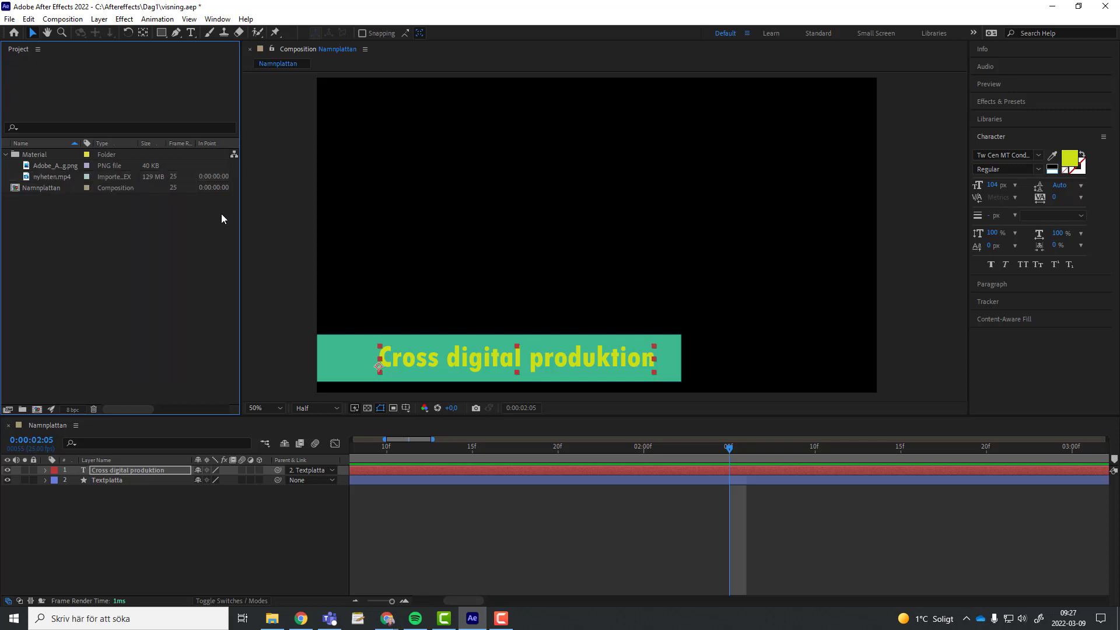
pyautogui.click(33, 177)
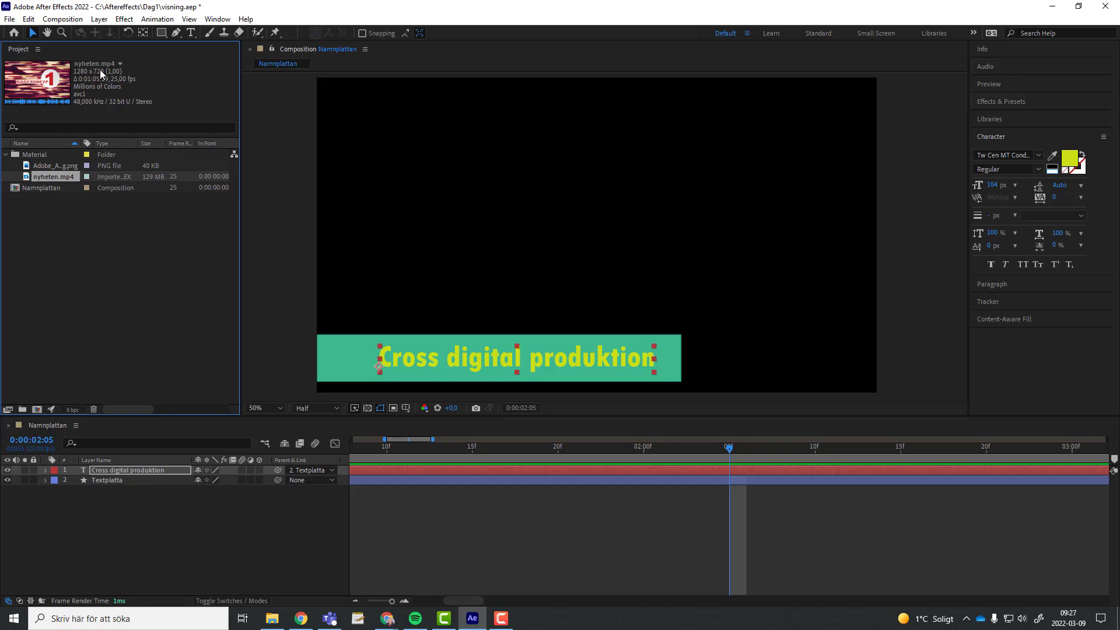
pyautogui.click(49, 188)
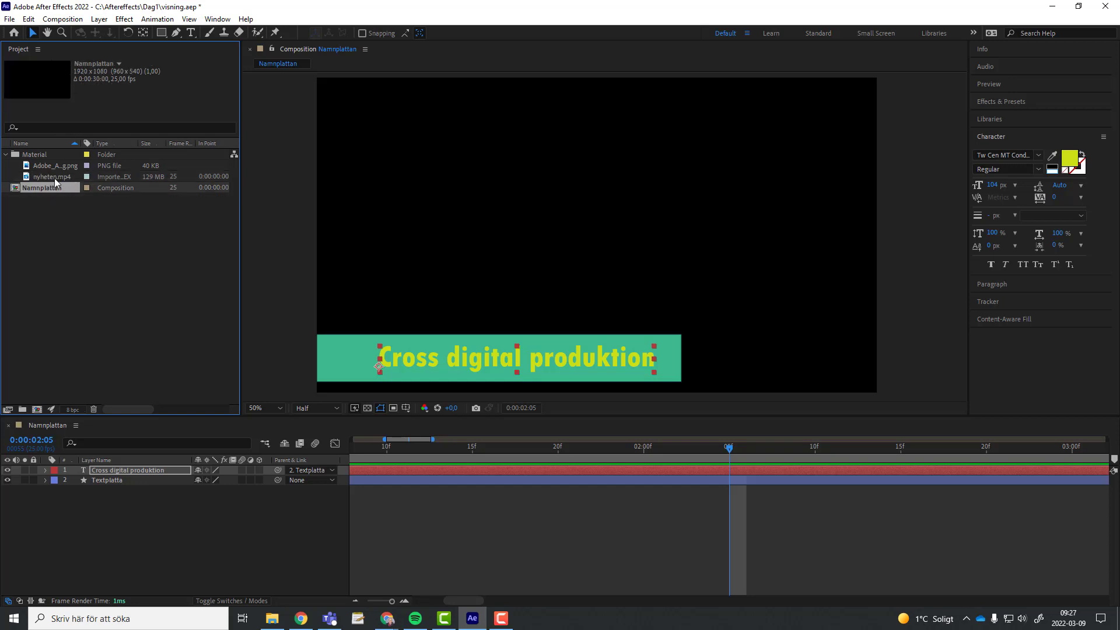
pyautogui.rightClick(52, 176)
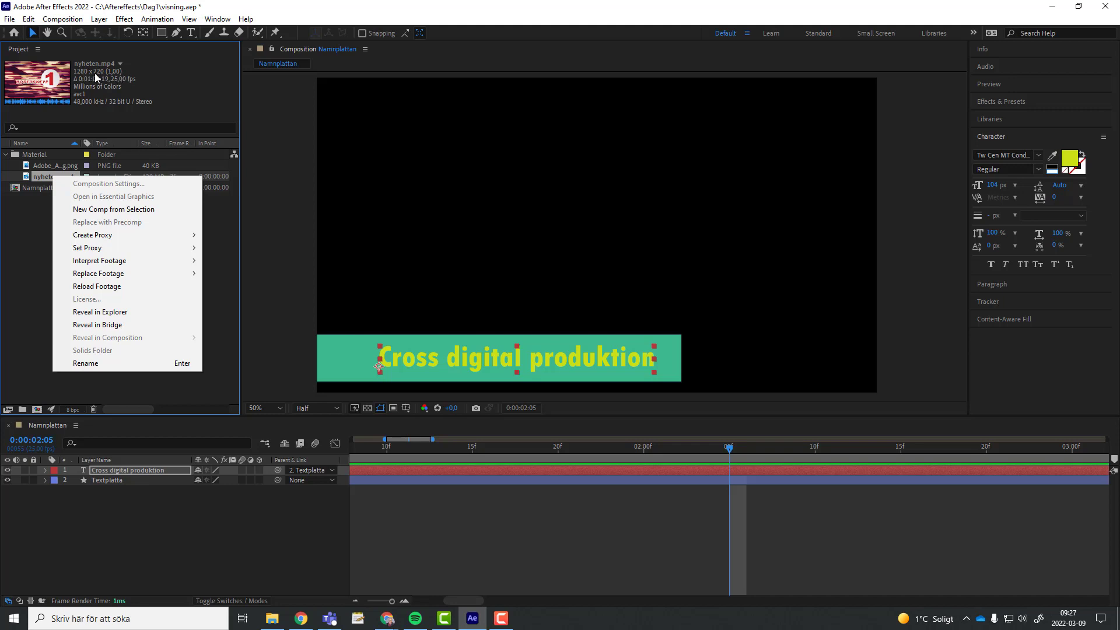
pyautogui.click(40, 188)
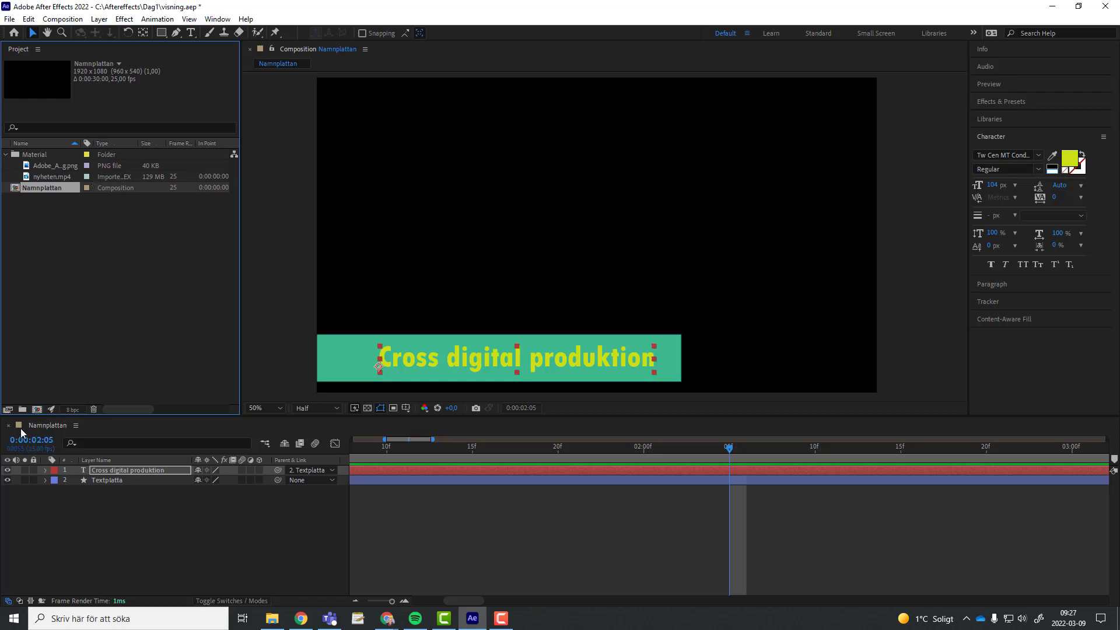
pyautogui.click(8, 155)
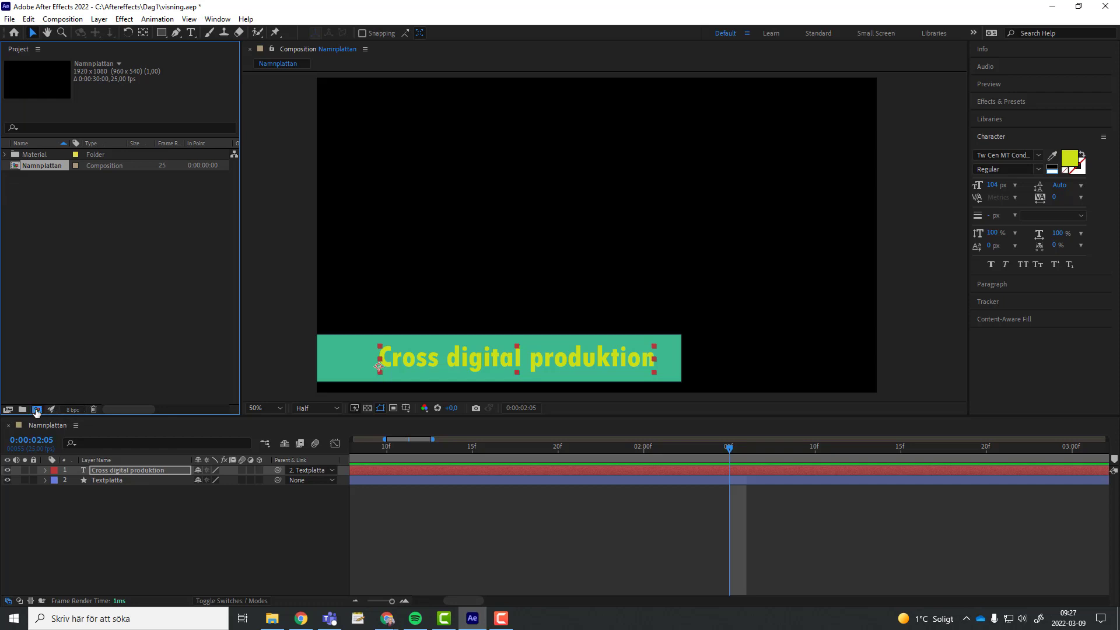
# - Create a 1920×1080 composition named Huvudfilmen-Nyhet with a 0:01:50:00 duration
pyautogui.click(36, 410)
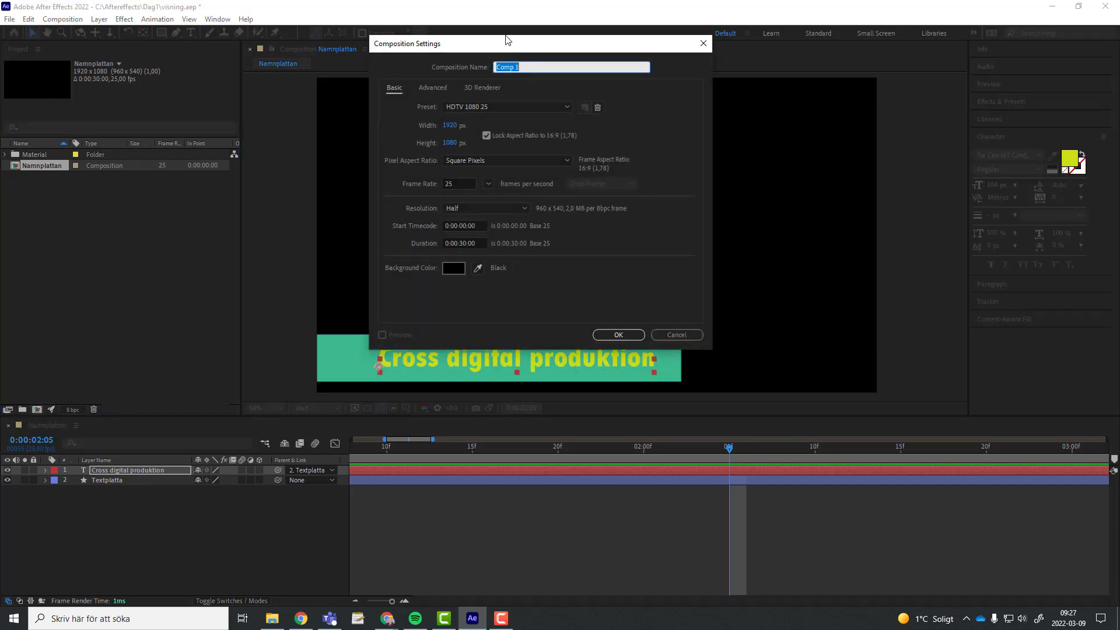
pyautogui.write('Huv')
pyautogui.write('udfil')
pyautogui.write('men-')
pyautogui.write('Nyhet')
pyautogui.click(531, 68)
pyautogui.click(461, 244)
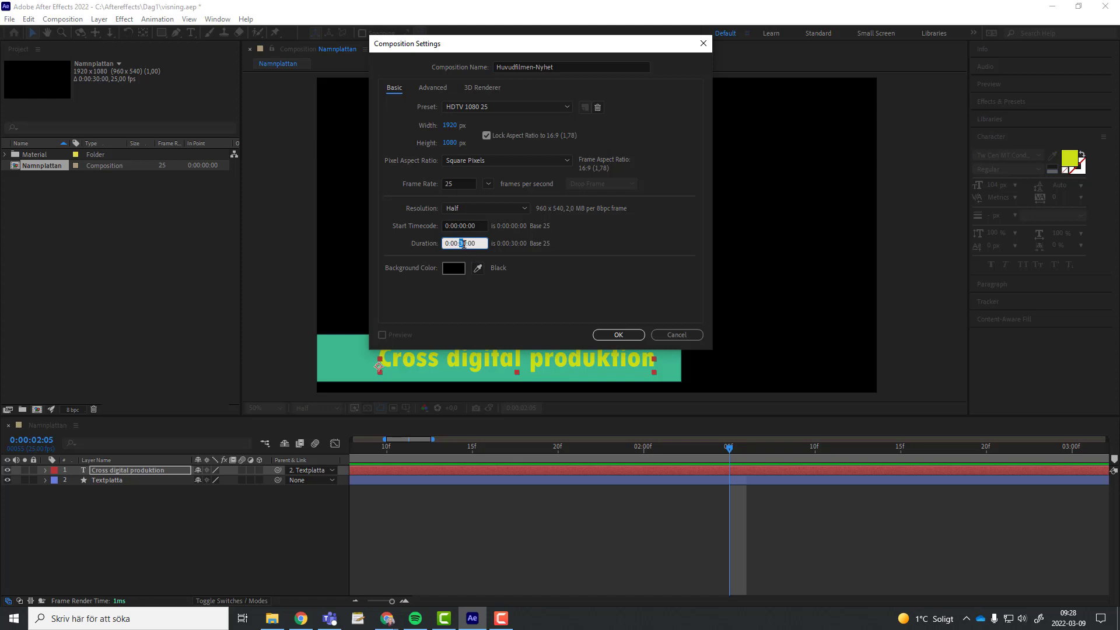
pyautogui.write('5')
pyautogui.write('1')
pyautogui.click(622, 338)
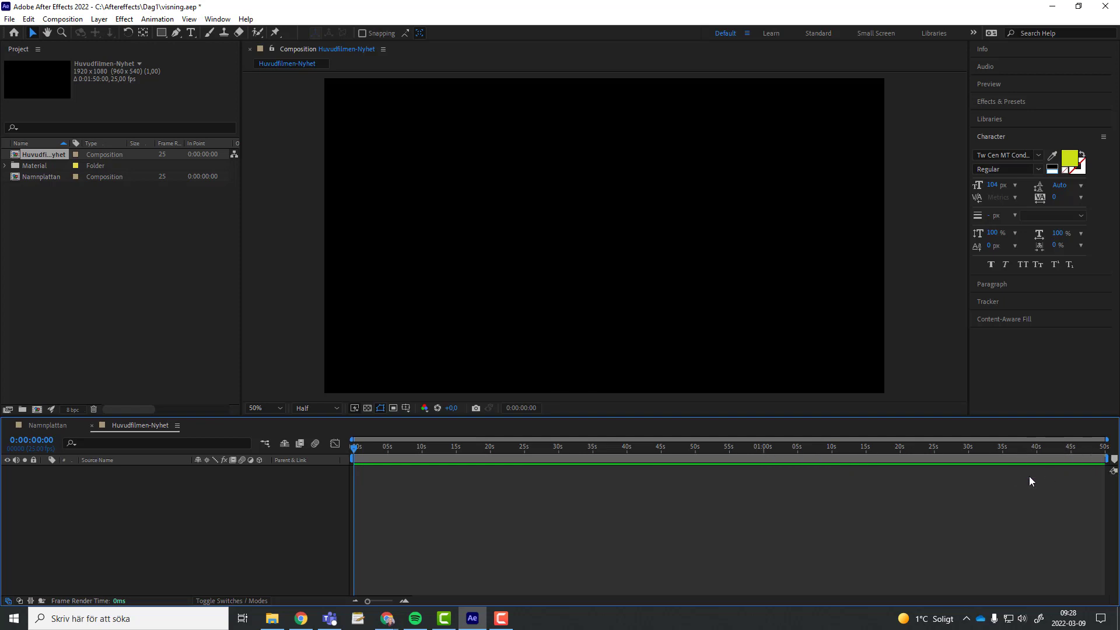
# - Widen the Project panel's name column and select the Huvudfilmen-Nyhet composition
pyautogui.click(68, 155)
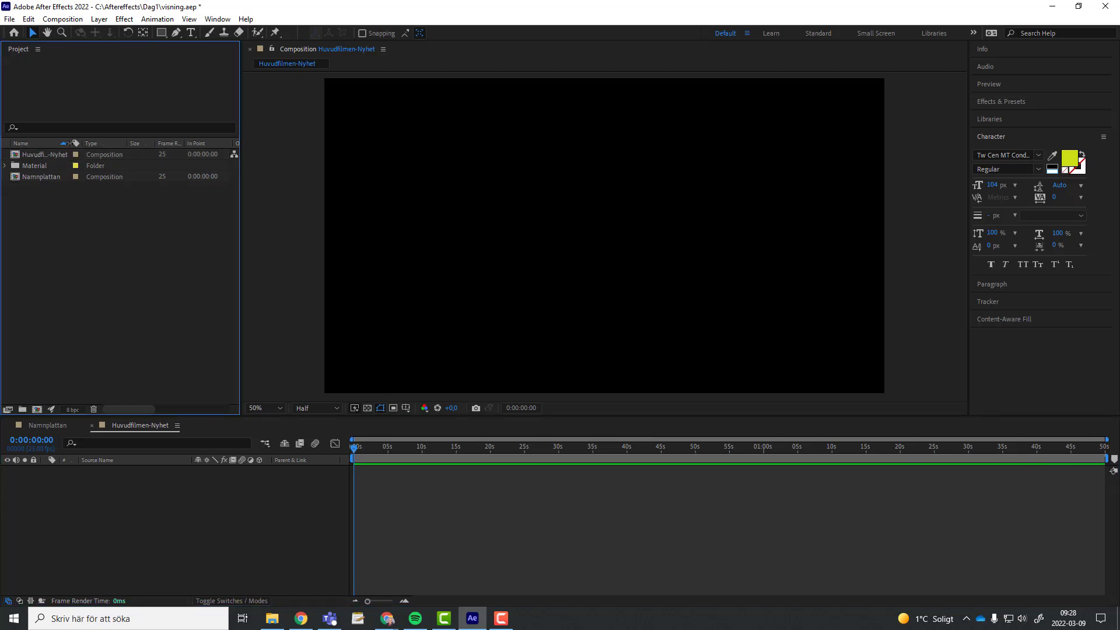
pyautogui.moveTo(70, 143); pyautogui.dragTo(114, 144)
pyautogui.click(77, 155)
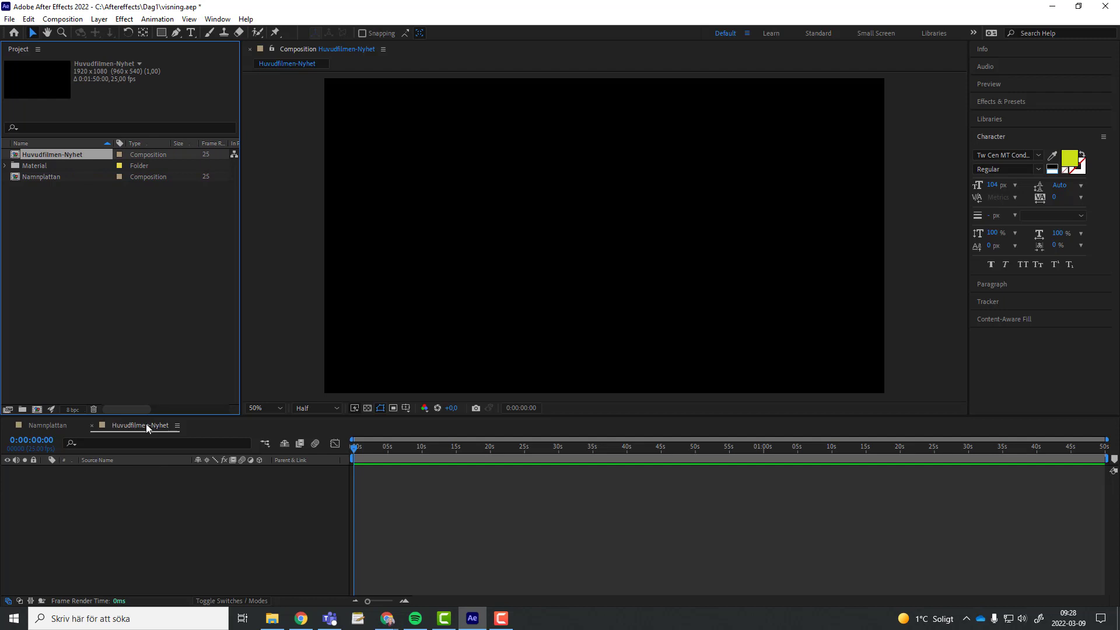
# - Arrange the Namnplattan and Huvudfilmen-Nyhet timeline tabs and expand the Material folder
pyautogui.click(38, 427)
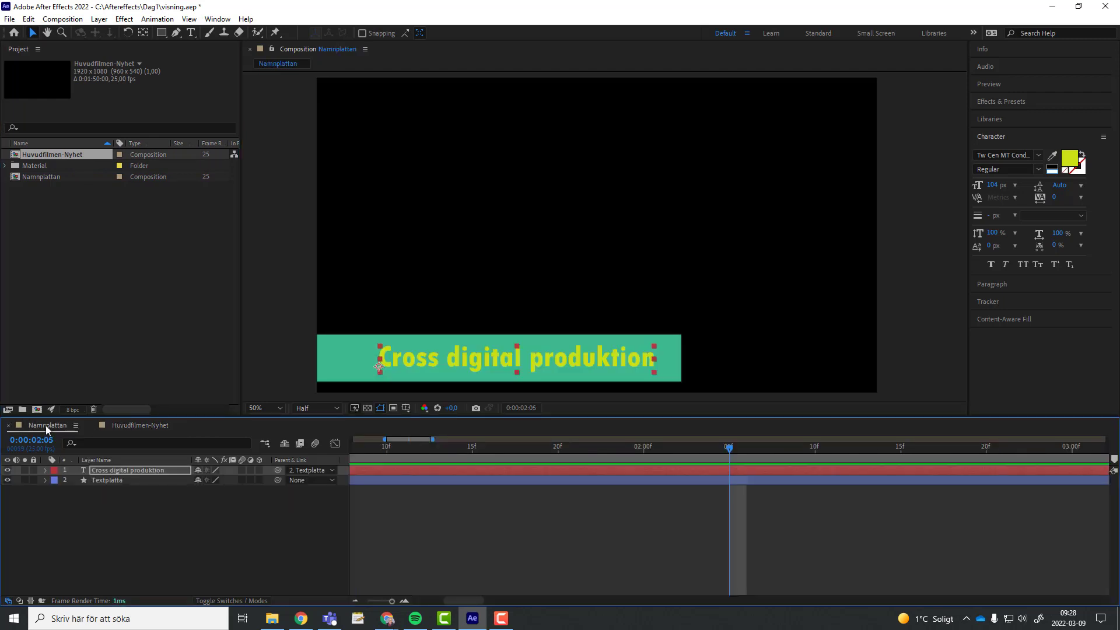
pyautogui.click(140, 426)
pyautogui.moveTo(147, 428)
pyautogui.mouseDown()
pyautogui.moveTo(184, 435)
pyautogui.moveTo(144, 438)
pyautogui.moveTo(162, 433)
pyautogui.mouseUp()
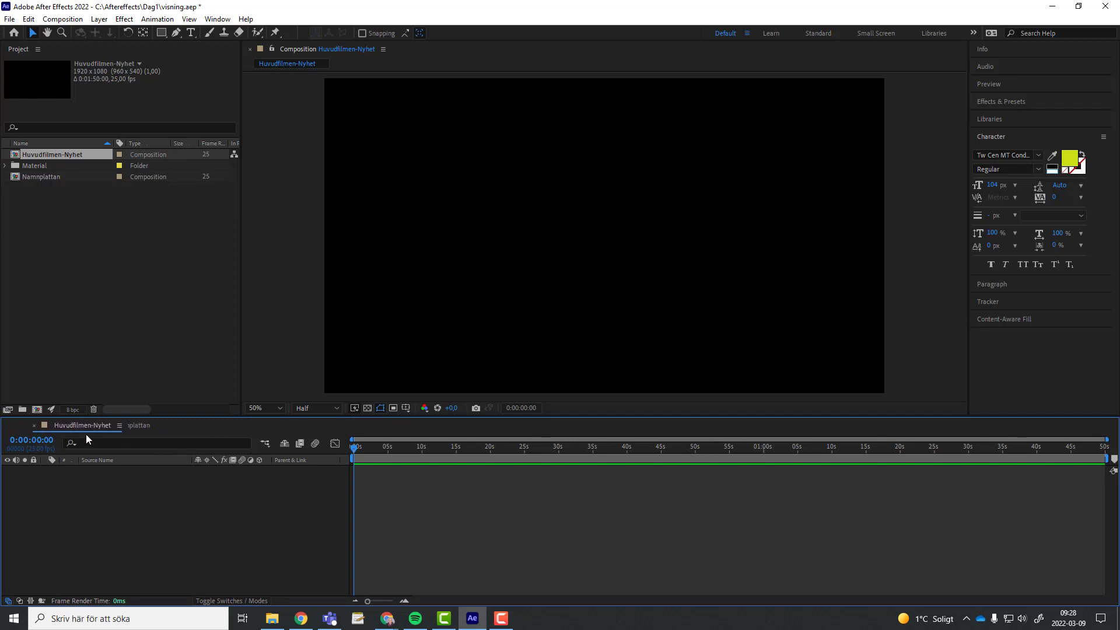
pyautogui.click(63, 429)
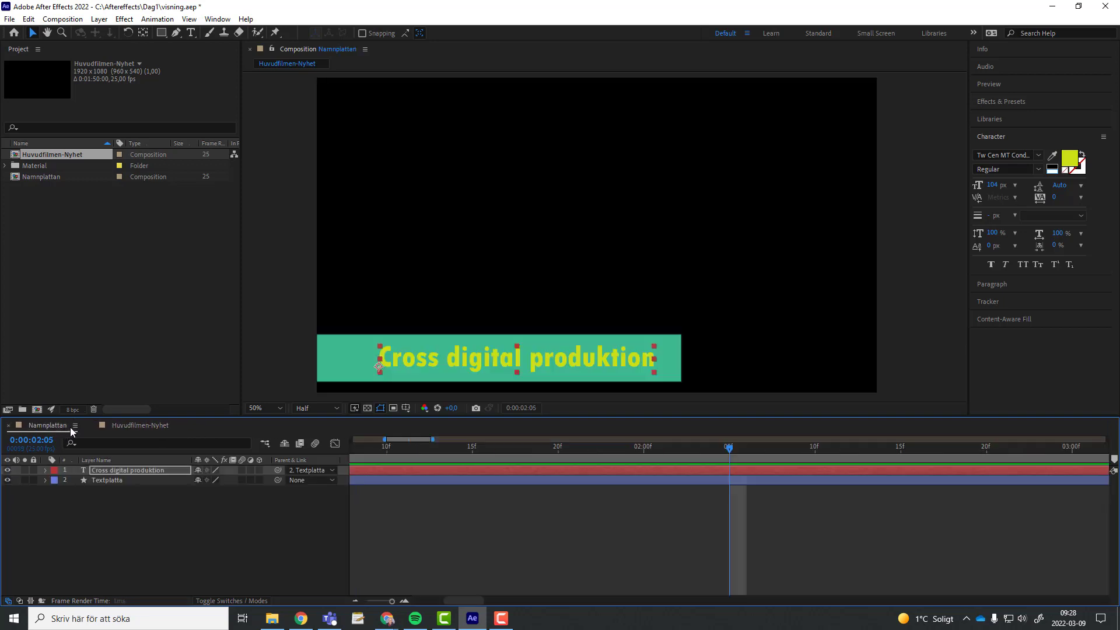
pyautogui.click(123, 424)
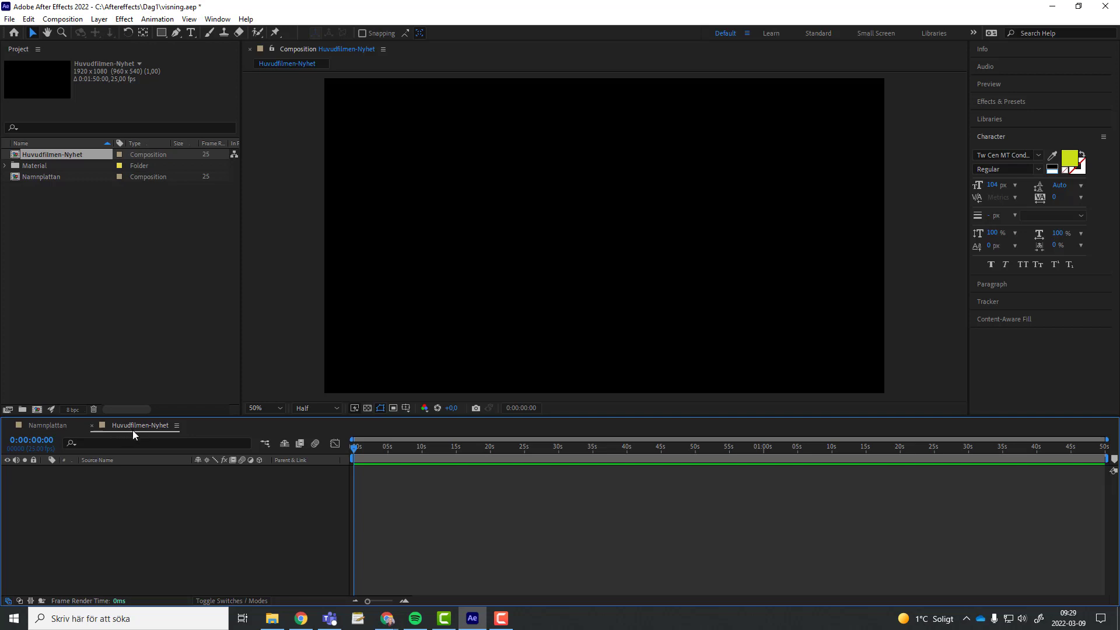
pyautogui.click(5, 165)
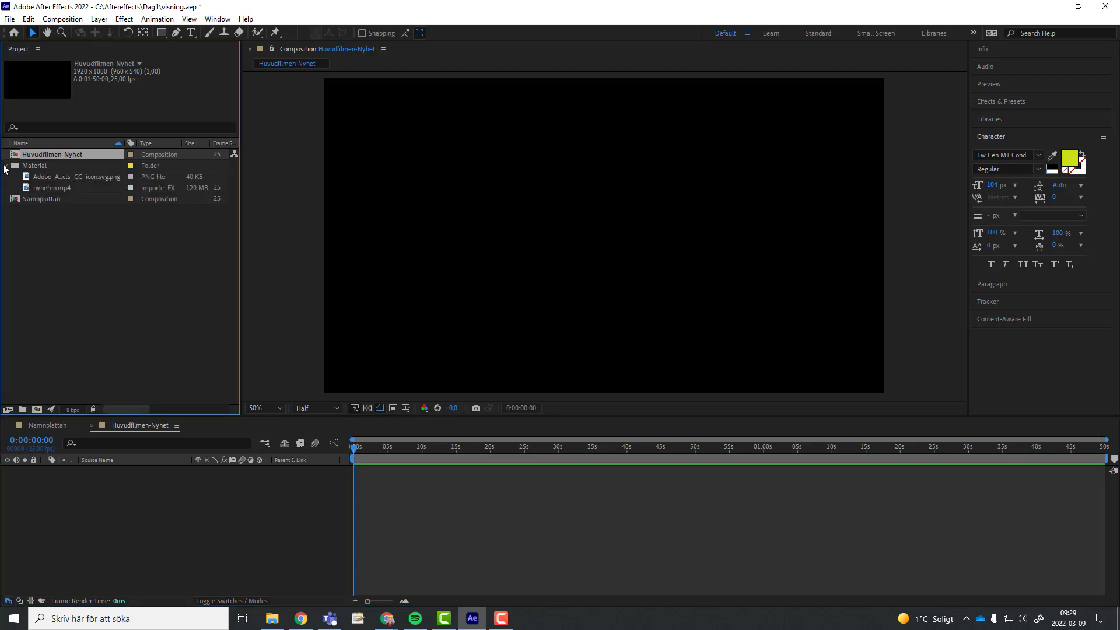
# - Add nyheten.mp4 from the Material folder as a layer in Huvudfilmen-Nyhet
pyautogui.click(34, 188)
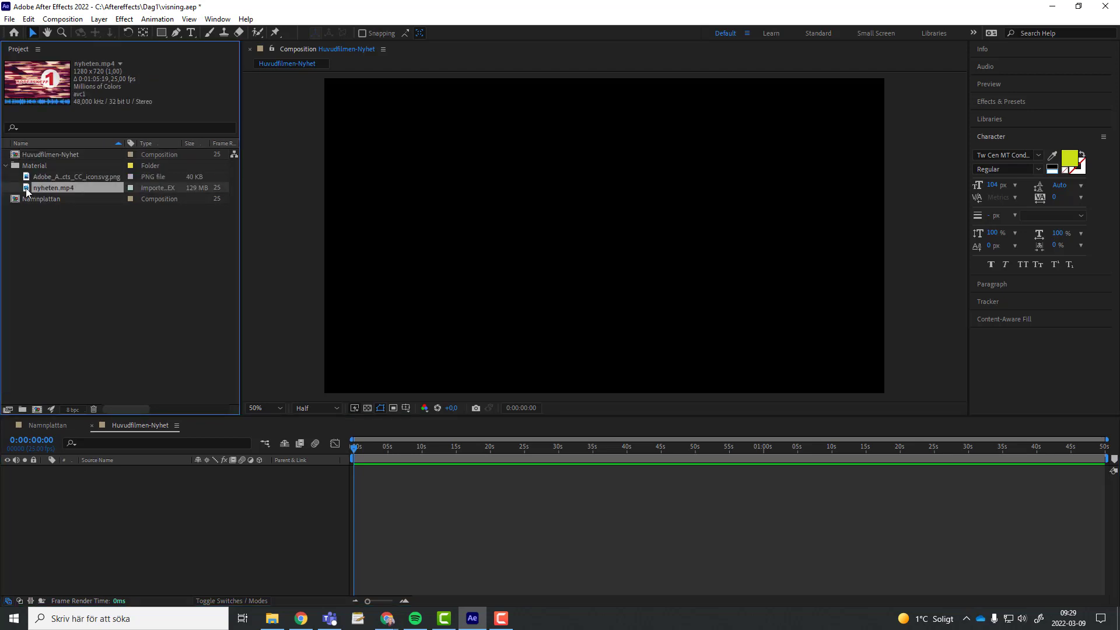
pyautogui.moveTo(26, 187)
pyautogui.mouseDown()
pyautogui.moveTo(68, 475)
pyautogui.moveTo(628, 233)
pyautogui.moveTo(110, 470)
pyautogui.moveTo(436, 479)
pyautogui.mouseUp()
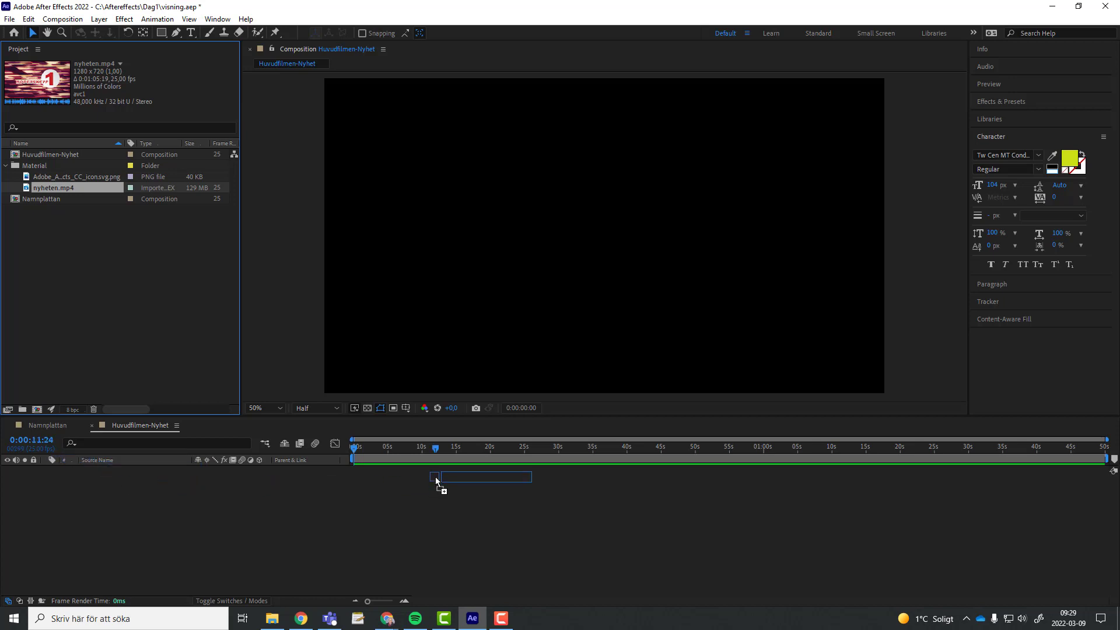
pyautogui.moveTo(437, 479); pyautogui.dragTo(436, 480)
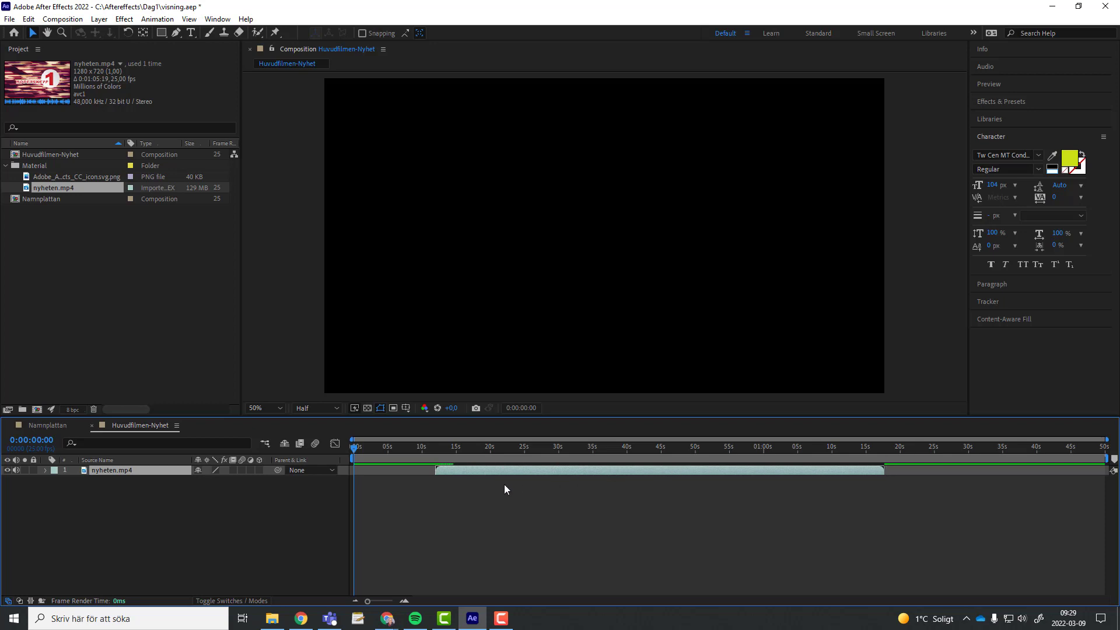
# - Slide the nyheten.mp4 layer bar to adjust its start time, then scrub its frames
pyautogui.moveTo(552, 466); pyautogui.dragTo(473, 476)
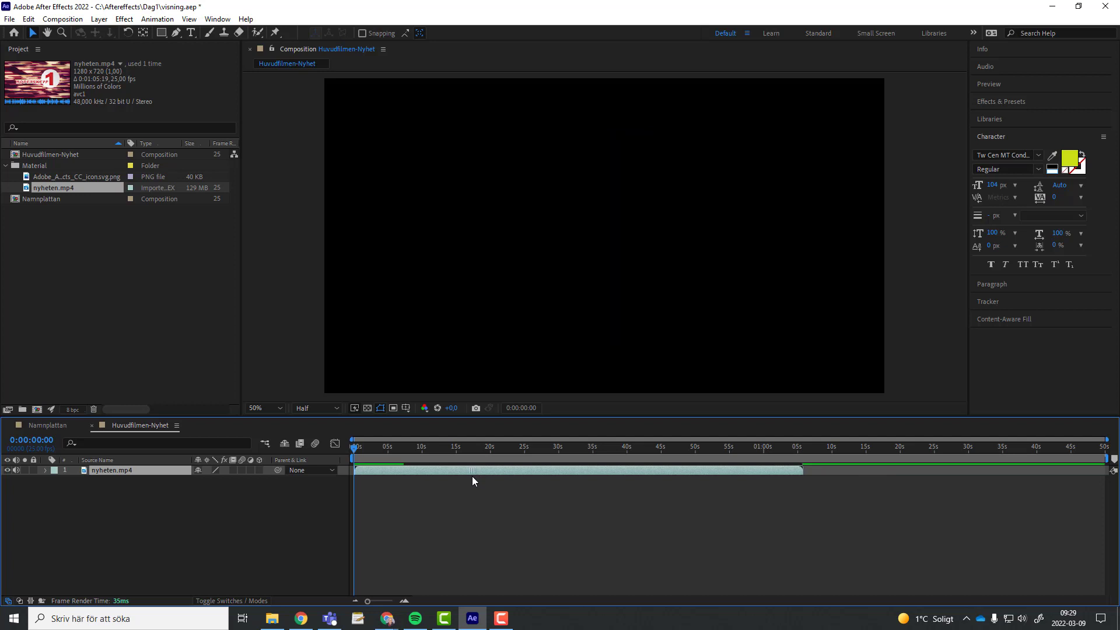
pyautogui.moveTo(471, 476)
pyautogui.mouseDown()
pyautogui.moveTo(729, 460)
pyautogui.moveTo(480, 486)
pyautogui.mouseUp()
pyautogui.moveTo(660, 471); pyautogui.dragTo(651, 470)
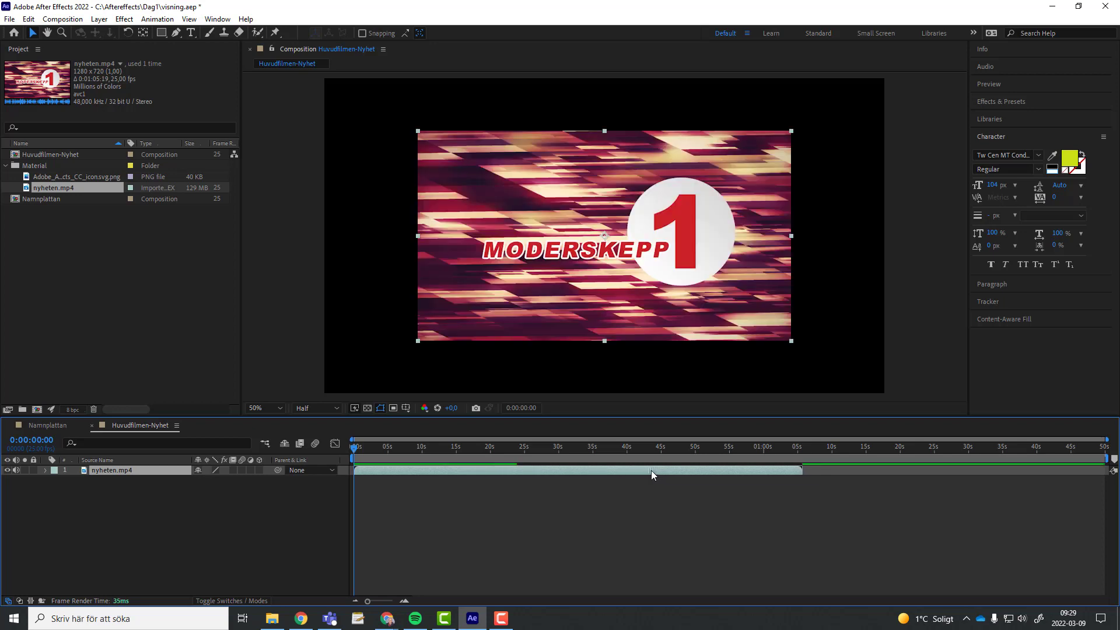
pyautogui.moveTo(652, 470)
pyautogui.mouseDown()
pyautogui.moveTo(907, 475)
pyautogui.moveTo(882, 474)
pyautogui.mouseUp()
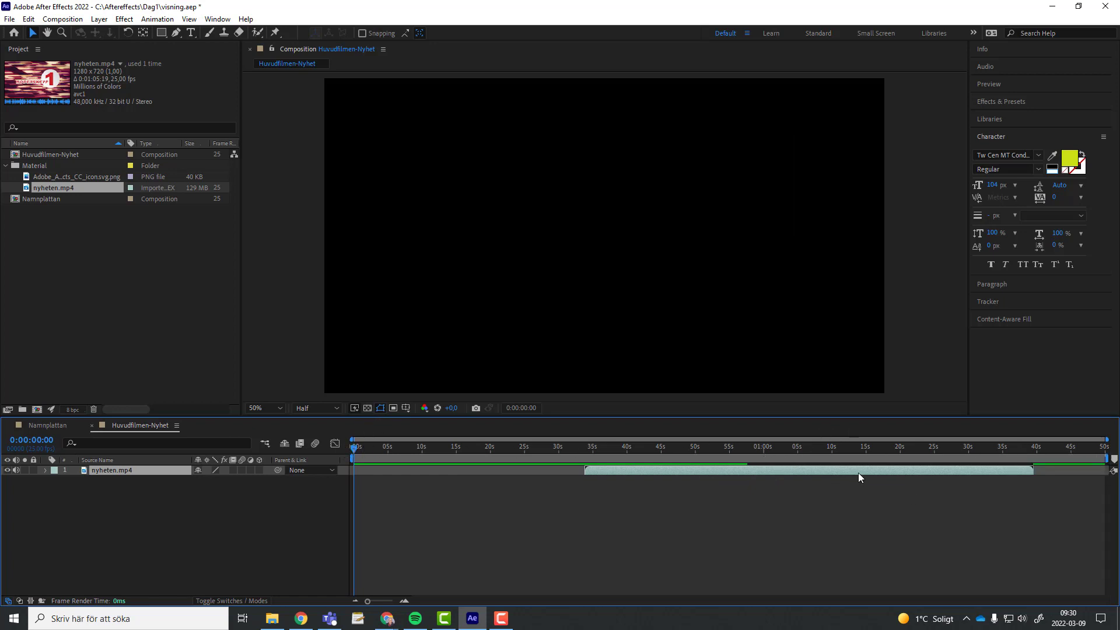
pyautogui.moveTo(858, 473); pyautogui.dragTo(628, 489)
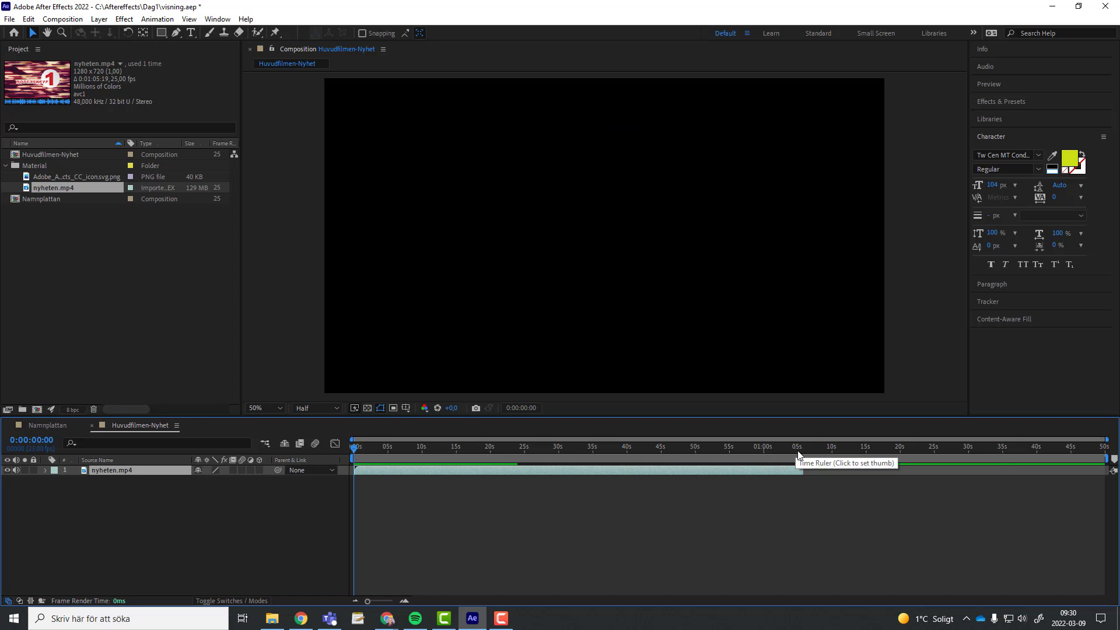
pyautogui.moveTo(376, 454)
pyautogui.mouseDown()
pyautogui.moveTo(712, 450)
pyautogui.moveTo(561, 450)
pyautogui.mouseUp()
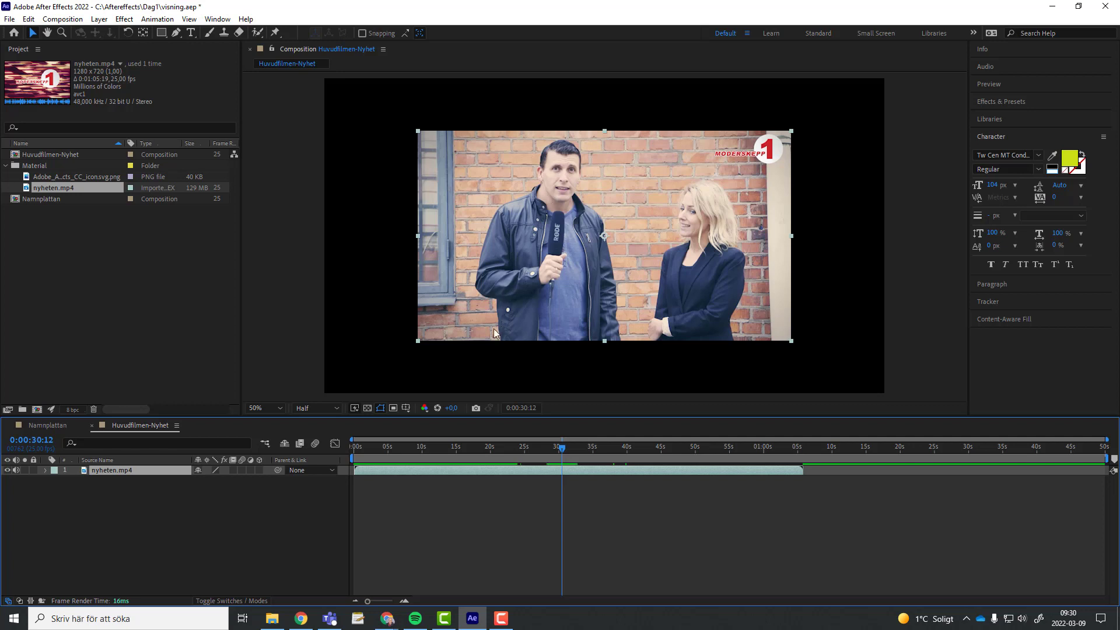
# - Scale the 1280×720 nyheten.mp4 layer up to fill the 1920×1080 frame
pyautogui.click(418, 130)
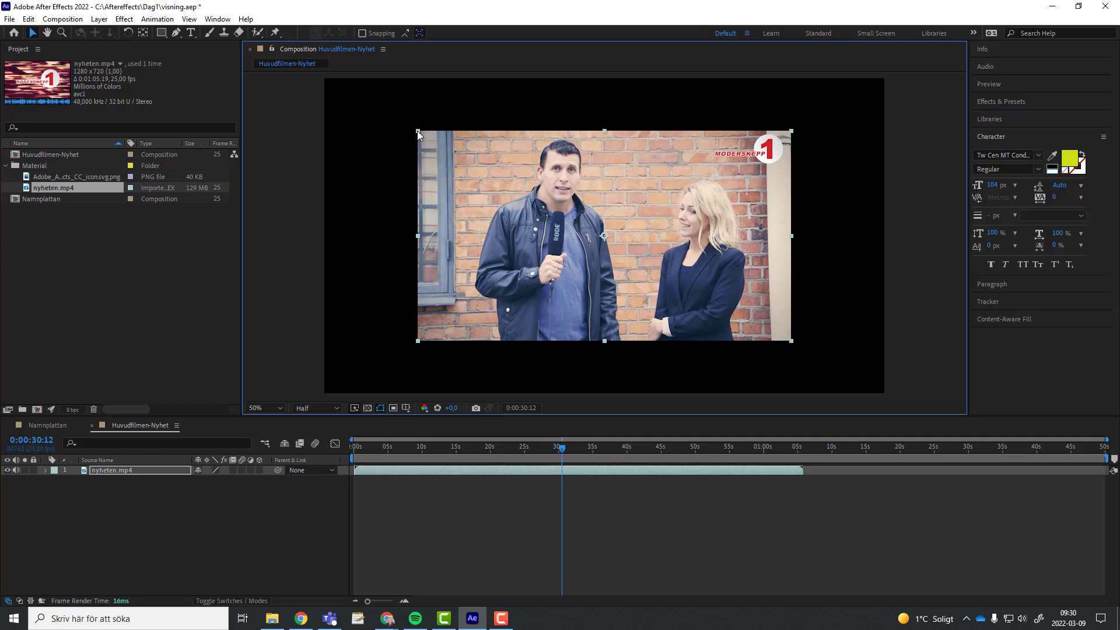
pyautogui.moveTo(418, 131); pyautogui.dragTo(324, 89)
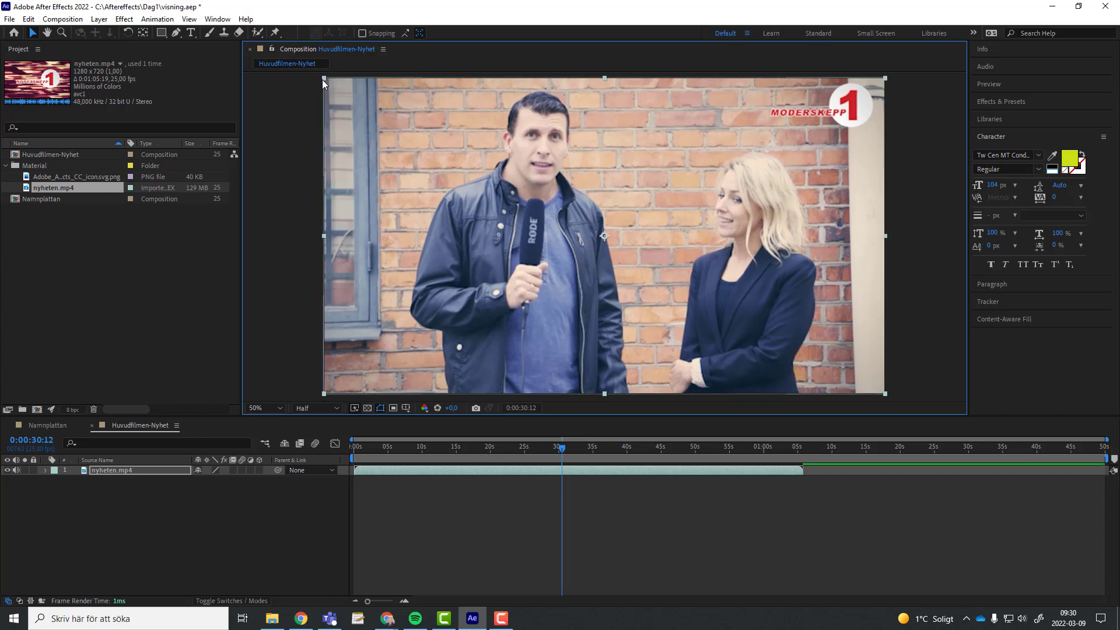
pyautogui.click(324, 78)
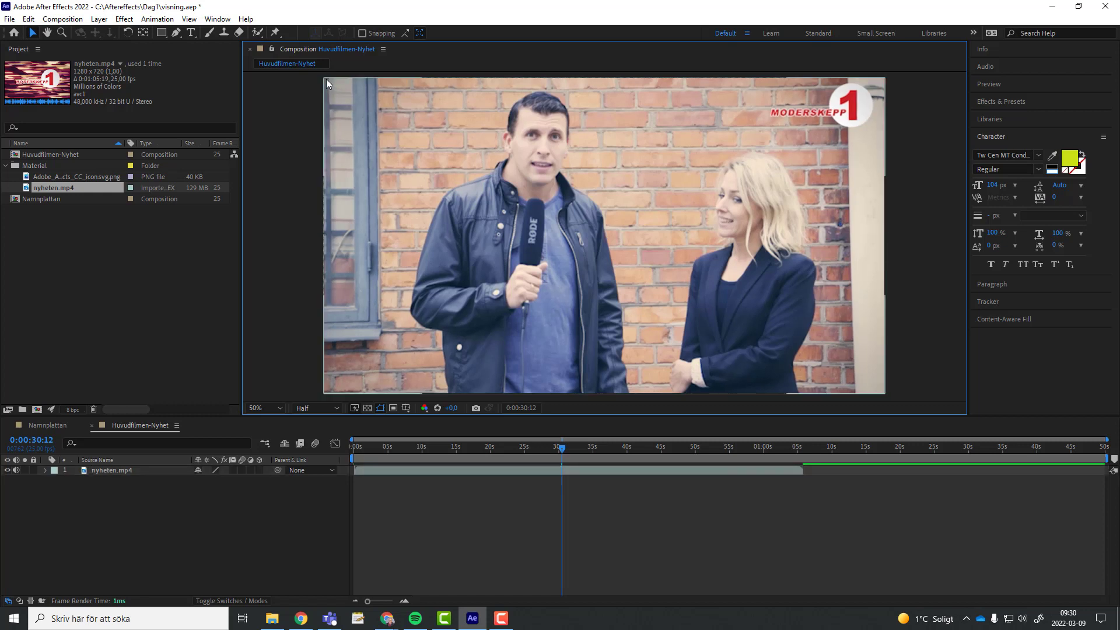
pyautogui.click(324, 79)
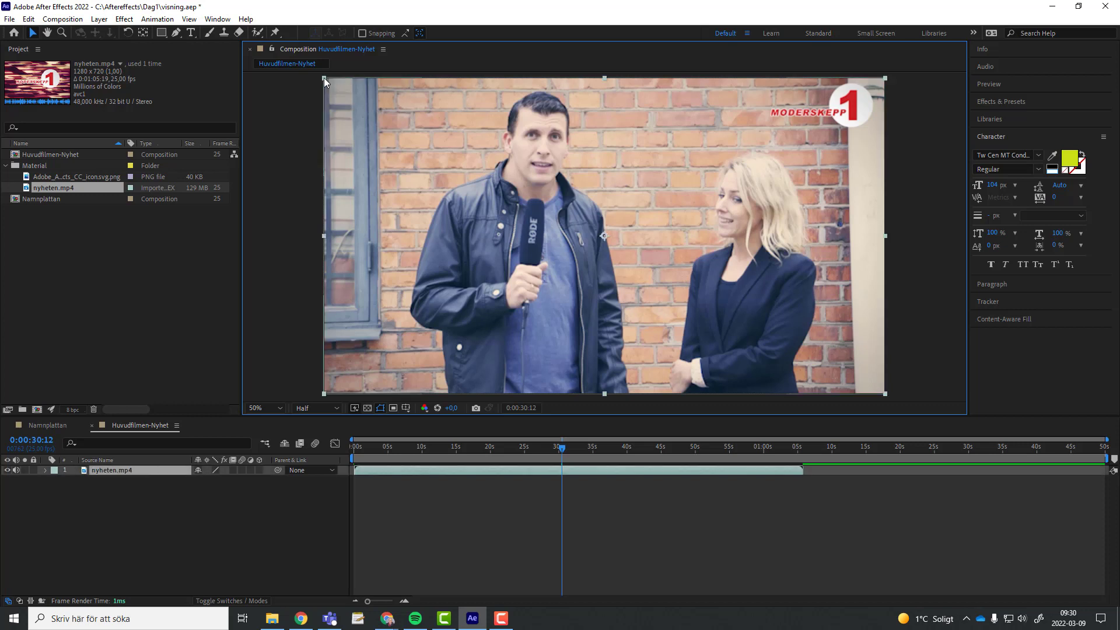
pyautogui.press('Return')
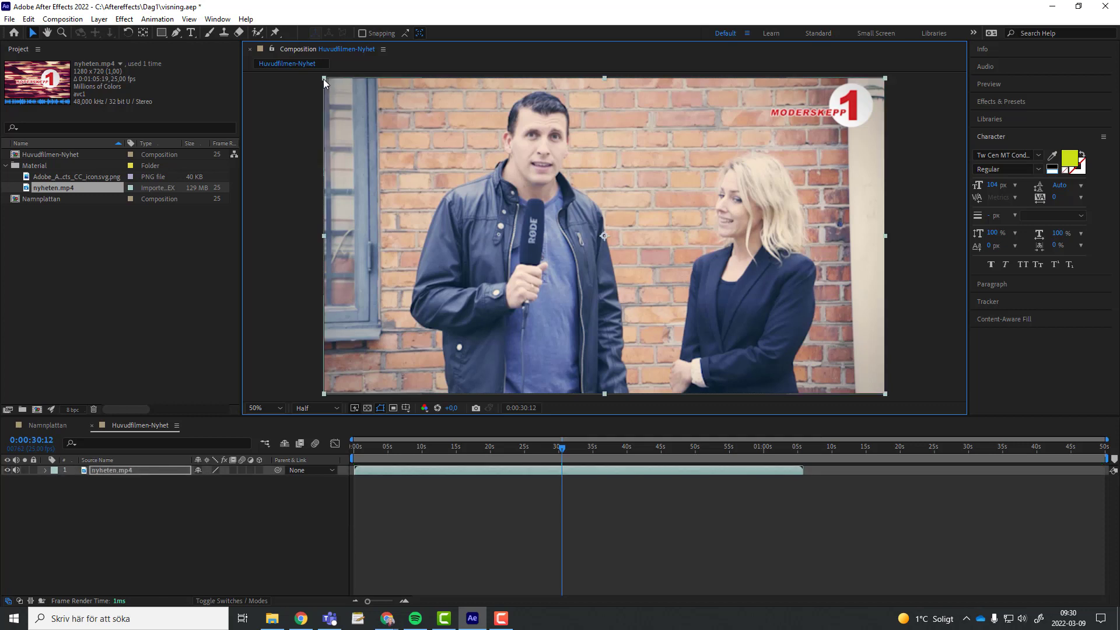
pyautogui.moveTo(324, 80); pyautogui.dragTo(325, 83)
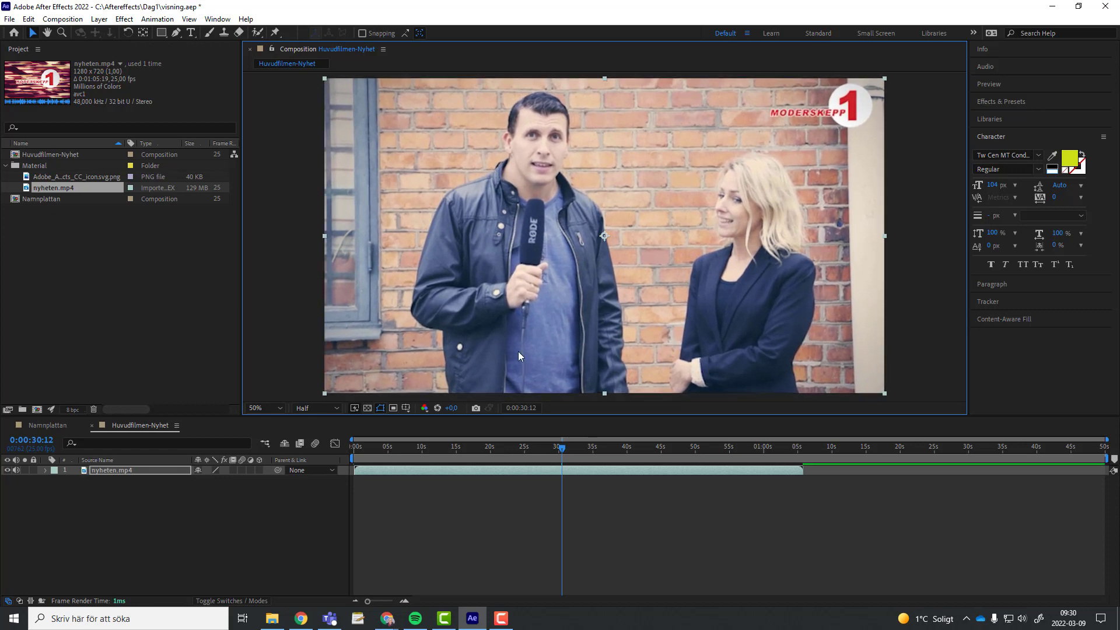
pyautogui.moveTo(561, 447)
pyautogui.mouseDown()
pyautogui.moveTo(407, 427)
pyautogui.moveTo(359, 439)
pyautogui.moveTo(420, 448)
pyautogui.mouseUp()
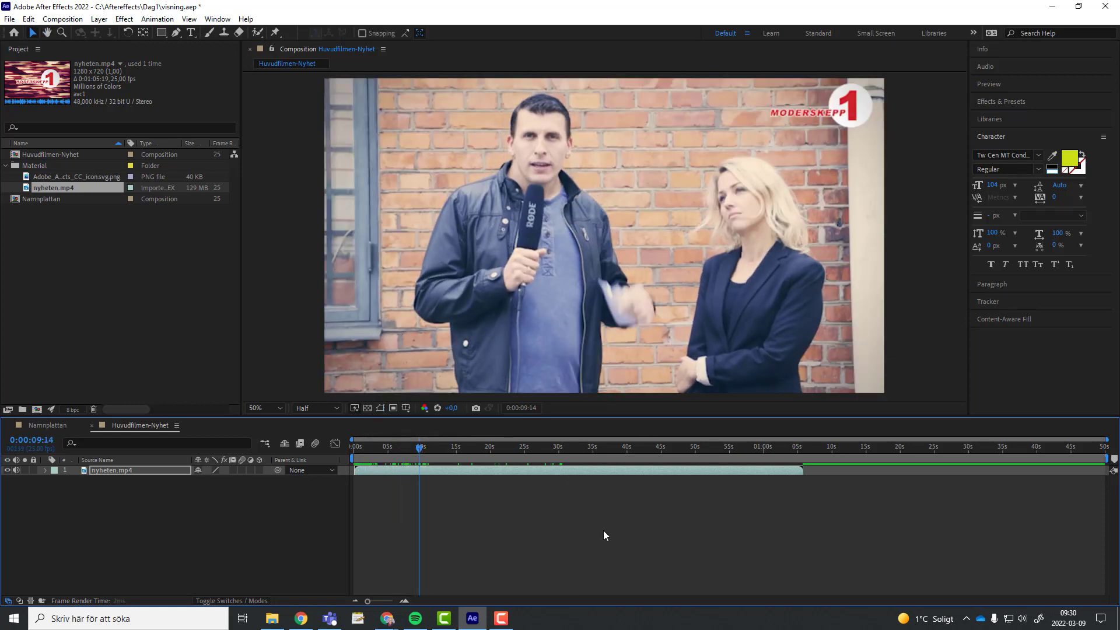
# - Scrub and preview the interview clip to find the moment near 0:00:09:23
pyautogui.press('space')
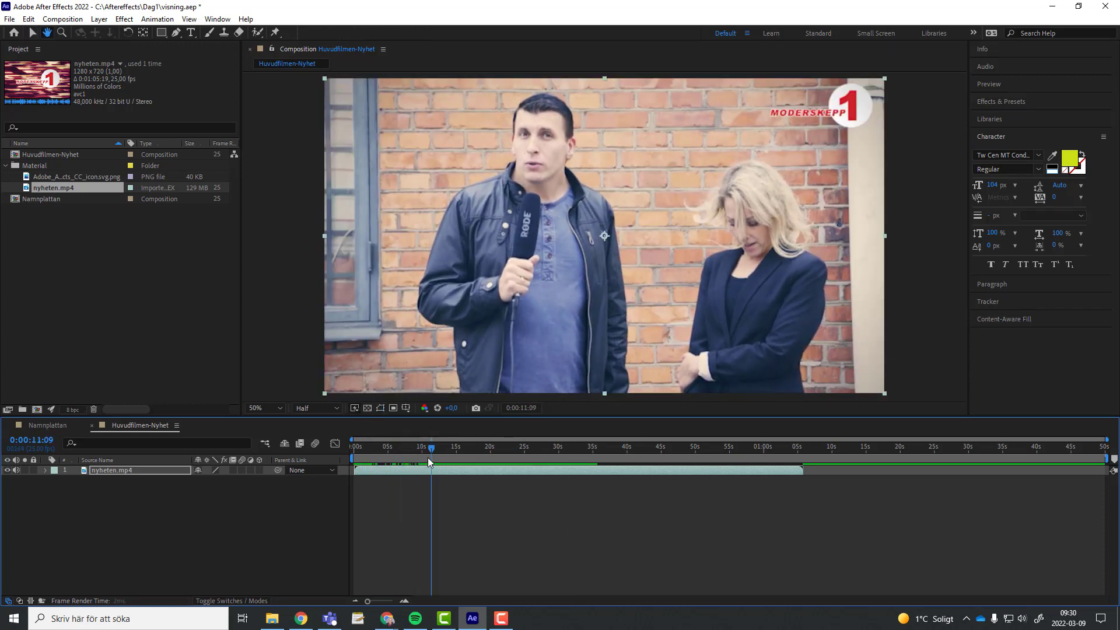
pyautogui.moveTo(433, 447)
pyautogui.mouseDown()
pyautogui.moveTo(362, 457)
pyautogui.moveTo(395, 458)
pyautogui.mouseUp()
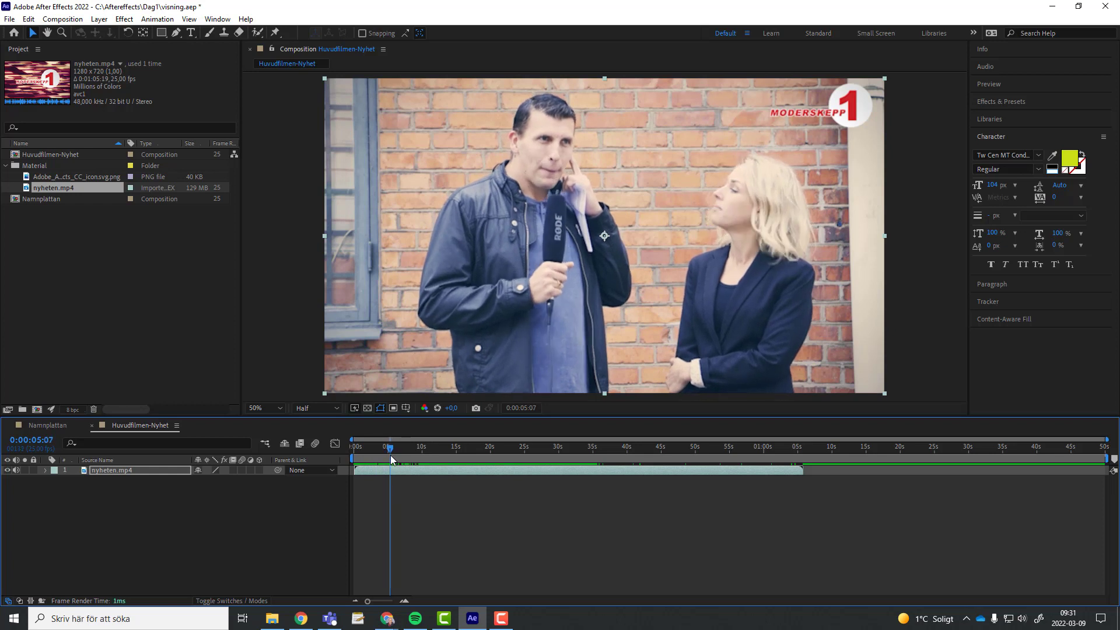
pyautogui.press('space')
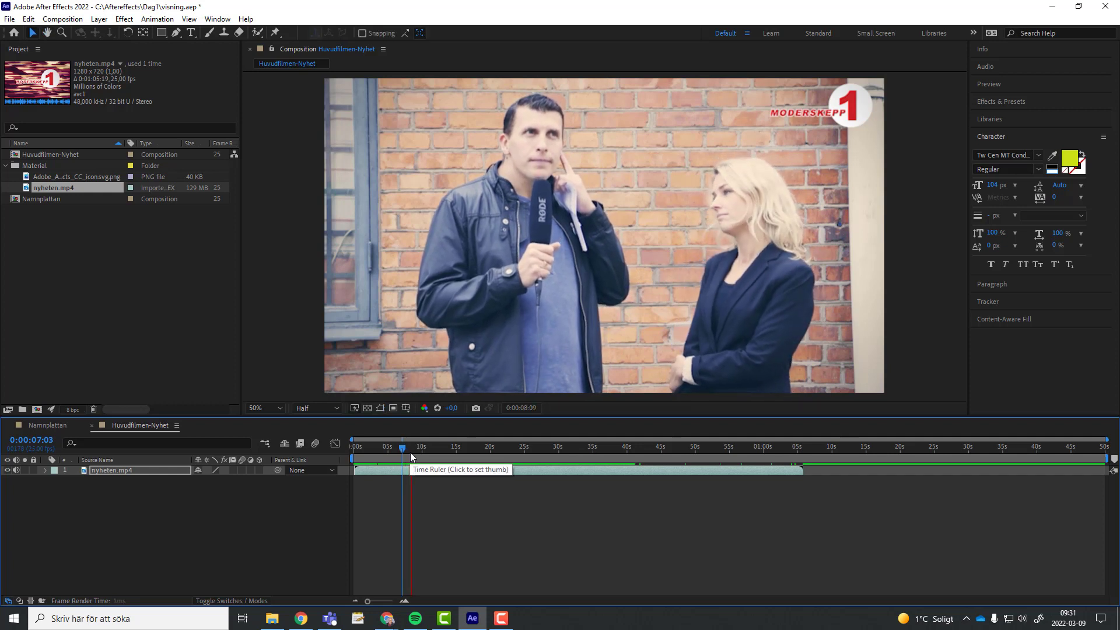
pyautogui.moveTo(424, 459); pyautogui.dragTo(421, 452)
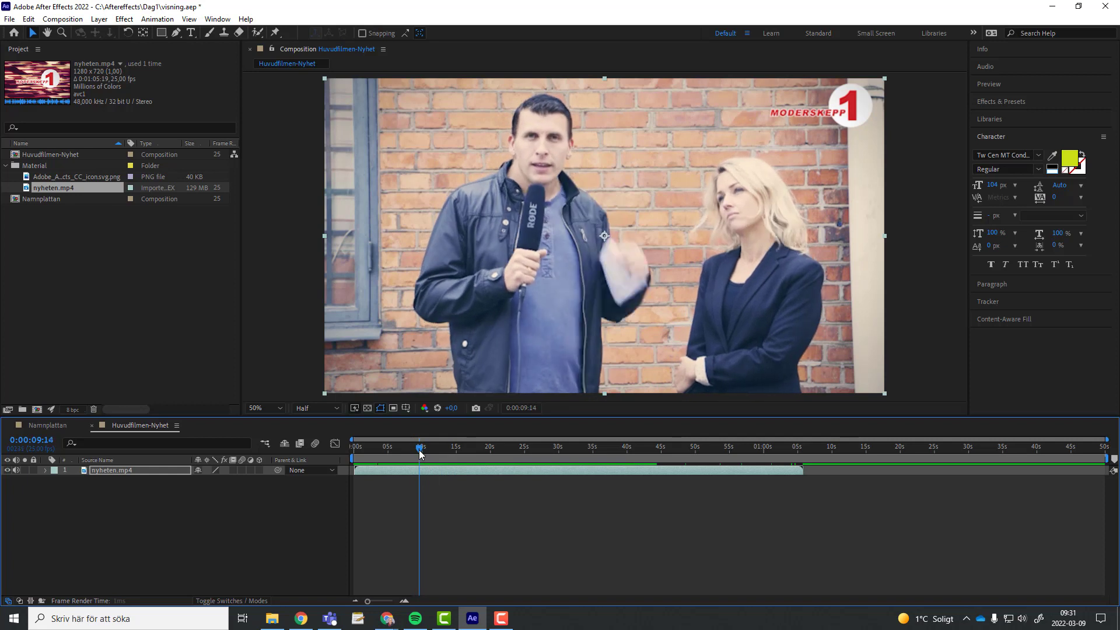
pyautogui.press('h')
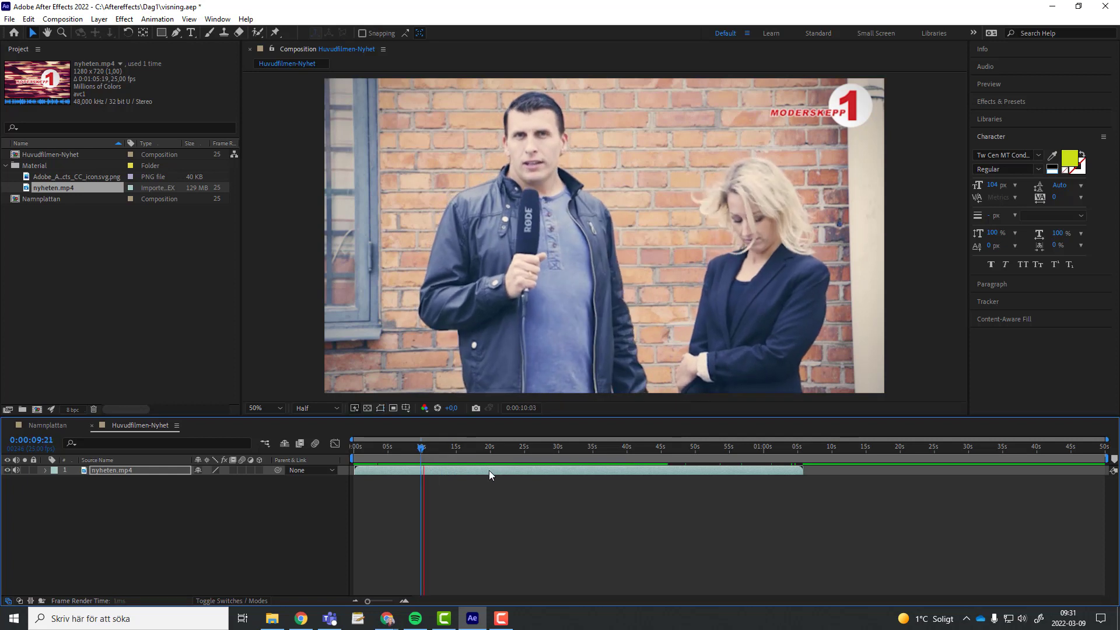
pyautogui.press('space')
pyautogui.moveTo(428, 450); pyautogui.dragTo(421, 449)
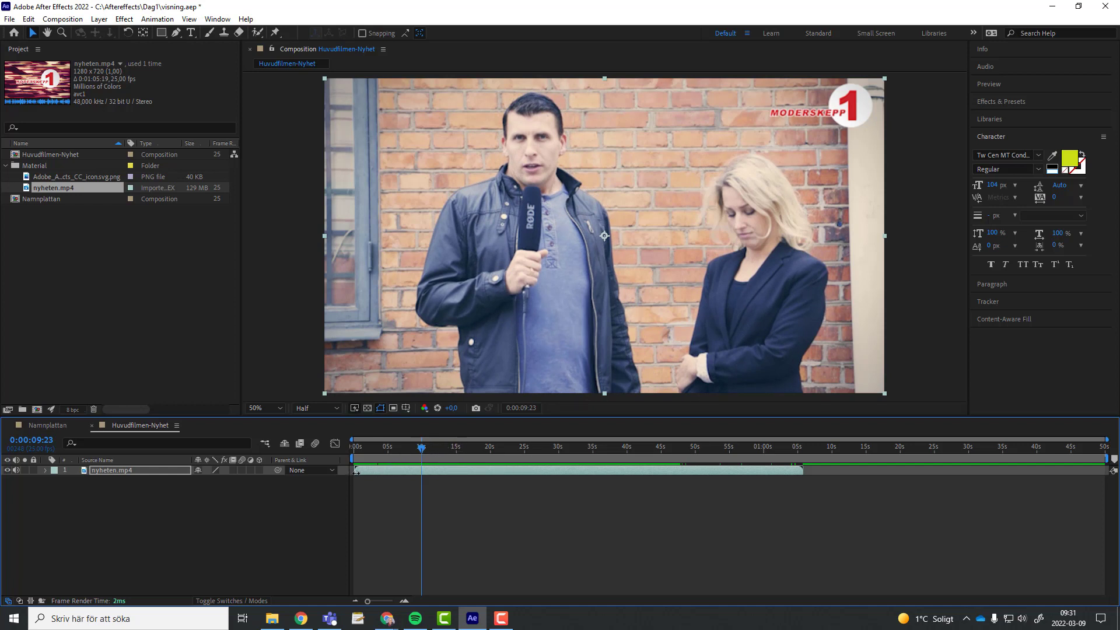
# - Trim the start of the news clip and preview it through to near its end
pyautogui.moveTo(357, 470); pyautogui.dragTo(422, 471)
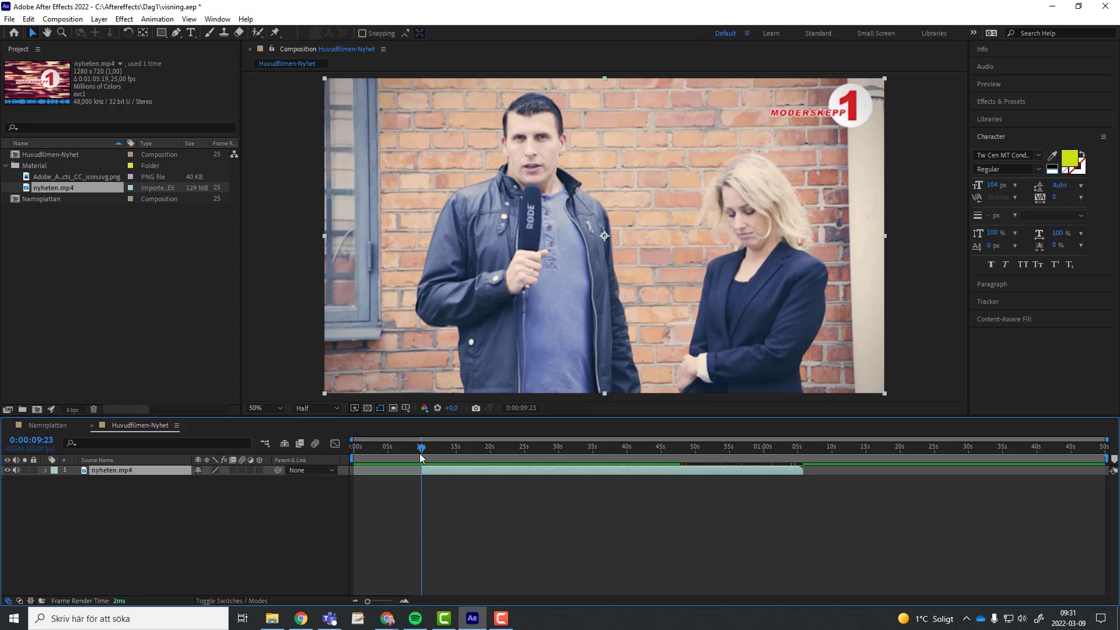
pyautogui.moveTo(421, 453)
pyautogui.mouseDown()
pyautogui.moveTo(361, 454)
pyautogui.moveTo(421, 455)
pyautogui.mouseUp()
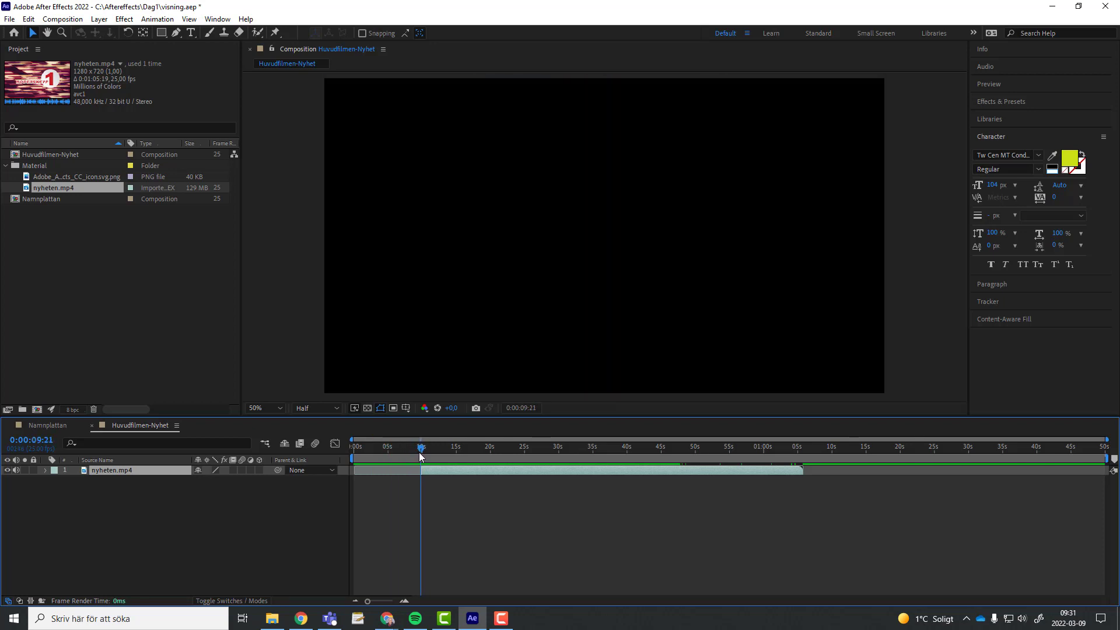
pyautogui.press('space')
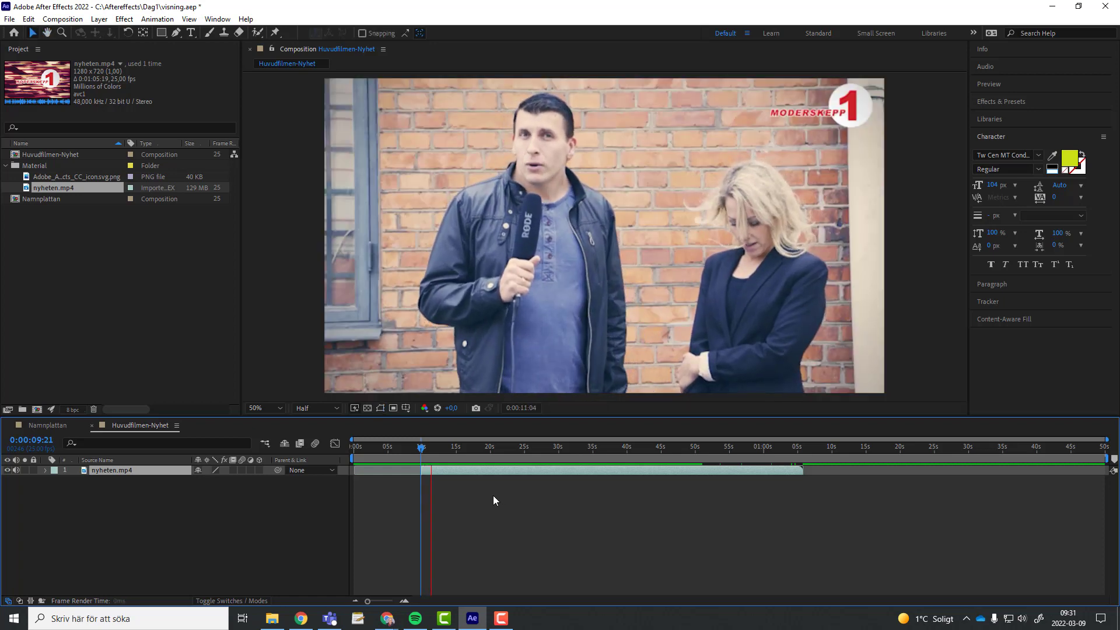
pyautogui.click(434, 449)
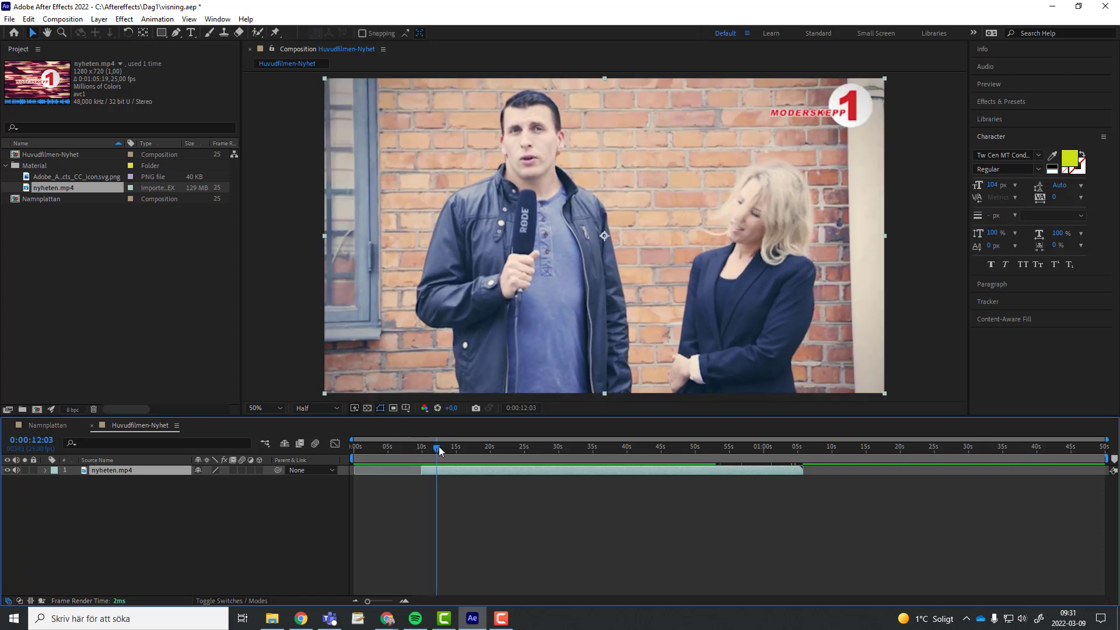
pyautogui.moveTo(438, 446)
pyautogui.mouseDown()
pyautogui.moveTo(752, 468)
pyautogui.moveTo(652, 465)
pyautogui.moveTo(669, 470)
pyautogui.moveTo(643, 453)
pyautogui.mouseUp()
pyautogui.press('space')
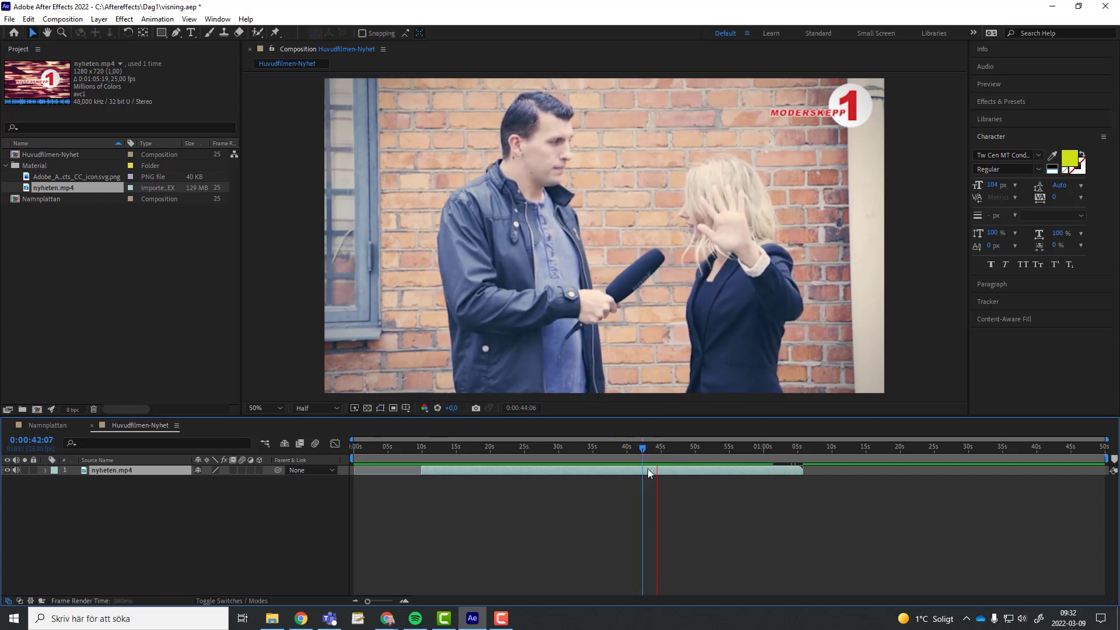
pyautogui.press('space')
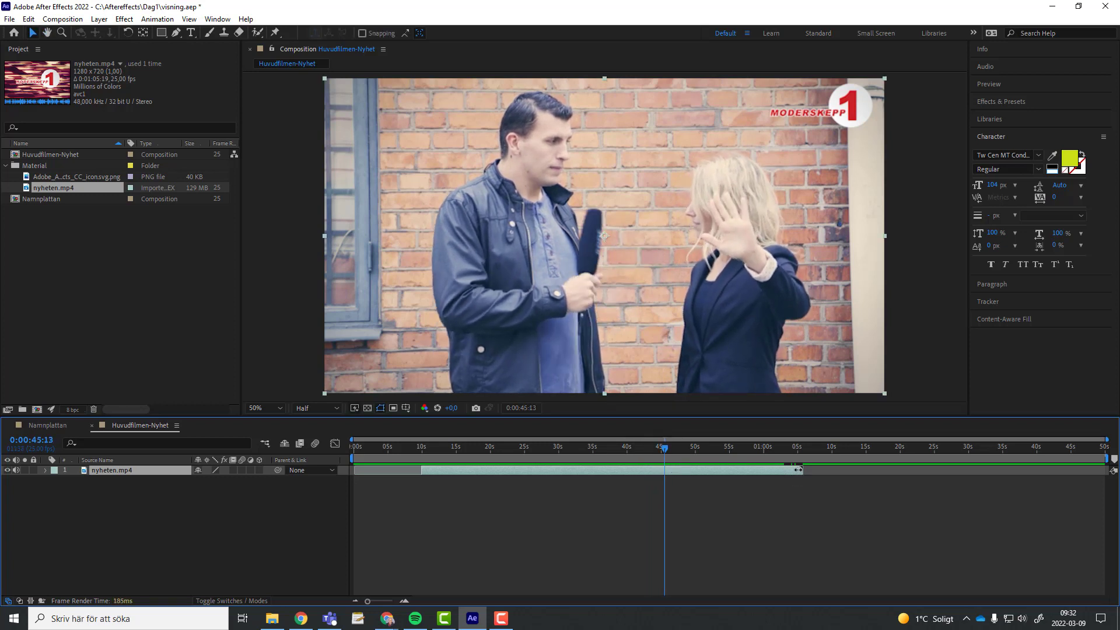
# - Trim the clip's end at the playhead and slide it to start at 0:00
pyautogui.moveTo(797, 469); pyautogui.dragTo(673, 470)
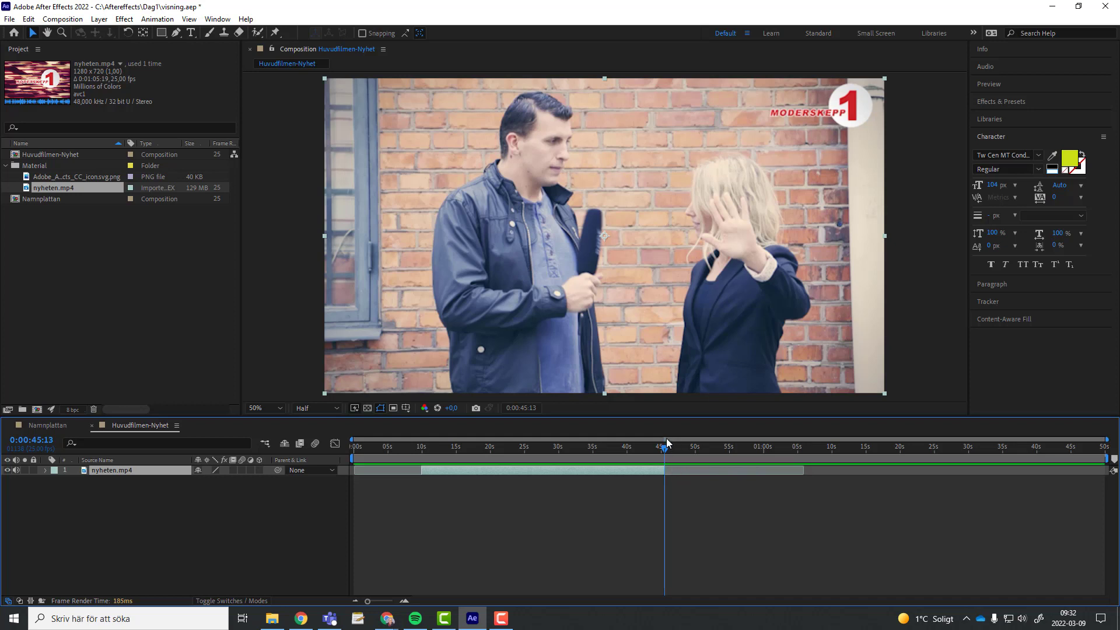
pyautogui.moveTo(663, 449)
pyautogui.mouseDown()
pyautogui.moveTo(681, 451)
pyautogui.moveTo(637, 451)
pyautogui.mouseUp()
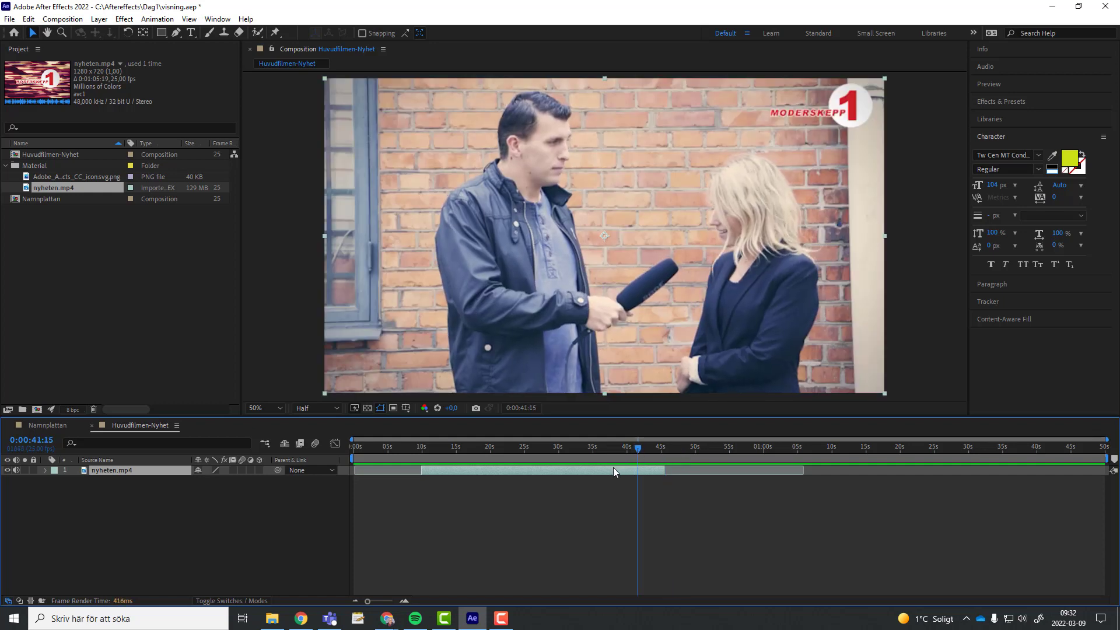
pyautogui.moveTo(571, 468); pyautogui.dragTo(502, 463)
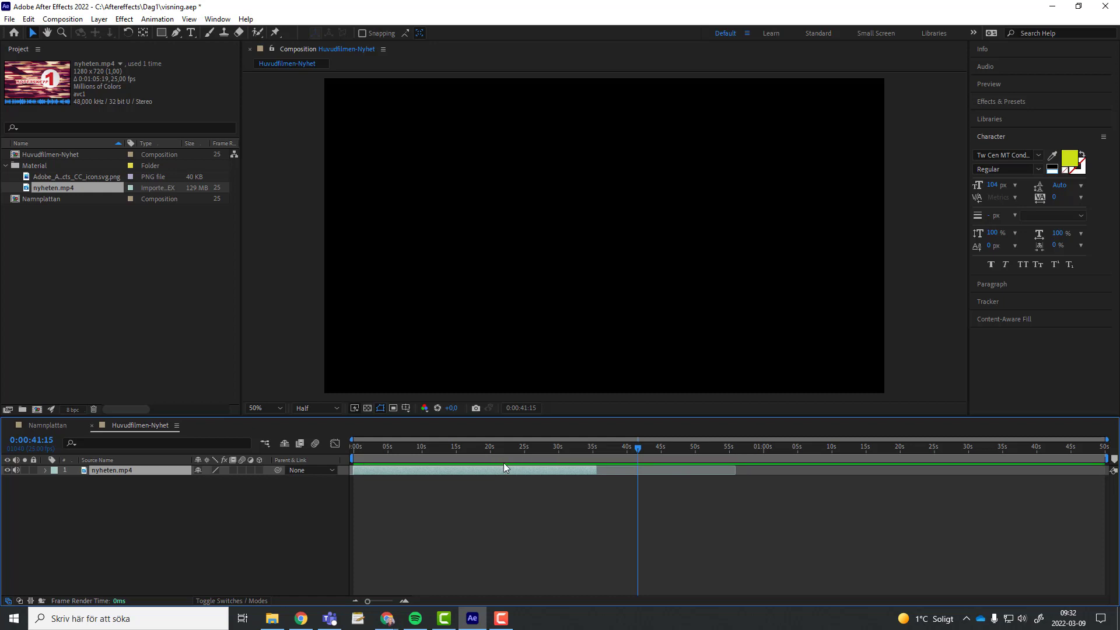
pyautogui.moveTo(639, 450)
pyautogui.mouseDown()
pyautogui.moveTo(408, 434)
pyautogui.moveTo(348, 445)
pyautogui.moveTo(379, 471)
pyautogui.mouseUp()
pyautogui.press('space')
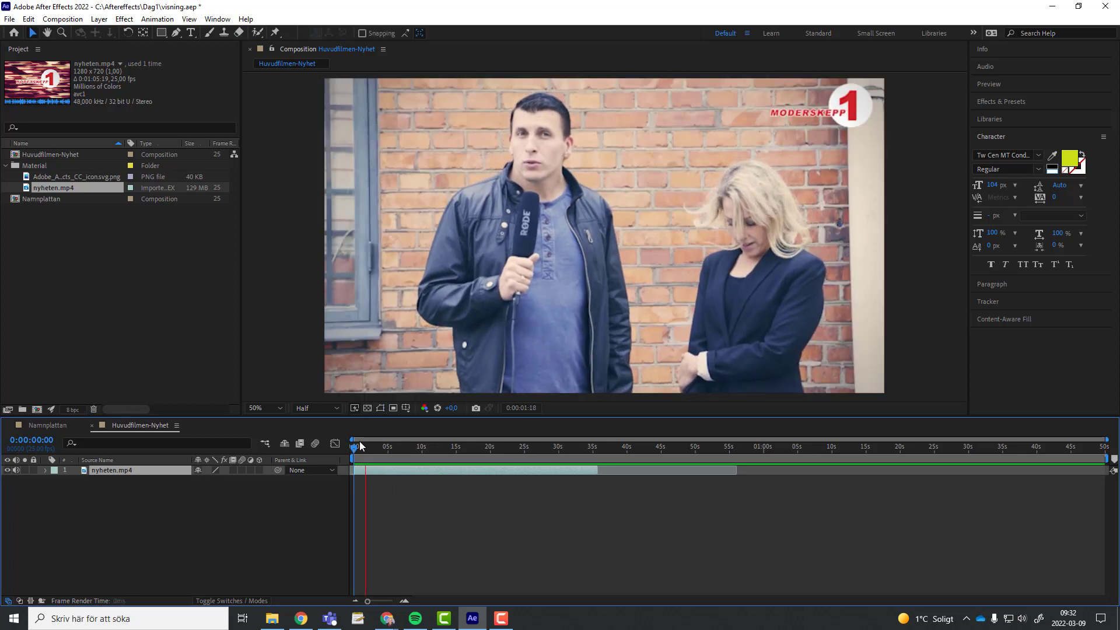
# - Locate the clip's last visible frame and preview the composition from the start
pyautogui.moveTo(358, 443); pyautogui.dragTo(597, 466)
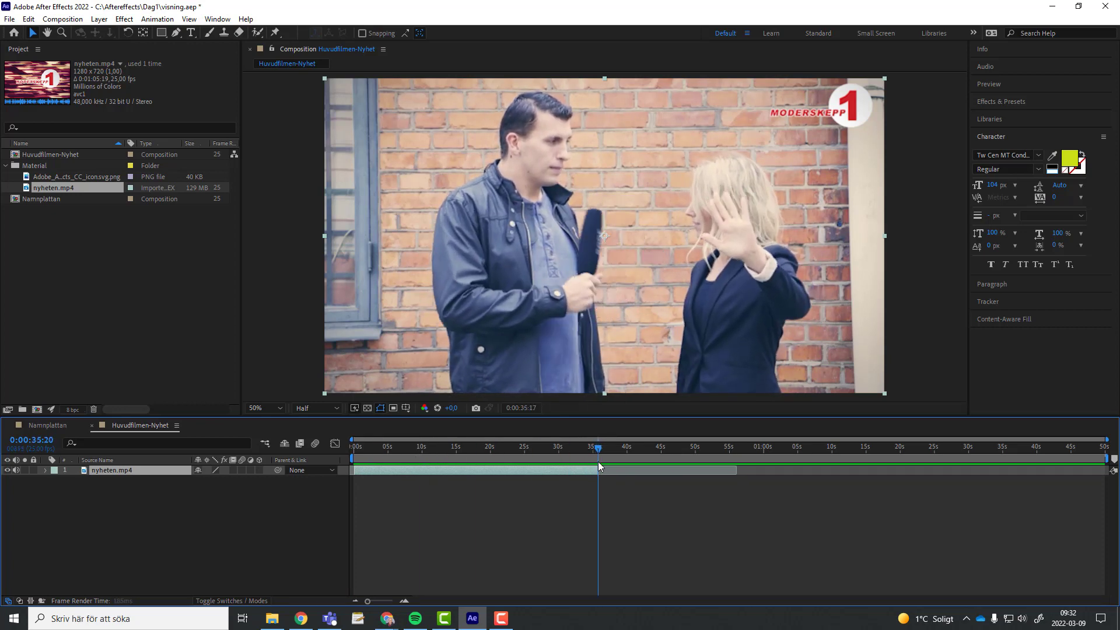
pyautogui.moveTo(597, 467); pyautogui.dragTo(597, 460)
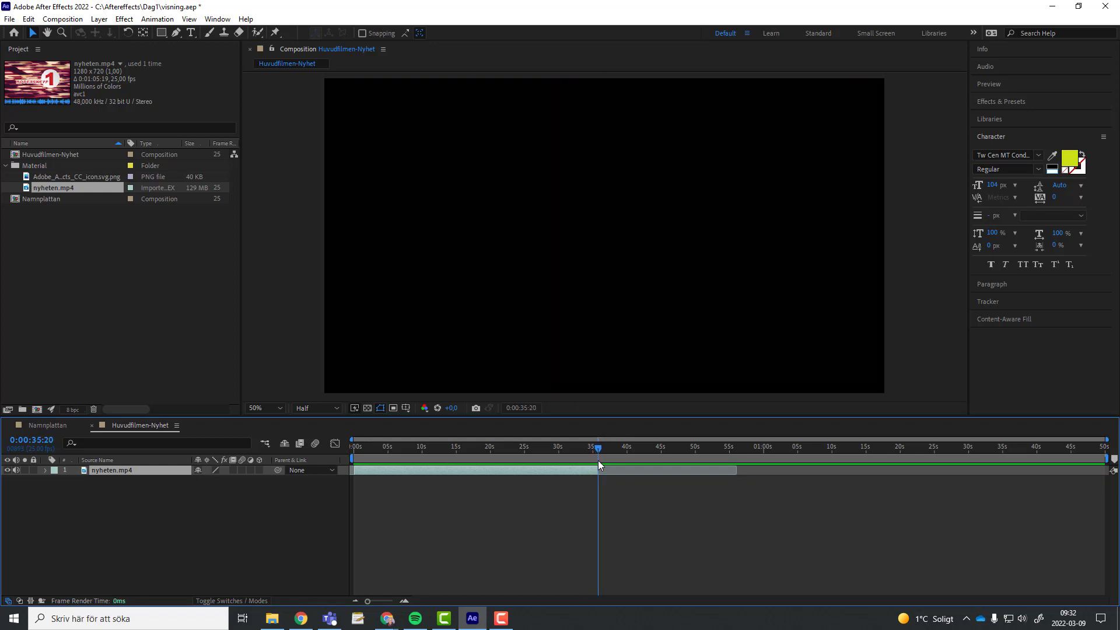
pyautogui.moveTo(598, 461); pyautogui.dragTo(598, 461)
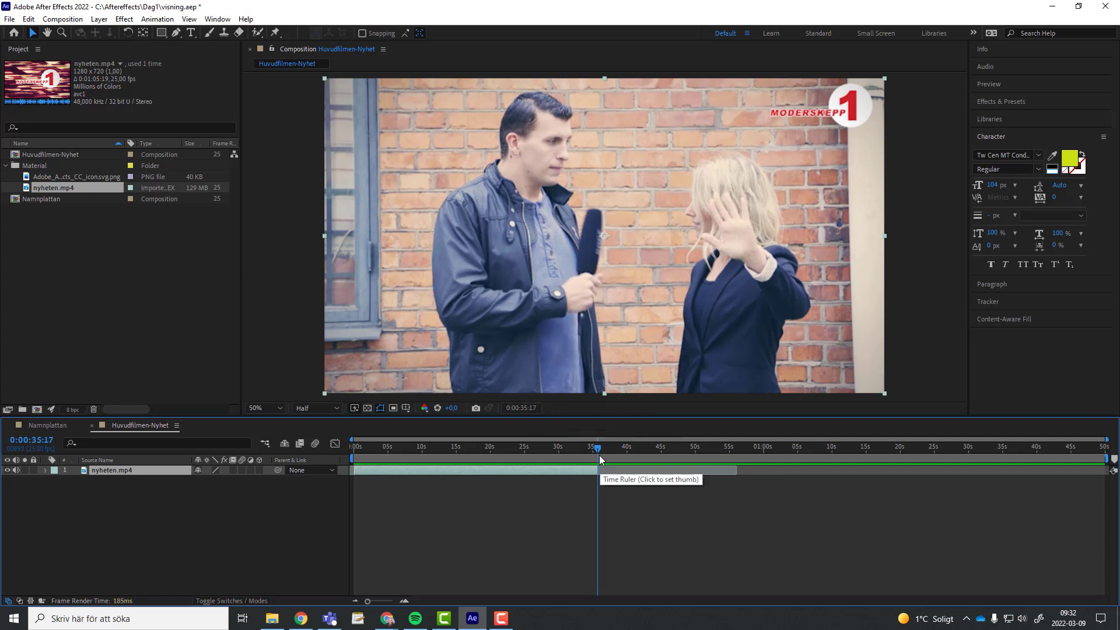
pyautogui.click(590, 447)
pyautogui.press('Home')
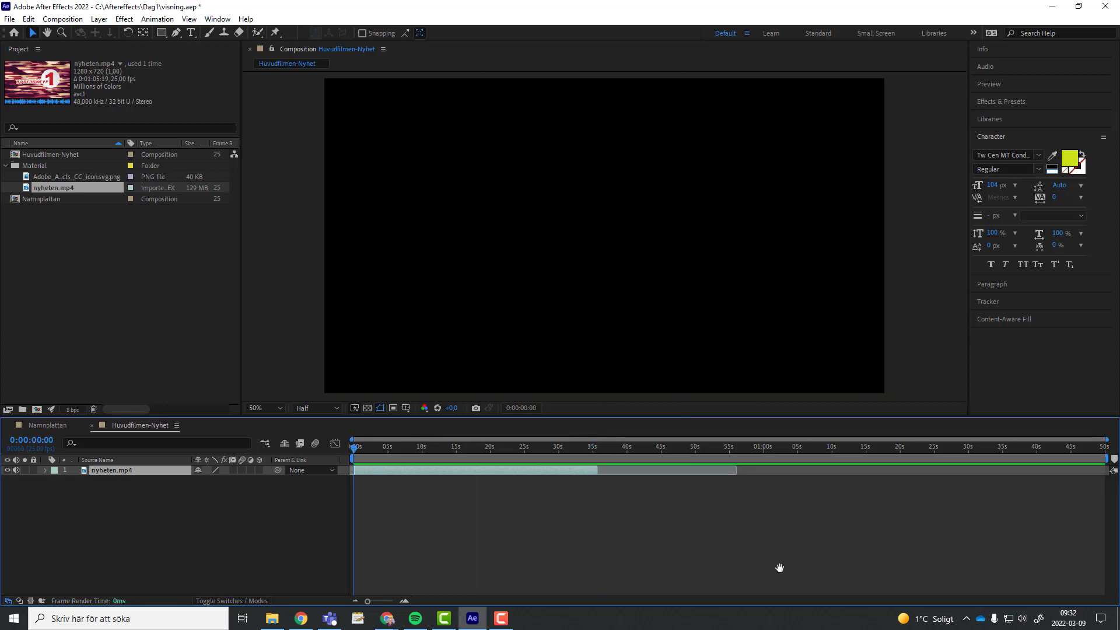
pyautogui.press('space')
pyautogui.moveTo(544, 446); pyautogui.dragTo(599, 447)
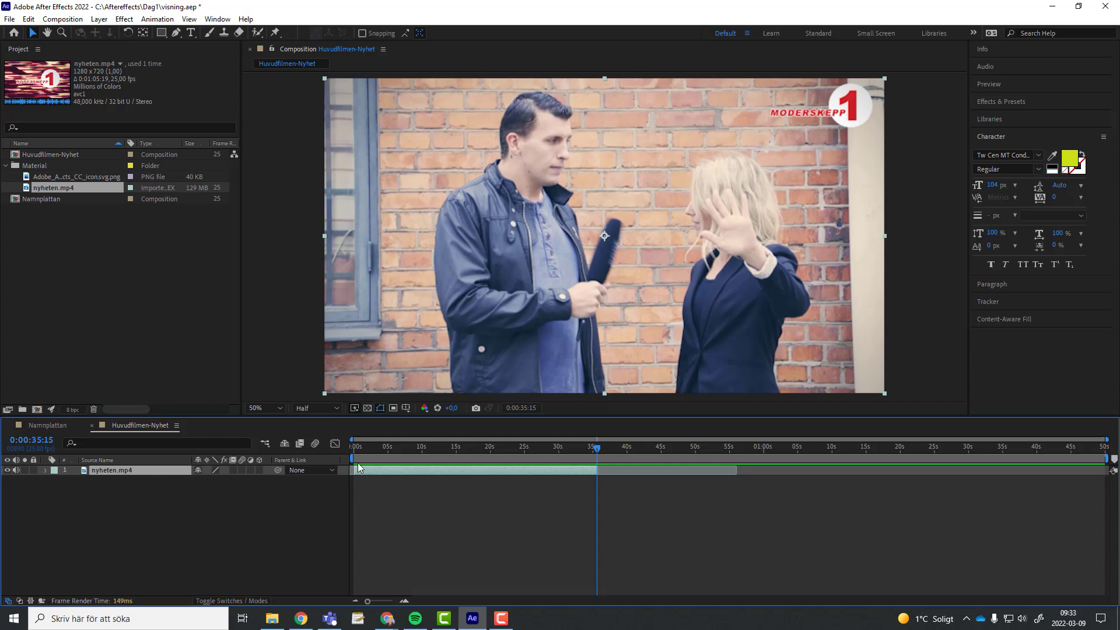
# - Set the Huvudfilmen-Nyhet composition duration to 0:00:35:00 in Composition Settings
pyautogui.click(34, 153)
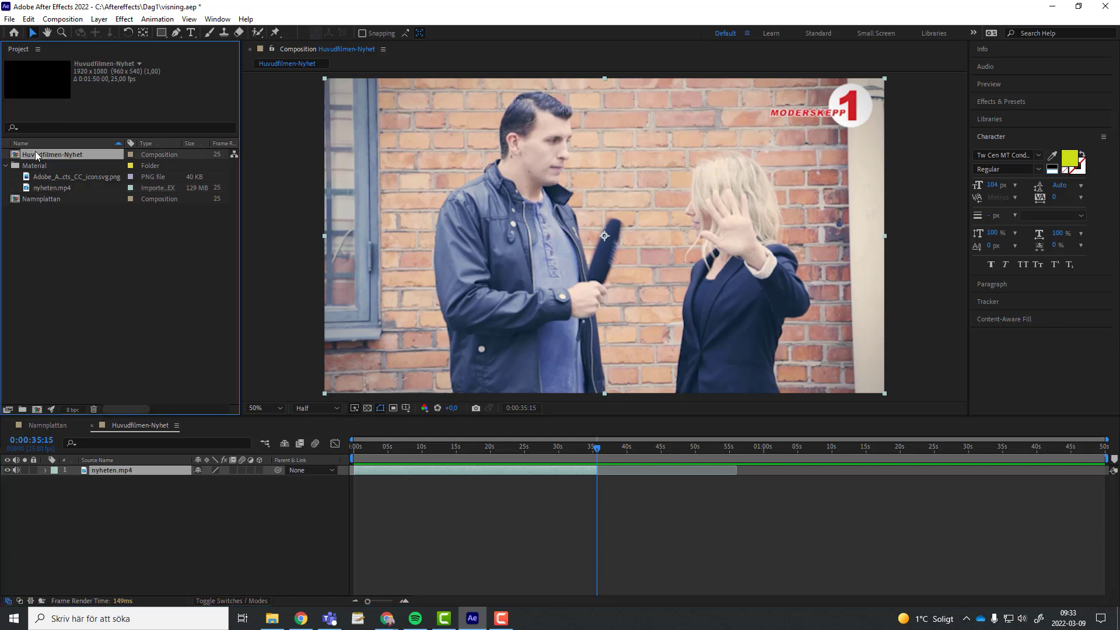
pyautogui.rightClick(36, 154)
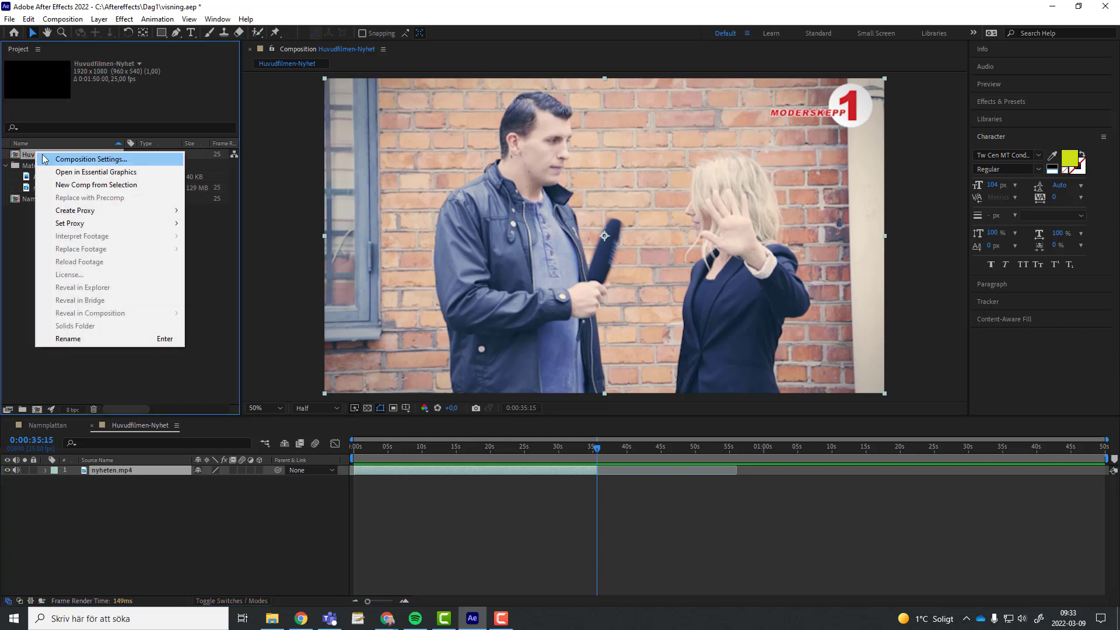
pyautogui.click(82, 160)
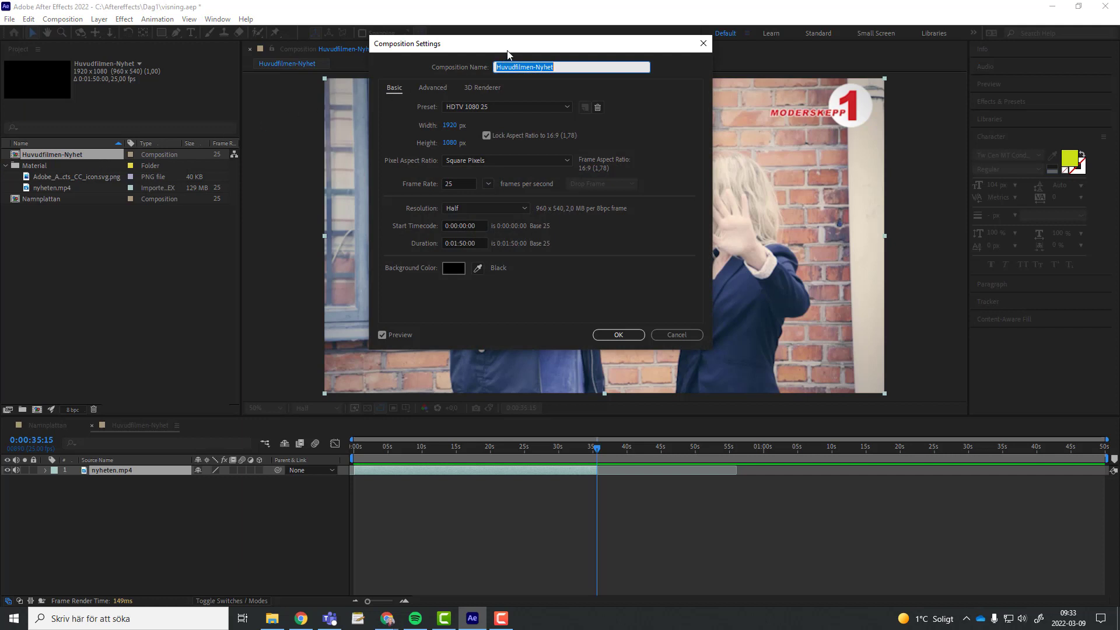
pyautogui.moveTo(507, 54); pyautogui.dragTo(665, 86)
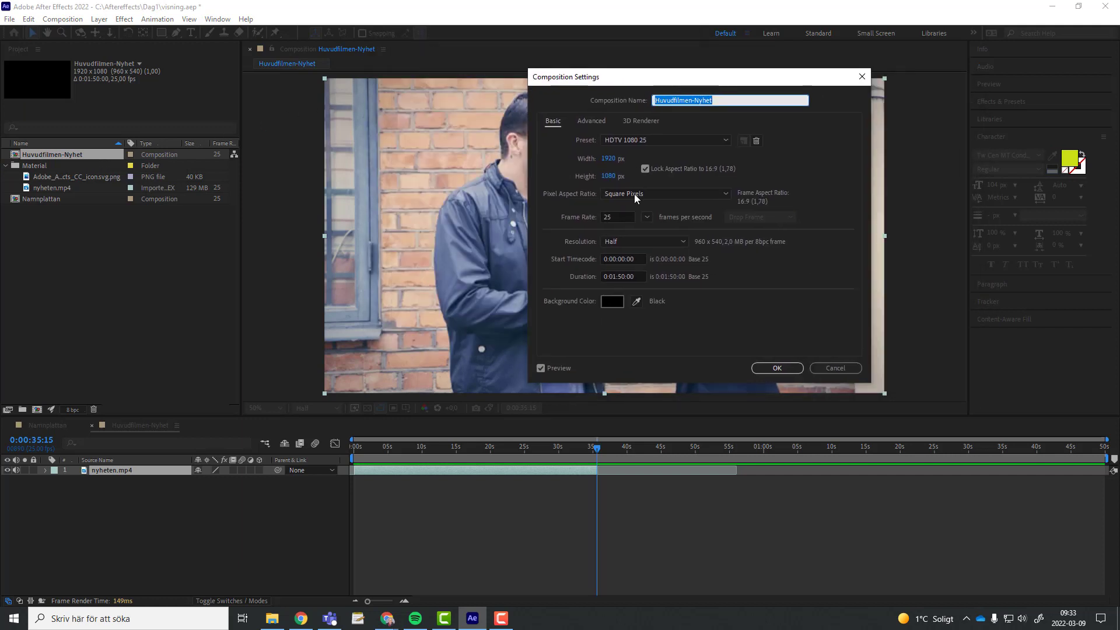
pyautogui.click(614, 277)
pyautogui.write('0:00:35')
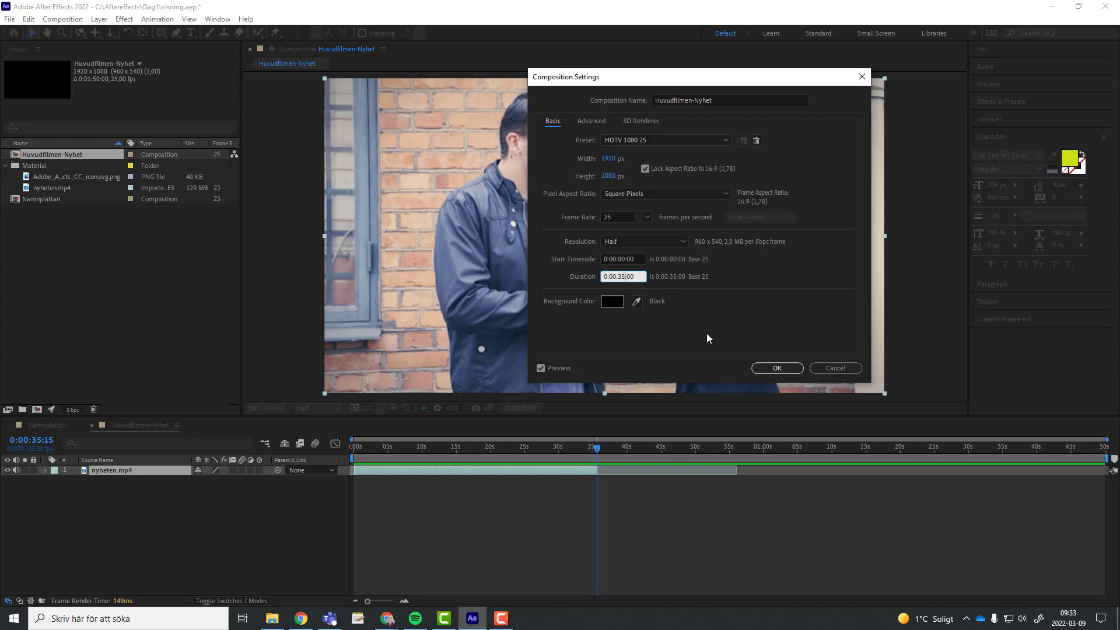
pyautogui.click(778, 368)
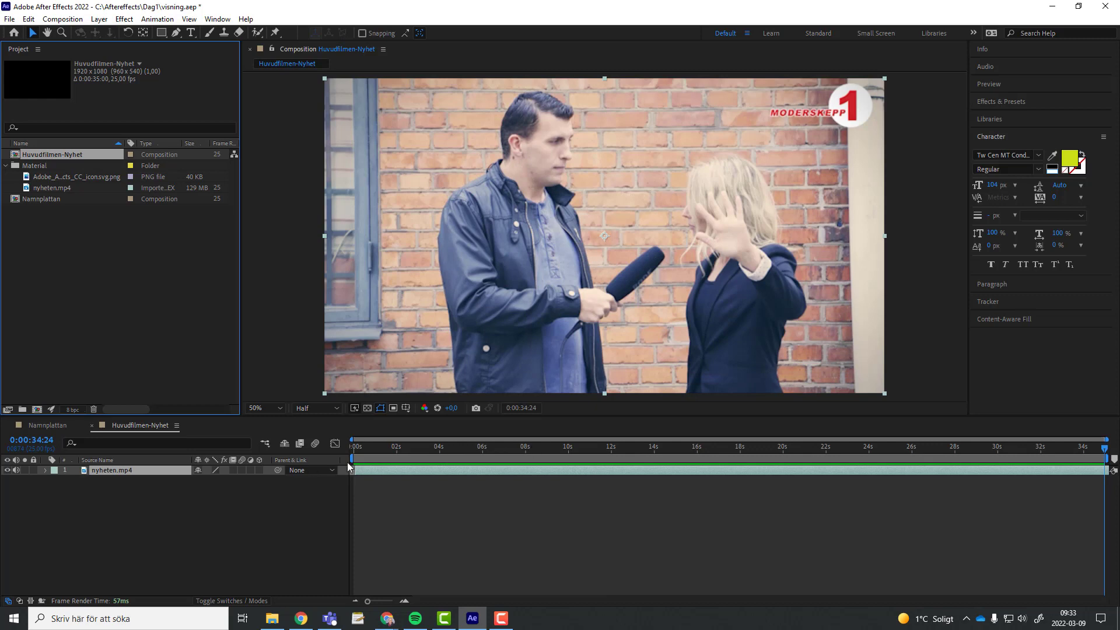
# - Scrub and preview the shortened comp to confirm the interview clip ends at 35 seconds
pyautogui.moveTo(1104, 449)
pyautogui.mouseDown()
pyautogui.moveTo(1103, 436)
pyautogui.moveTo(333, 477)
pyautogui.mouseUp()
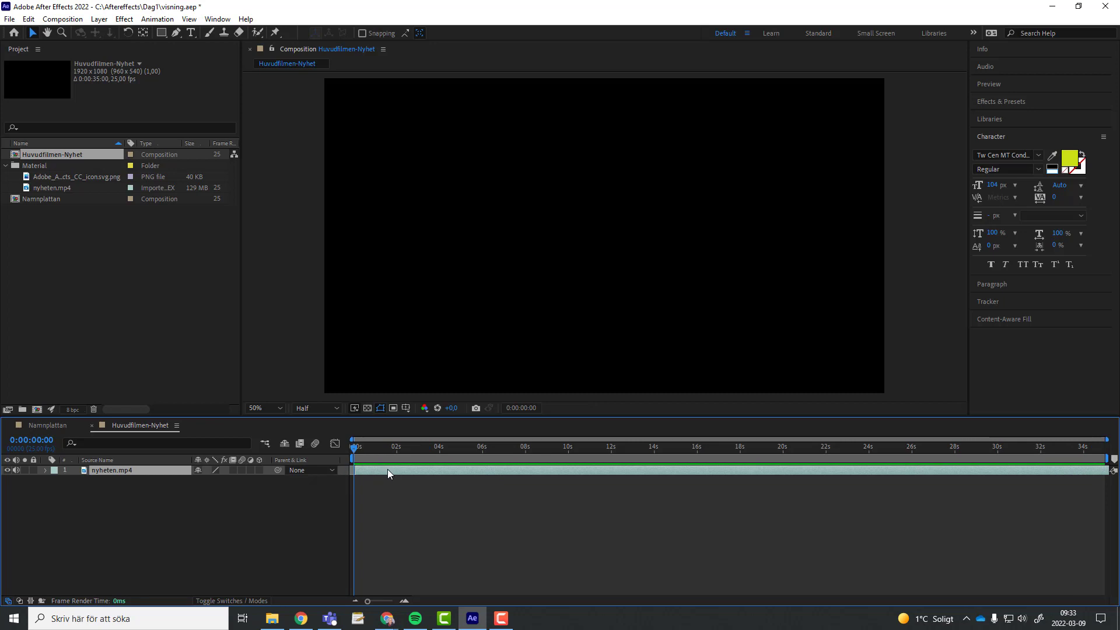
pyautogui.click(387, 470)
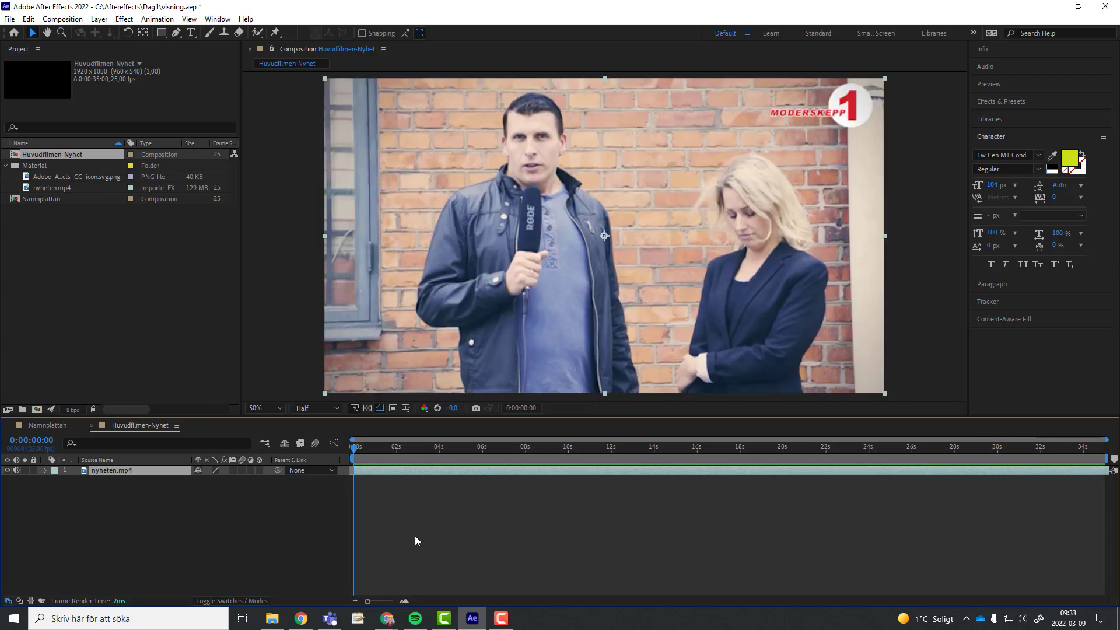
pyautogui.press('space')
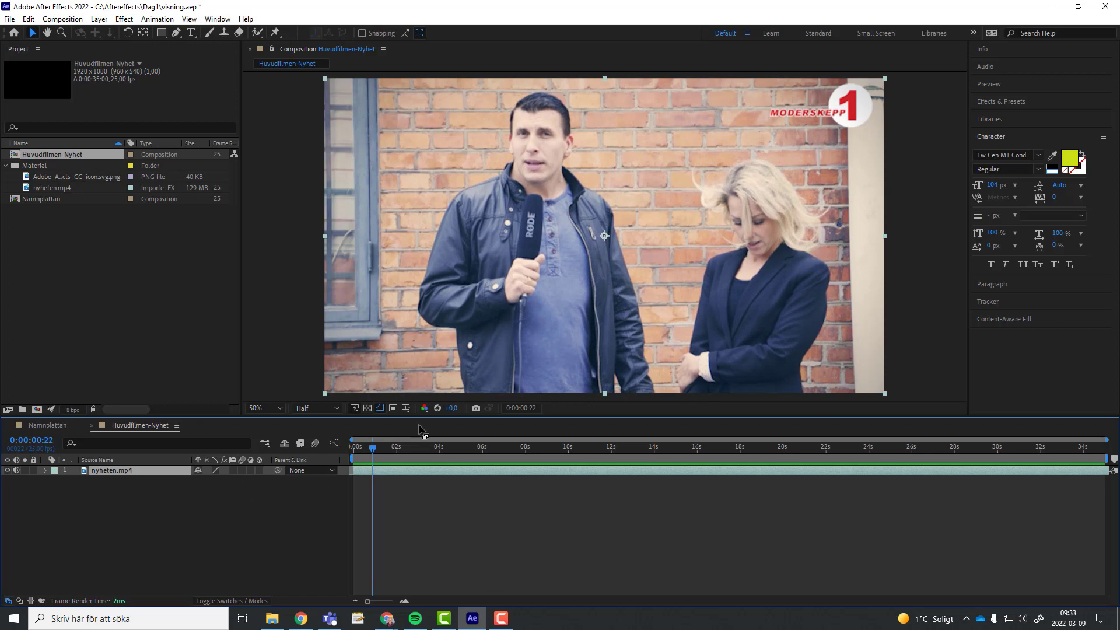
pyautogui.moveTo(372, 448)
pyautogui.mouseDown()
pyautogui.moveTo(1108, 471)
pyautogui.moveTo(237, 417)
pyautogui.mouseUp()
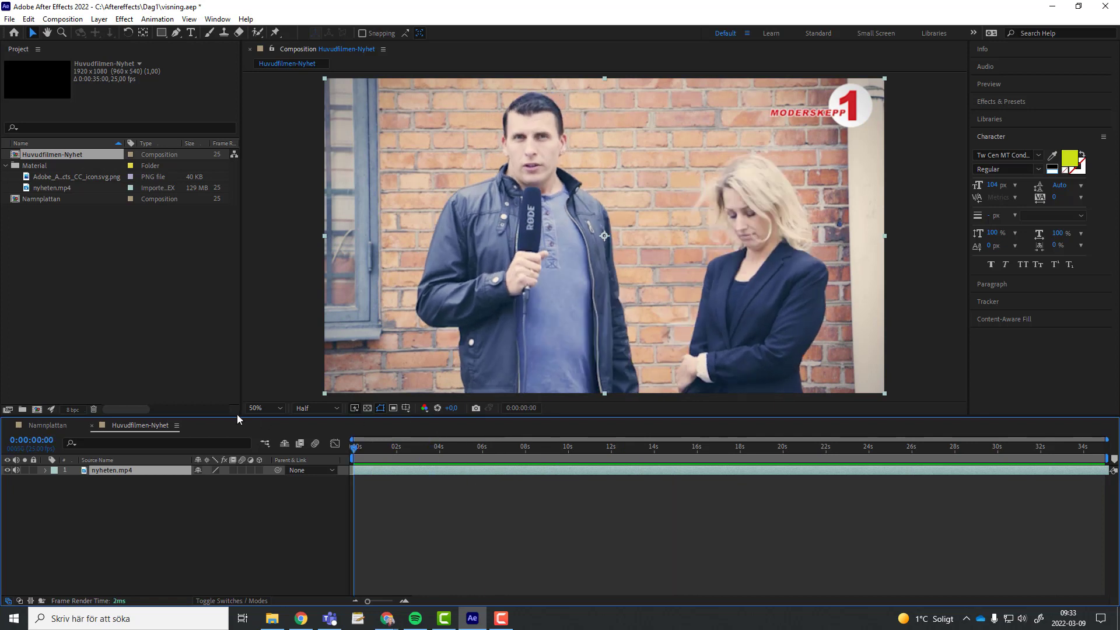
# - Drag the Namnplattan comp into the Huvudfilmen-Nyhet viewer as a layer above the interview
pyautogui.click(188, 338)
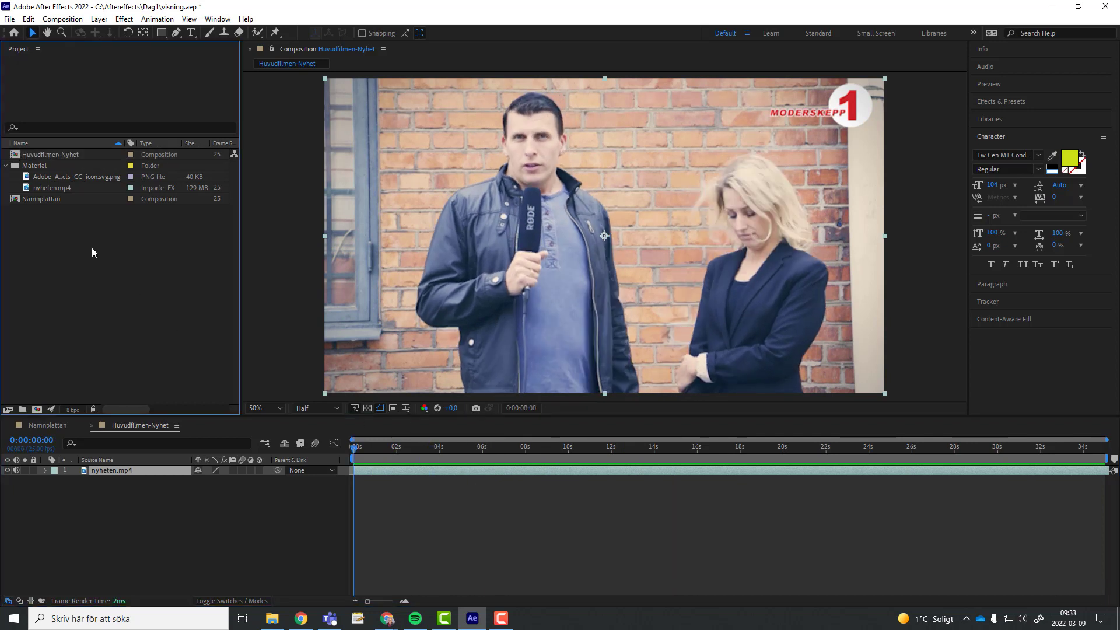
pyautogui.click(43, 201)
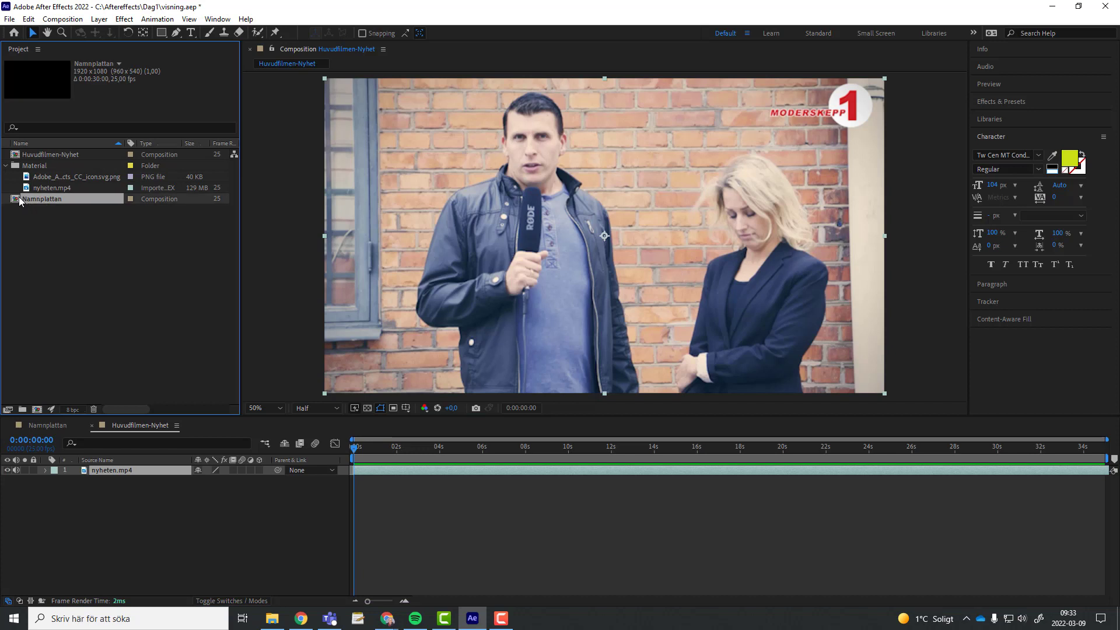
pyautogui.moveTo(17, 201); pyautogui.dragTo(603, 240)
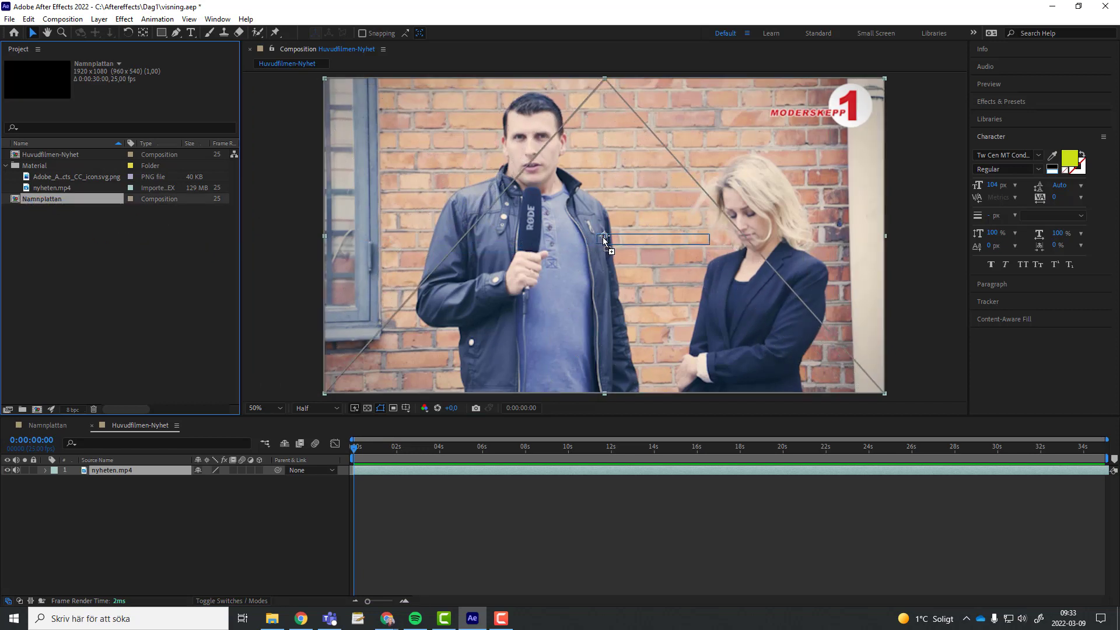
pyautogui.moveTo(603, 237); pyautogui.dragTo(603, 237)
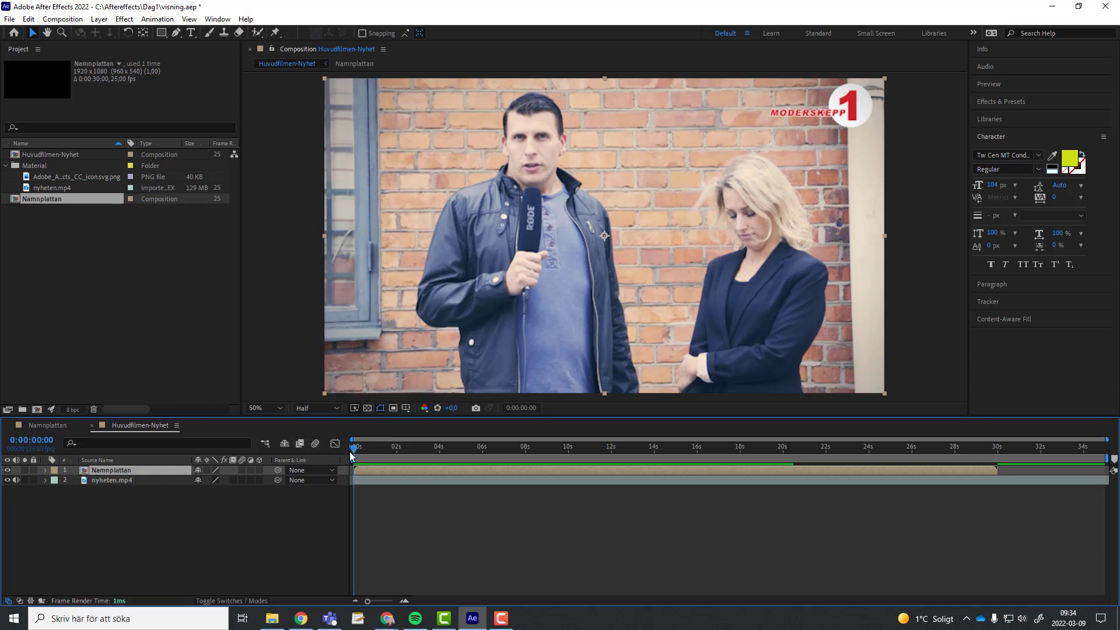
# - Preview the green name plate and scrub to find where it ends near 30 seconds
pyautogui.moveTo(357, 448)
pyautogui.mouseDown()
pyautogui.moveTo(390, 447)
pyautogui.moveTo(344, 454)
pyautogui.mouseUp()
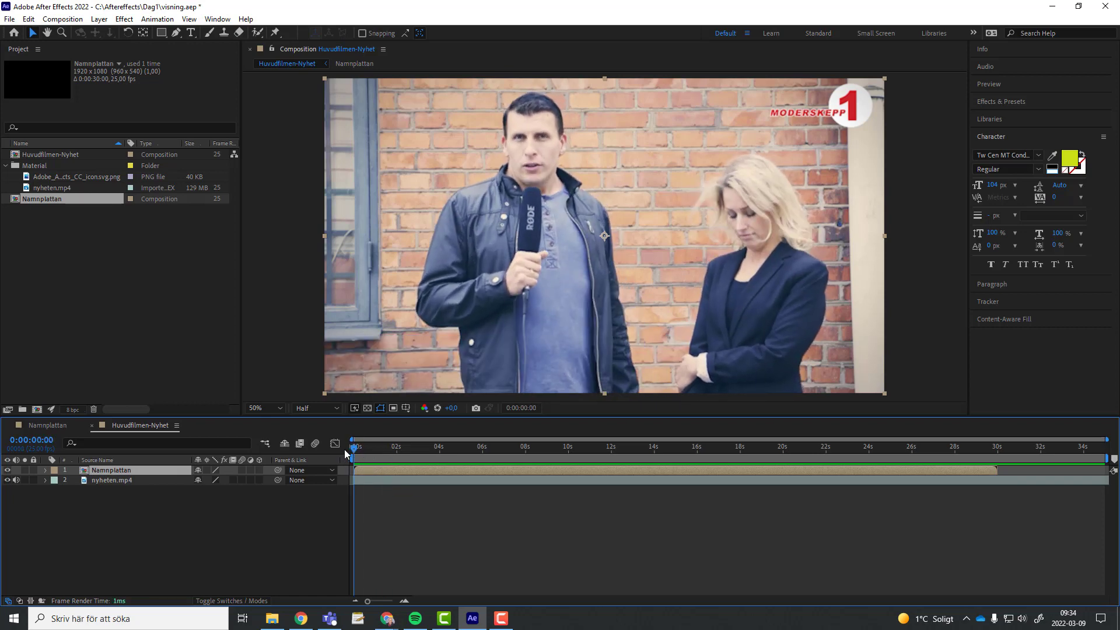
pyautogui.press('space')
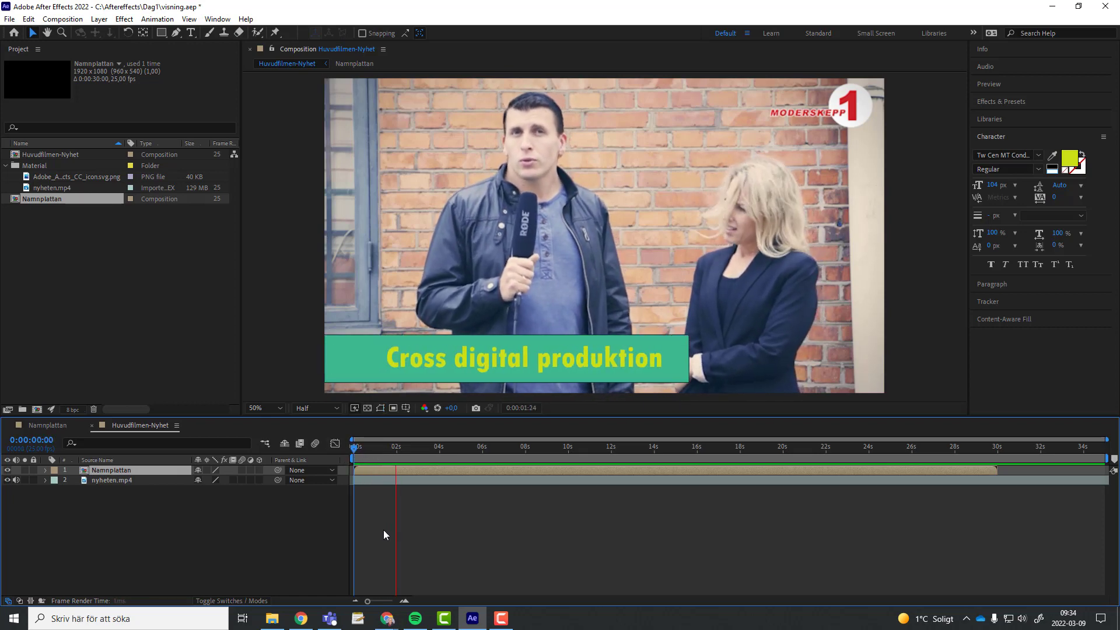
pyautogui.press('space')
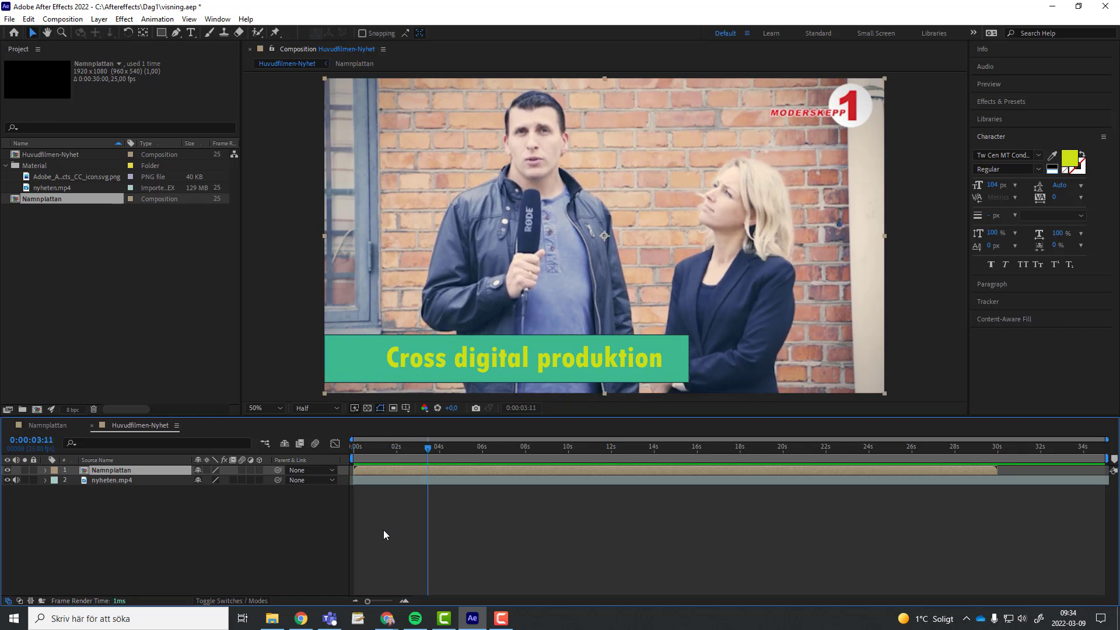
pyautogui.moveTo(429, 446); pyautogui.dragTo(1004, 446)
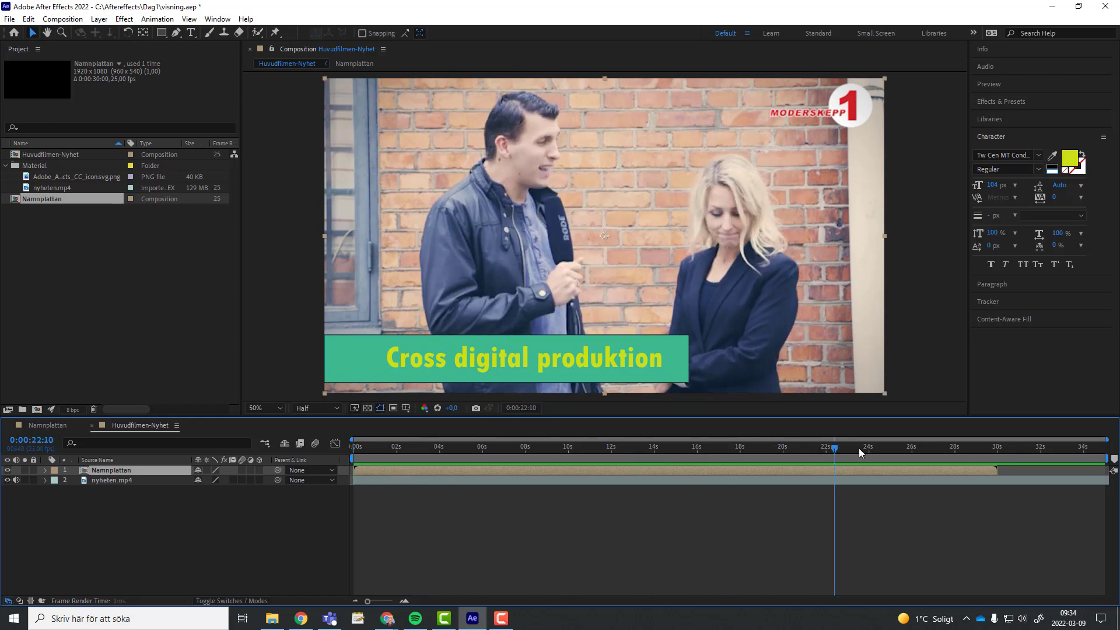
pyautogui.moveTo(937, 441); pyautogui.dragTo(1000, 434)
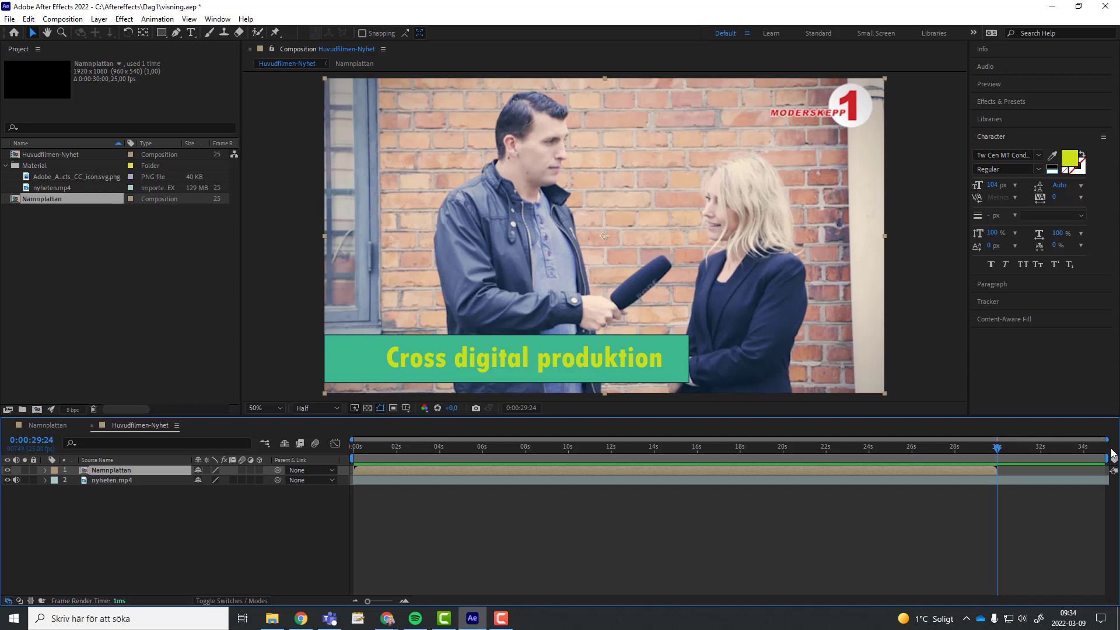
# - Change the Namnplattan composition duration to 0:00:35:00
pyautogui.rightClick(18, 201)
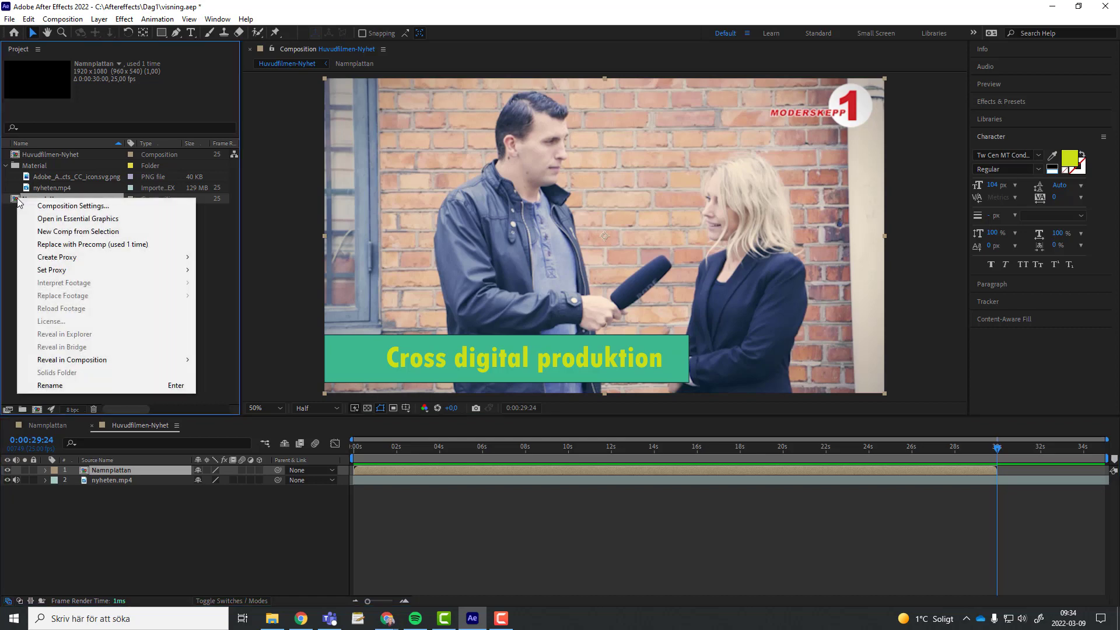
pyautogui.click(50, 205)
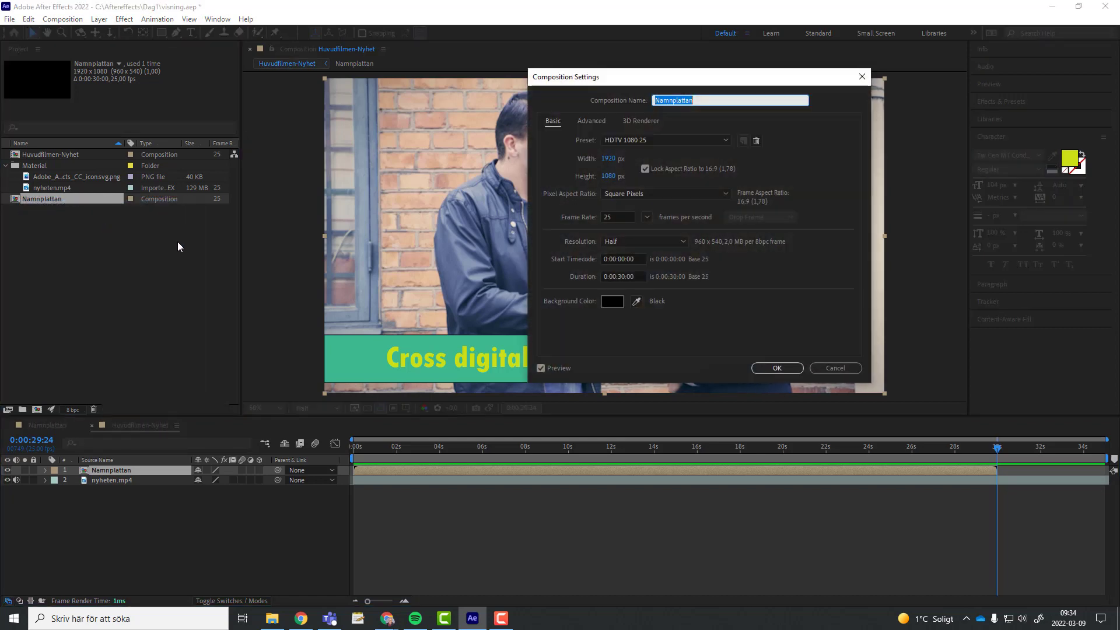
pyautogui.click(622, 277)
pyautogui.click(622, 276)
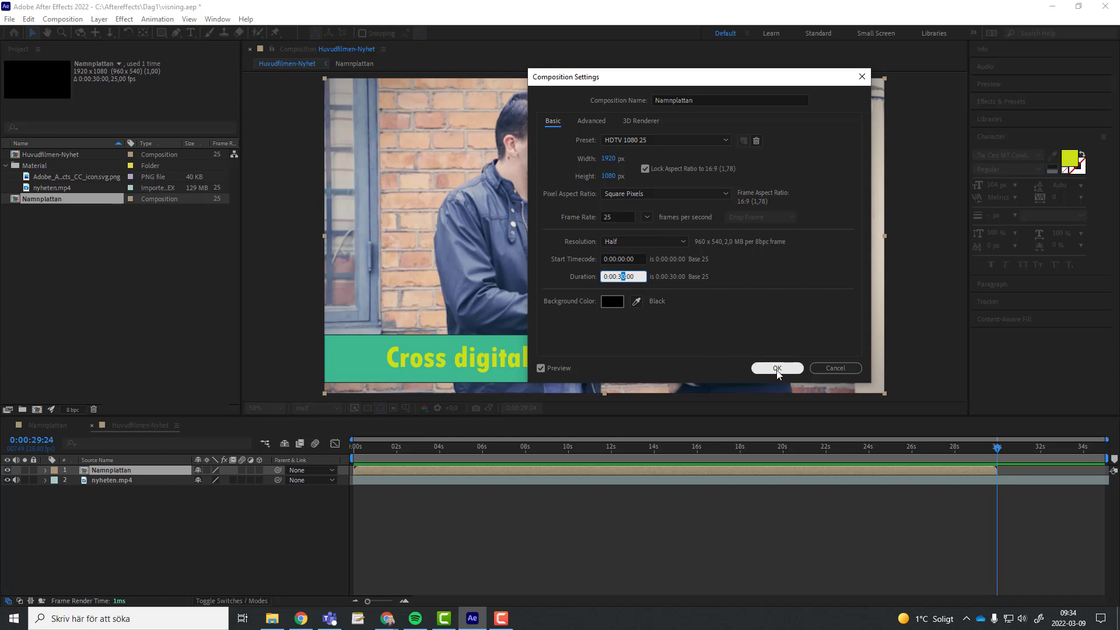
pyautogui.write('5')
pyautogui.click(776, 368)
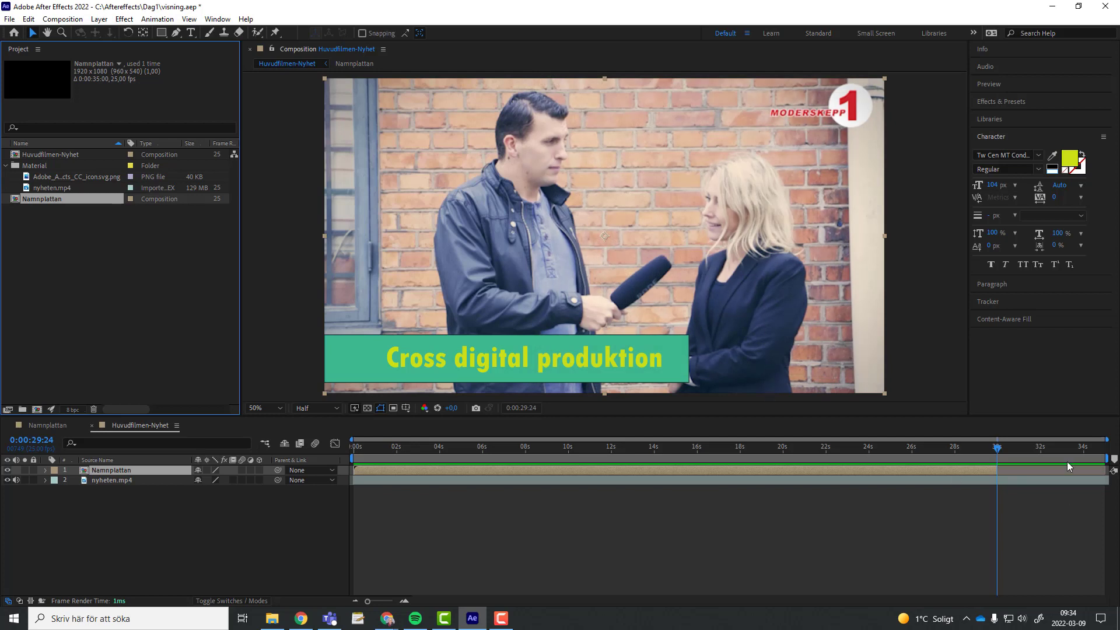
# - Drag the Namnplattan layer's out point to the 35-second end of Huvudfilmen-Nyhet
pyautogui.moveTo(1007, 453); pyautogui.dragTo(978, 453)
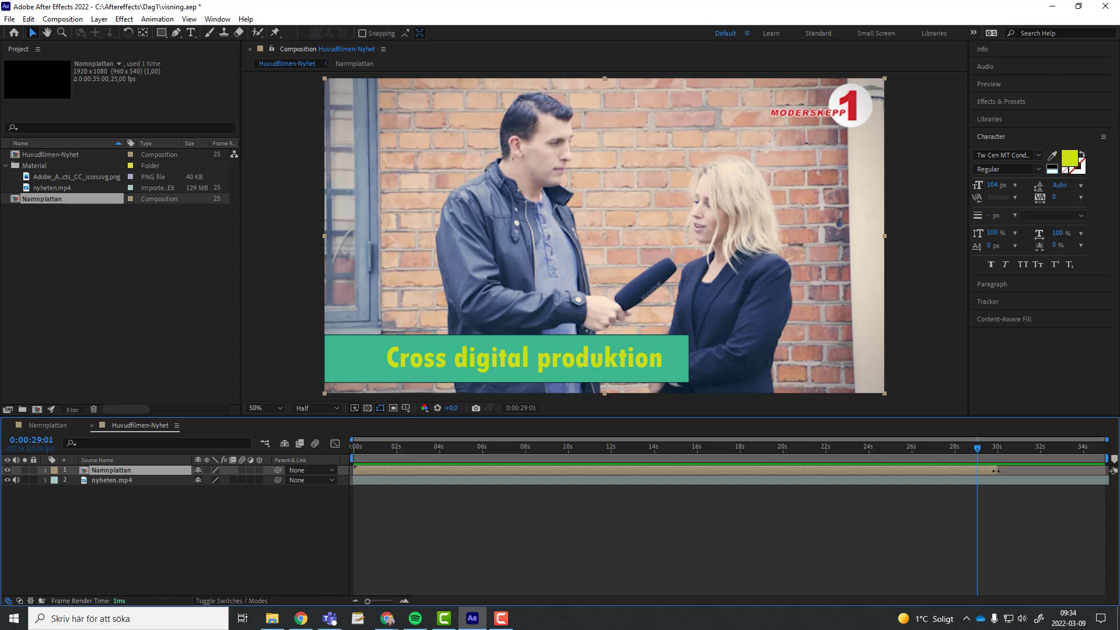
pyautogui.moveTo(1104, 470)
pyautogui.mouseDown()
pyautogui.moveTo(997, 470)
pyautogui.moveTo(991, 450)
pyautogui.mouseUp()
pyautogui.click(980, 450)
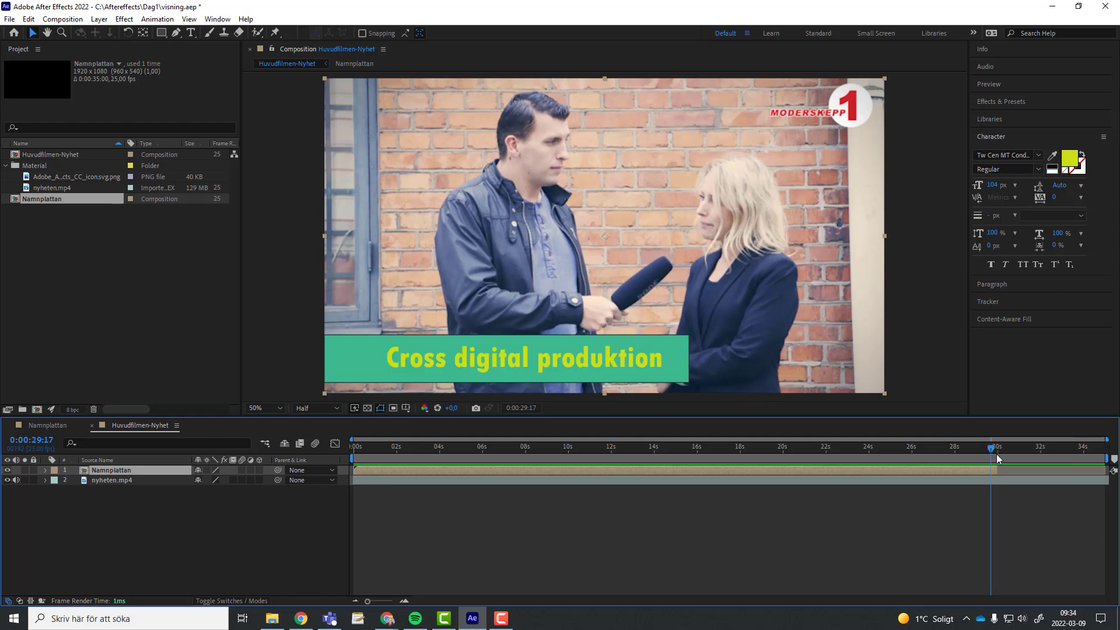
pyautogui.moveTo(996, 469); pyautogui.dragTo(1102, 469)
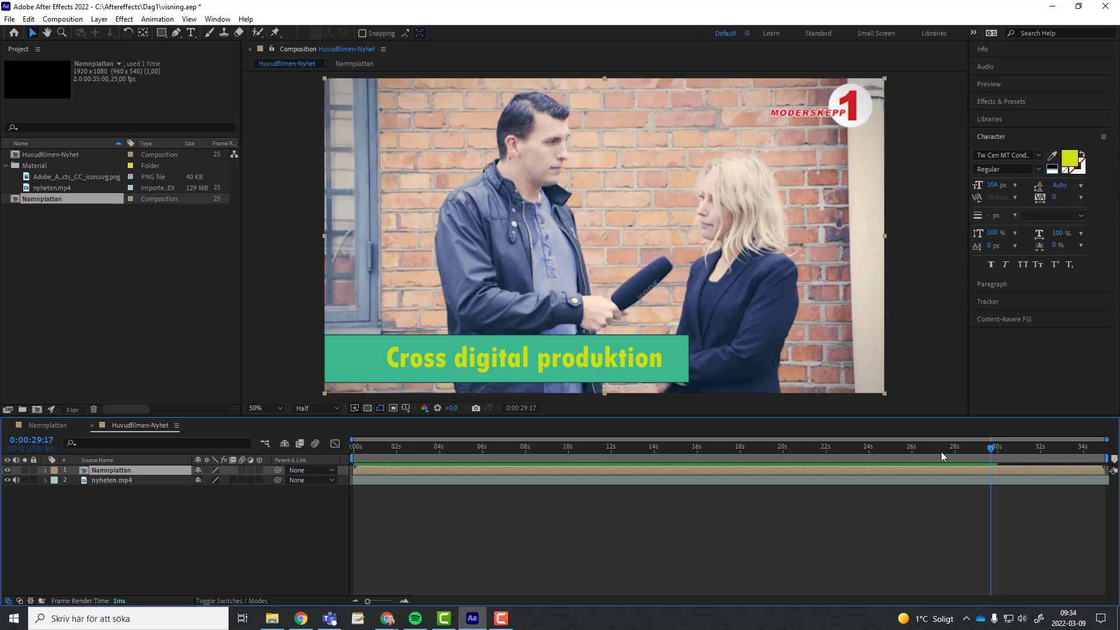
pyautogui.moveTo(988, 447)
pyautogui.mouseDown()
pyautogui.moveTo(917, 470)
pyautogui.moveTo(531, 447)
pyautogui.mouseUp()
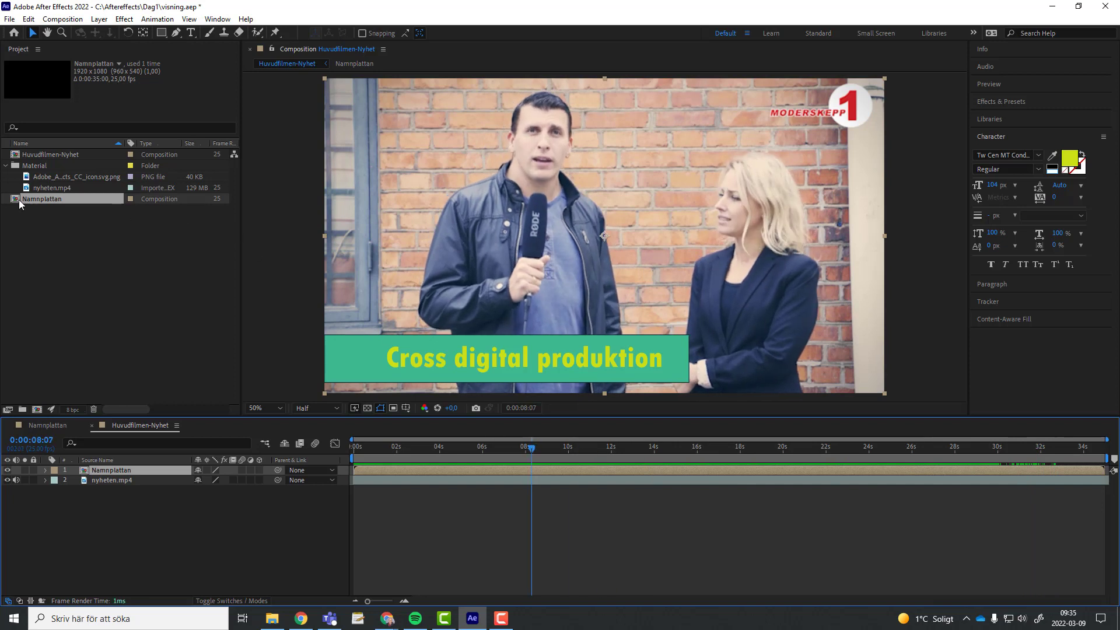
# - In Namnplattan, extend the Textplatta and text layers' out points to the comp end
pyautogui.click(54, 425)
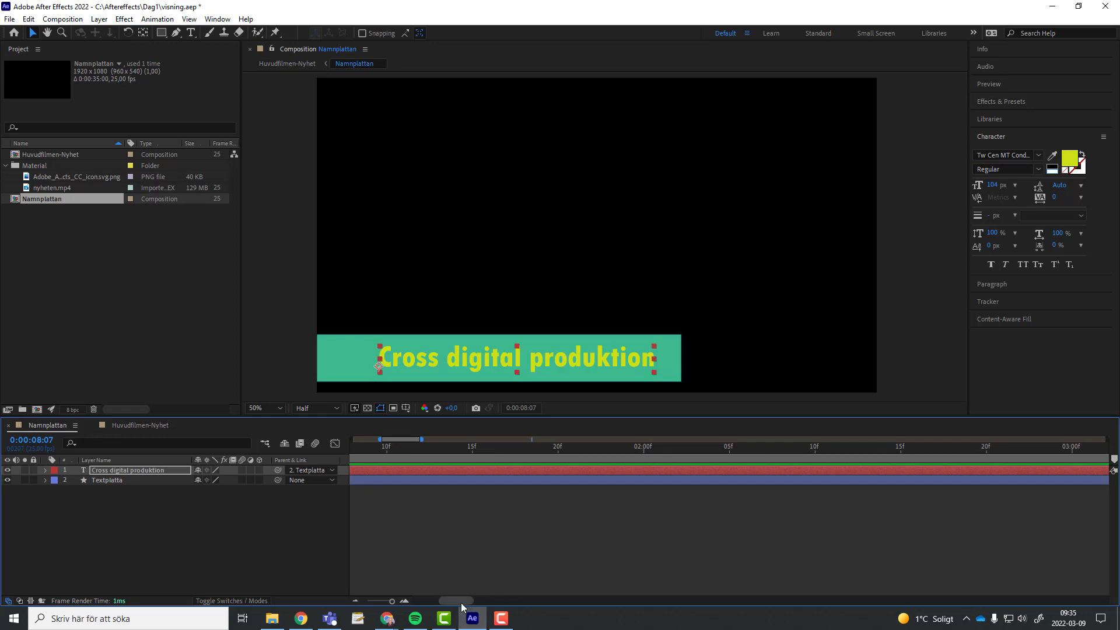
pyautogui.moveTo(458, 601); pyautogui.dragTo(902, 589)
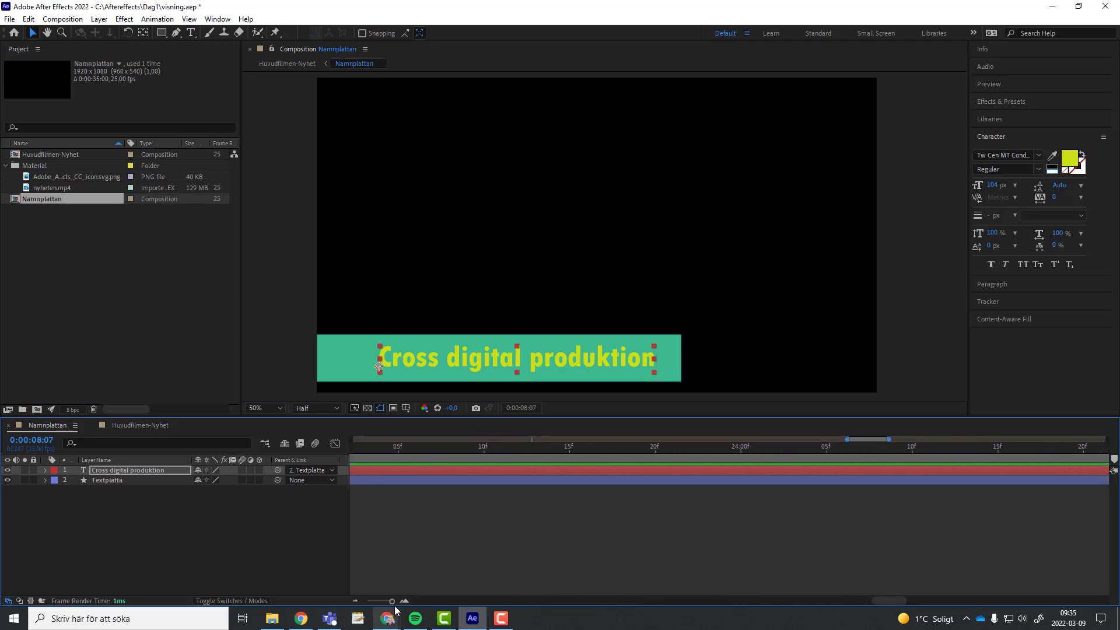
pyautogui.moveTo(392, 602); pyautogui.dragTo(361, 601)
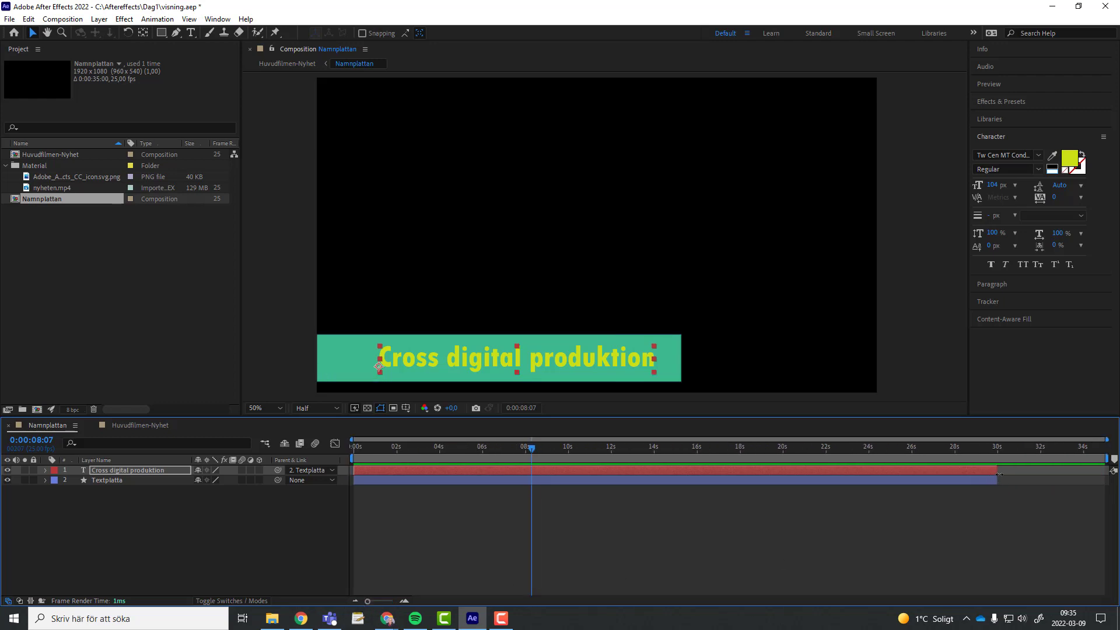
pyautogui.moveTo(996, 480); pyautogui.dragTo(1099, 485)
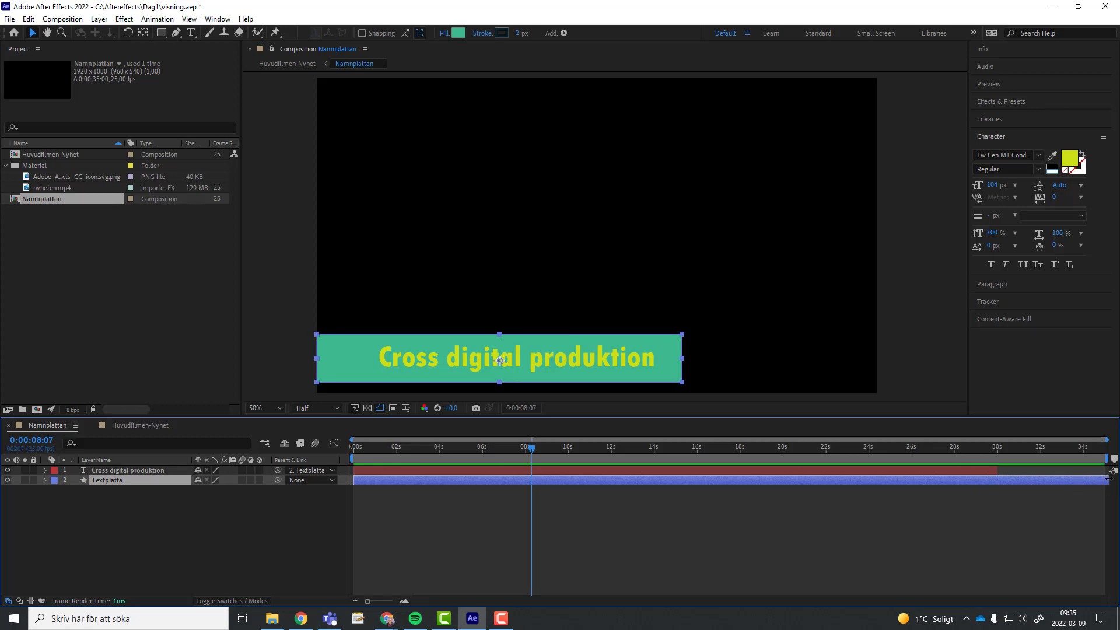
pyautogui.moveTo(1099, 485); pyautogui.dragTo(1102, 482)
pyautogui.moveTo(994, 469); pyautogui.dragTo(1108, 470)
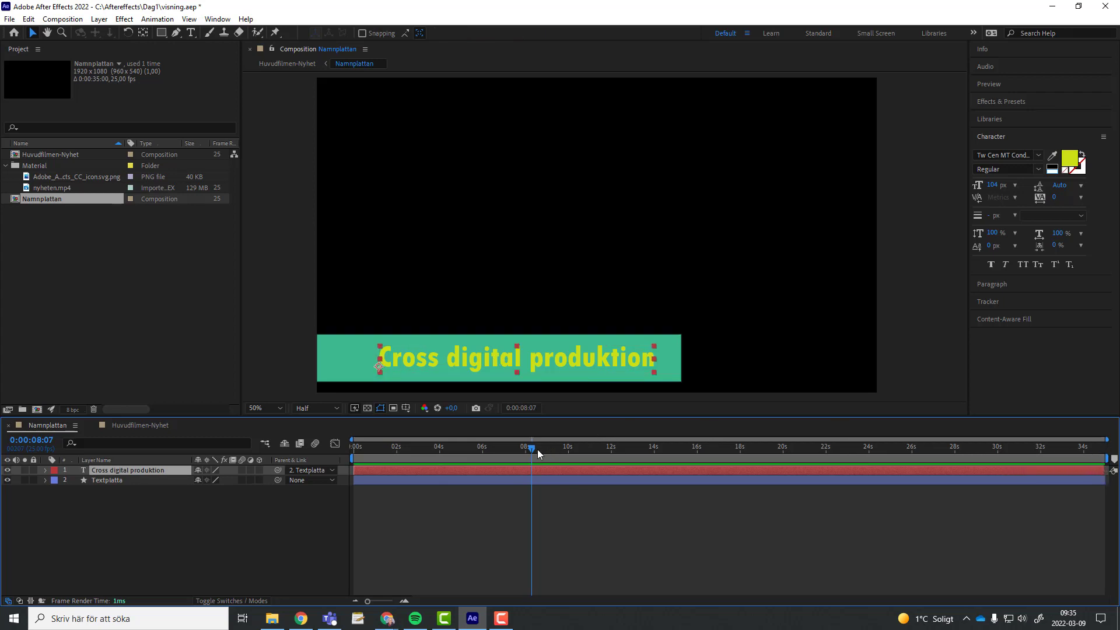
pyautogui.moveTo(532, 448)
pyautogui.mouseDown()
pyautogui.moveTo(1062, 448)
pyautogui.moveTo(653, 483)
pyautogui.mouseUp()
# - Check the plate near the end of Huvudfilmen-Nyhet and extend the text layer fully
pyautogui.click(161, 424)
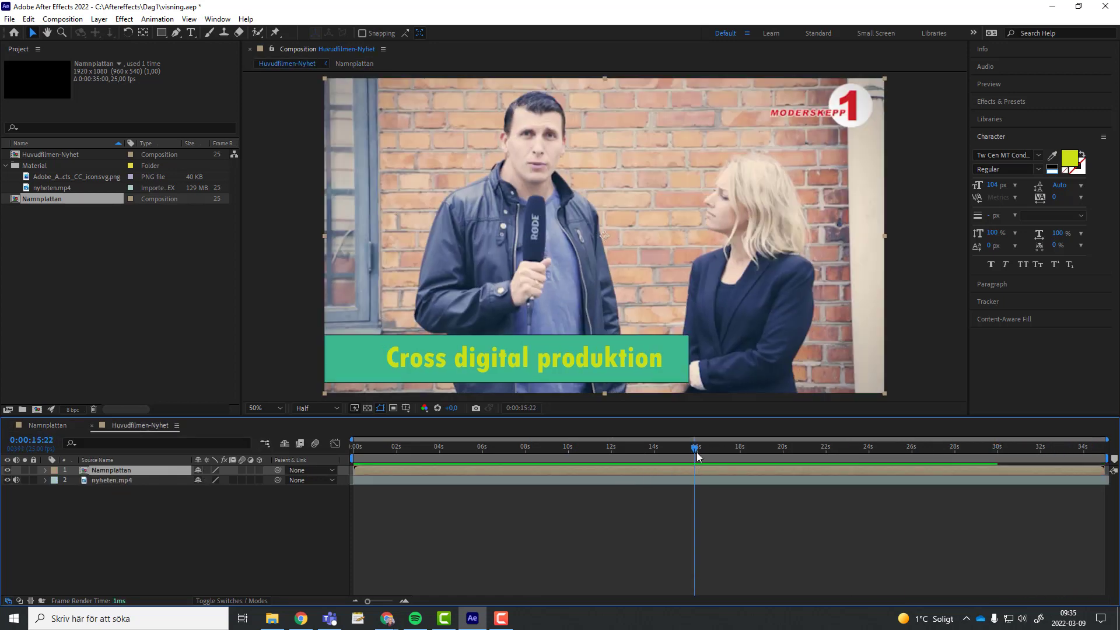
pyautogui.moveTo(696, 452); pyautogui.dragTo(1106, 464)
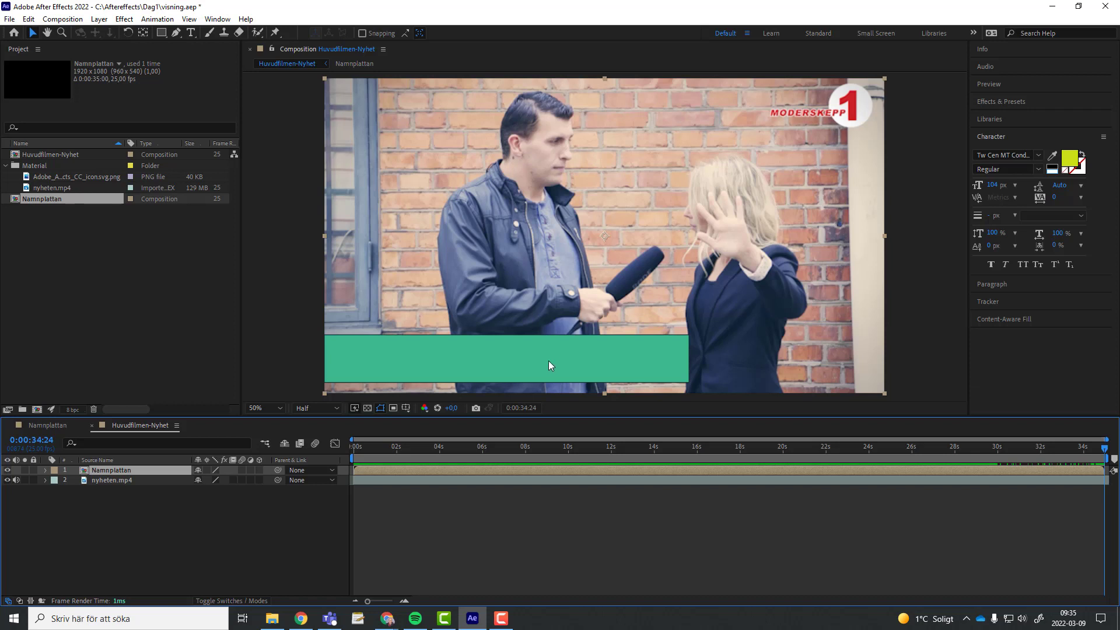
pyautogui.click(56, 429)
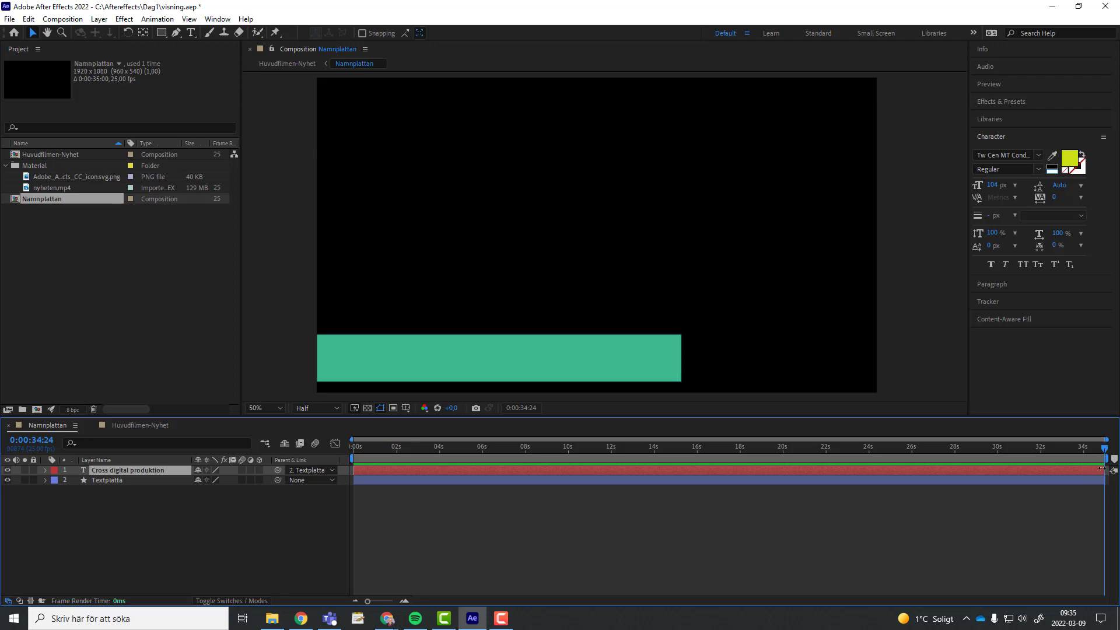
pyautogui.moveTo(1102, 468); pyautogui.dragTo(1108, 479)
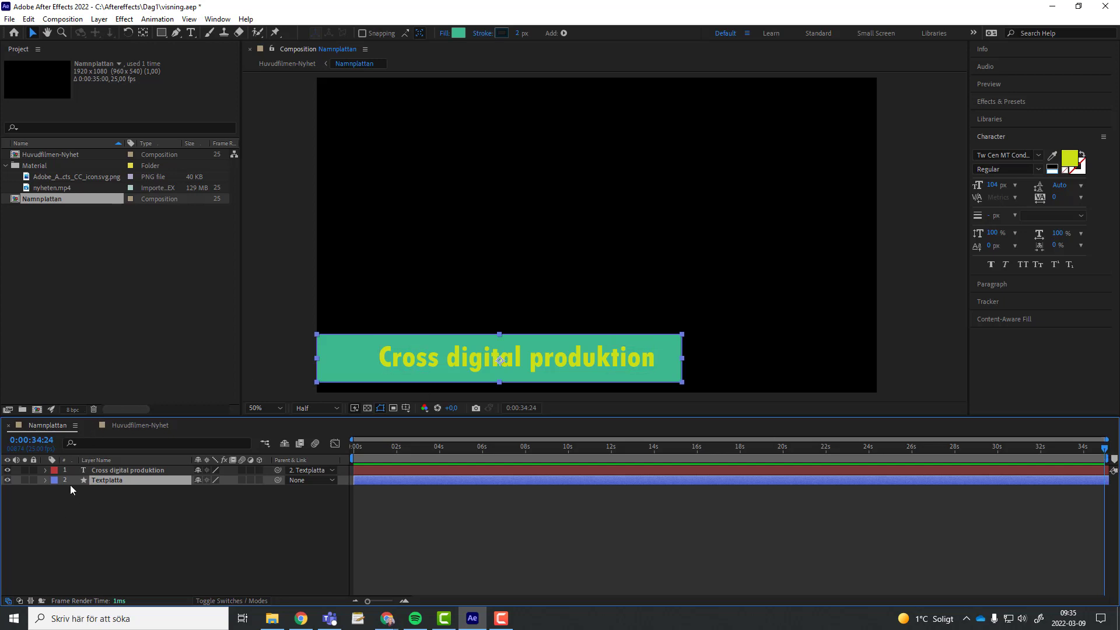
# - Verify the final frame of Huvudfilmen-Nyhet shows the plate text and save visning.aep
pyautogui.click(141, 425)
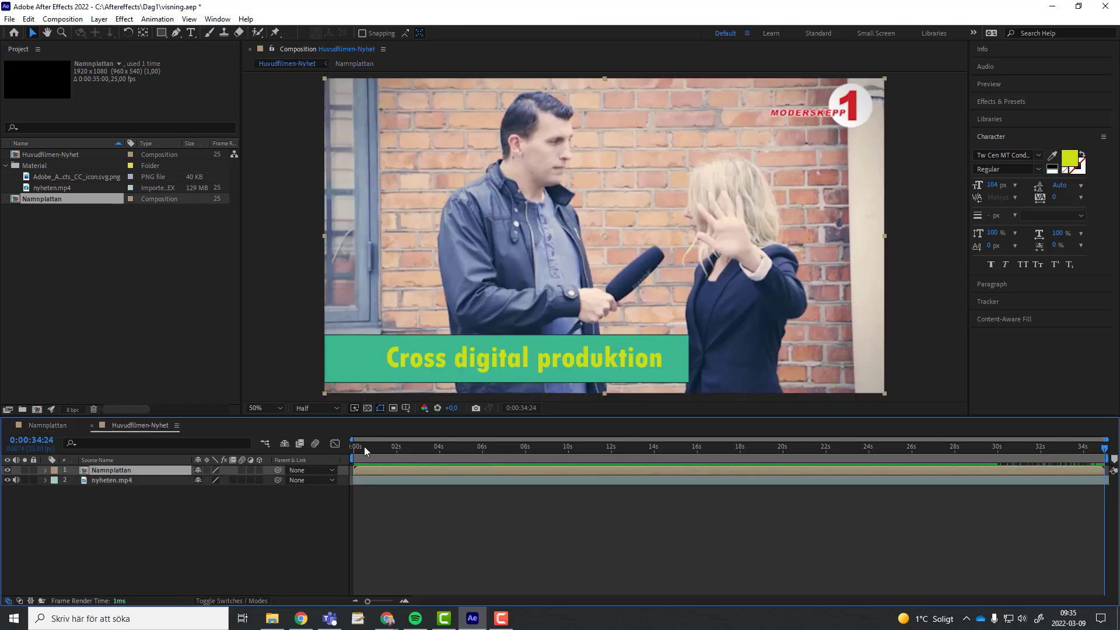
pyautogui.click(1093, 448)
pyautogui.moveTo(1096, 454)
pyautogui.mouseDown()
pyautogui.moveTo(1115, 452)
pyautogui.moveTo(251, 453)
pyautogui.mouseUp()
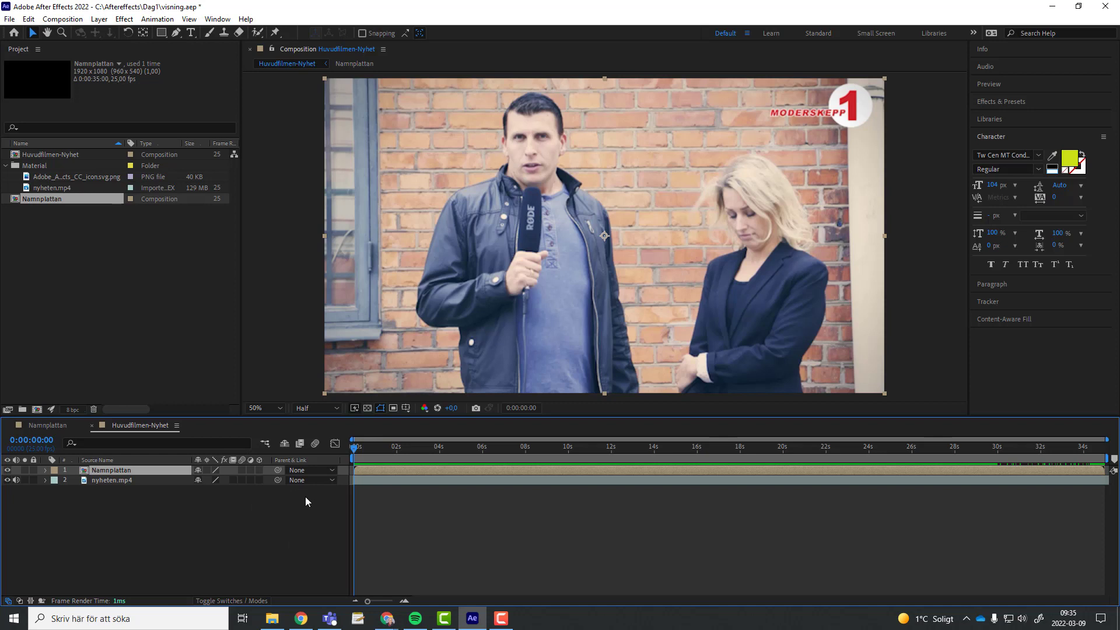
pyautogui.hotkey('ctrl', 's')
# - Expand the Material folder and drag the Adobe After Effects icon PNG into the Huvudfilmen-Nyhet viewer
pyautogui.click(5, 166)
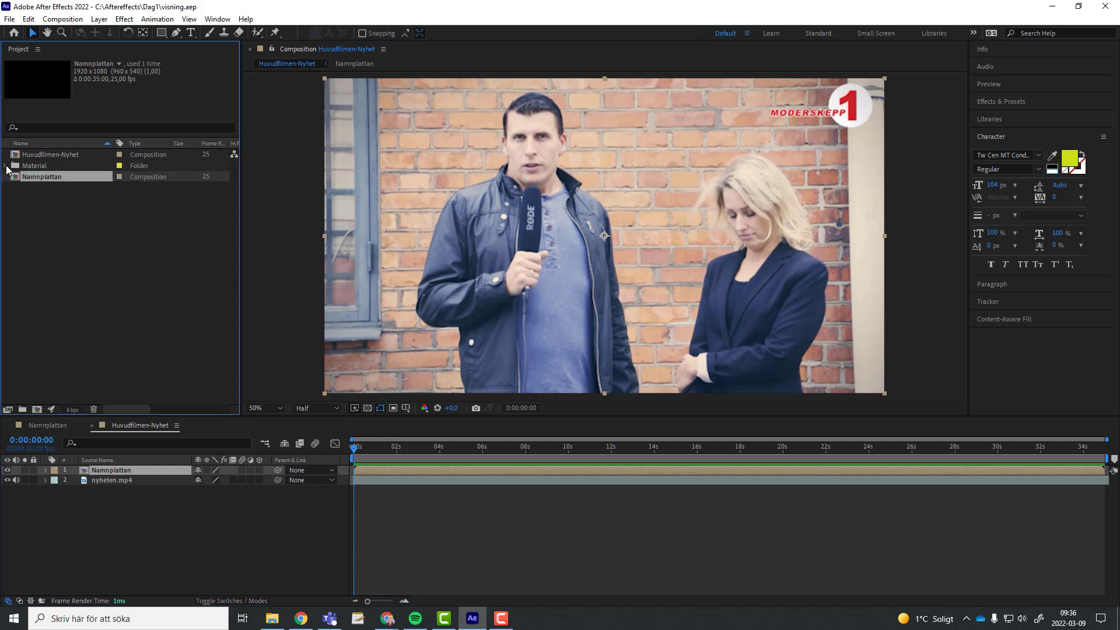
pyautogui.click(5, 165)
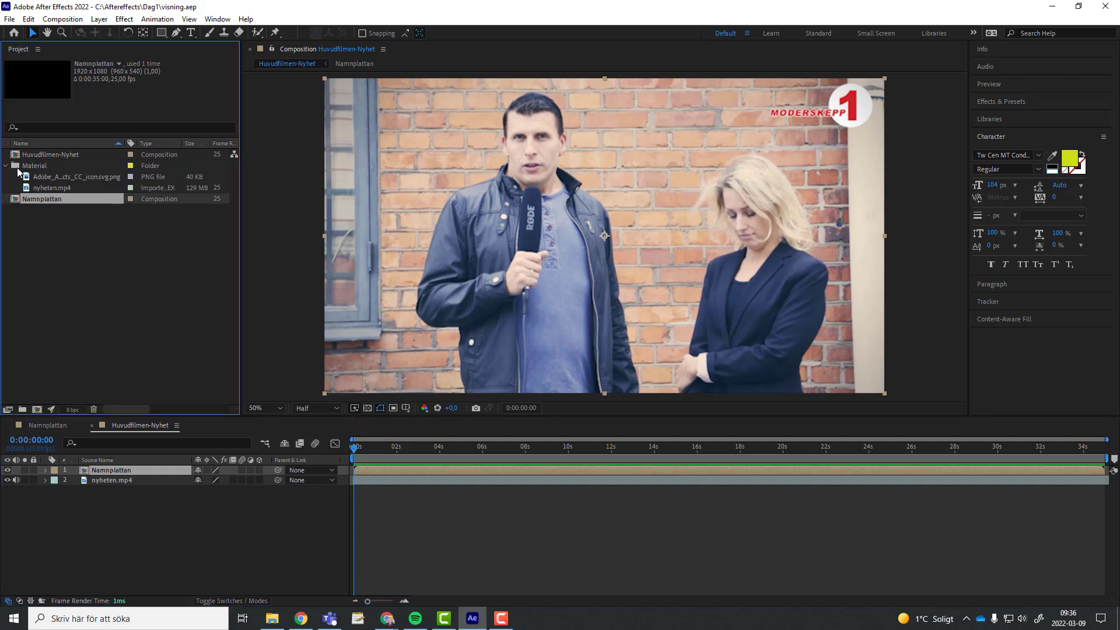
pyautogui.click(48, 188)
pyautogui.click(53, 177)
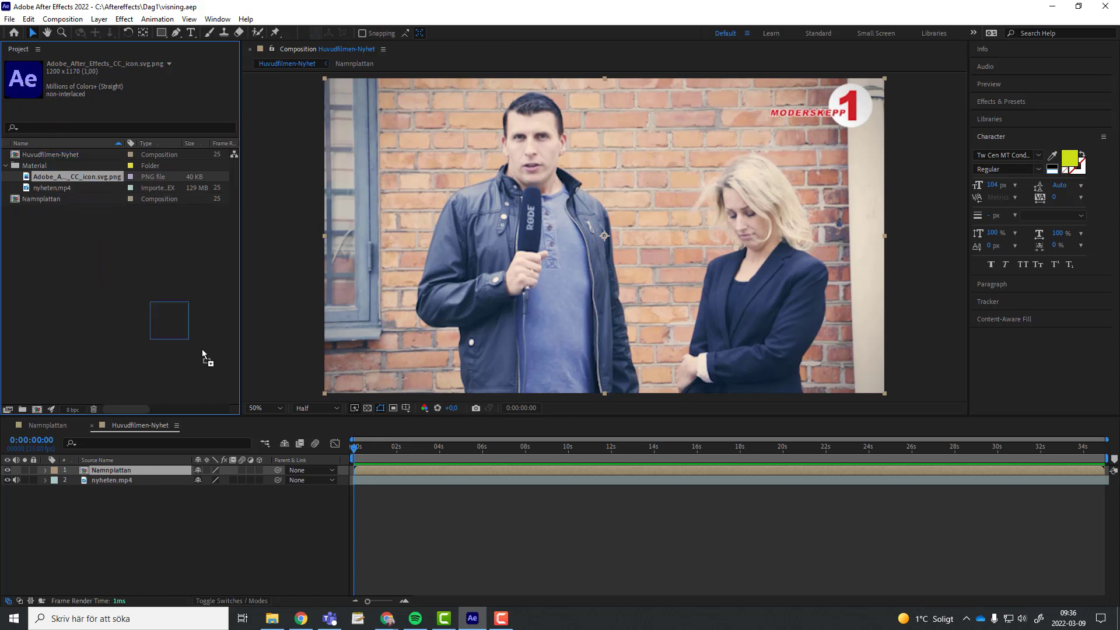
pyautogui.moveTo(33, 102)
pyautogui.mouseDown()
pyautogui.moveTo(610, 187)
pyautogui.moveTo(583, 263)
pyautogui.mouseUp()
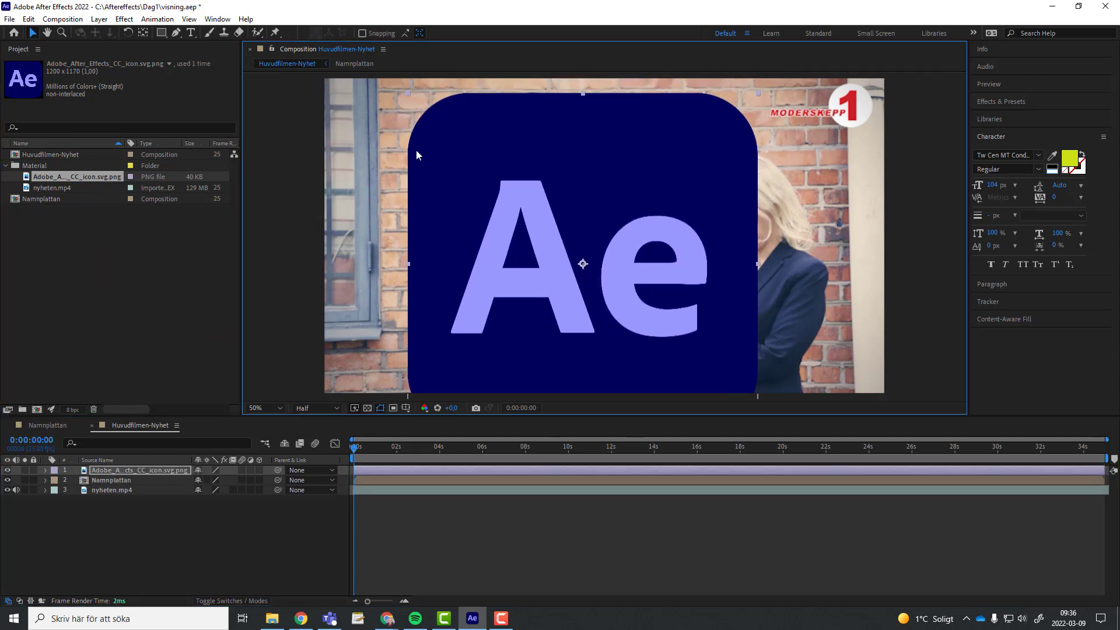
# - Scale the Ae logo to 78.1% at position 978,546 and set a Position keyframe at 0:00
pyautogui.moveTo(408, 93); pyautogui.dragTo(456, 131)
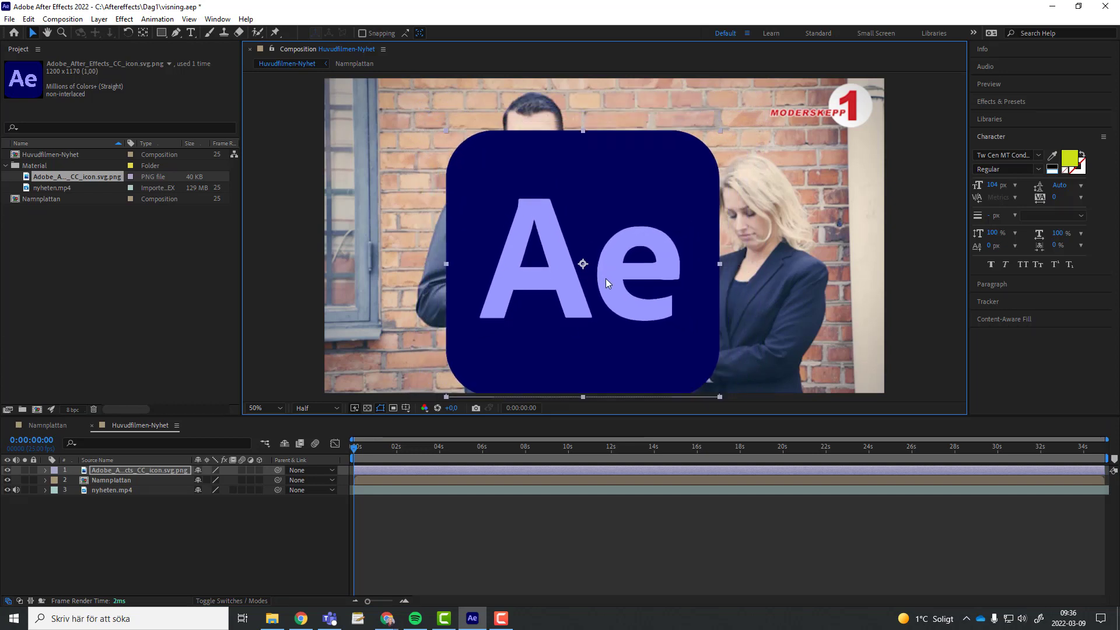
pyautogui.moveTo(605, 279)
pyautogui.mouseDown()
pyautogui.moveTo(618, 253)
pyautogui.moveTo(646, 282)
pyautogui.mouseUp()
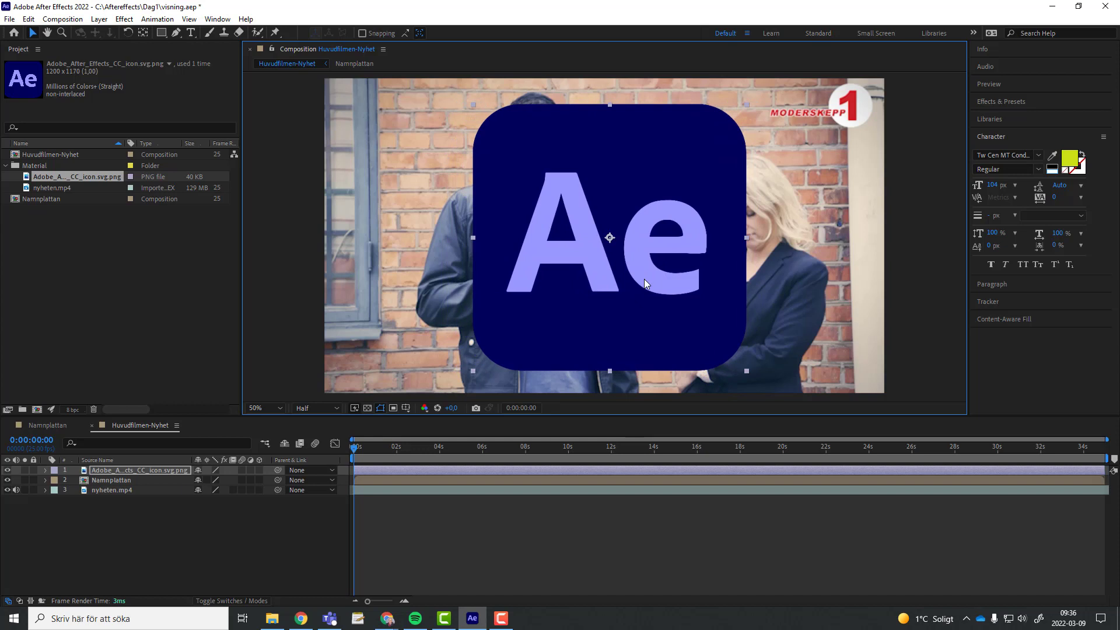
pyautogui.click(44, 471)
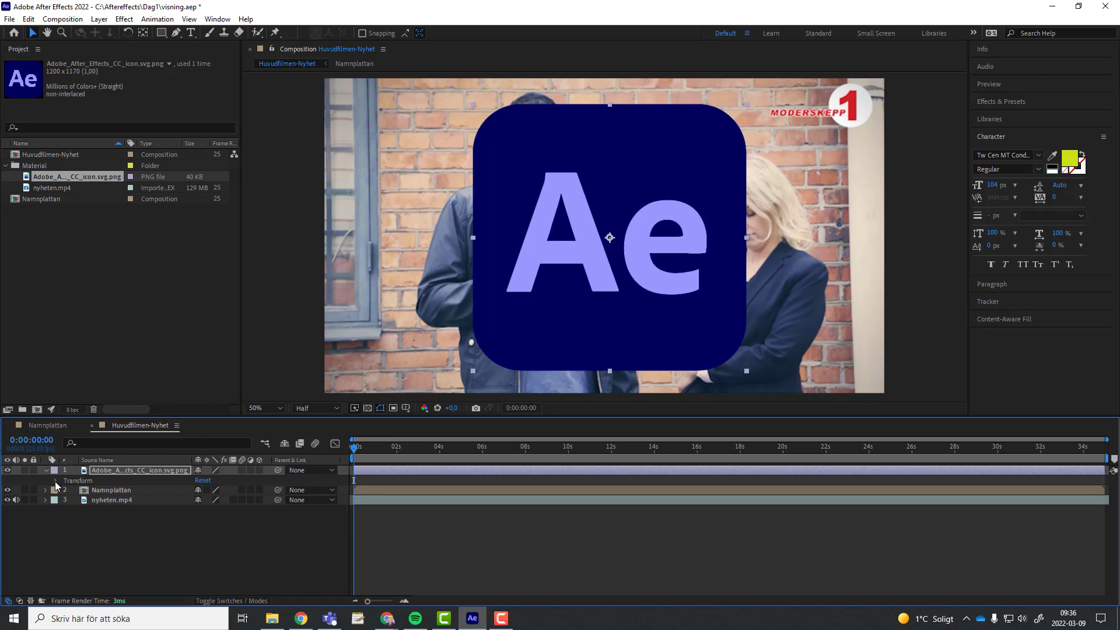
pyautogui.click(55, 481)
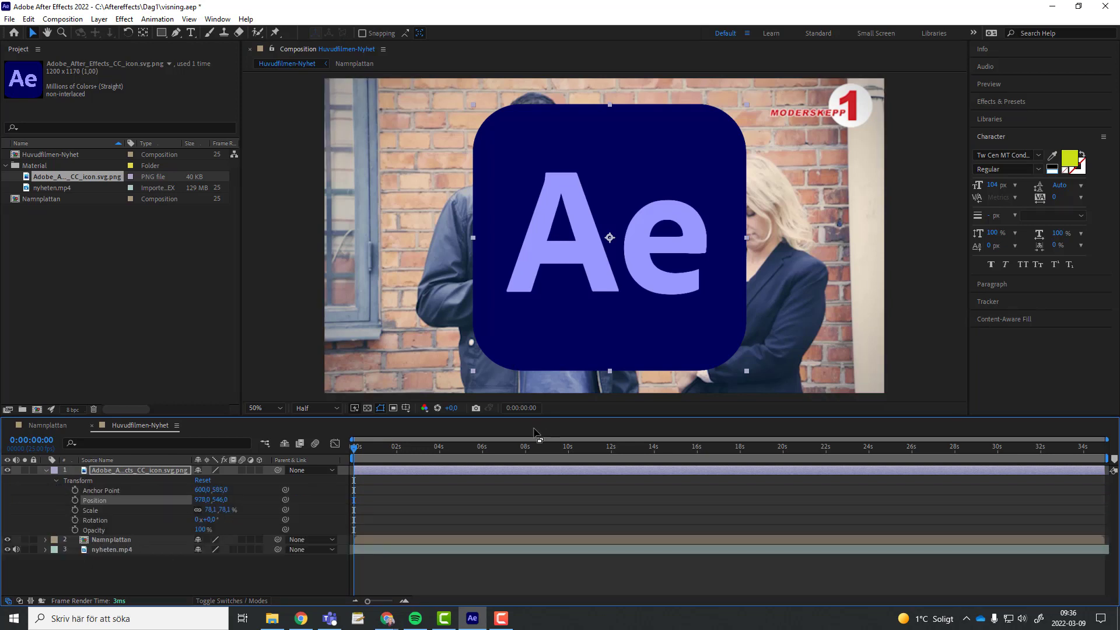
pyautogui.moveTo(366, 444); pyautogui.dragTo(852, 474)
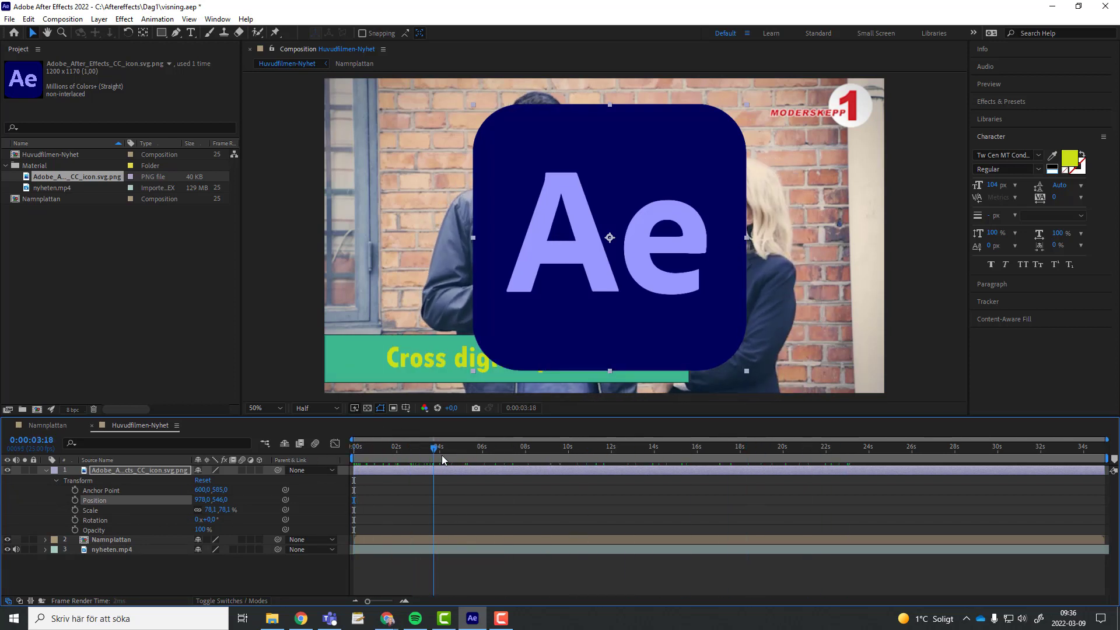
pyautogui.moveTo(442, 455); pyautogui.dragTo(332, 457)
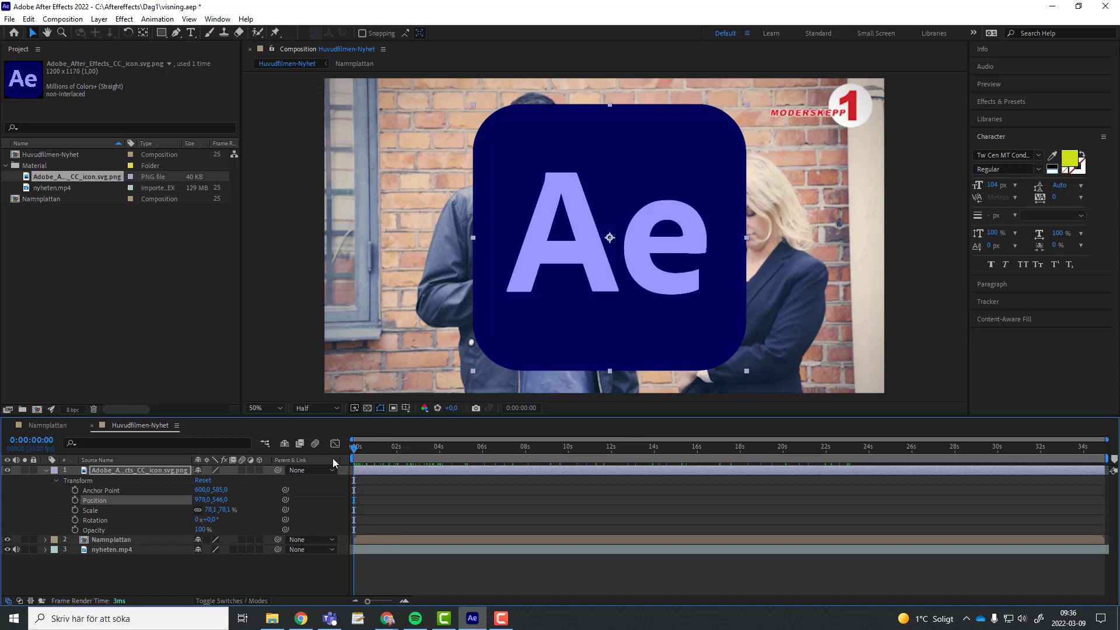
pyautogui.click(76, 499)
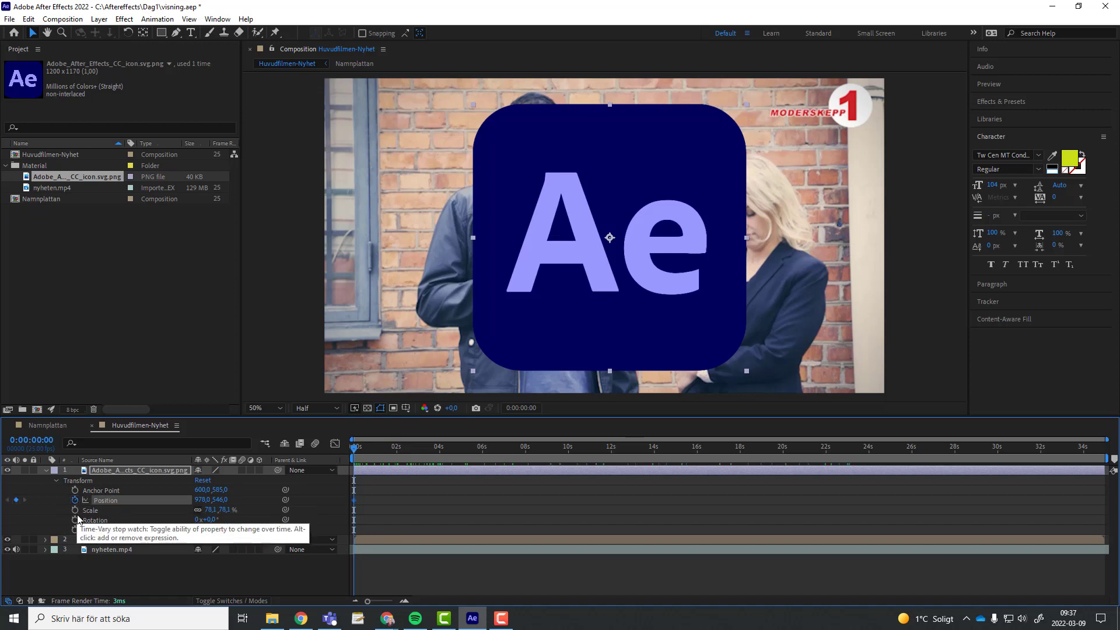
# - Set a starting Scale keyframe, then add another Scale keyframe around ten seconds in
pyautogui.click(75, 509)
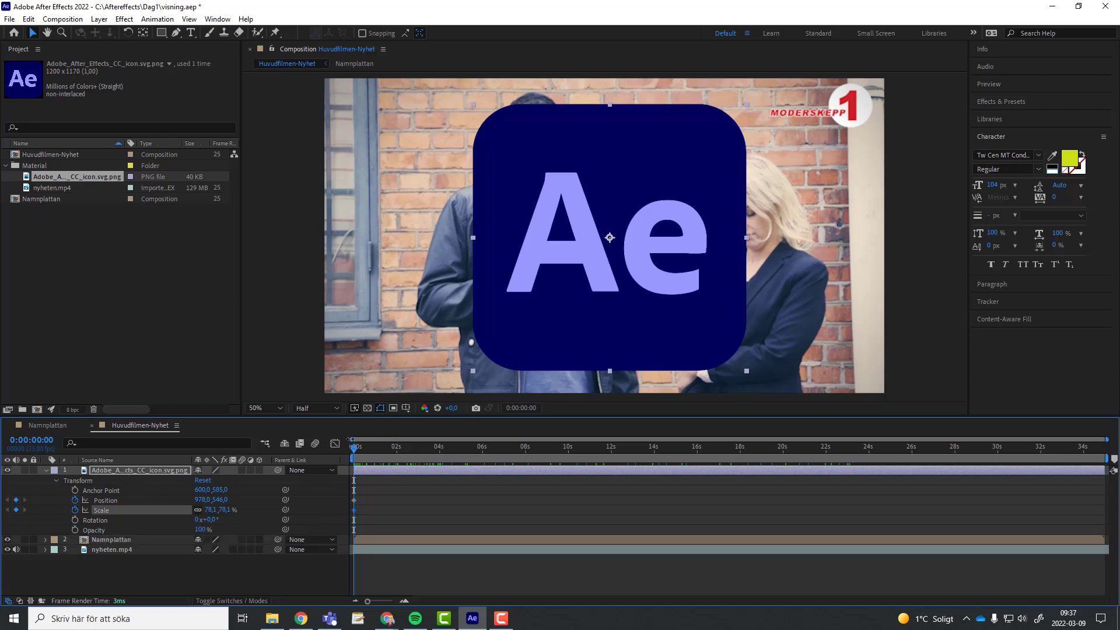
pyautogui.moveTo(354, 446); pyautogui.dragTo(357, 447)
pyautogui.moveTo(560, 460); pyautogui.dragTo(587, 467)
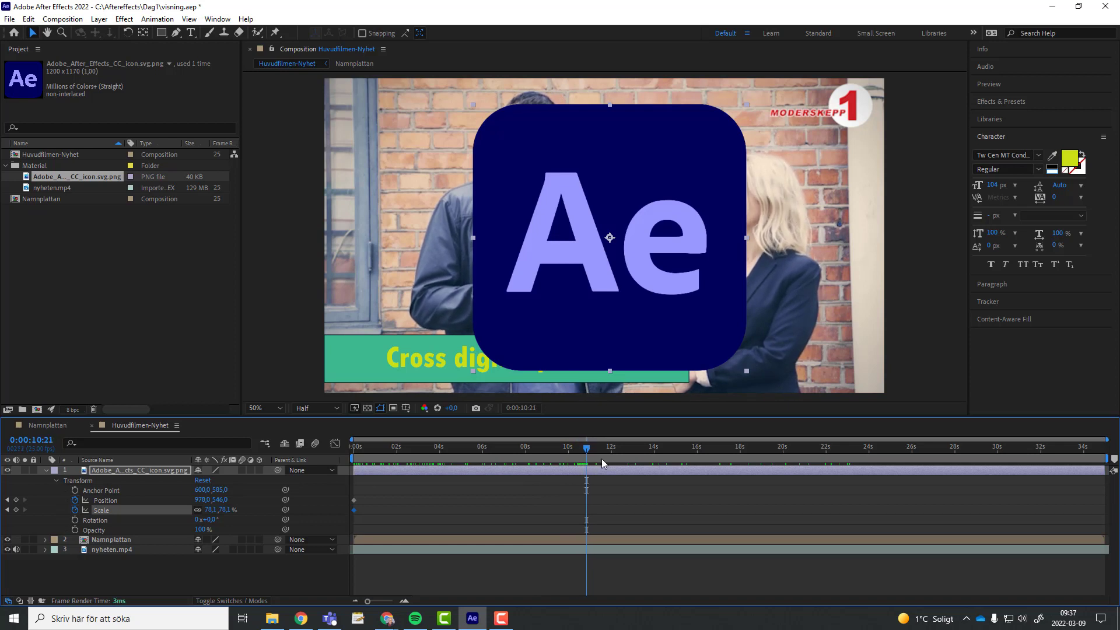
pyautogui.click(746, 370)
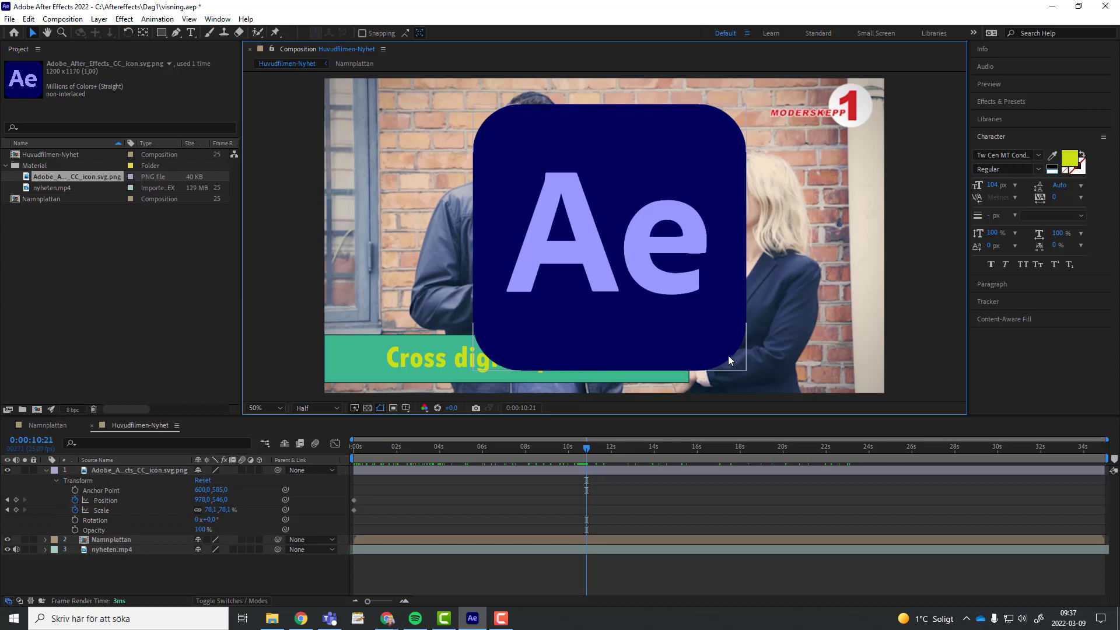
pyautogui.moveTo(740, 369); pyautogui.dragTo(743, 365)
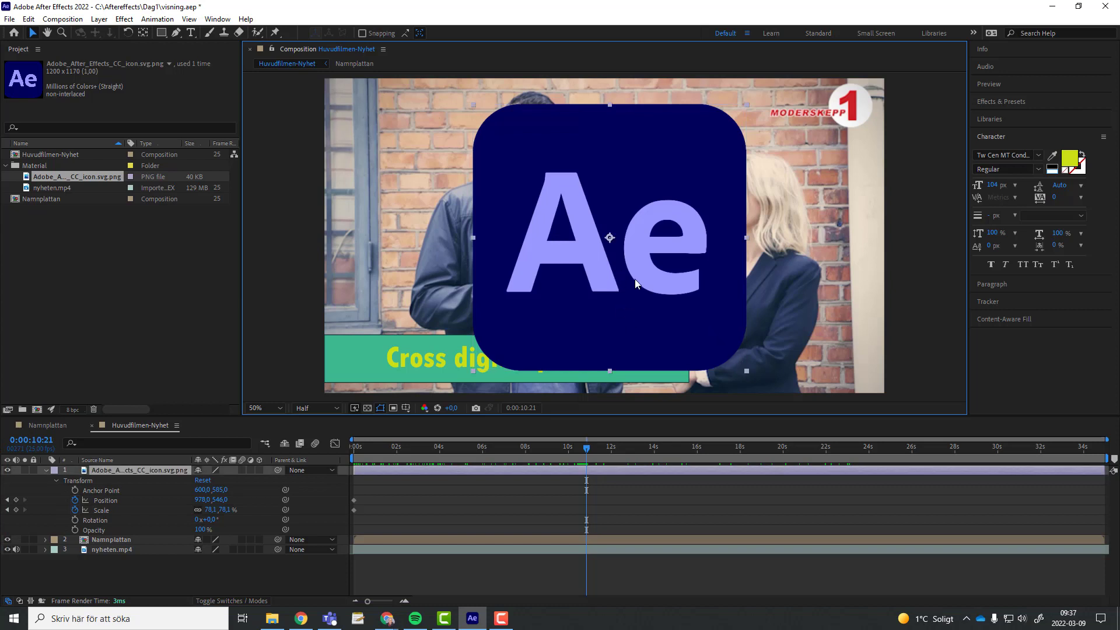
pyautogui.click(746, 370)
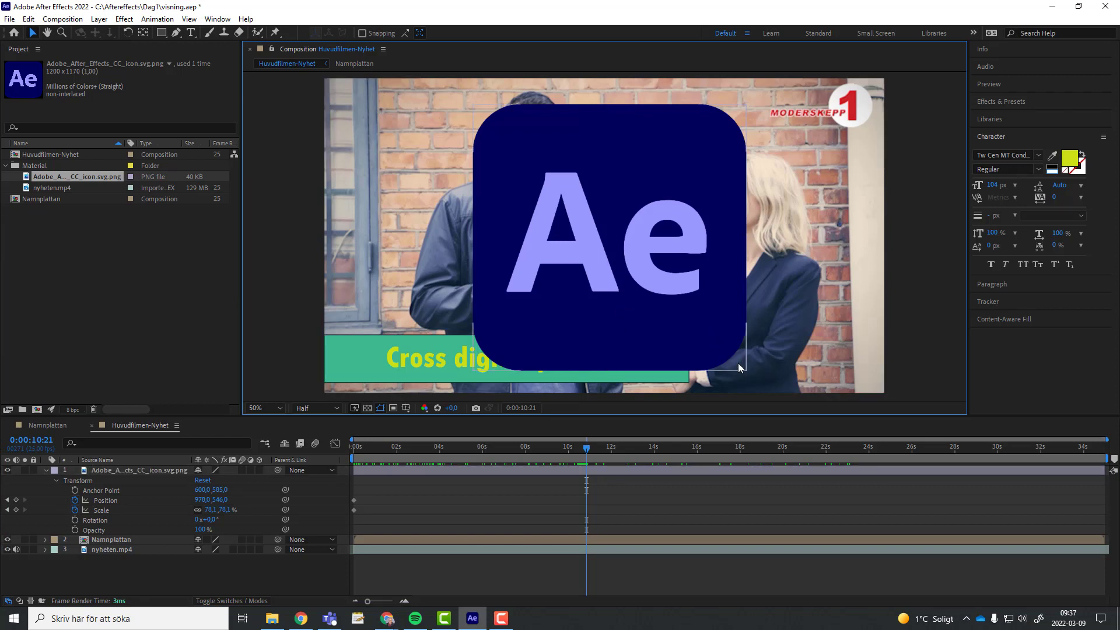
pyautogui.moveTo(737, 366); pyautogui.dragTo(737, 365)
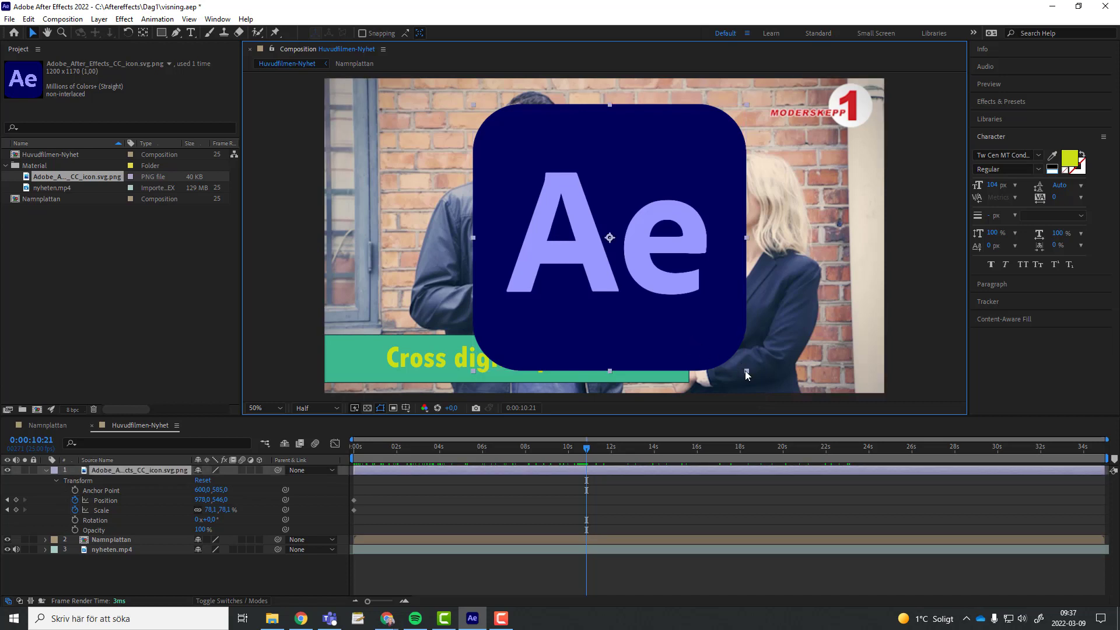
pyautogui.hotkey('alt', 'shift', 's')
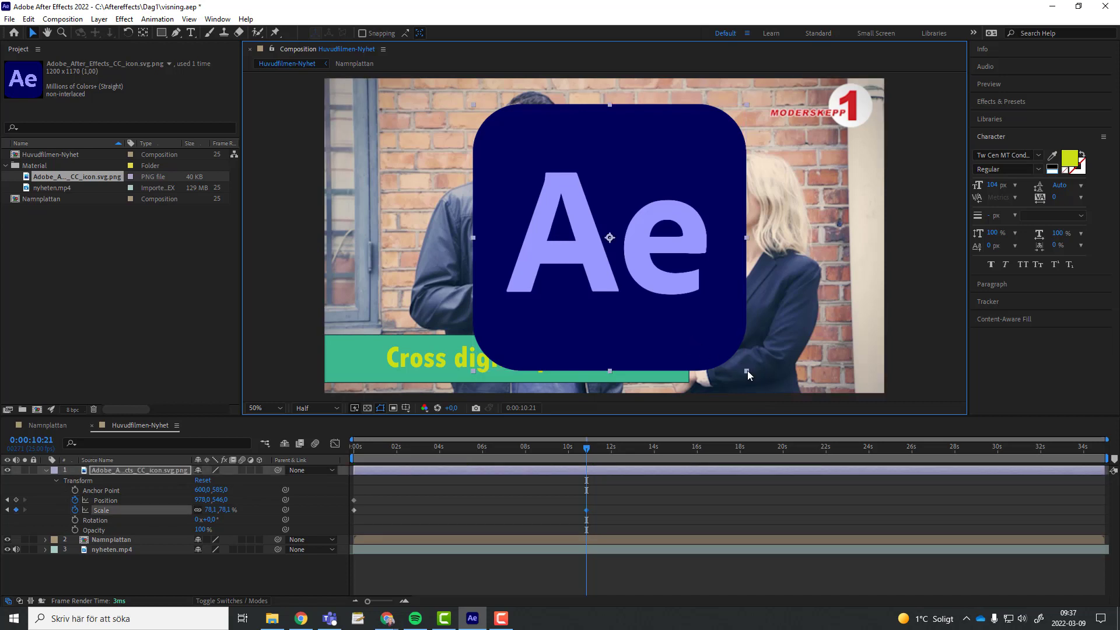
# - Shrink the logo to 18.1%, move it top-right to 1780,120, and select the end keyframes
pyautogui.moveTo(747, 370); pyautogui.dragTo(642, 261)
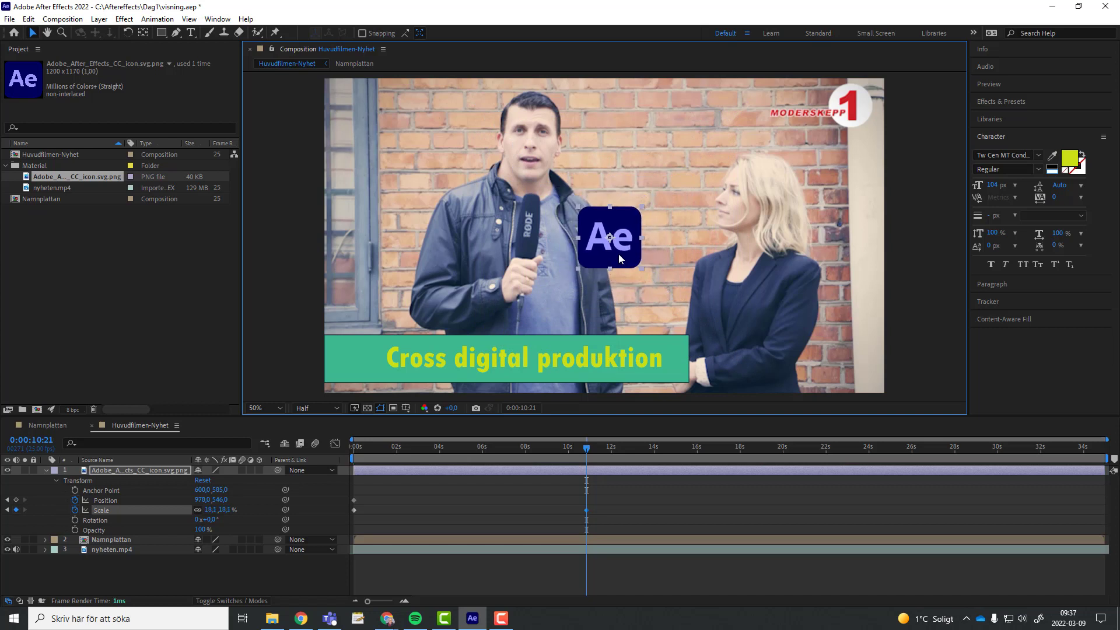
pyautogui.moveTo(619, 254); pyautogui.dragTo(855, 133)
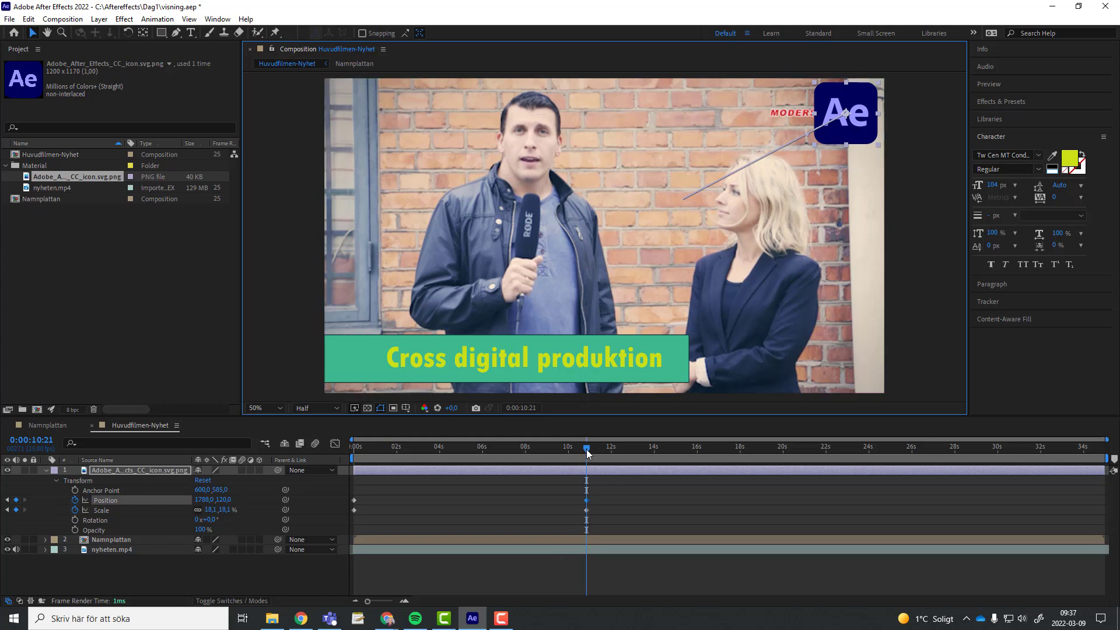
pyautogui.moveTo(588, 454); pyautogui.dragTo(352, 476)
pyautogui.moveTo(301, 490); pyautogui.dragTo(329, 503)
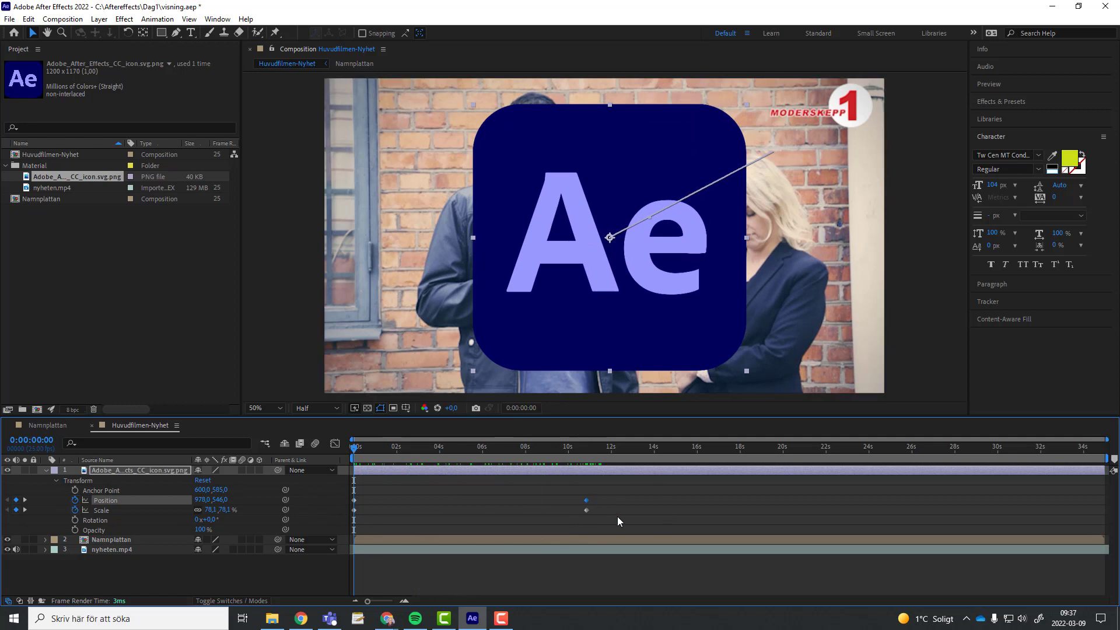
pyautogui.moveTo(618, 519)
pyautogui.mouseDown()
pyautogui.moveTo(579, 493)
pyautogui.moveTo(393, 518)
pyautogui.mouseUp()
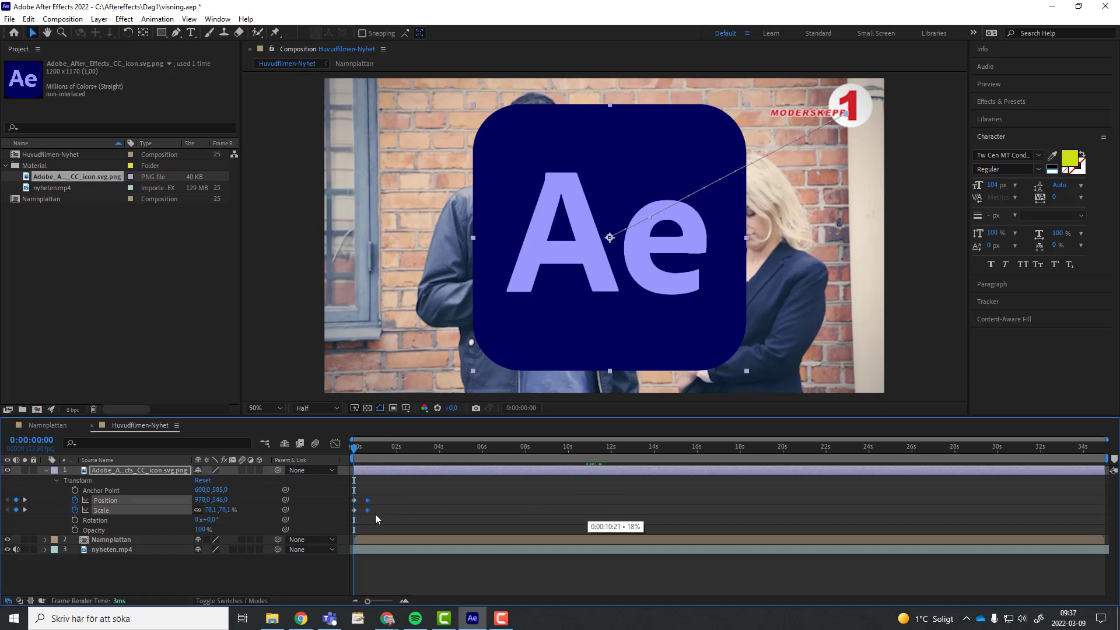
pyautogui.moveTo(441, 623)
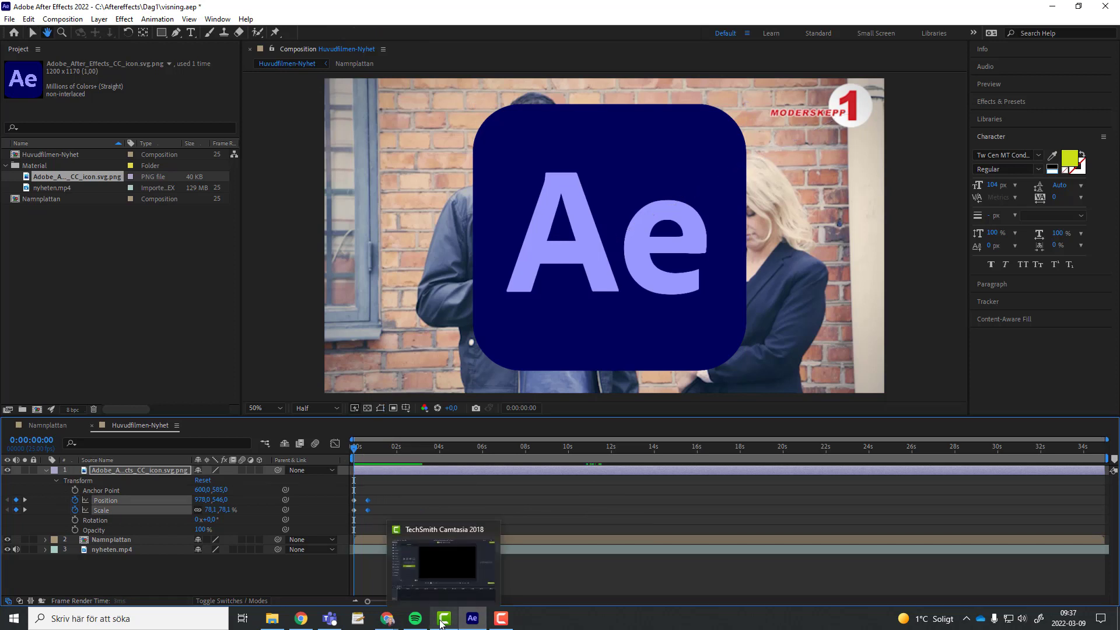
pyautogui.press('space')
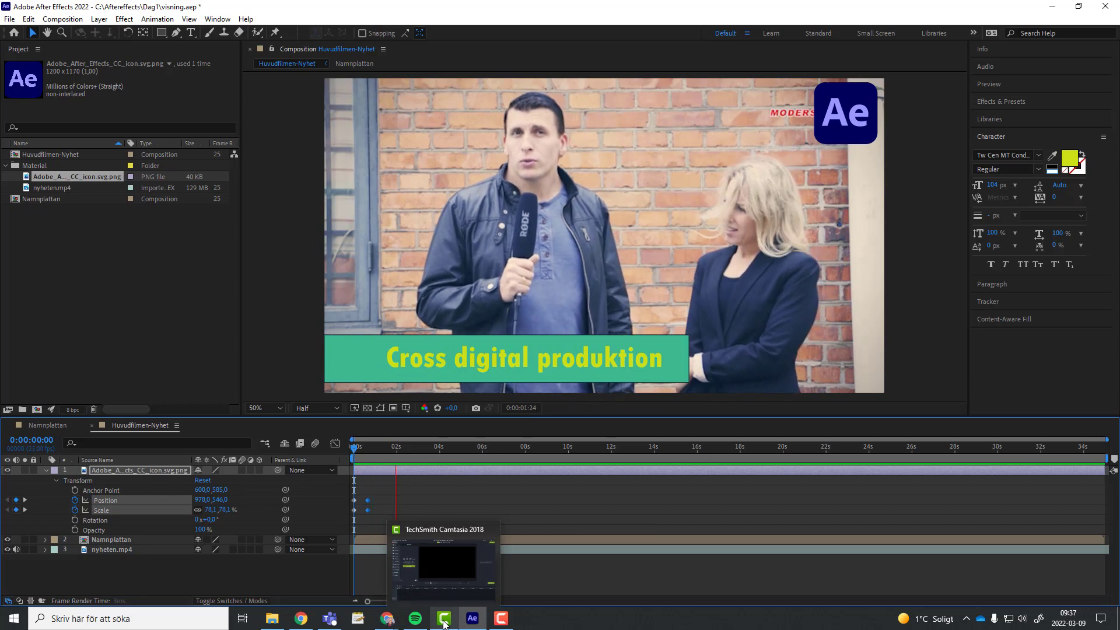
pyautogui.click(417, 452)
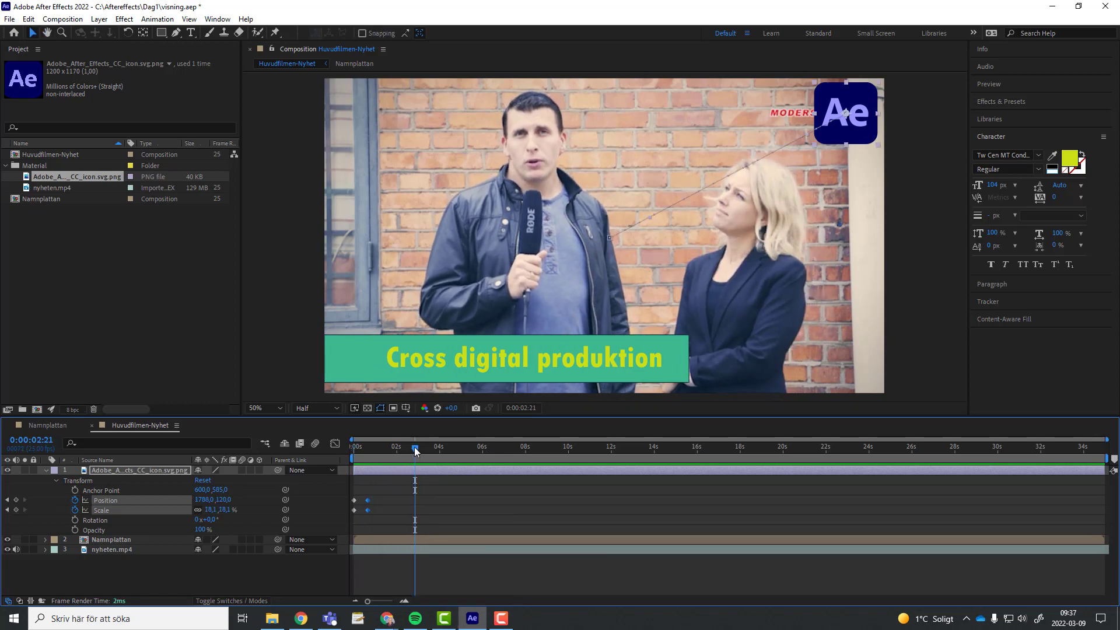
pyautogui.moveTo(414, 446); pyautogui.dragTo(349, 459)
pyautogui.moveTo(412, 523); pyautogui.dragTo(346, 497)
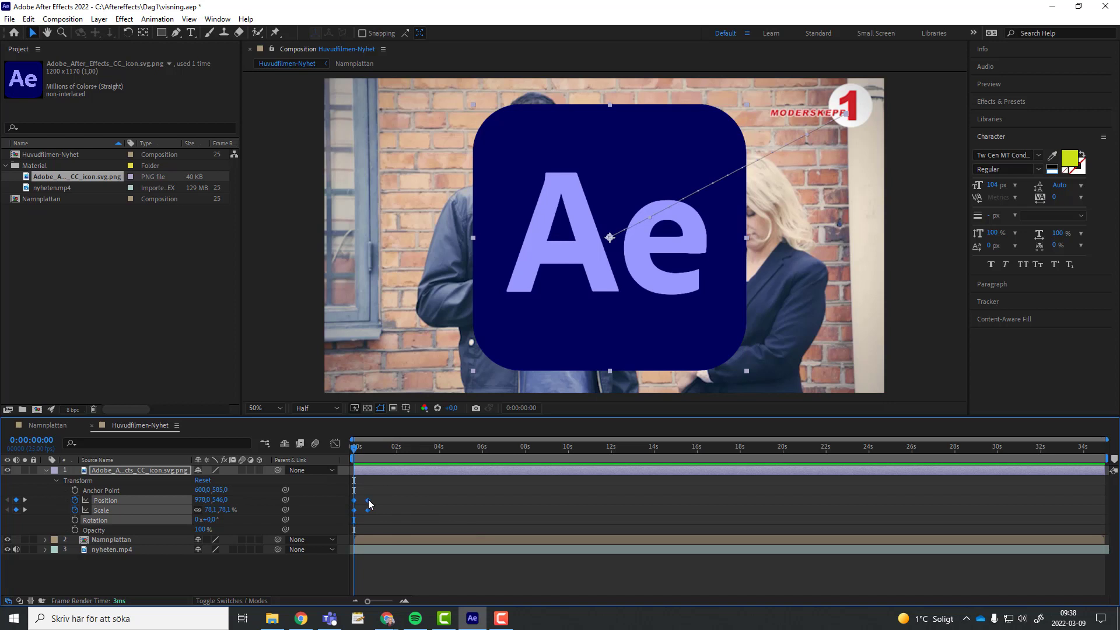
pyautogui.moveTo(369, 500)
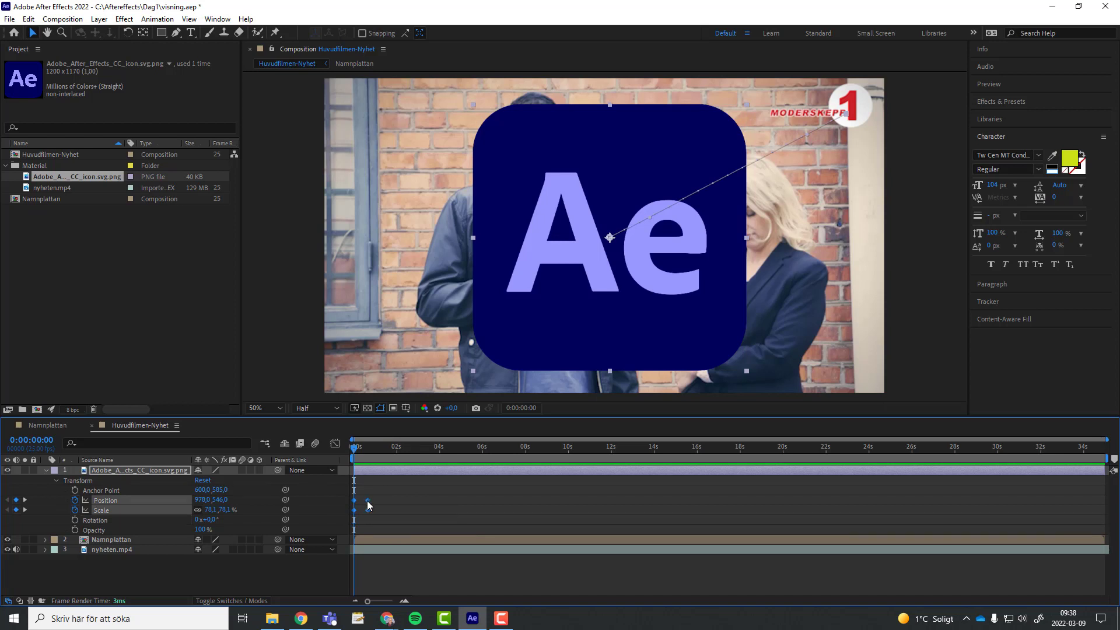
# - Apply Easy Ease to the logo's Position and Scale keyframes and preview the eased animation
pyautogui.rightClick(368, 503)
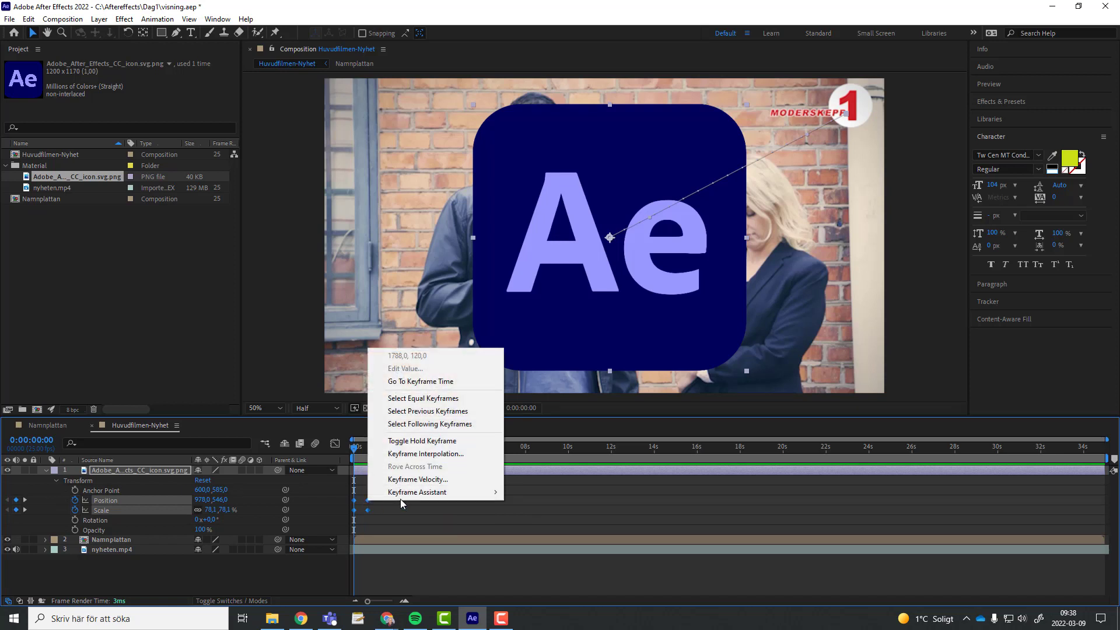
pyautogui.moveTo(417, 494)
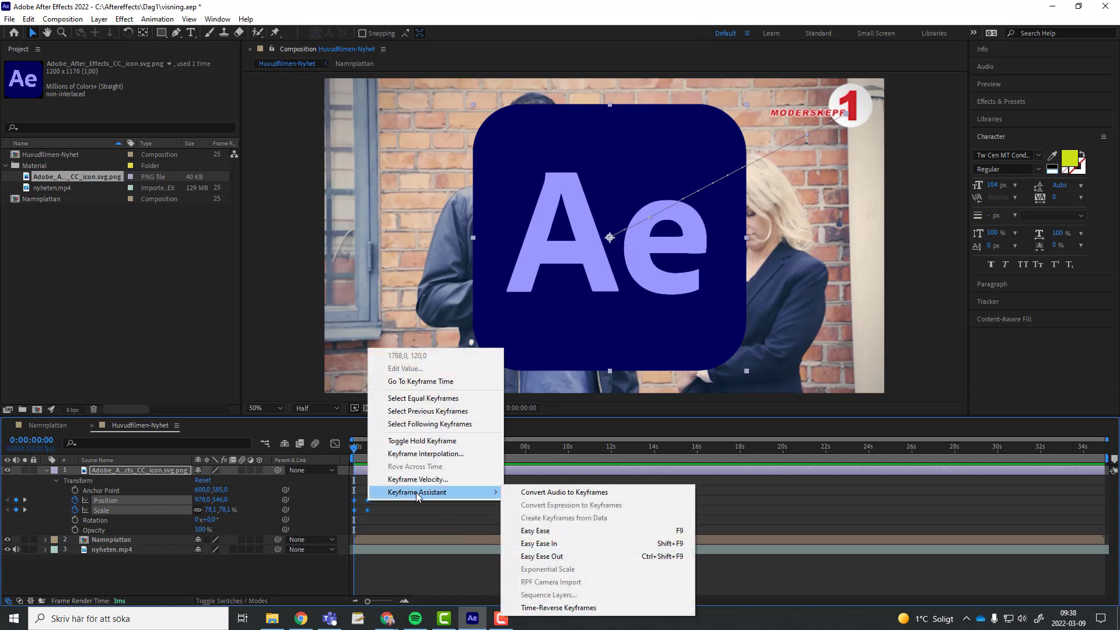
pyautogui.click(576, 531)
pyautogui.moveTo(354, 447)
pyautogui.mouseDown()
pyautogui.moveTo(368, 449)
pyautogui.moveTo(341, 458)
pyautogui.mouseUp()
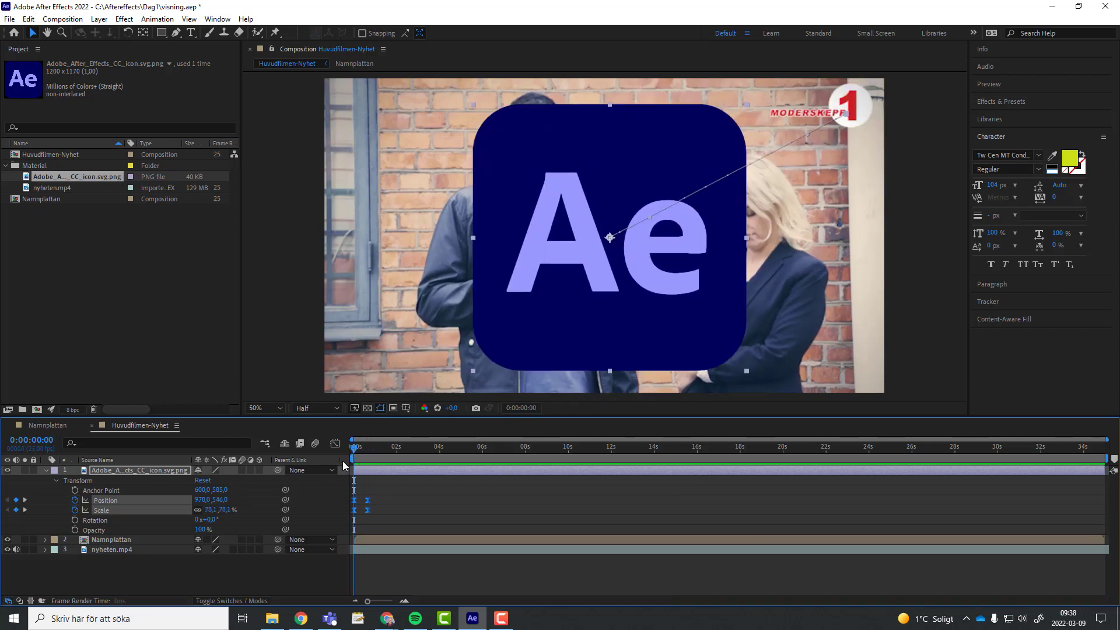
pyautogui.press('space')
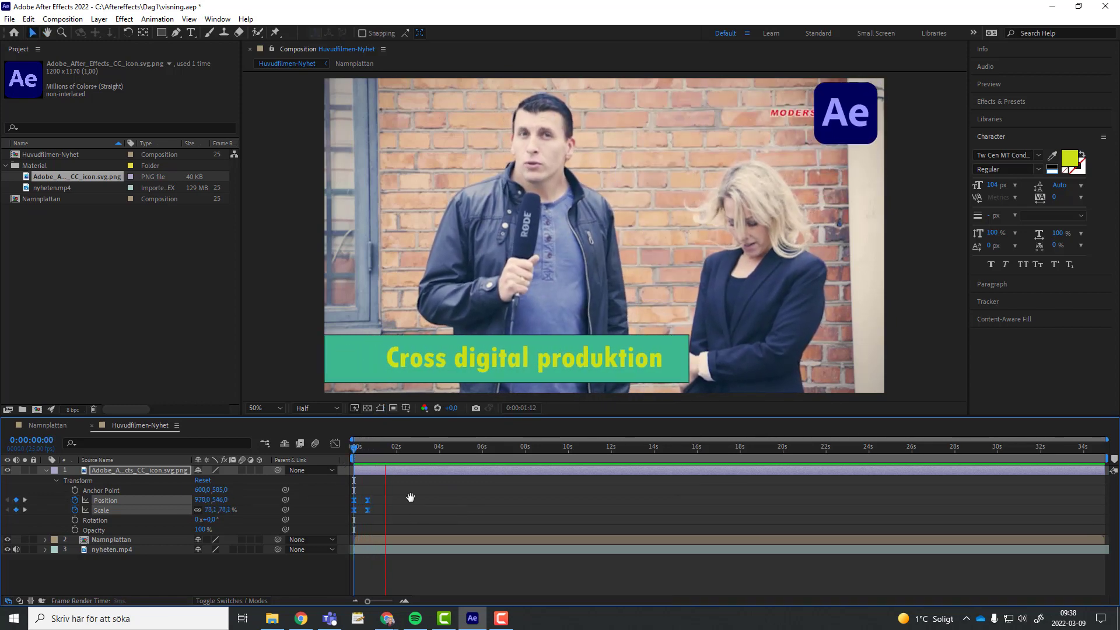
pyautogui.moveTo(388, 449); pyautogui.dragTo(351, 468)
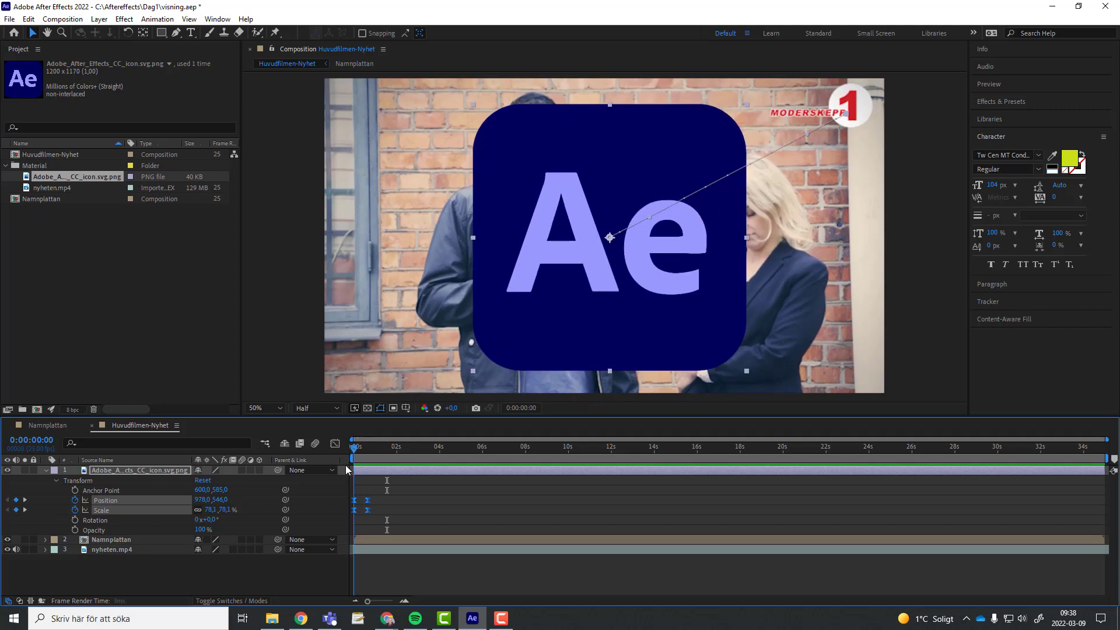
pyautogui.moveTo(379, 514); pyautogui.dragTo(344, 498)
# - In the Graph Editor, adjust the end Position keyframe's handle so speed peaks early, tapering to frame 16
pyautogui.click(335, 444)
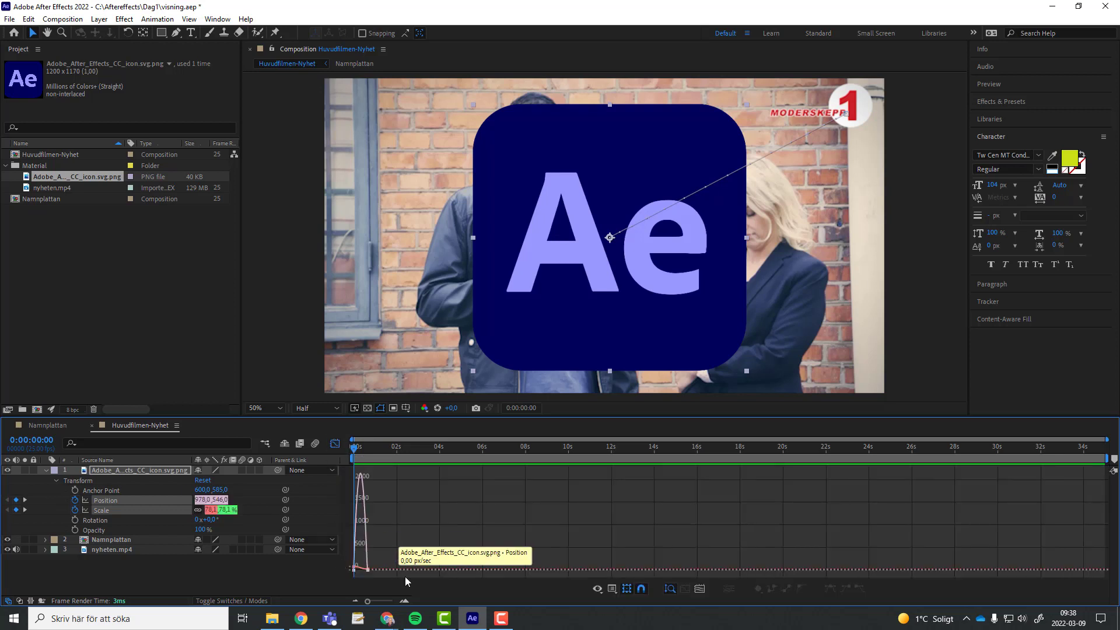
pyautogui.moveTo(371, 602); pyautogui.dragTo(386, 603)
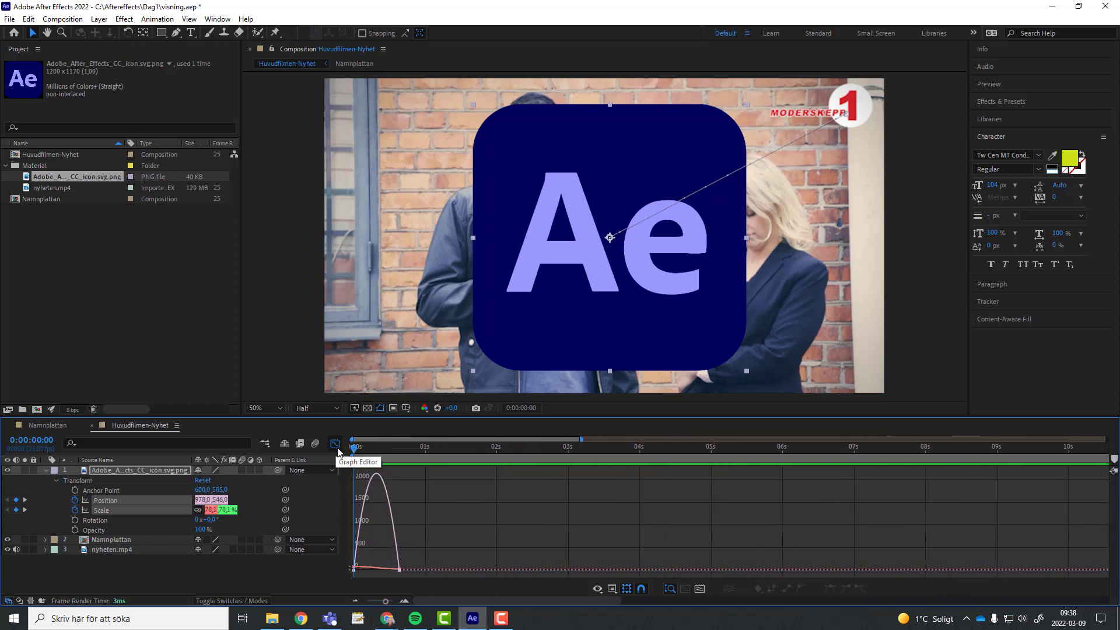
pyautogui.moveTo(385, 601); pyautogui.dragTo(389, 603)
pyautogui.click(469, 569)
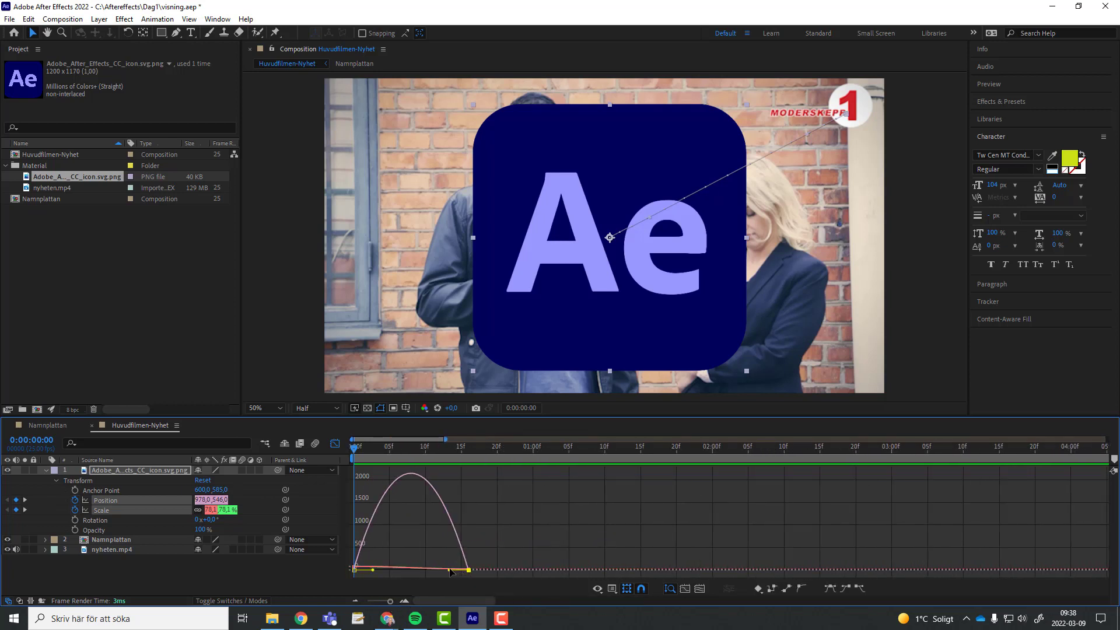
pyautogui.moveTo(450, 570); pyautogui.dragTo(425, 572)
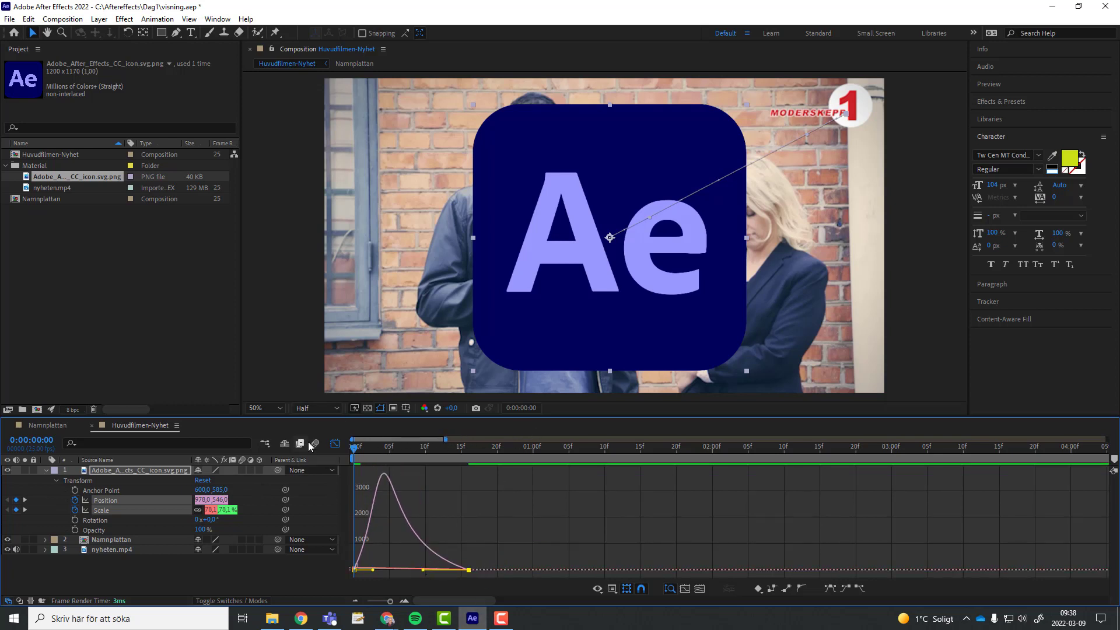
pyautogui.click(334, 445)
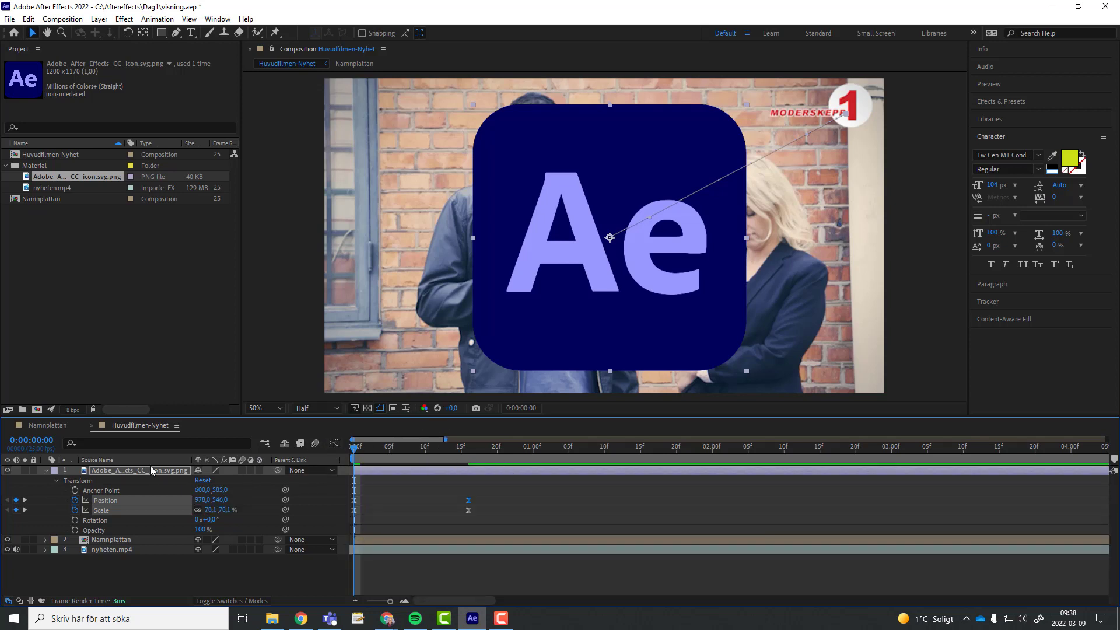
# - Collapse the logo layer, play back the finished logo animation, and zoom the timeline out
pyautogui.click(45, 470)
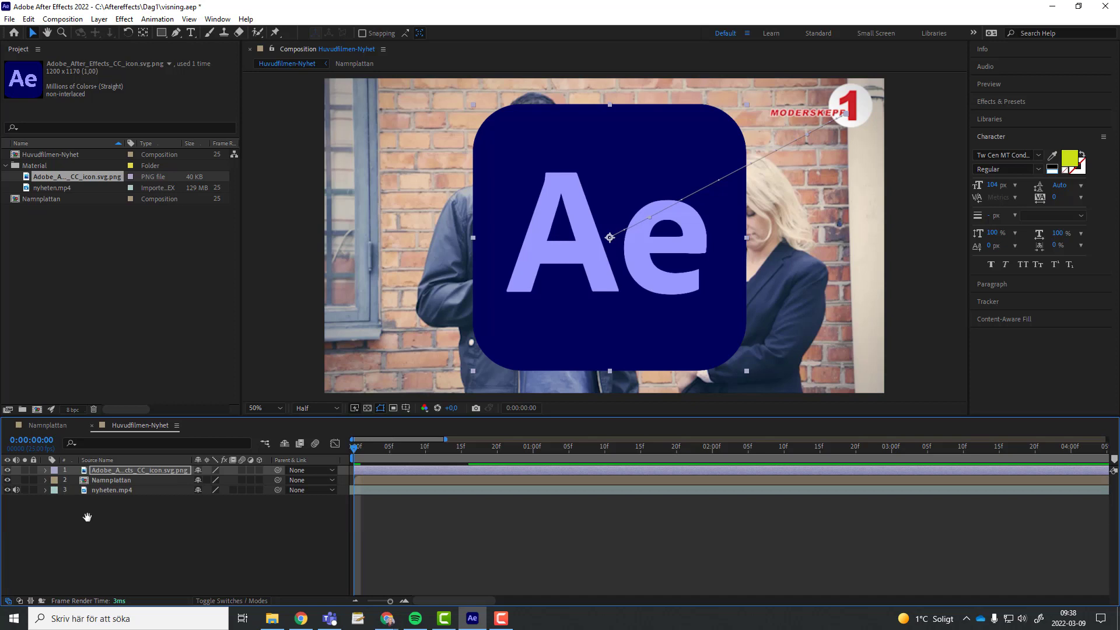
pyautogui.press('space')
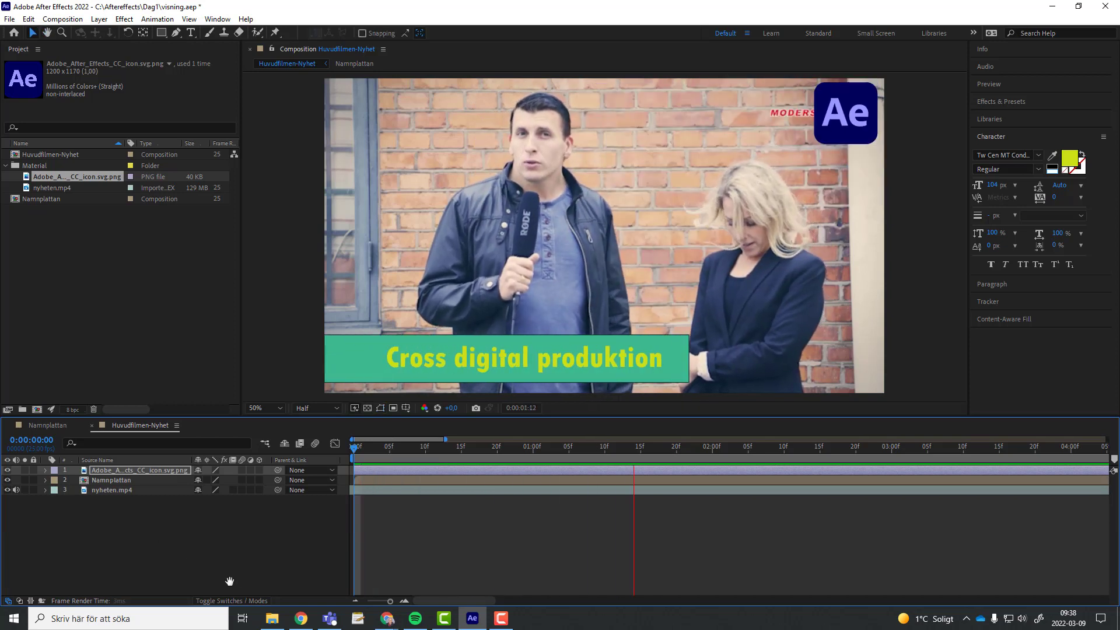
pyautogui.press('space')
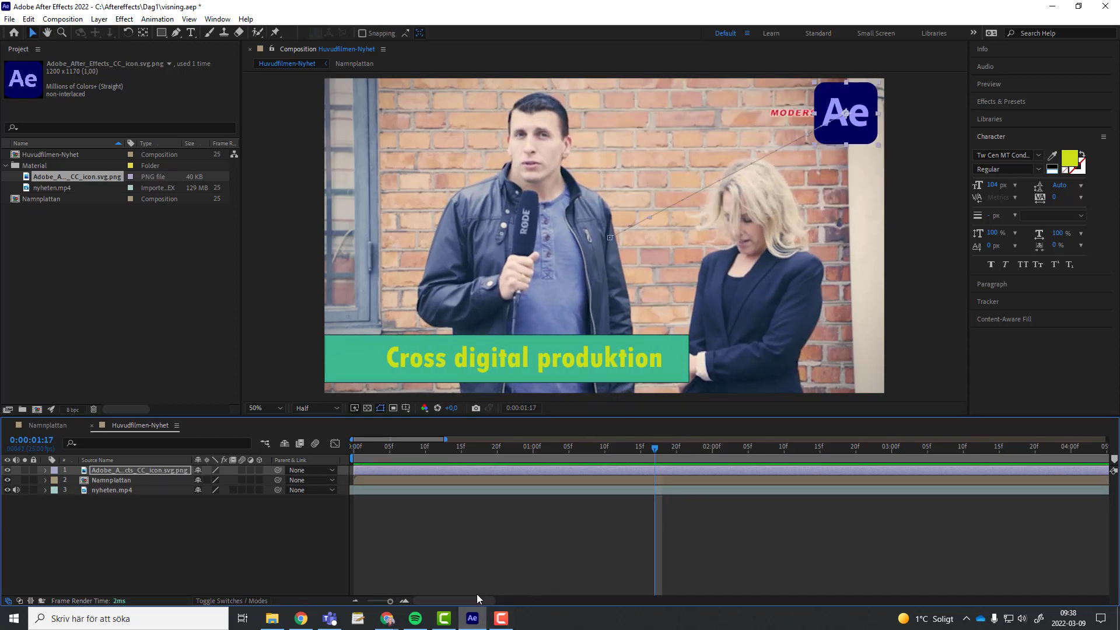
pyautogui.moveTo(390, 600); pyautogui.dragTo(363, 604)
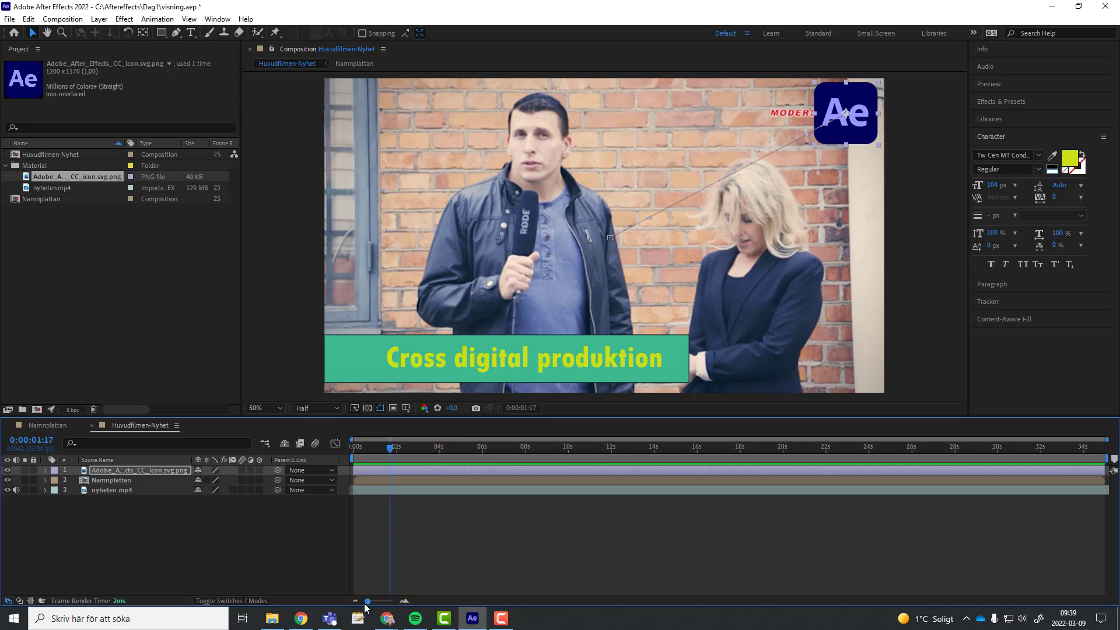